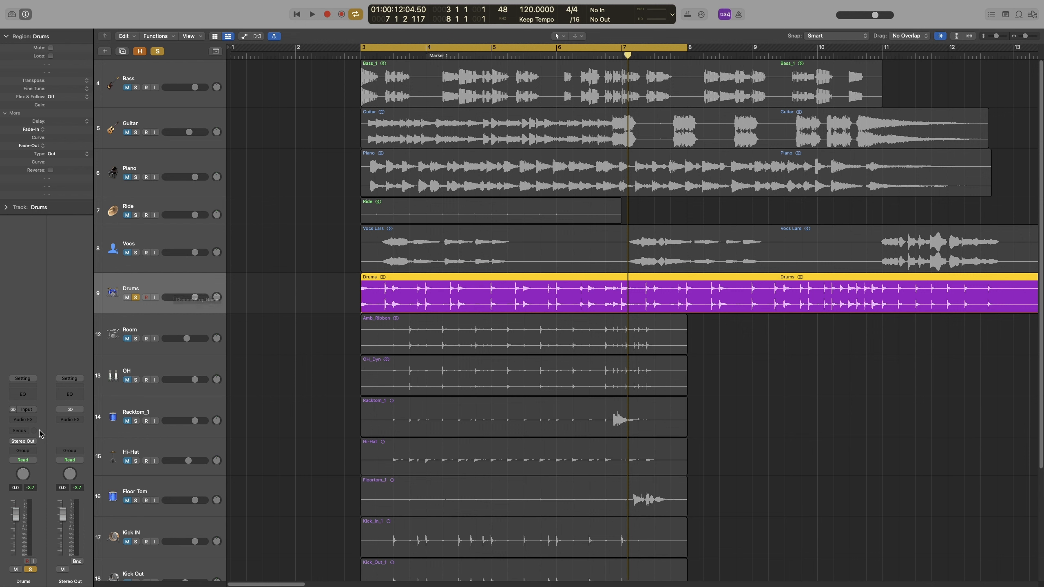
Step: Insert the Enveloper dynamics plug-in on the Drums track, then close its window
{"action": "left_click", "coordinate": [24, 420]}
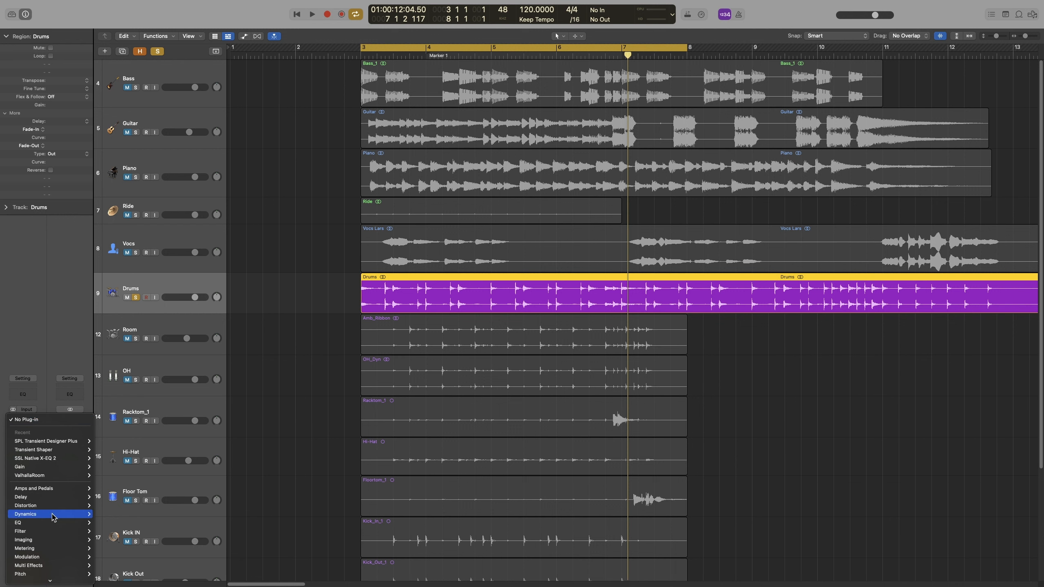
{"action": "mouse_move", "coordinate": [49, 514]}
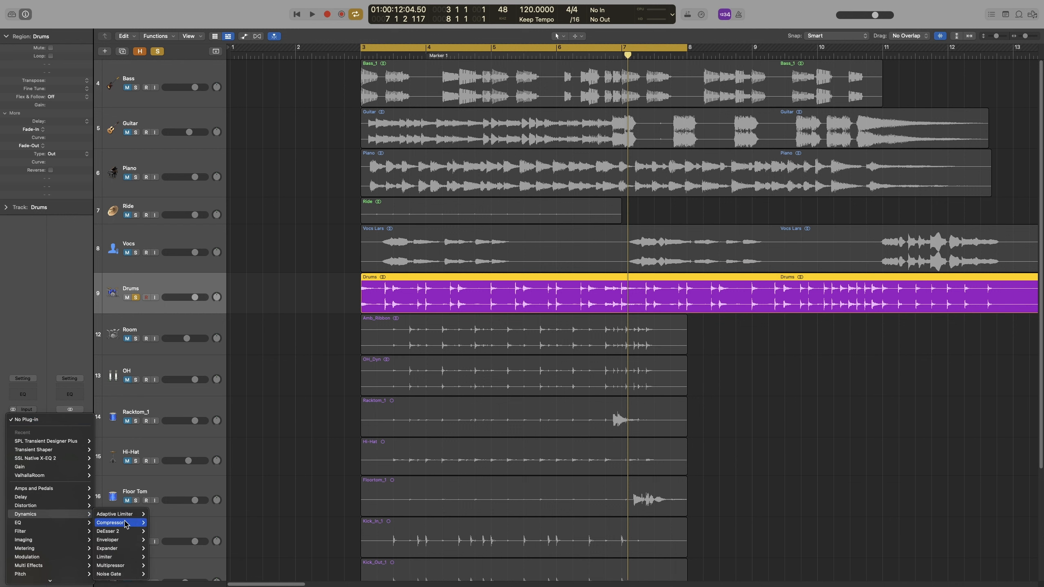
{"action": "left_click", "coordinate": [119, 540]}
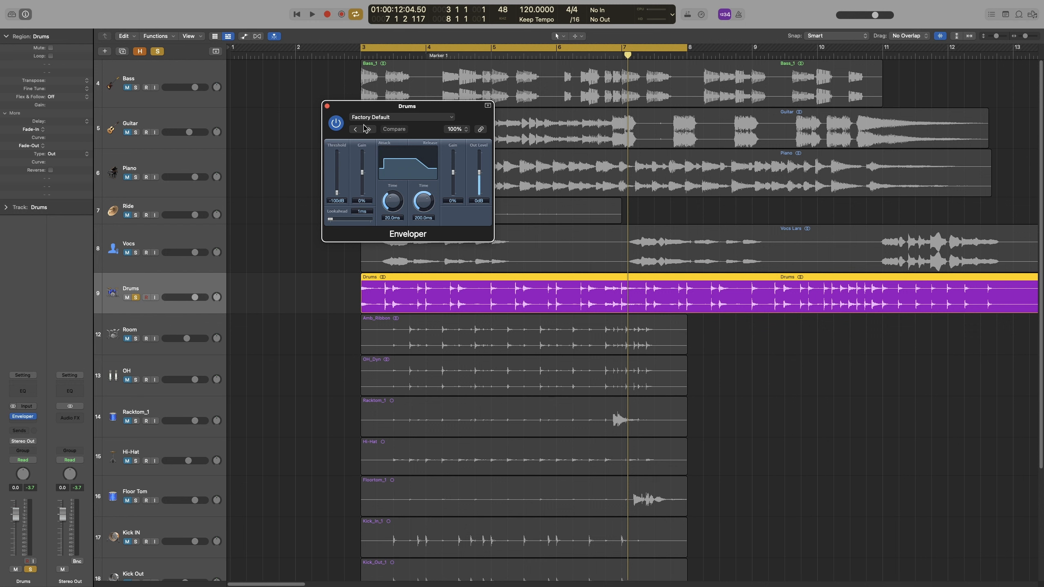
{"action": "left_click", "coordinate": [326, 106]}
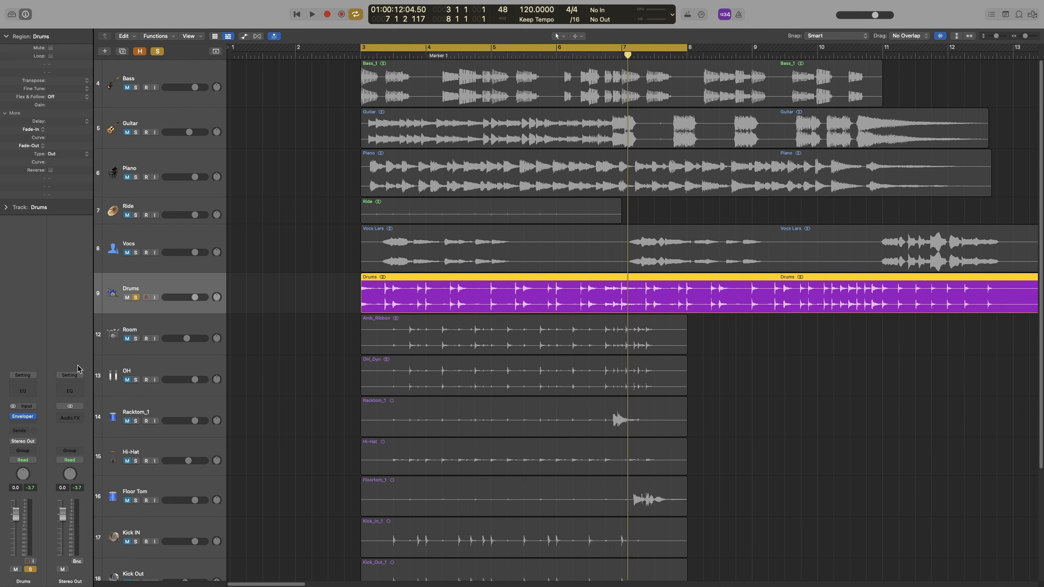
Step: Remove Enveloper from the Drums track and audition the unprocessed drums briefly
{"action": "left_click", "coordinate": [37, 417]}
{"action": "left_click", "coordinate": [59, 386]}
{"action": "key", "text": "space"}
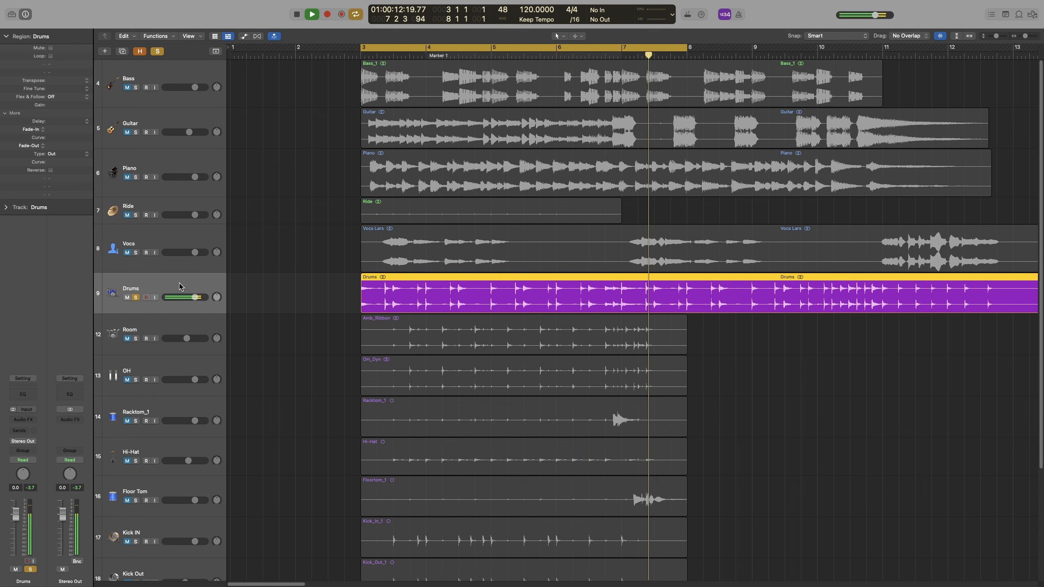
{"action": "key", "text": "space"}
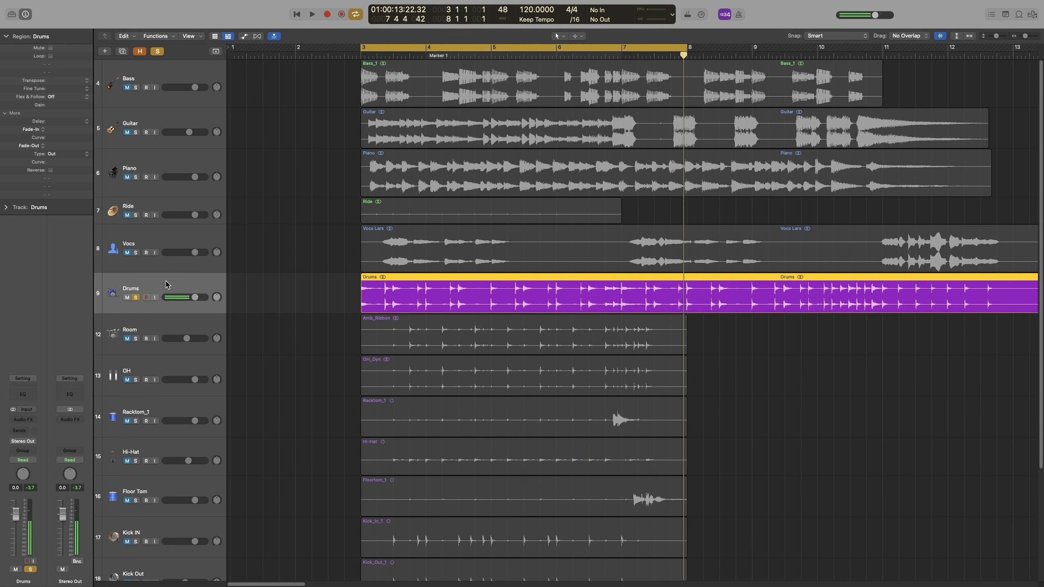
Step: Create two duplicates of the Drums track below it, each containing a copy of the drum regions
{"action": "key", "text": "super+d"}
{"action": "left_click_drag", "start_coordinate": [170, 327], "coordinate": [170, 366]}
{"action": "left_click", "coordinate": [188, 329]}
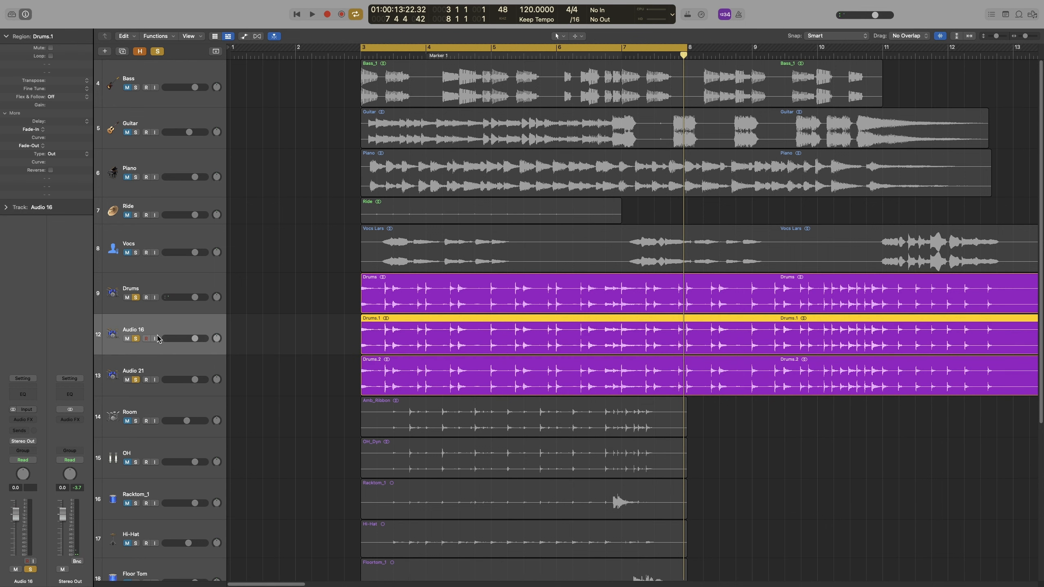
Step: Insert SPL Transient Designer Plus on Audio 16 and Audio 21, and take the original Drums track out of solo
{"action": "left_click", "coordinate": [33, 419]}
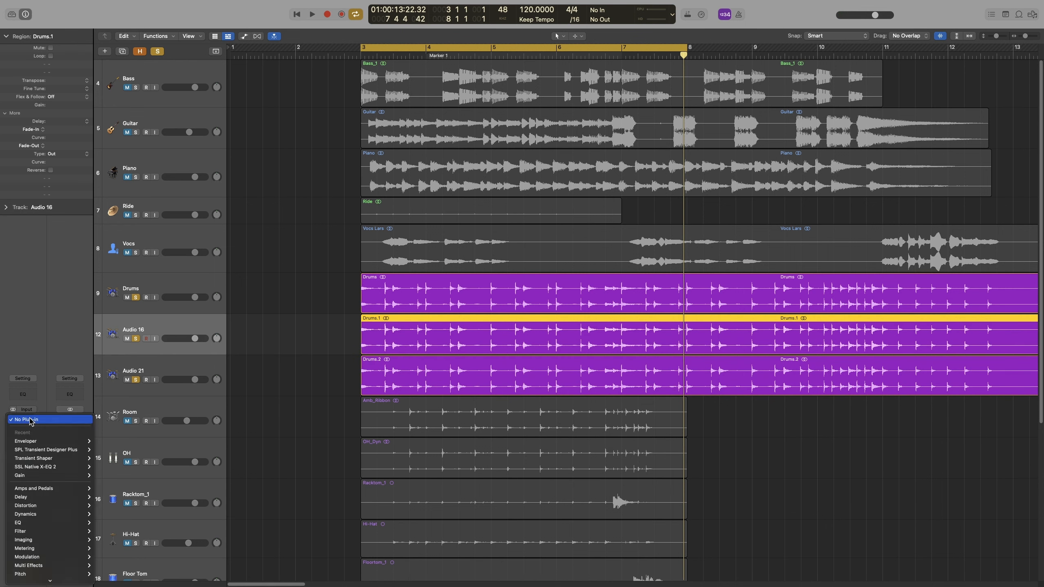
{"action": "left_click", "coordinate": [41, 450]}
{"action": "left_click", "coordinate": [153, 385]}
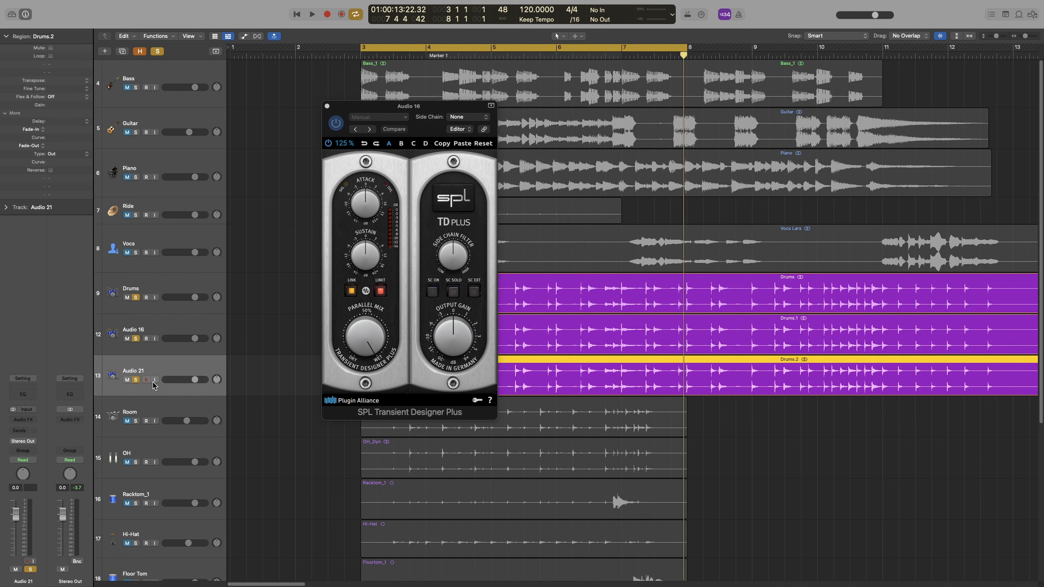
{"action": "left_click", "coordinate": [23, 420]}
{"action": "left_click", "coordinate": [332, 291]}
{"action": "left_click", "coordinate": [159, 335]}
{"action": "left_click", "coordinate": [137, 297]}
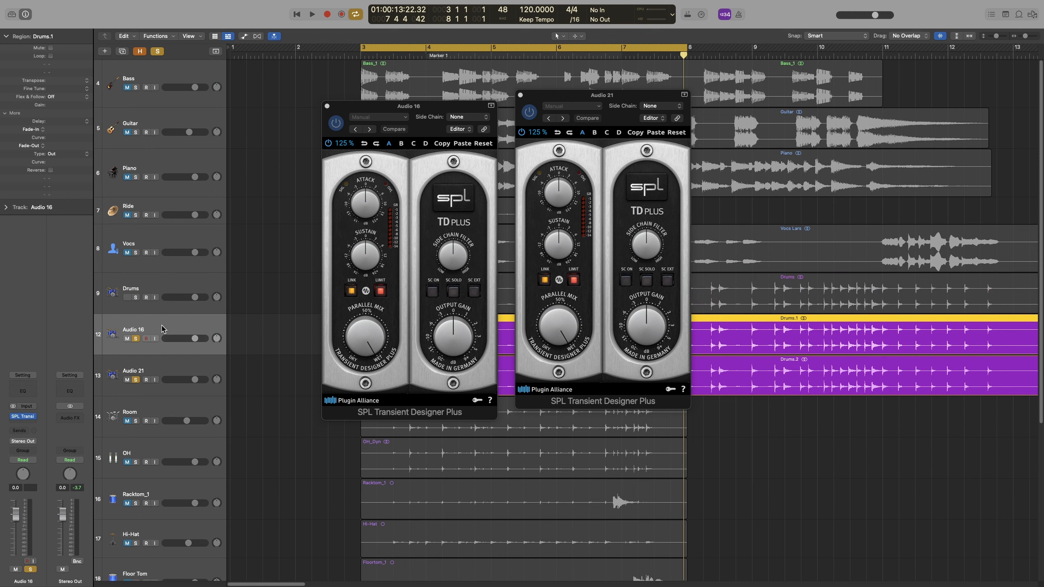
Step: Insert a Gain plug-in ahead of the Transient Designer on Audio 16 and invert the phase of both its channels
{"action": "left_click", "coordinate": [25, 415]}
{"action": "left_click", "coordinate": [26, 410]}
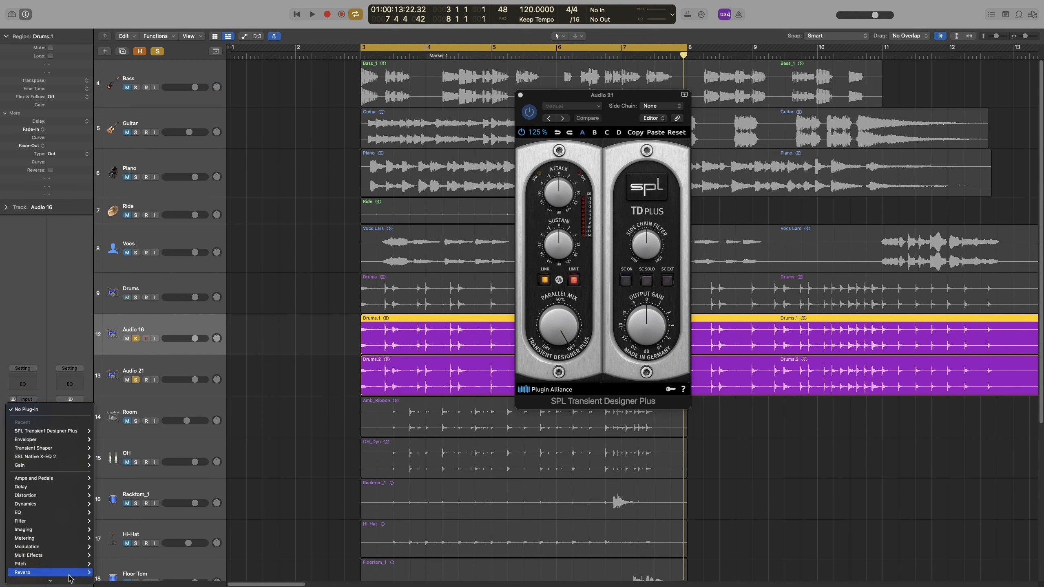
{"action": "mouse_move", "coordinate": [67, 550]}
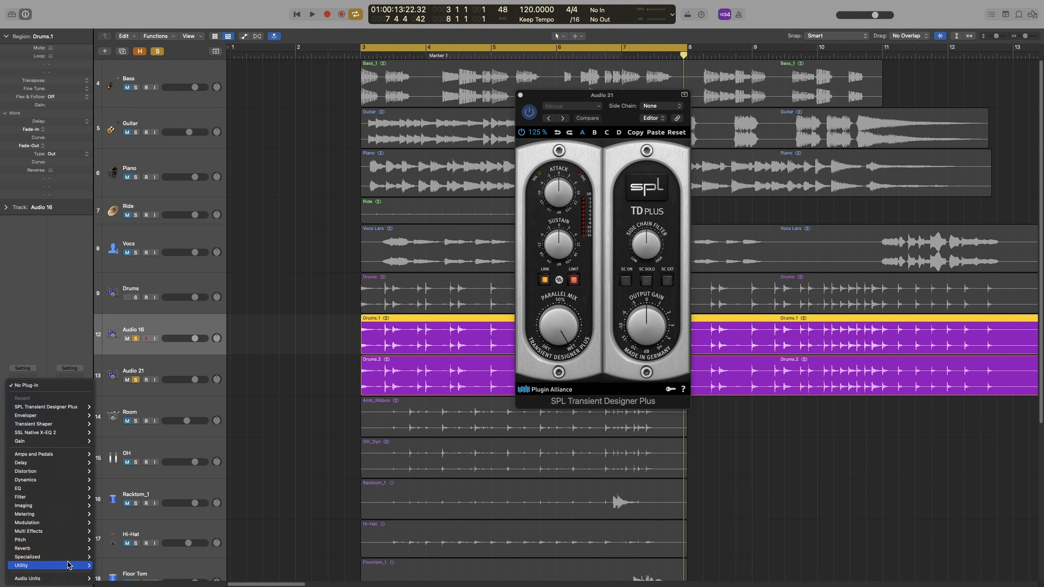
{"action": "left_click", "coordinate": [131, 561]}
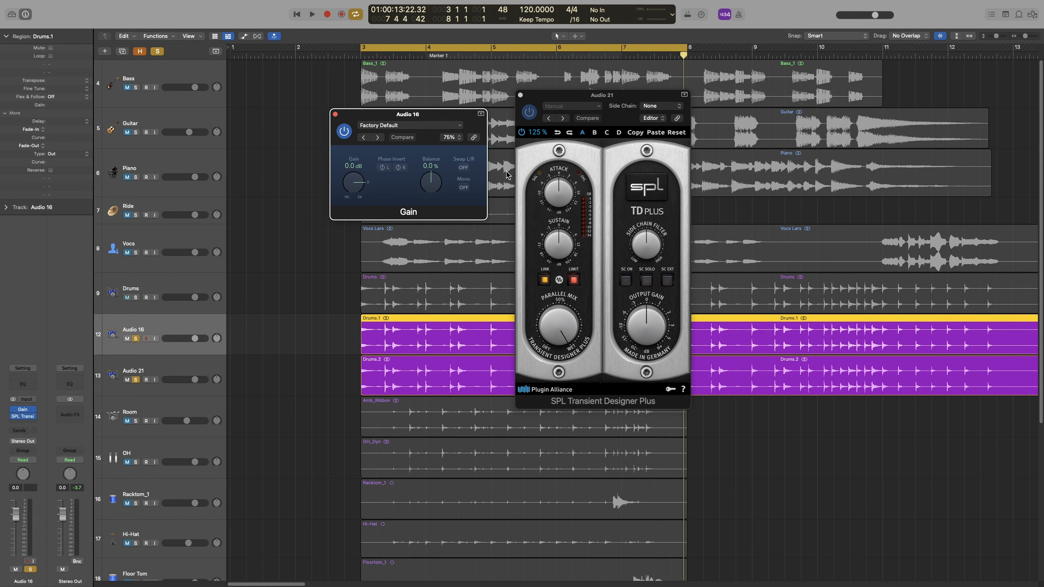
{"action": "left_click", "coordinate": [384, 167]}
{"action": "left_click", "coordinate": [400, 168]}
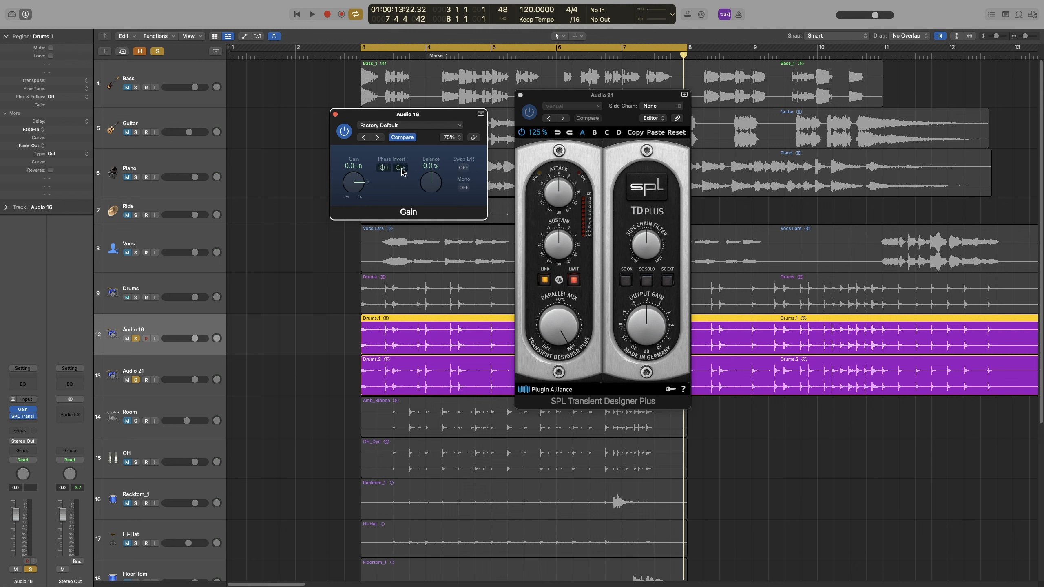
{"action": "left_click", "coordinate": [335, 114]}
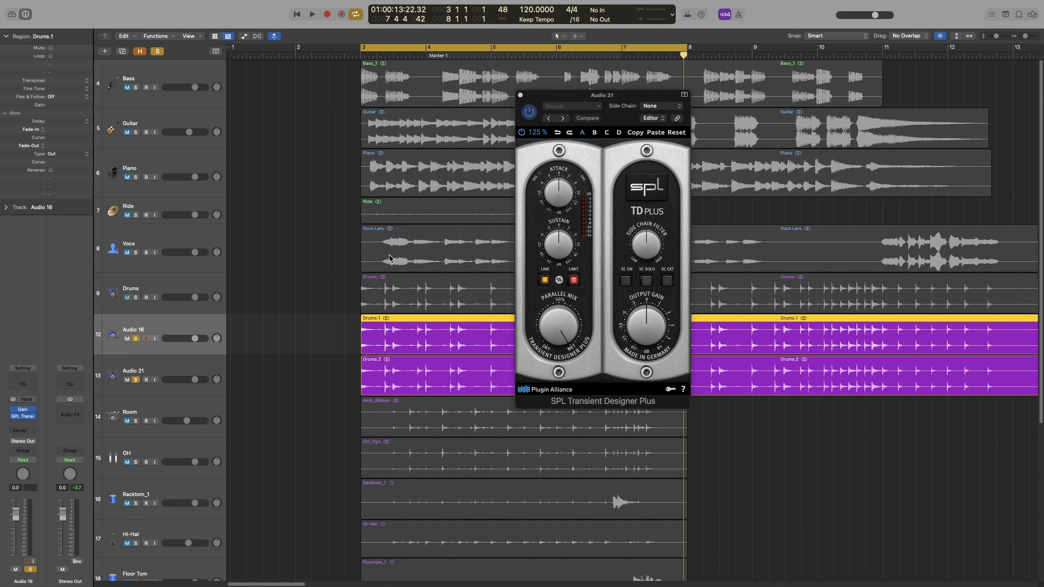
{"action": "left_click", "coordinate": [520, 95]}
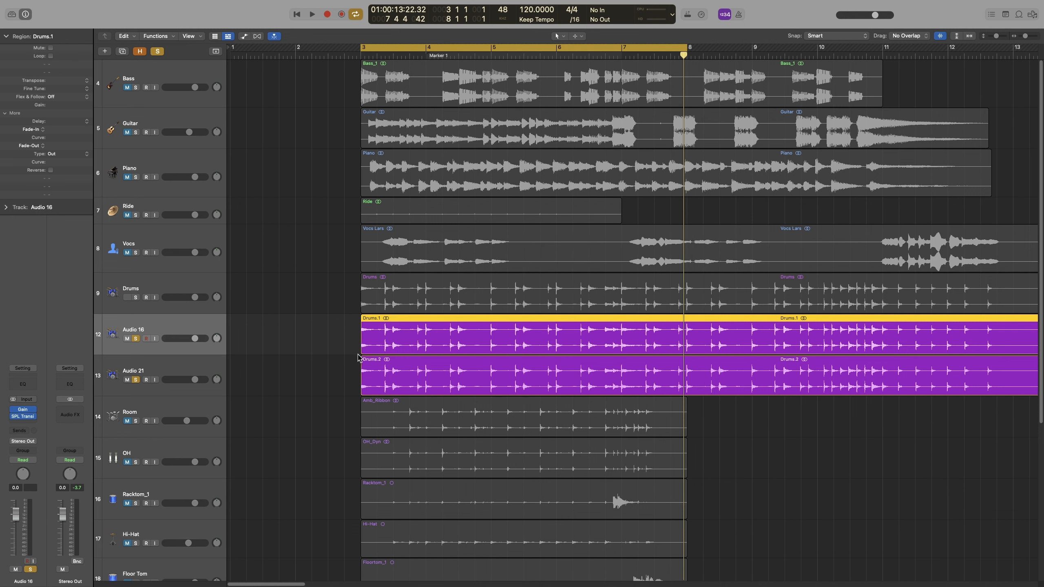
Step: Play Audio 16 and Audio 21 together to check how they cancel each other out
{"action": "key", "text": "space"}
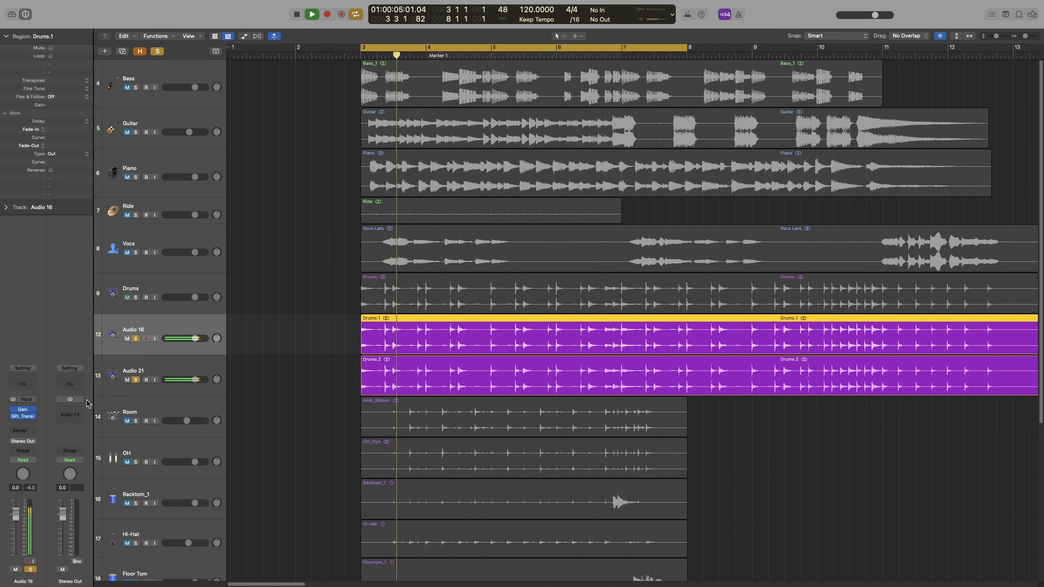
{"action": "mouse_move", "coordinate": [33, 418]}
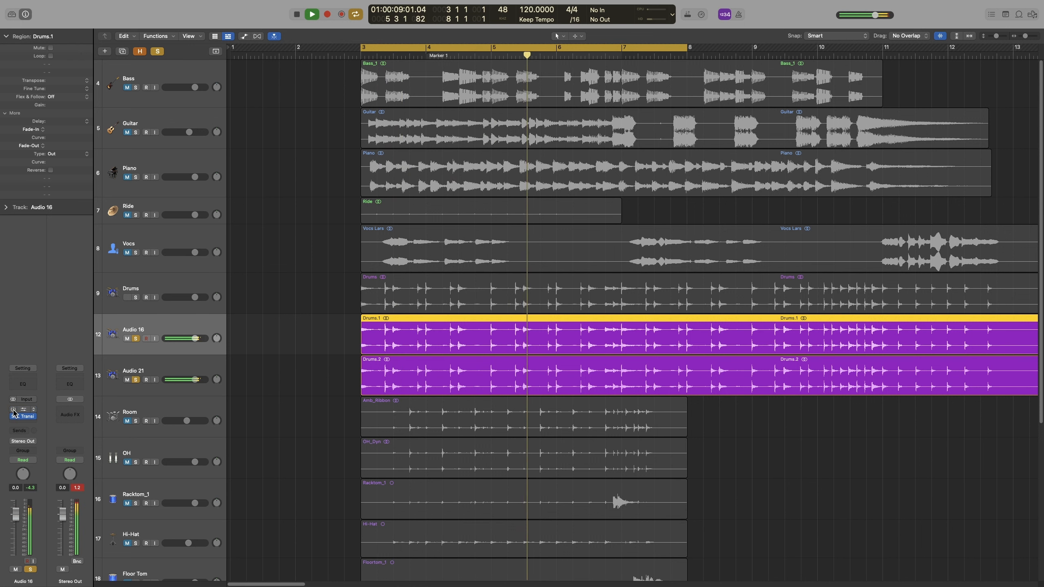
{"action": "key", "text": "space"}
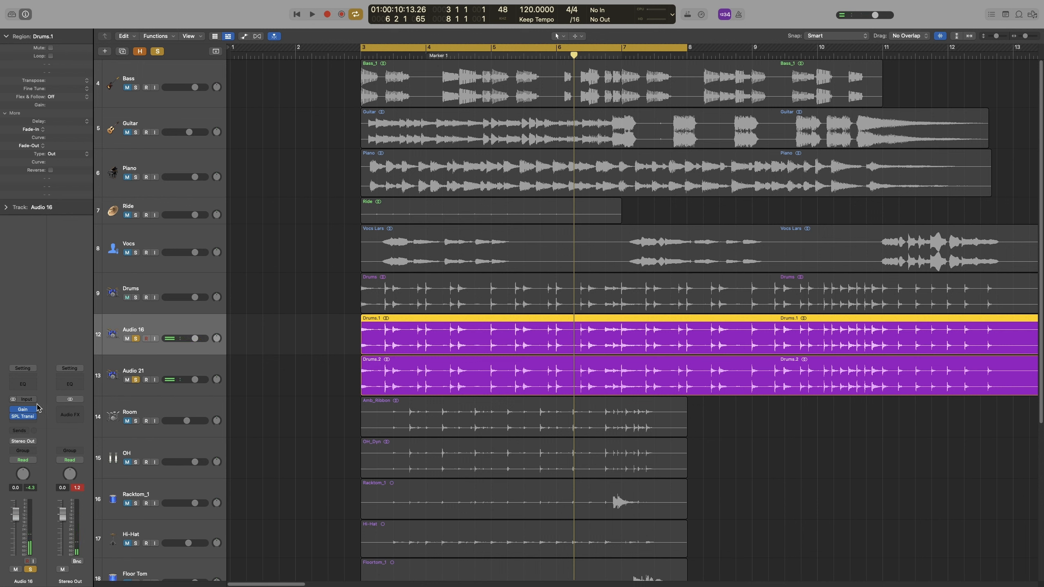
Step: Raise the Attack of the Transient Designer on Audio 16 during playback and listen to the difference between the two copies
{"action": "left_click", "coordinate": [26, 421]}
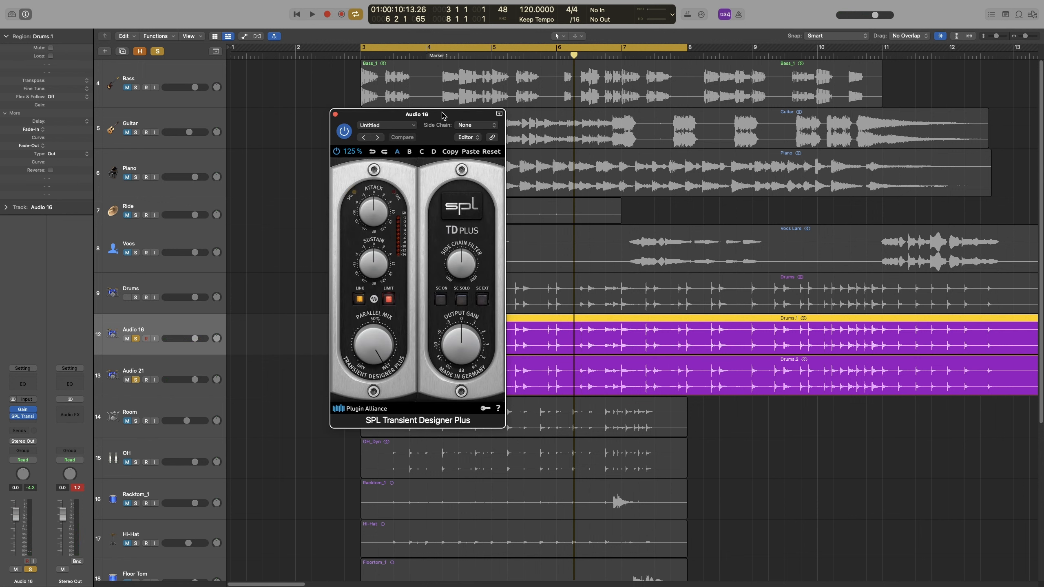
{"action": "left_click_drag", "start_coordinate": [444, 115], "coordinate": [618, 104]}
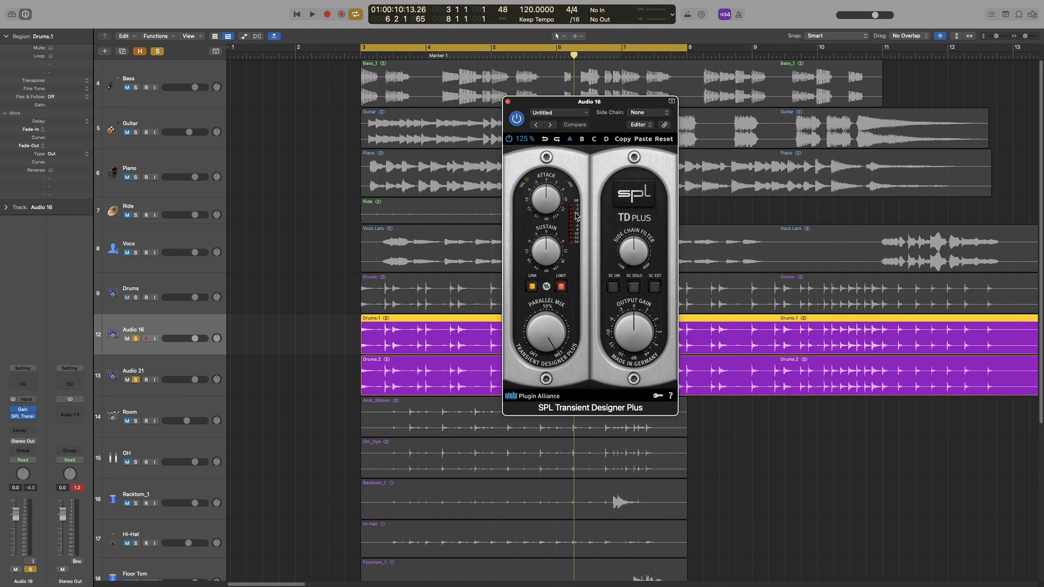
{"action": "key", "text": "space"}
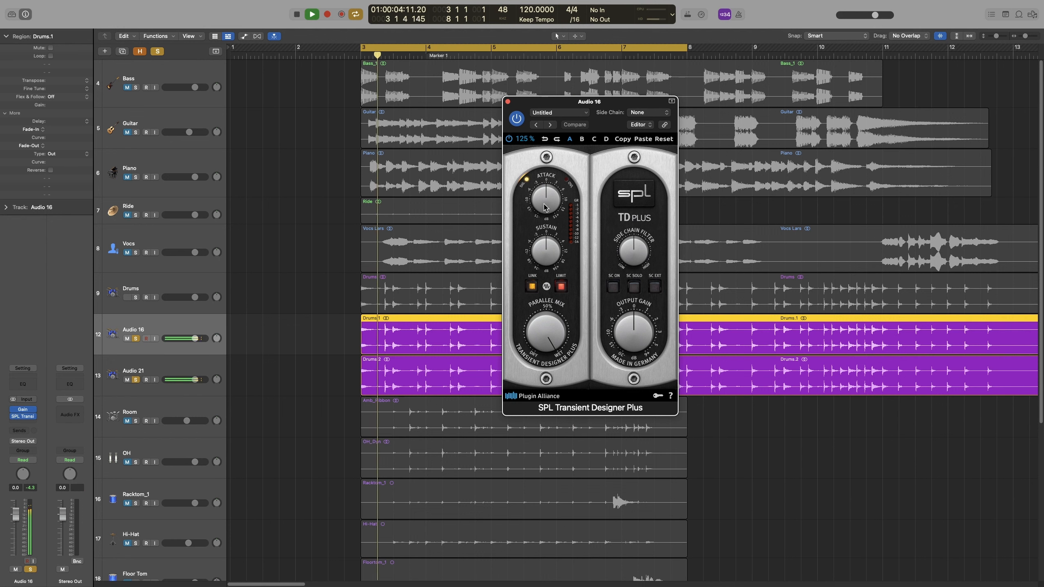
{"action": "left_click_drag", "start_coordinate": [546, 207], "coordinate": [543, 193]}
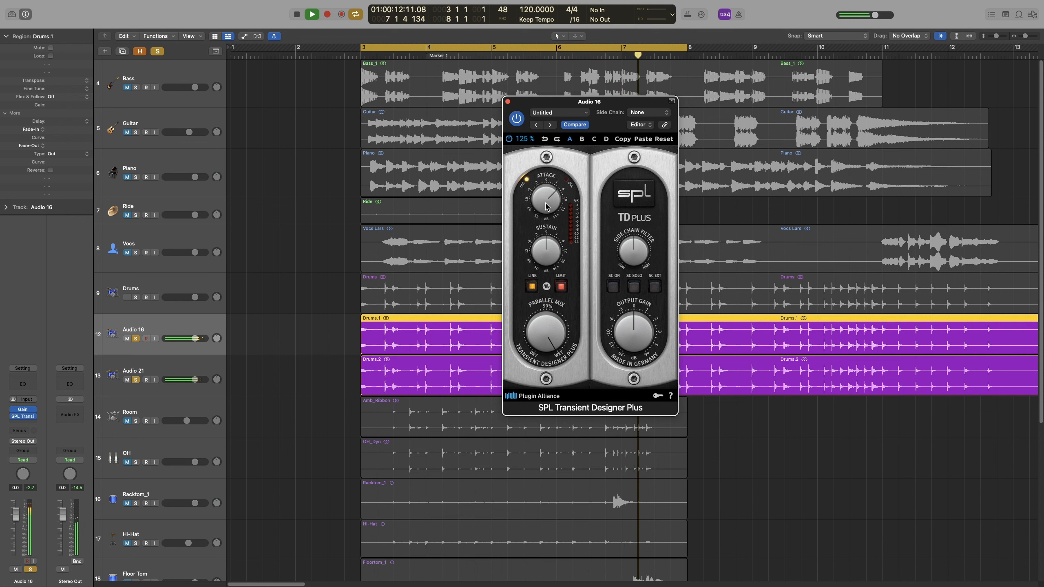
{"action": "key", "text": "space"}
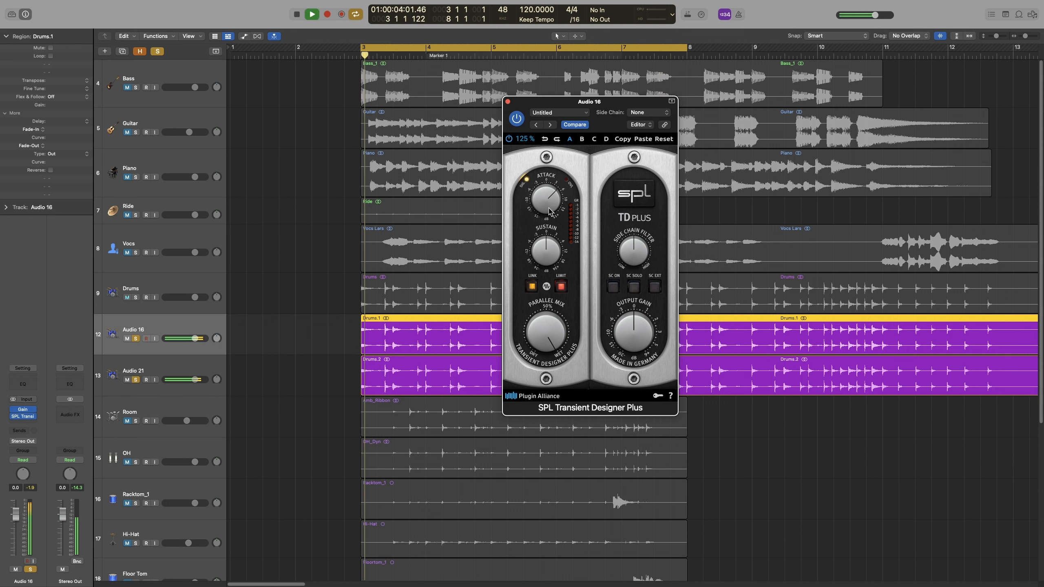
{"action": "key", "text": "space"}
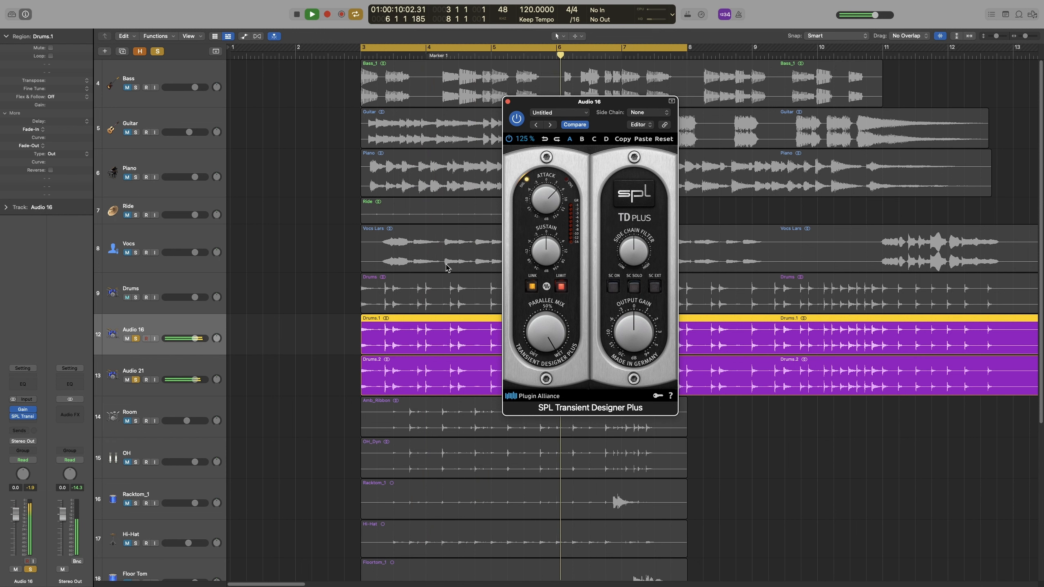
{"action": "key", "text": "space"}
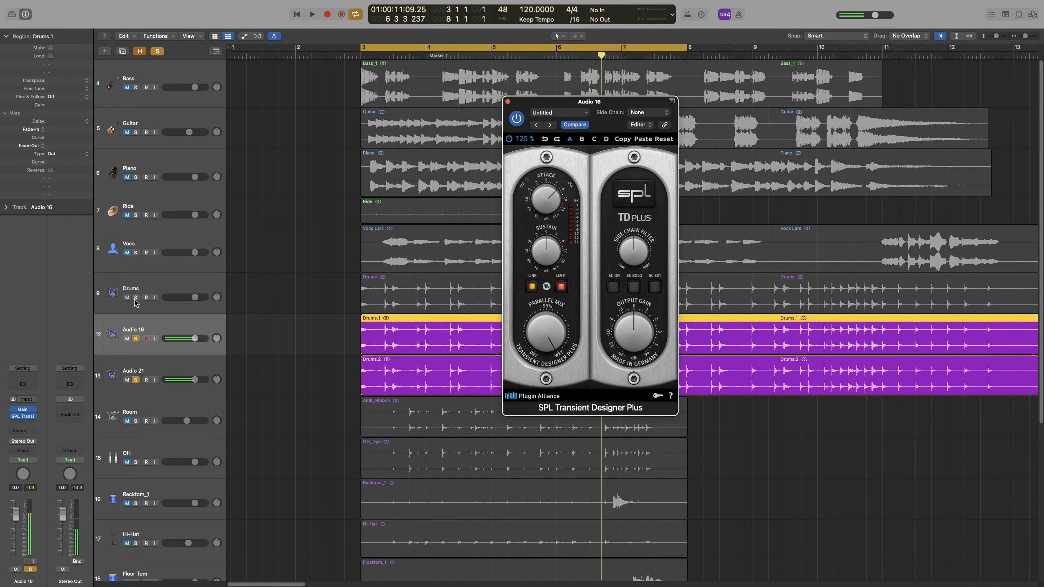
Step: Solo only the original Drums track and play it for comparison
{"action": "left_click", "coordinate": [135, 340]}
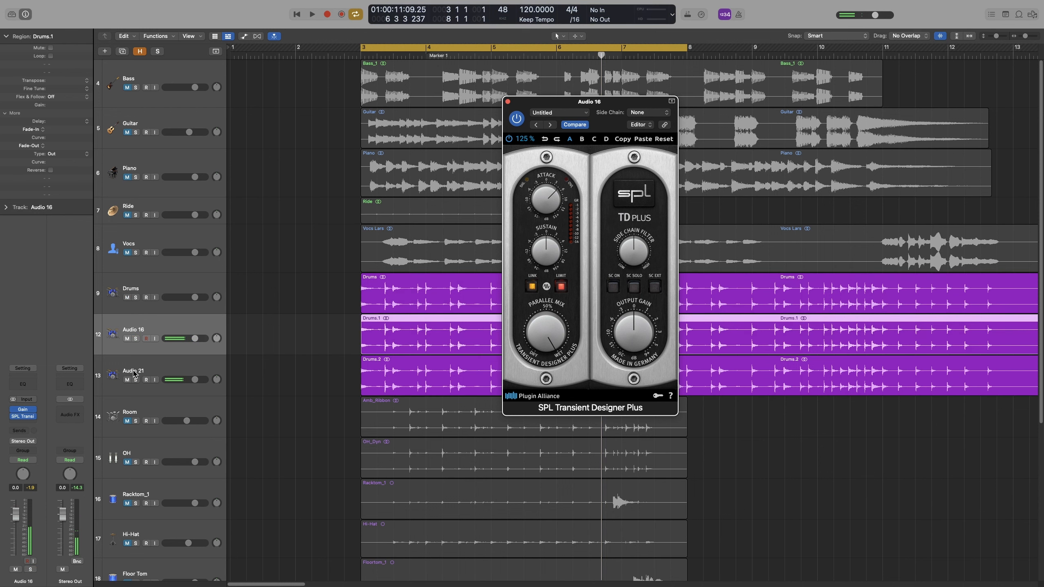
{"action": "left_click", "coordinate": [136, 298]}
{"action": "key", "text": "space"}
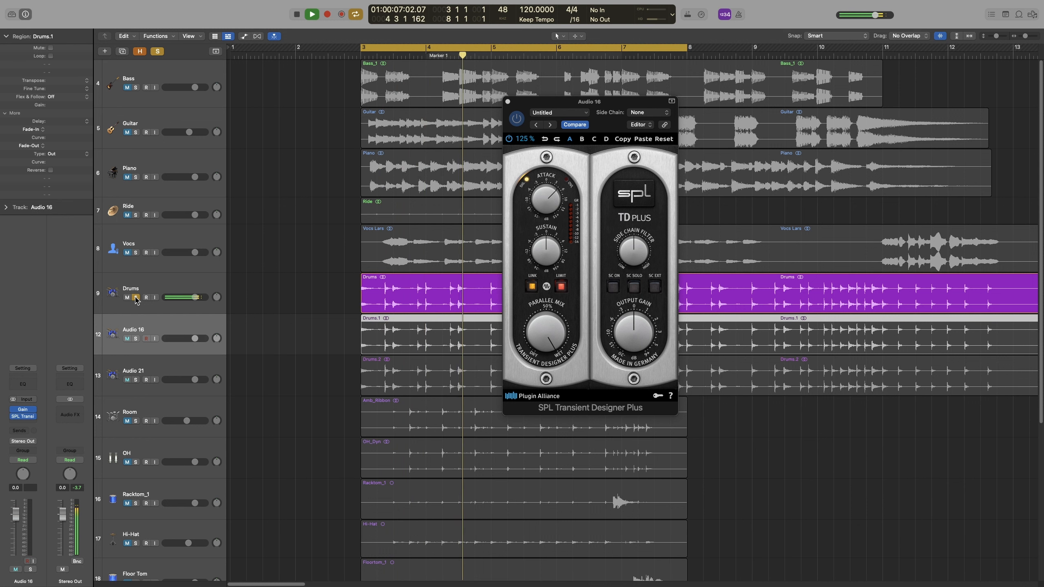
Step: Solo Audio 16 and Audio 21 instead of Drums and play back their difference signal
{"action": "left_click", "coordinate": [136, 297]}
{"action": "left_click", "coordinate": [136, 338]}
{"action": "left_click", "coordinate": [136, 380]}
{"action": "key", "text": "space"}
{"action": "key", "text": "space"}
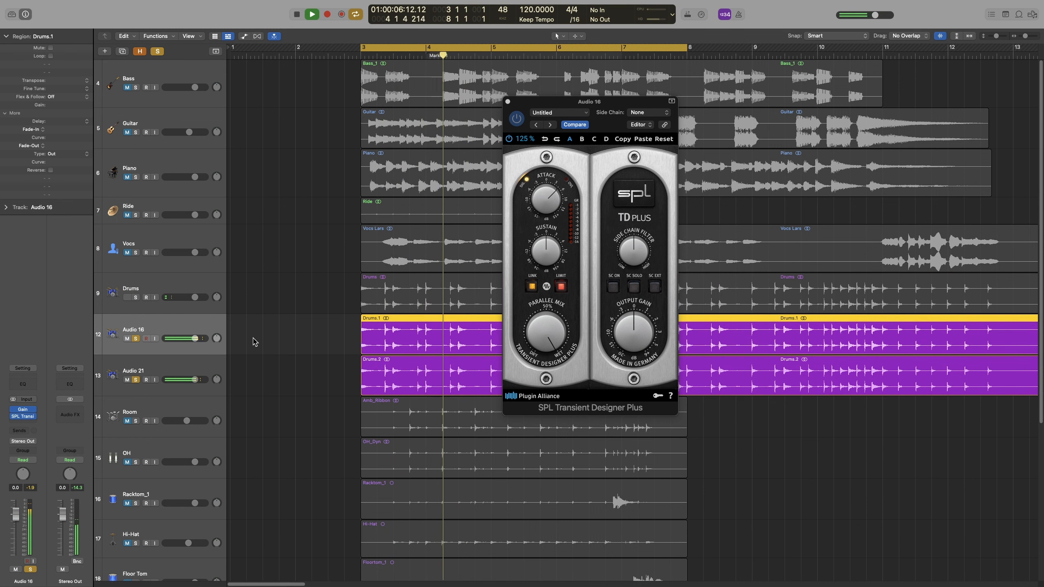
{"action": "key", "text": "space"}
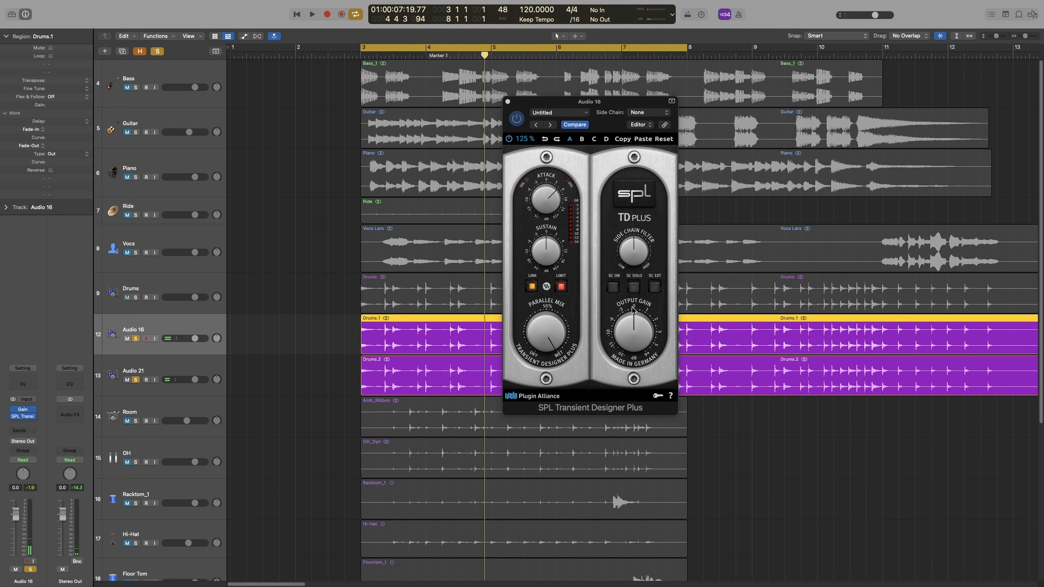
Step: Reset the Attack of Audio 16's Transient Designer to 0 and raise its Sustain while listening to the difference signal
{"action": "double_click", "coordinate": [544, 203]}
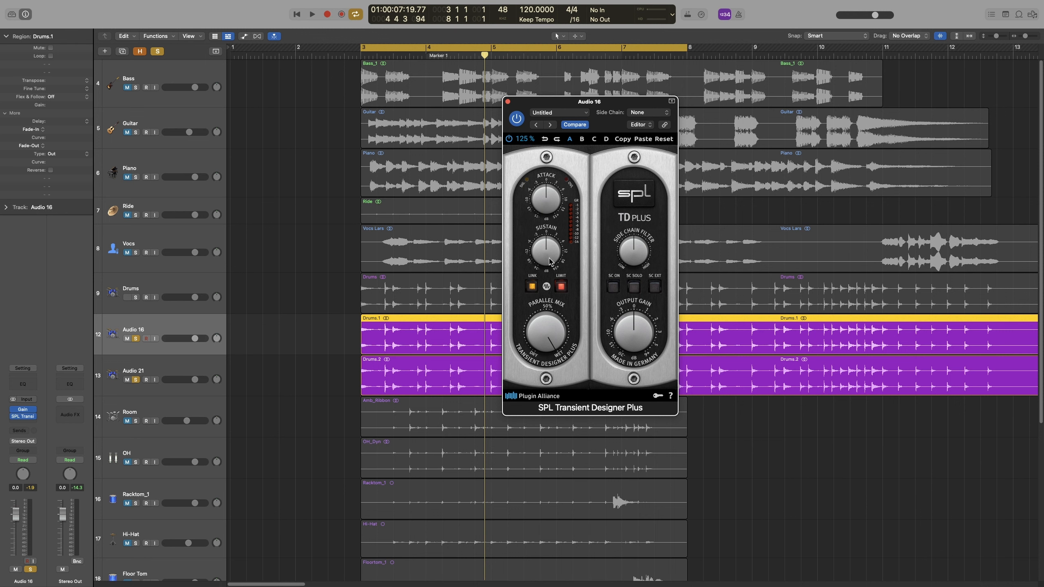
{"action": "key", "text": "space"}
{"action": "left_click_drag", "start_coordinate": [549, 259], "coordinate": [549, 242]}
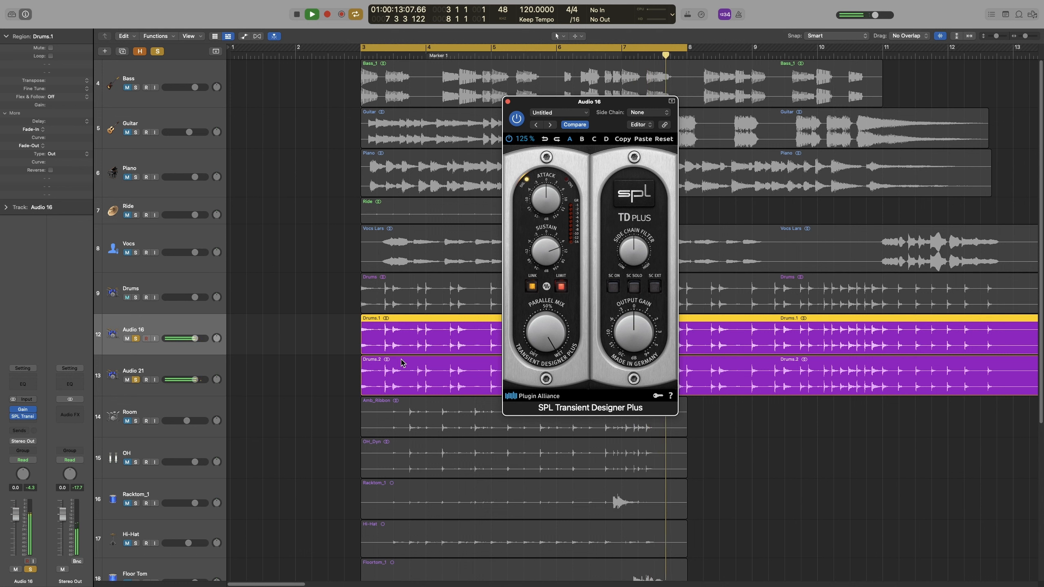
{"action": "key", "text": "space"}
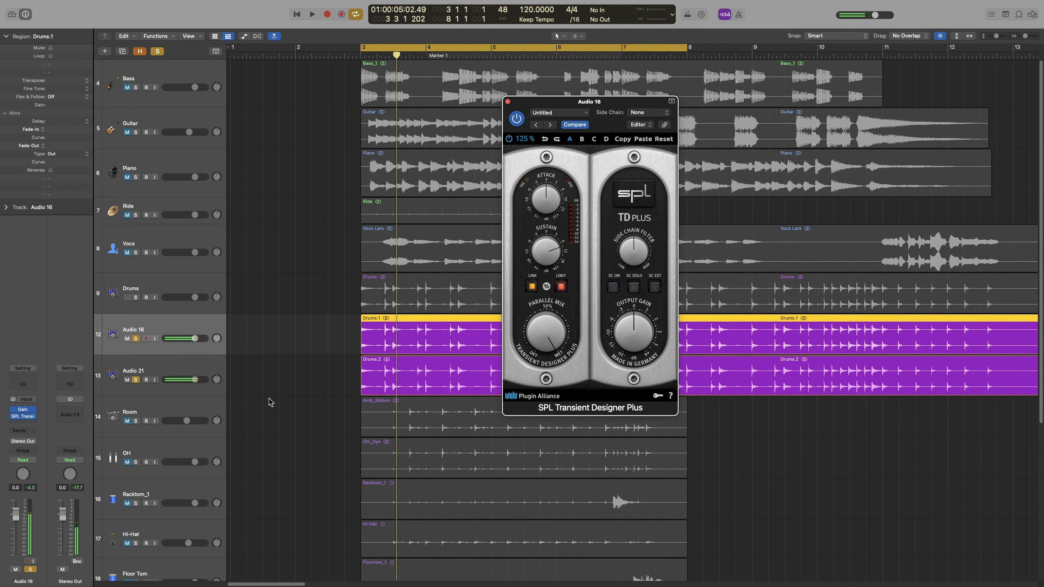
Step: Delete the duplicate tracks Audio 16 and Audio 21 together with their regions
{"action": "left_click", "coordinate": [181, 364]}
{"action": "left_click", "coordinate": [181, 324], "text": "shift"}
{"action": "right_click", "coordinate": [181, 323]}
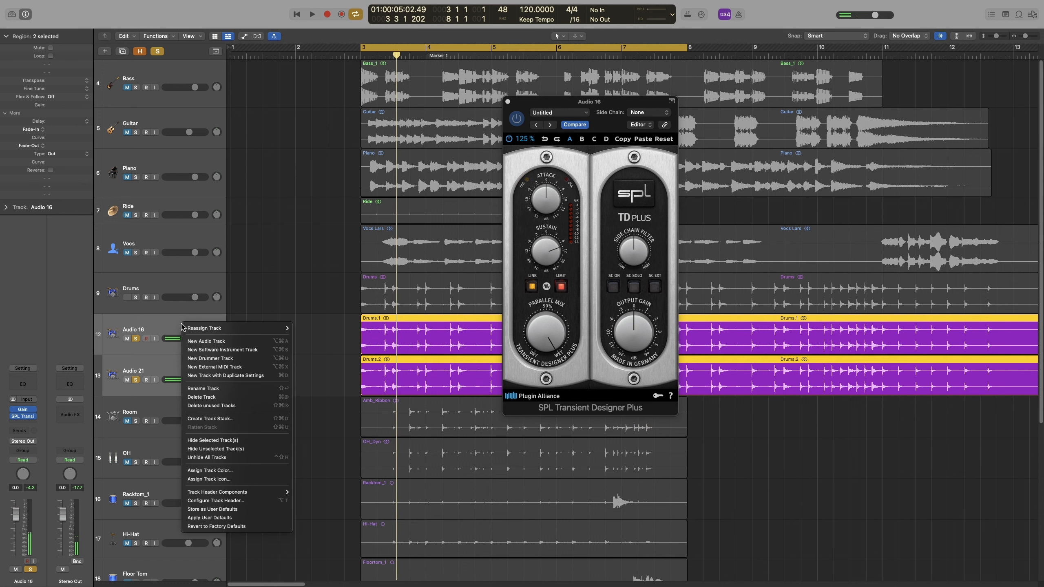
{"action": "left_click", "coordinate": [219, 398]}
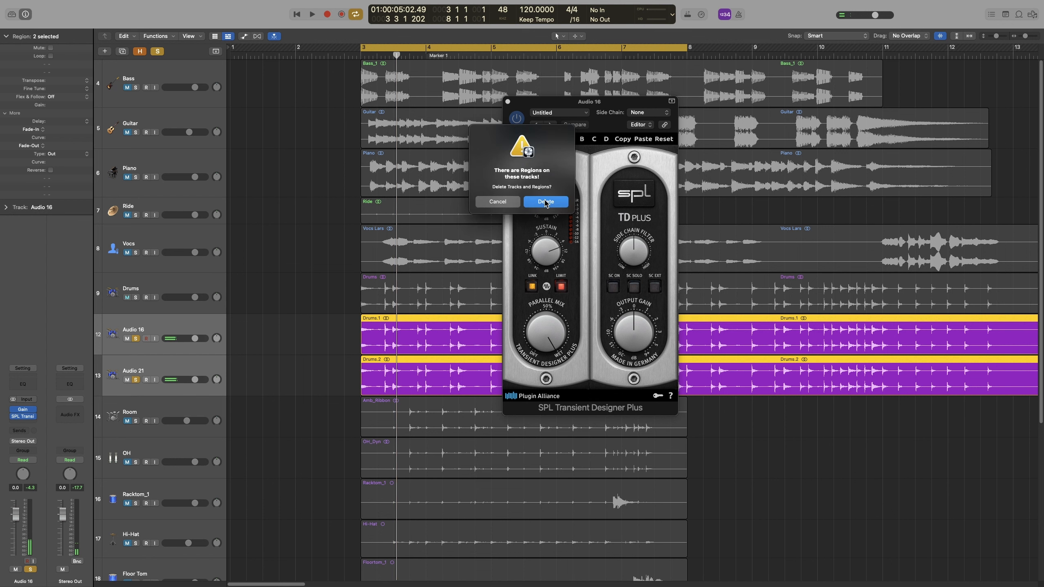
{"action": "left_click", "coordinate": [535, 202]}
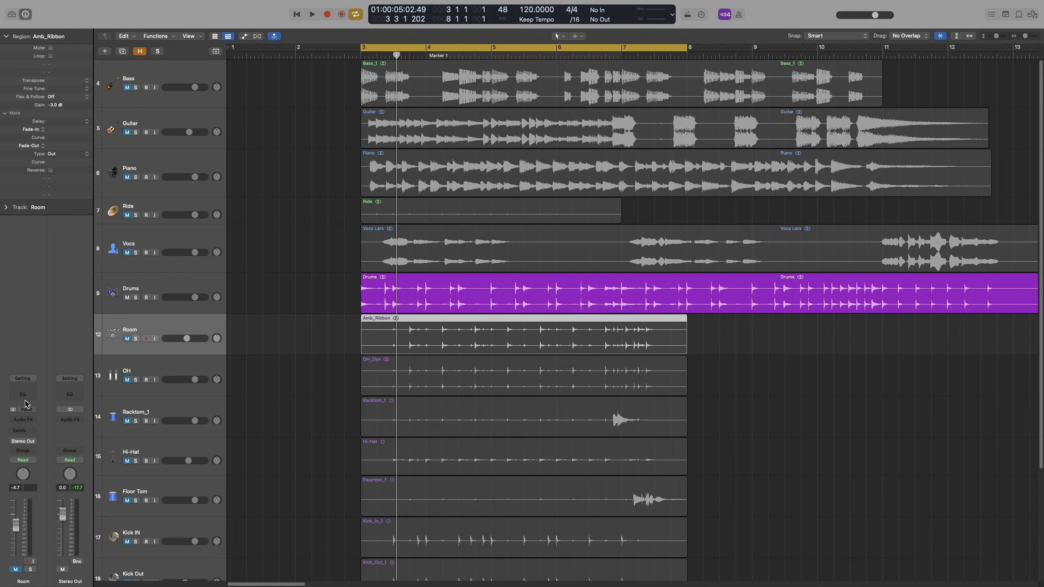
Step: Insert SPL Transient Designer Plus and Softube Transient Shaper on the Drums track and arrange both plug-in windows side by side
{"action": "left_click", "coordinate": [154, 286]}
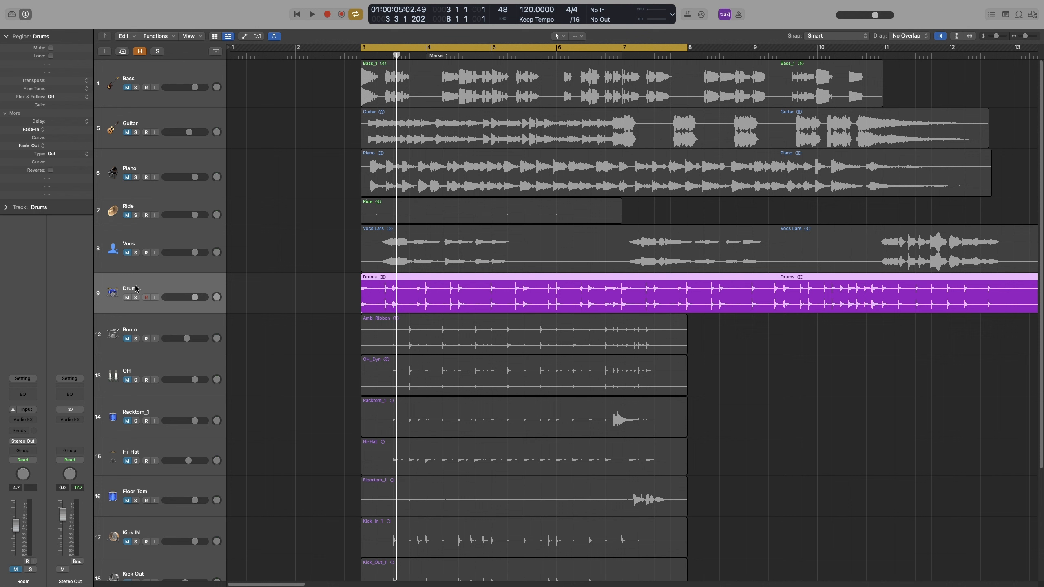
{"action": "left_click", "coordinate": [33, 419]}
{"action": "left_click", "coordinate": [35, 448]}
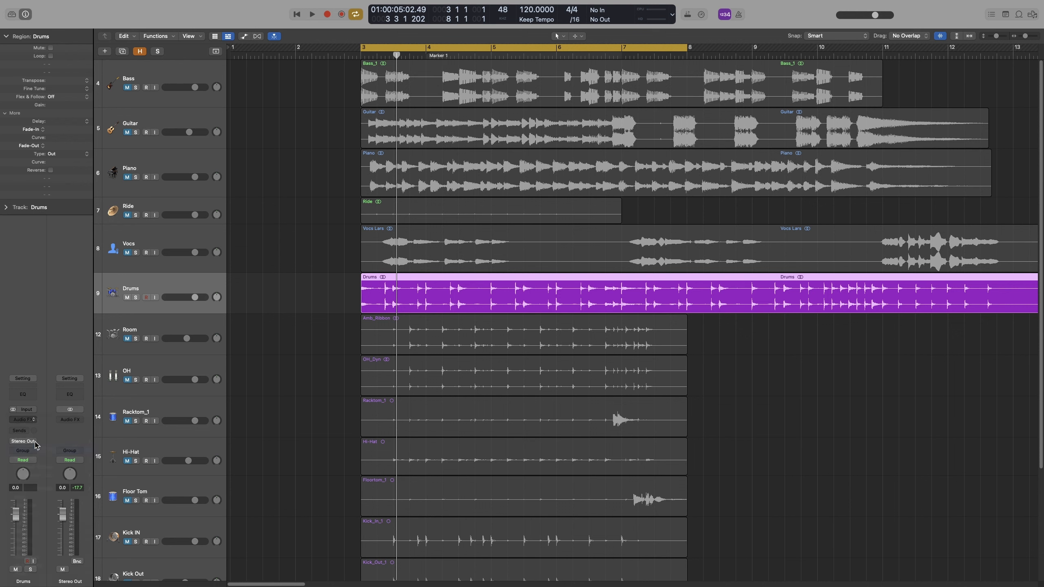
{"action": "left_click", "coordinate": [30, 426]}
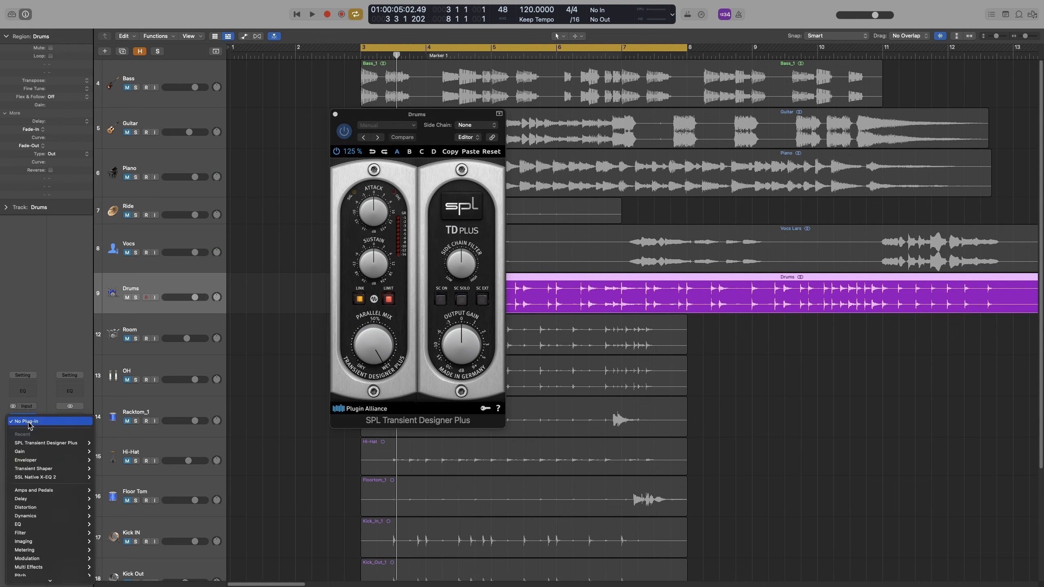
{"action": "left_click", "coordinate": [40, 470]}
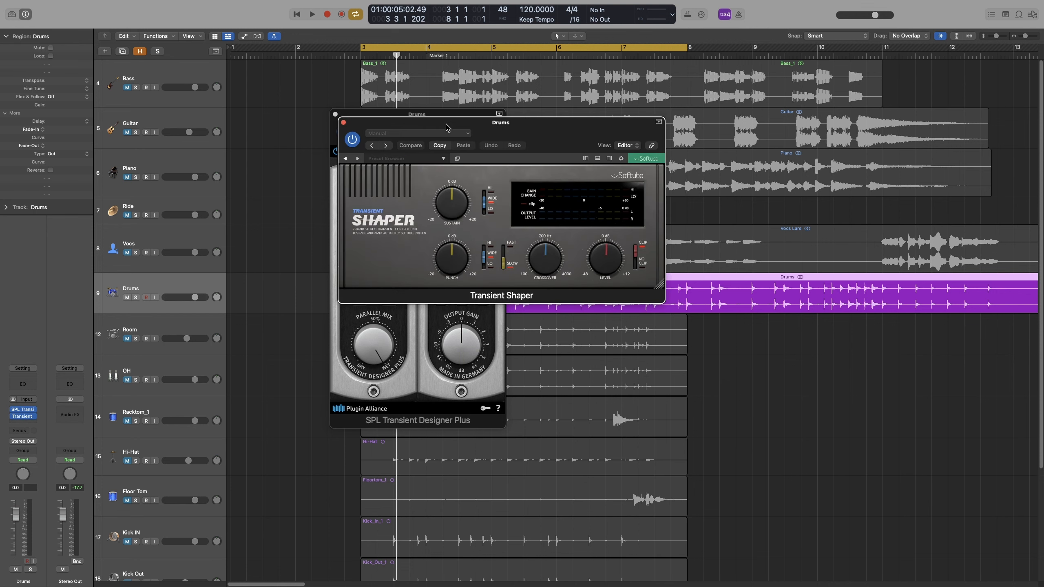
{"action": "left_click_drag", "start_coordinate": [448, 118], "coordinate": [617, 141]}
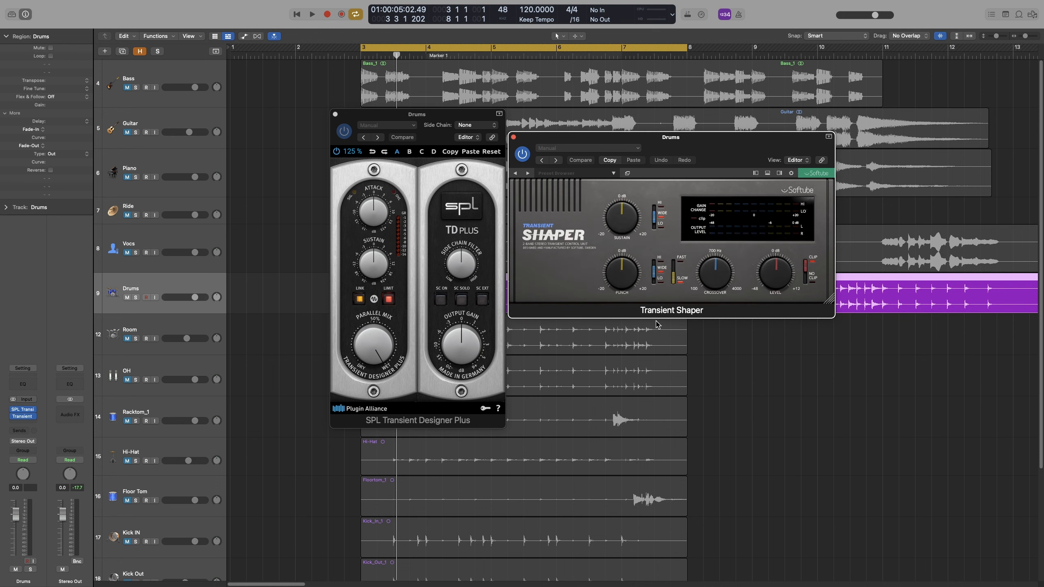
{"action": "mouse_move", "coordinate": [635, 295]}
Step: Bypass the Transient Shaper on the Drums track and bring the SPL Transient Designer Plus window back up
{"action": "left_click", "coordinate": [387, 202]}
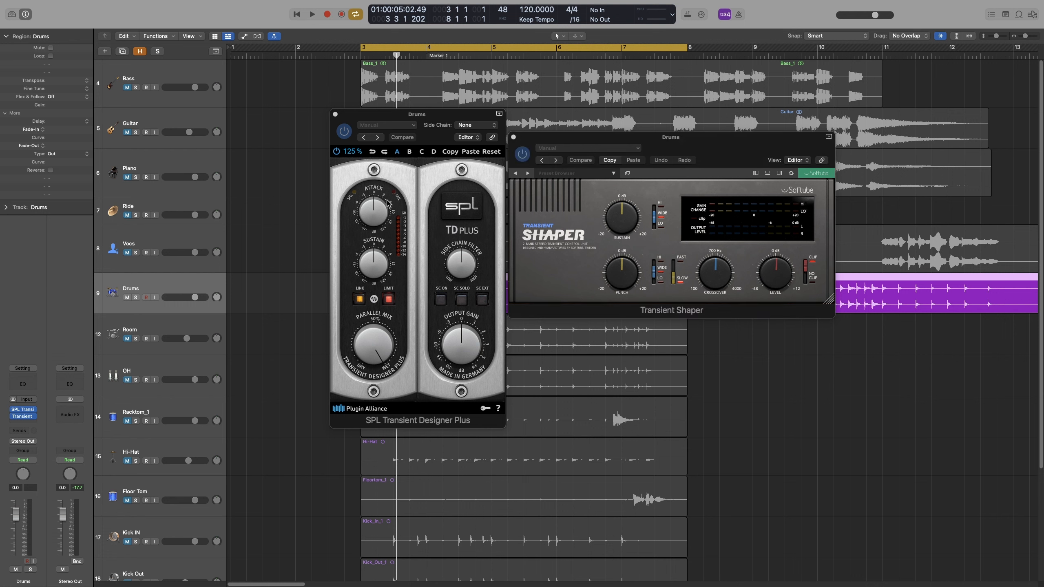
{"action": "left_click", "coordinate": [335, 115]}
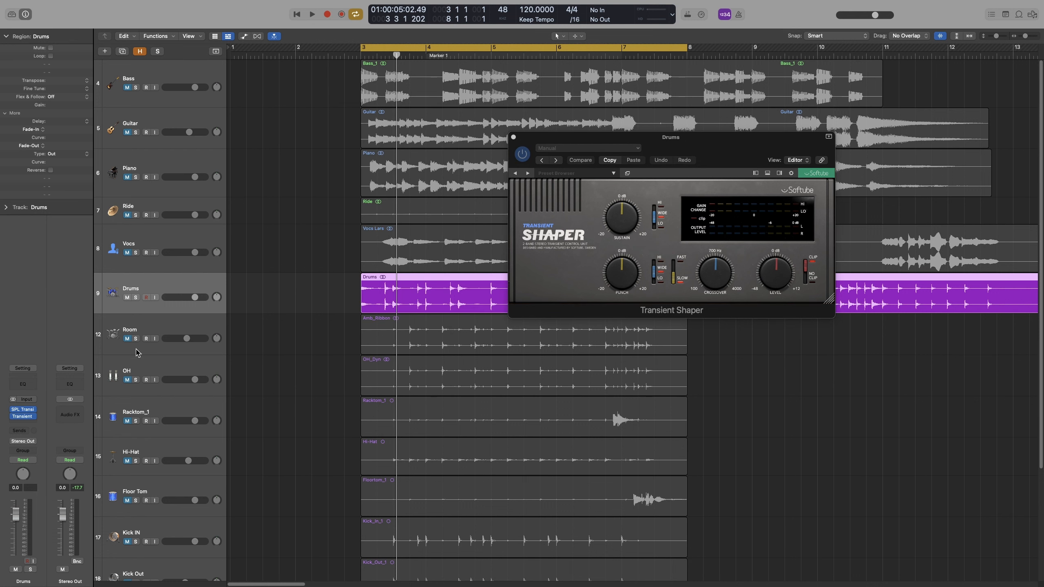
{"action": "left_click", "coordinate": [14, 416]}
{"action": "left_click", "coordinate": [21, 409]}
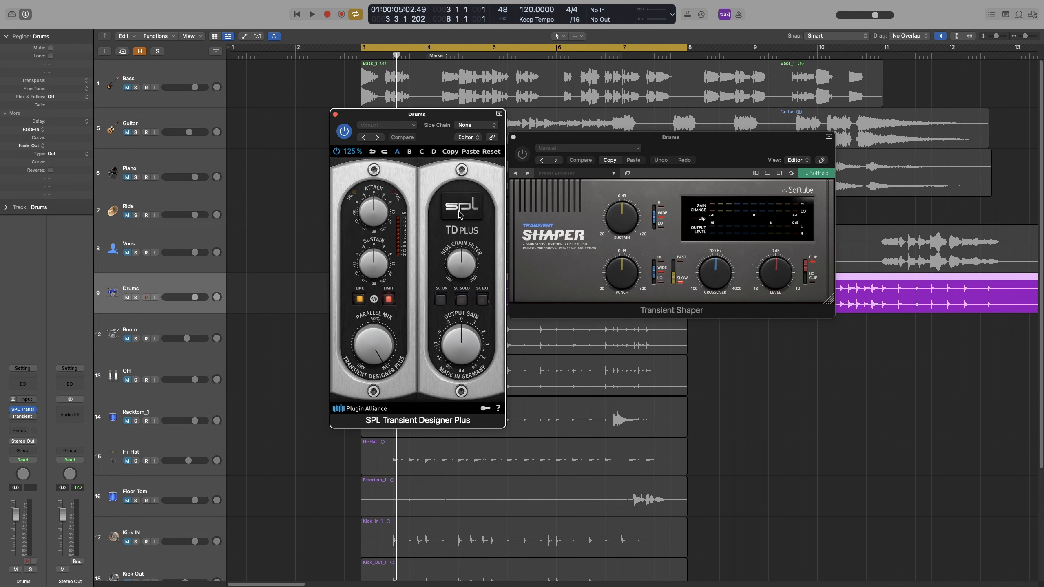
Step: Play the Drums track and raise the Attack of its SPL Transient Designer Plus to hear the effect
{"action": "key", "text": "space"}
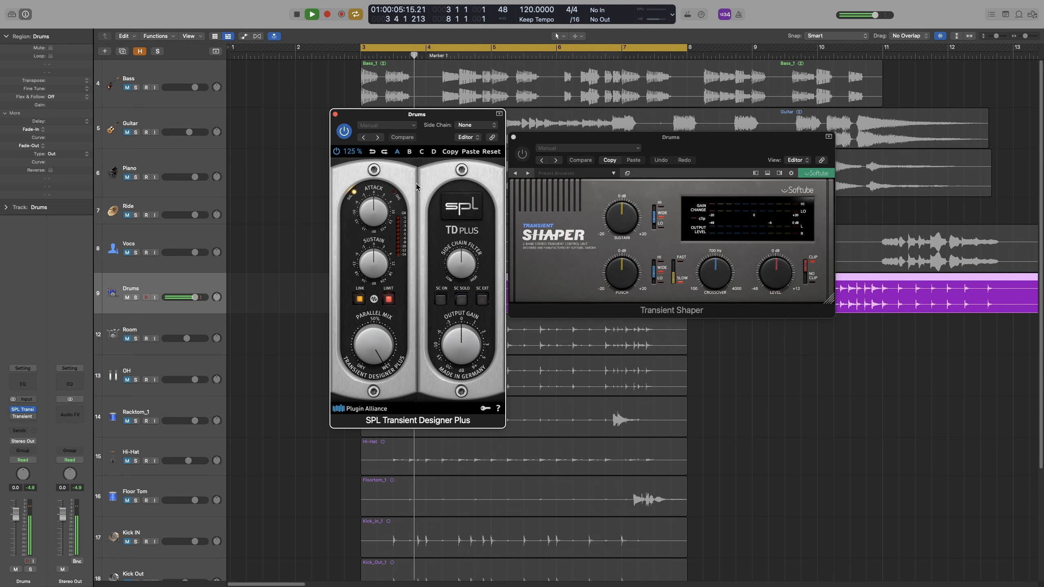
{"action": "left_click_drag", "start_coordinate": [371, 223], "coordinate": [372, 205]}
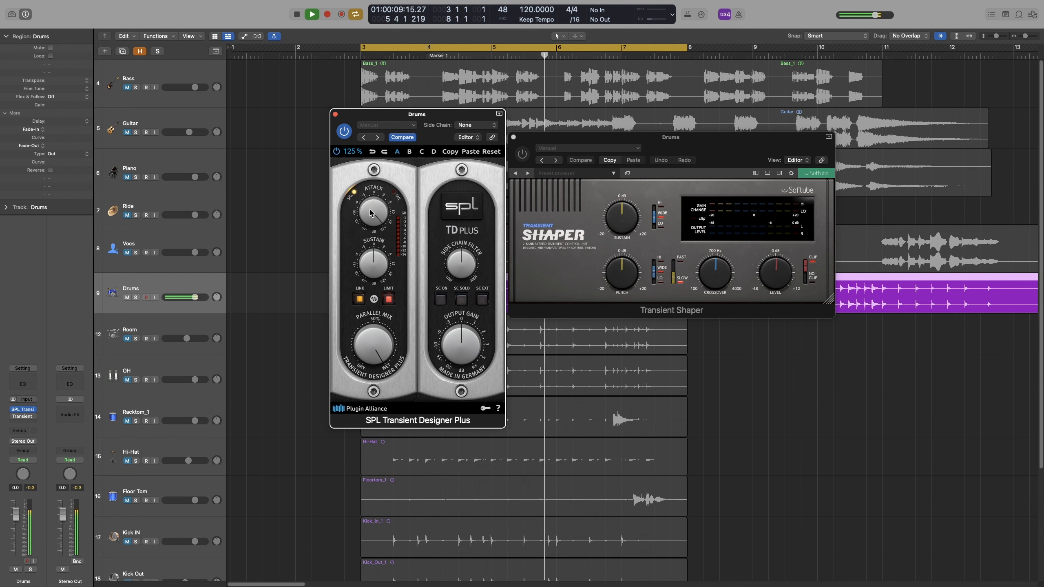
{"action": "key", "text": "space"}
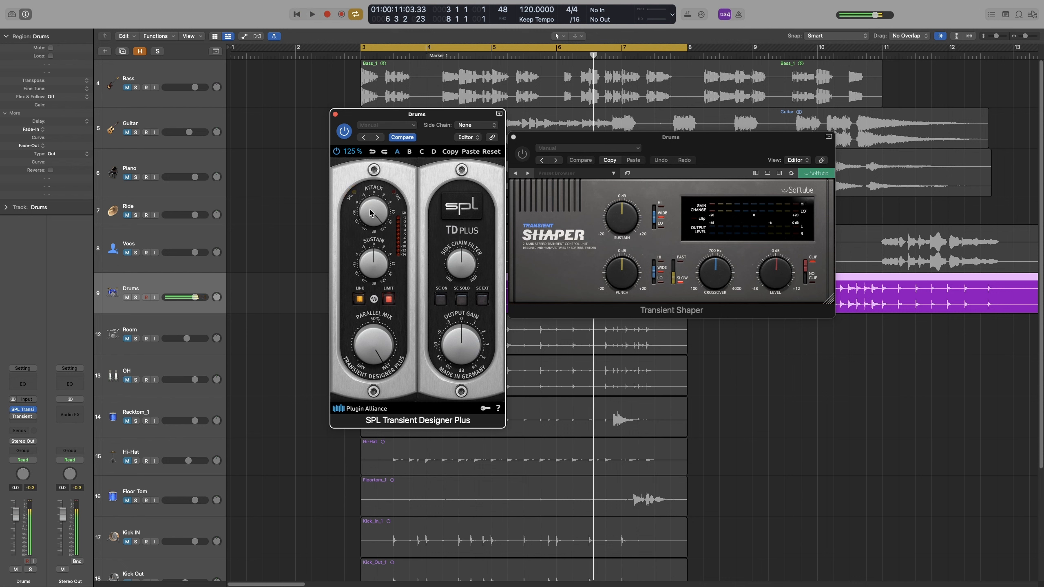
{"action": "key", "text": "space"}
{"action": "key", "text": "space"}
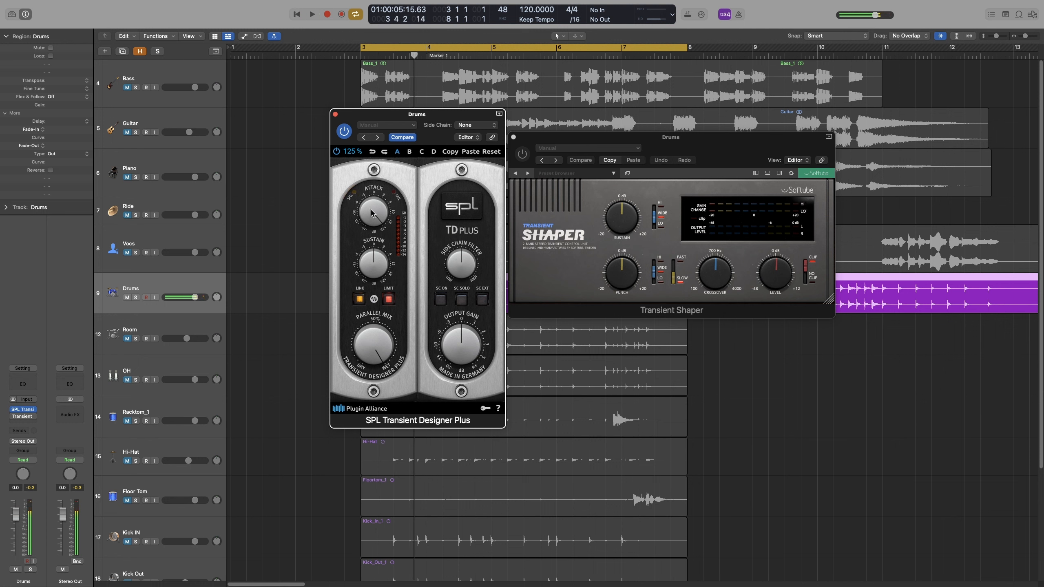
Step: Play the Drums track again and turn the Transient Designer's Attack well below 0 while listening
{"action": "key", "text": "space"}
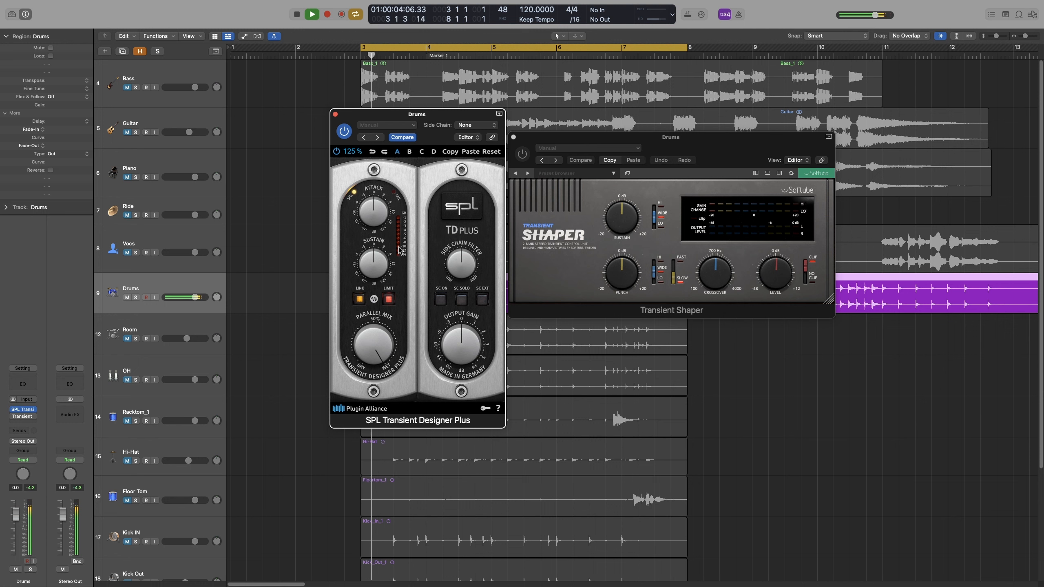
{"action": "mouse_move", "coordinate": [380, 229]}
{"action": "left_mouse_down"}
{"action": "mouse_move", "coordinate": [373, 200]}
{"action": "mouse_move", "coordinate": [370, 217]}
{"action": "left_mouse_up"}
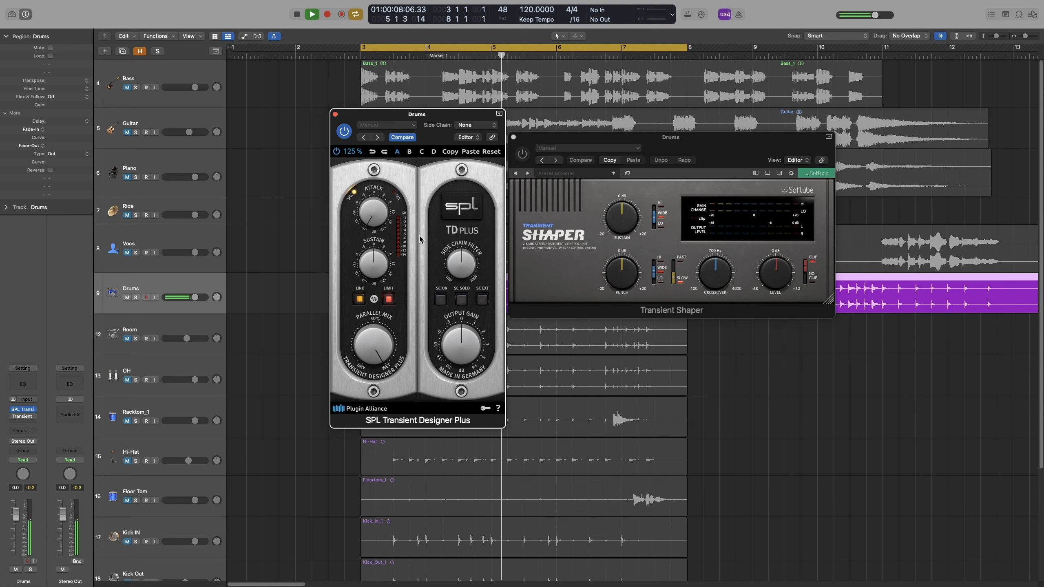
{"action": "key", "text": "space"}
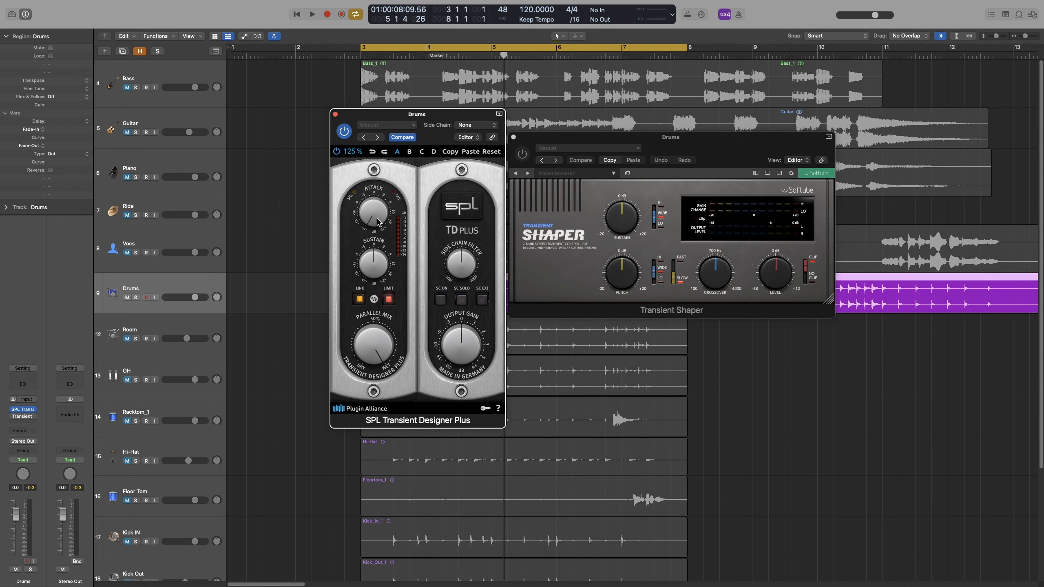
Step: Reset the Attack of the Drums track's Transient Designer to 0 and raise its Sustain while listening to the hits ring out
{"action": "key", "text": "space"}
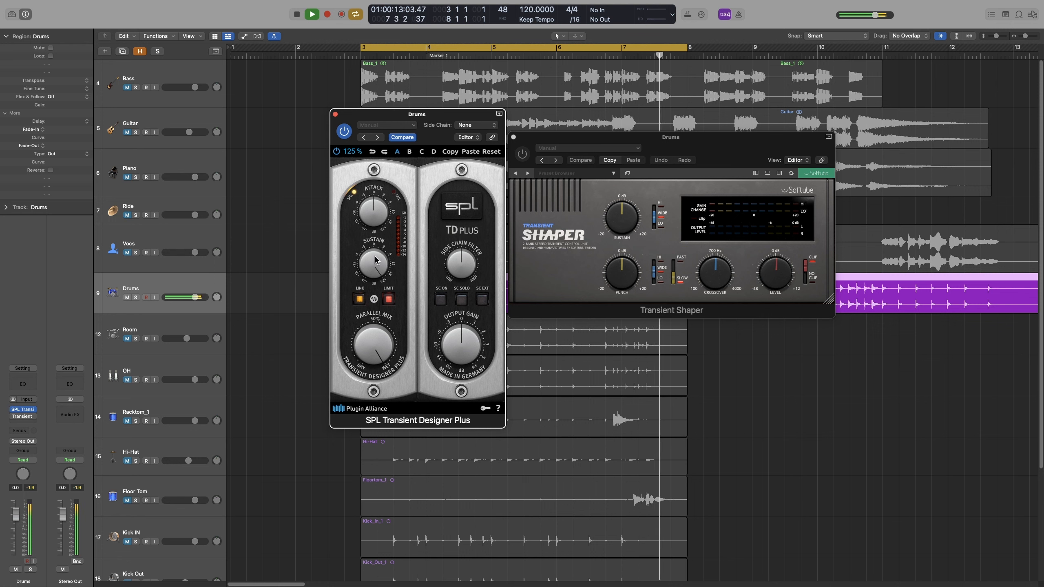
{"action": "key", "text": "space"}
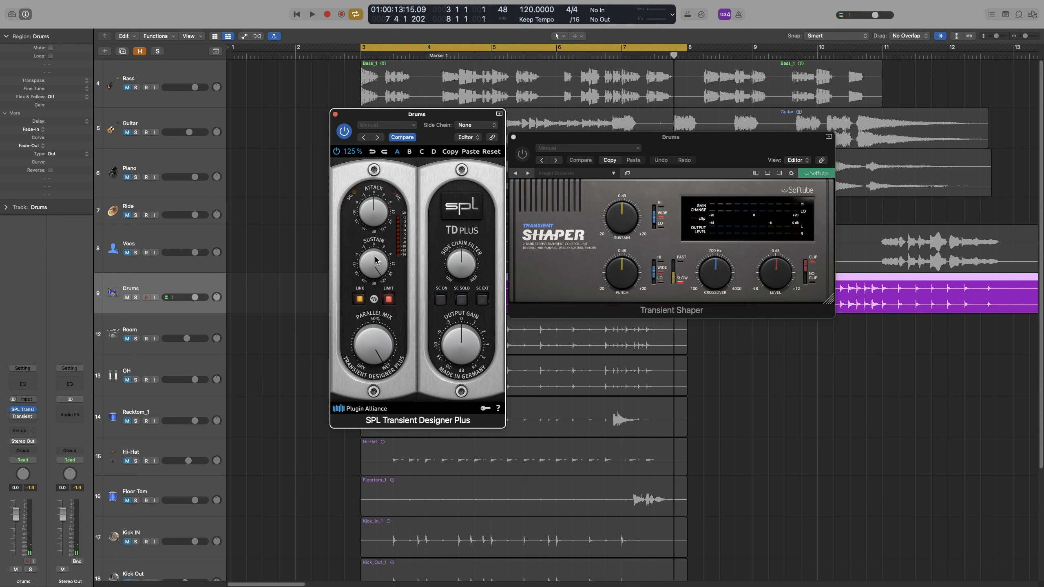
{"action": "key", "text": "space"}
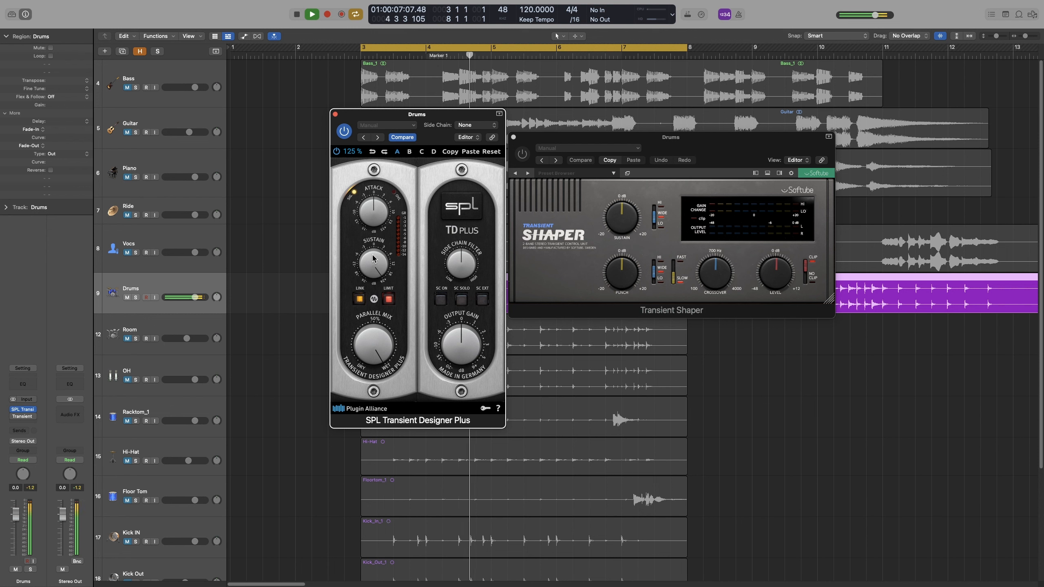
{"action": "key", "text": "space"}
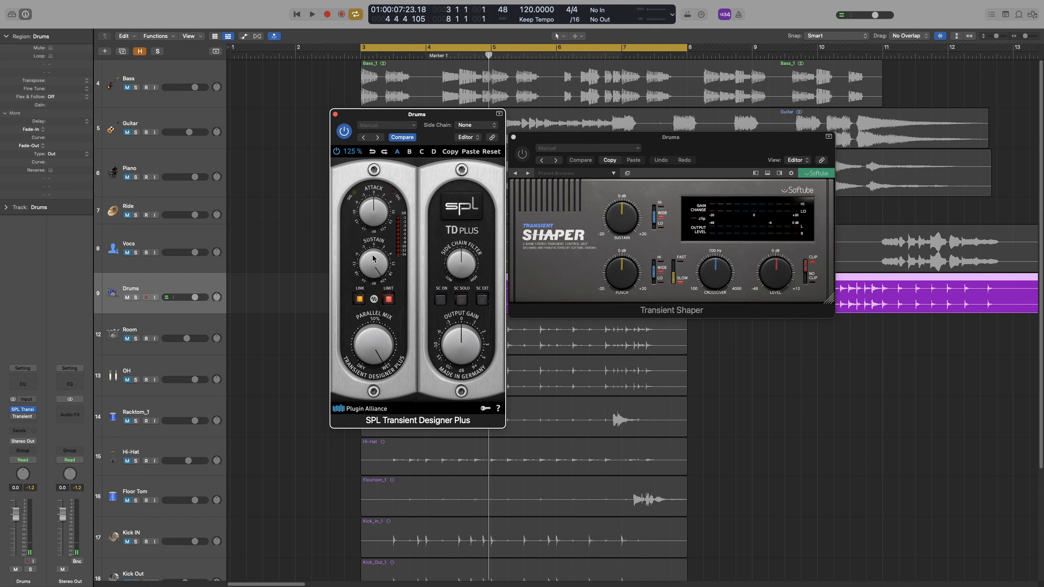
Step: Lower the Sustain of the Drums track's Transient Designer during playback and return it to 0
{"action": "key", "text": "space"}
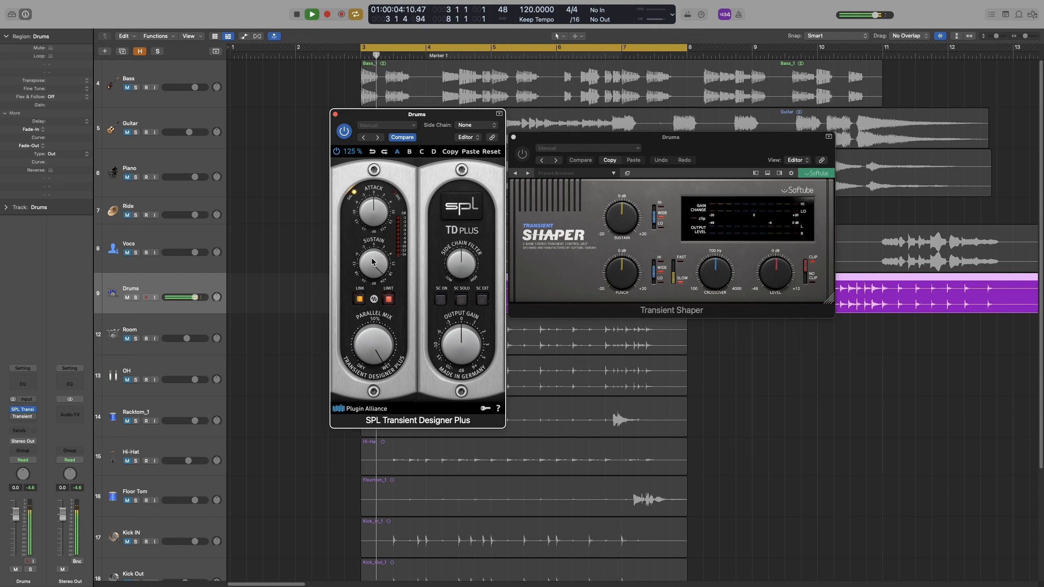
{"action": "left_click_drag", "start_coordinate": [374, 258], "coordinate": [377, 344]}
{"action": "mouse_move", "coordinate": [376, 265]}
{"action": "left_mouse_down"}
{"action": "mouse_move", "coordinate": [370, 194]}
{"action": "mouse_move", "coordinate": [365, 280]}
{"action": "left_mouse_up"}
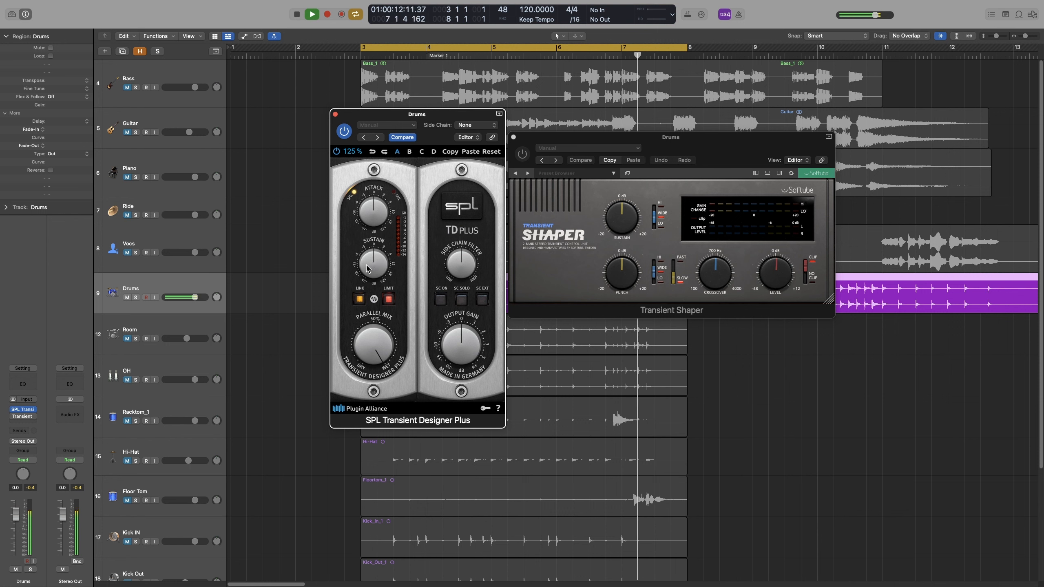
{"action": "key", "text": "space"}
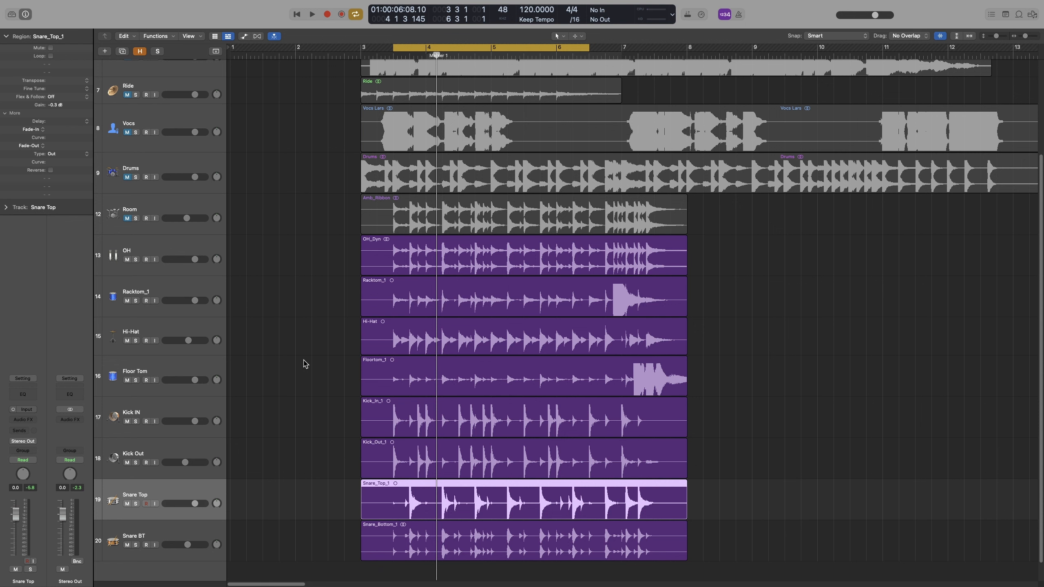
Step: Solo Snare Top and play it, and compare it unsoloed with the other close drum tracks
{"action": "left_click", "coordinate": [136, 504]}
{"action": "key", "text": "space"}
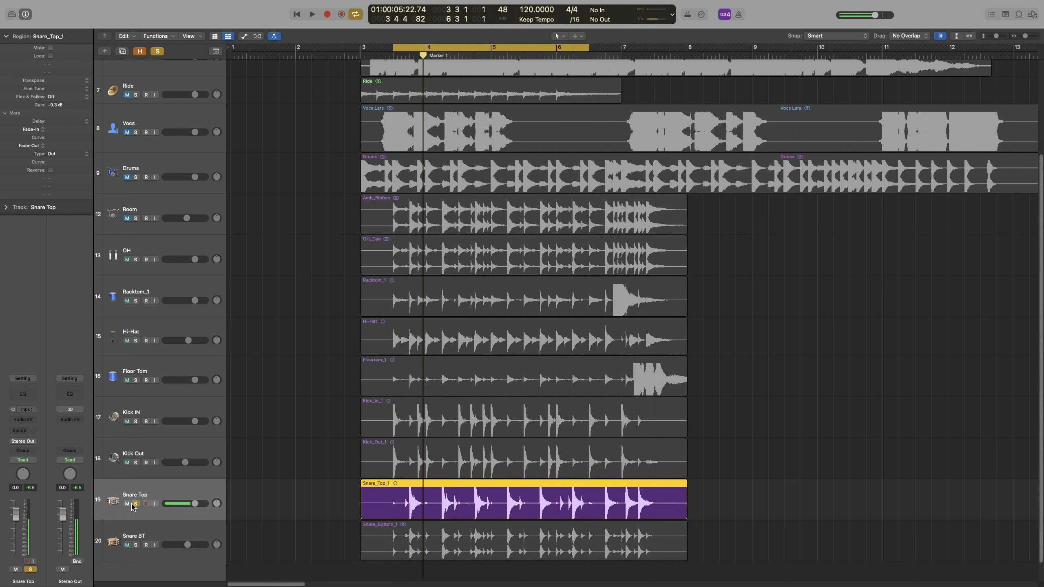
{"action": "left_click", "coordinate": [127, 504]}
{"action": "left_click", "coordinate": [136, 504]}
{"action": "left_click", "coordinate": [127, 503]}
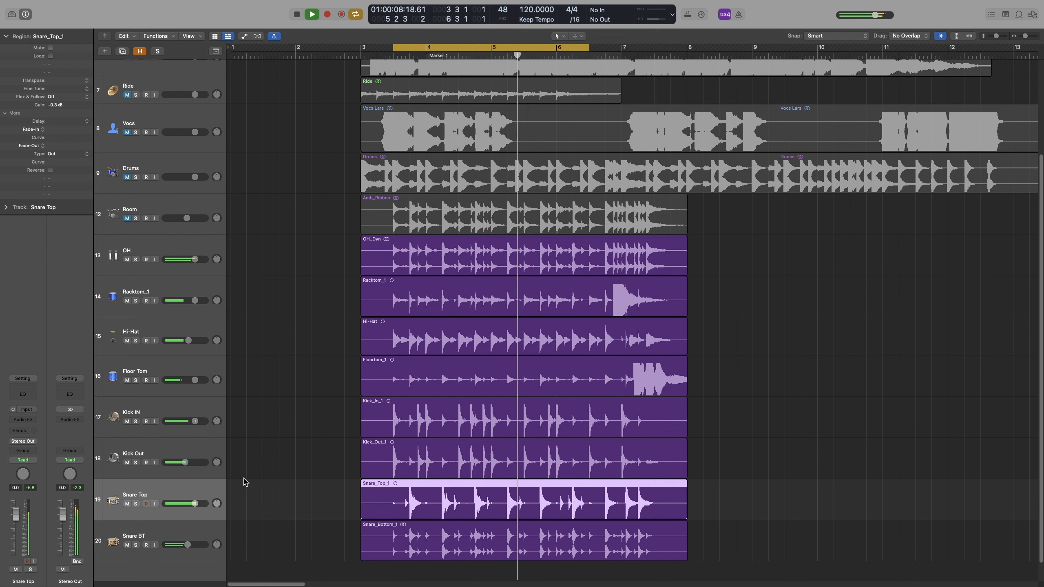
{"action": "key", "text": "space"}
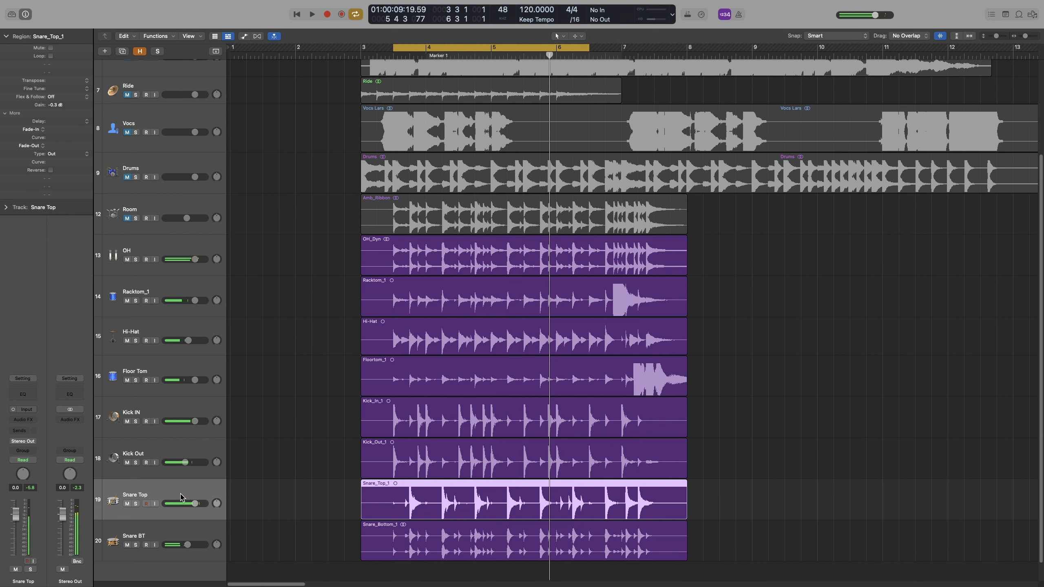
Step: Insert SPL Transient Designer Plus on Snare Top and lower its Attack while playing the whole drum kit
{"action": "left_click", "coordinate": [31, 420]}
{"action": "left_click", "coordinate": [53, 442]}
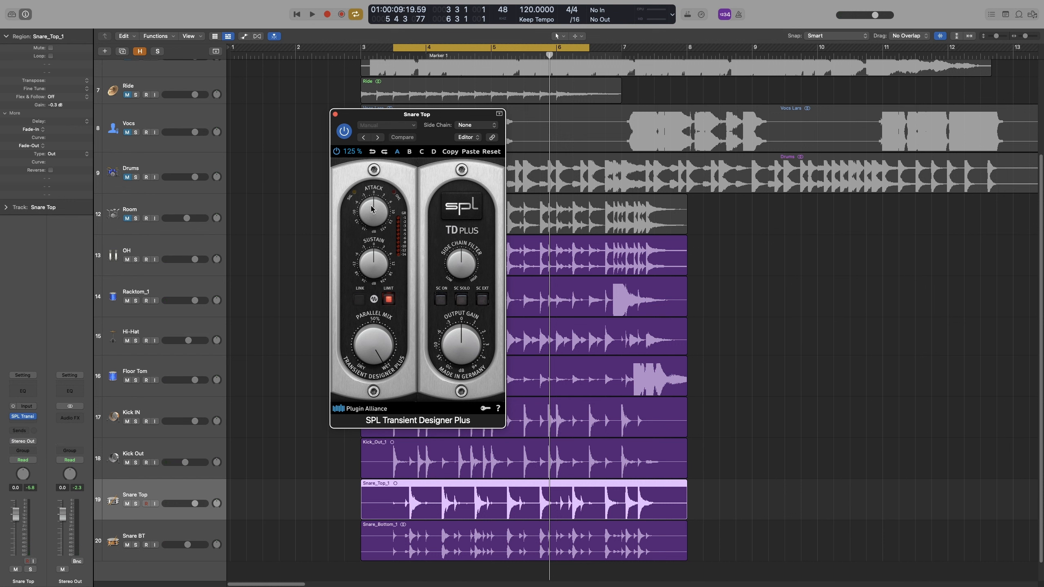
{"action": "key", "text": "space"}
{"action": "left_click_drag", "start_coordinate": [371, 206], "coordinate": [374, 239]}
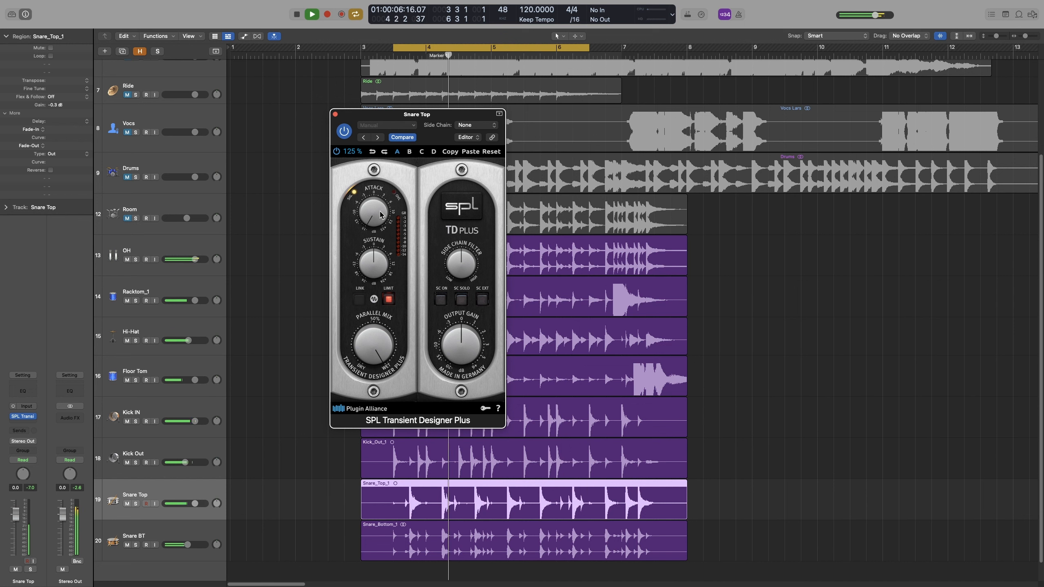
{"action": "key", "text": "space"}
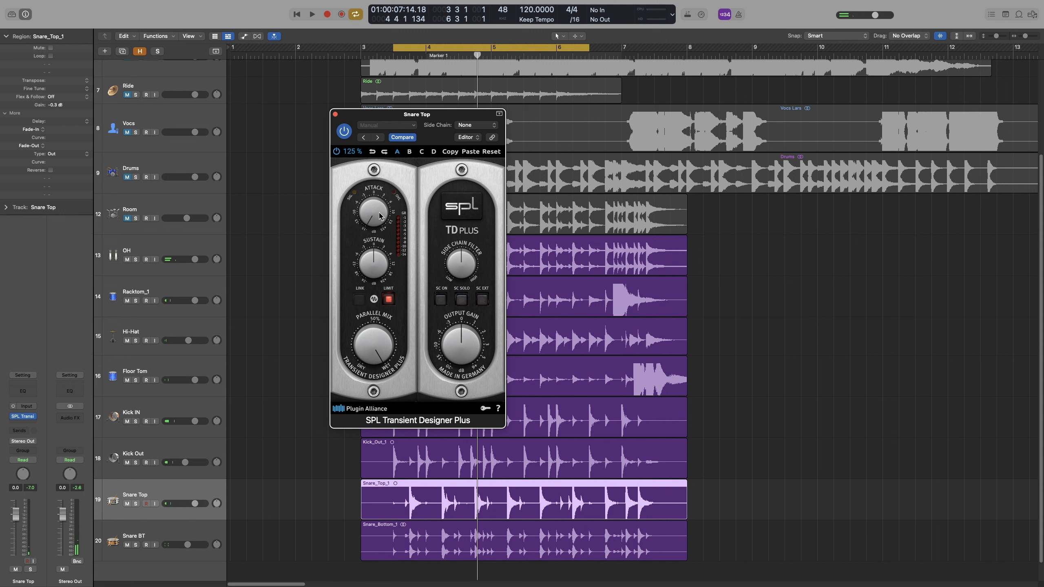
Step: Raise the Attack of Snare Top's Transient Designer while the kit plays, and return it to 0
{"action": "key", "text": "space"}
{"action": "left_click_drag", "start_coordinate": [378, 214], "coordinate": [375, 189]}
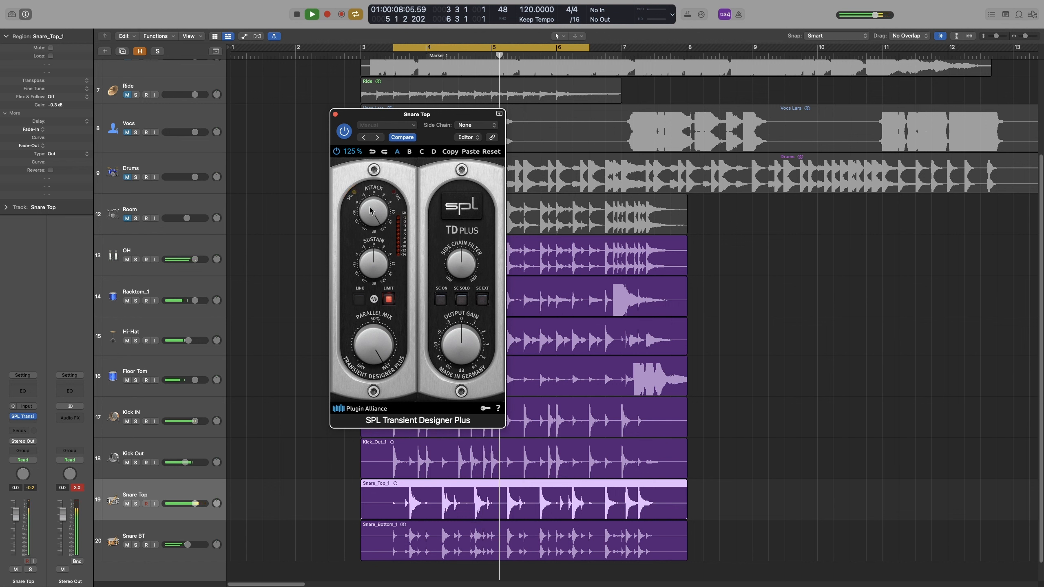
{"action": "left_click_drag", "start_coordinate": [370, 207], "coordinate": [367, 237]}
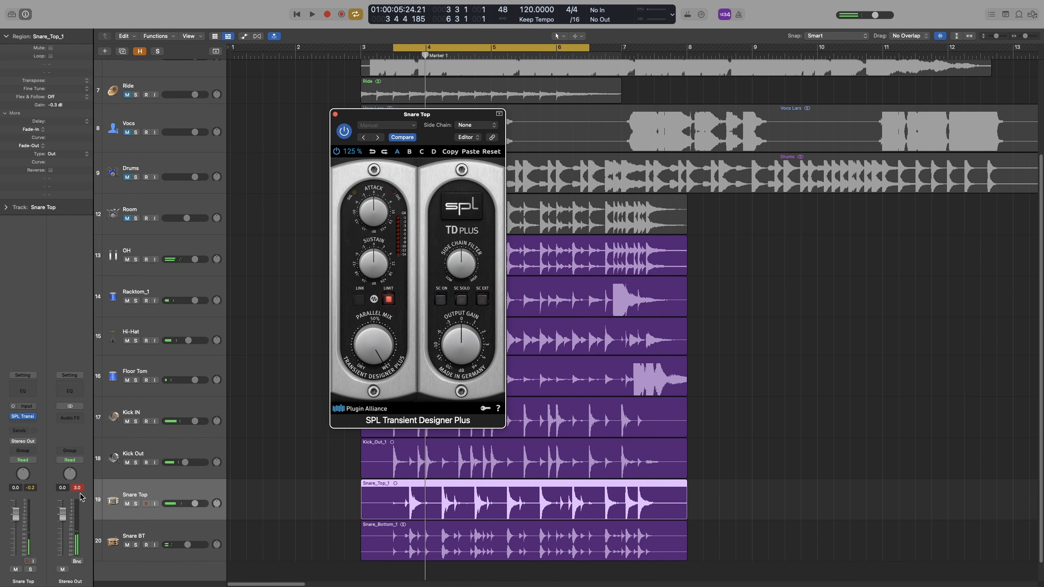
Step: Solo Snare Top and lower the Attack of its Transient Designer below 0 during playback
{"action": "left_click", "coordinate": [134, 505]}
{"action": "key", "text": "space"}
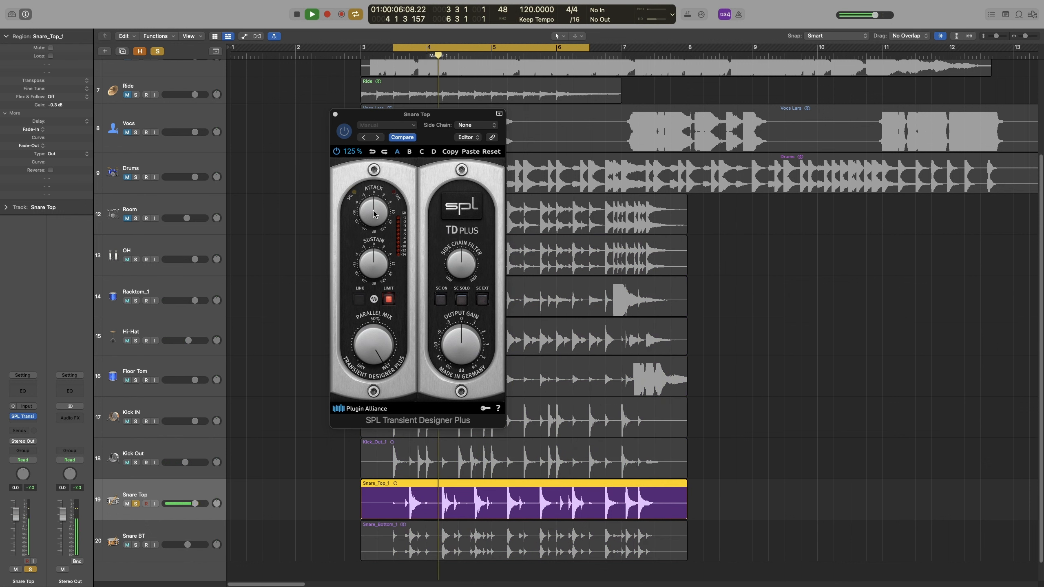
{"action": "left_click_drag", "start_coordinate": [374, 214], "coordinate": [371, 220]}
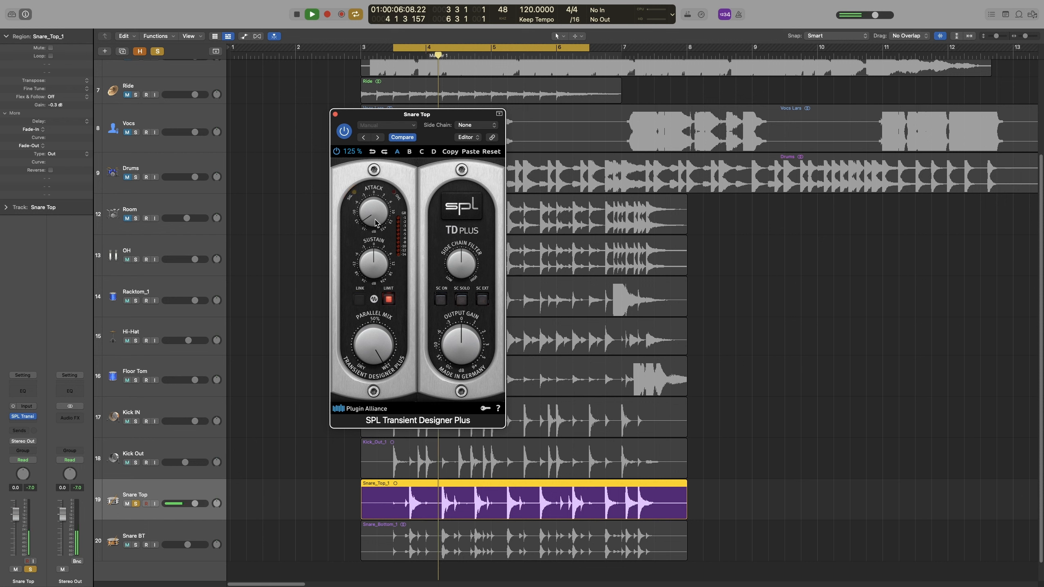
Step: Raise the Attack and Sustain of Snare Top's Transient Designer well above 0 while playing the soloed snare
{"action": "mouse_move", "coordinate": [375, 221]}
{"action": "left_mouse_down"}
{"action": "mouse_move", "coordinate": [374, 208]}
{"action": "mouse_move", "coordinate": [372, 220]}
{"action": "left_mouse_up"}
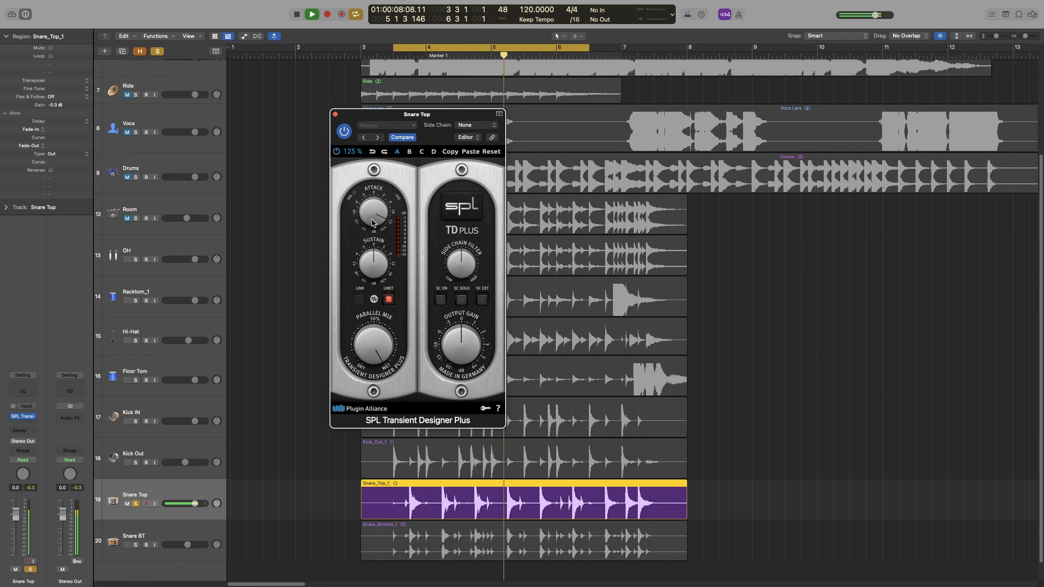
{"action": "key", "text": "space"}
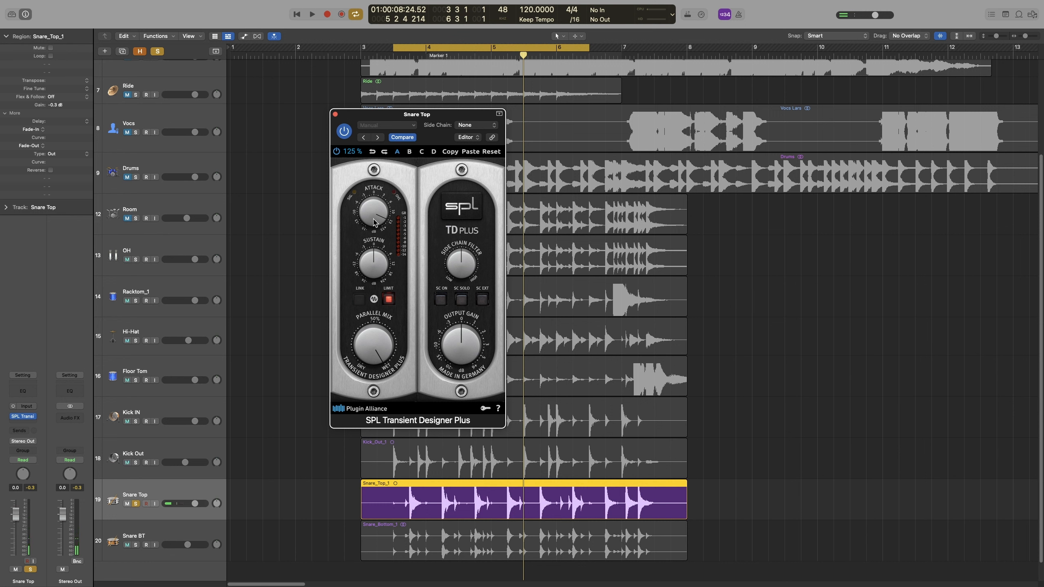
{"action": "key", "text": "space"}
{"action": "left_click_drag", "start_coordinate": [377, 267], "coordinate": [377, 234]}
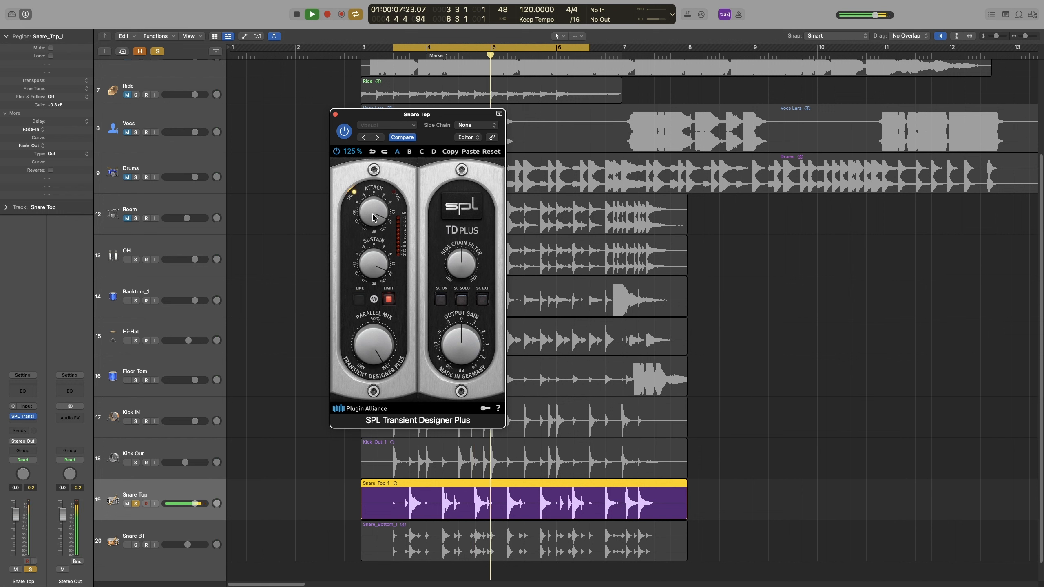
Step: Unsolo Snare Top and compare its Transient Designer bypassed and active while the whole kit plays
{"action": "left_click", "coordinate": [345, 132]}
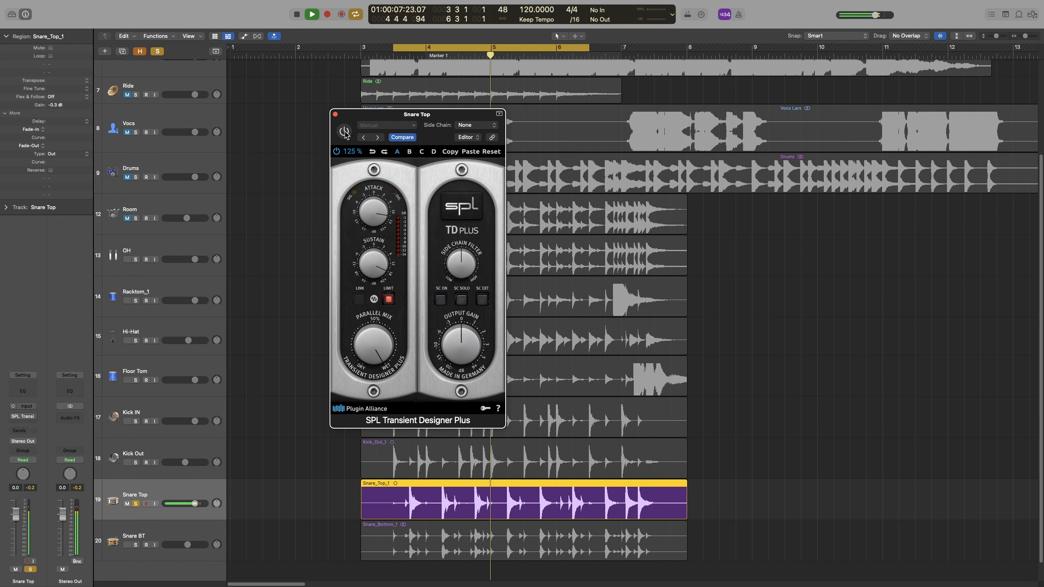
{"action": "key", "text": "space"}
{"action": "left_click", "coordinate": [157, 51]}
{"action": "key", "text": "space"}
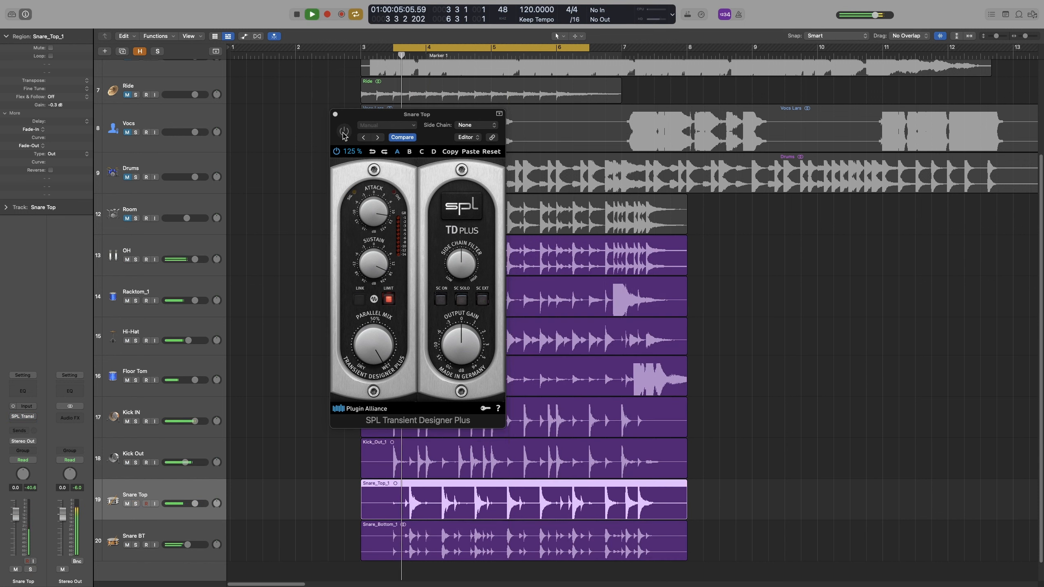
{"action": "left_click", "coordinate": [344, 132]}
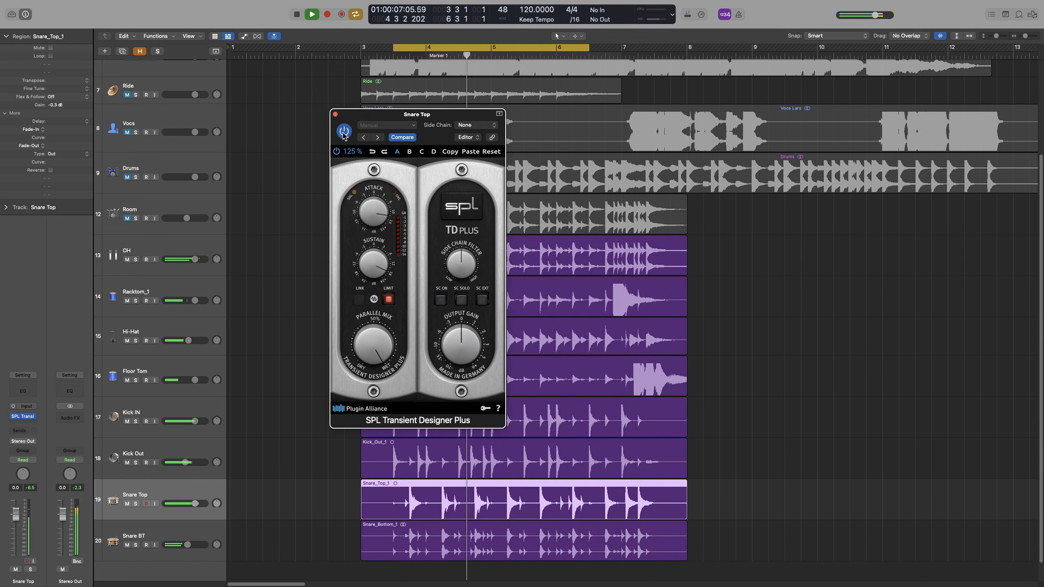
{"action": "left_click", "coordinate": [344, 131]}
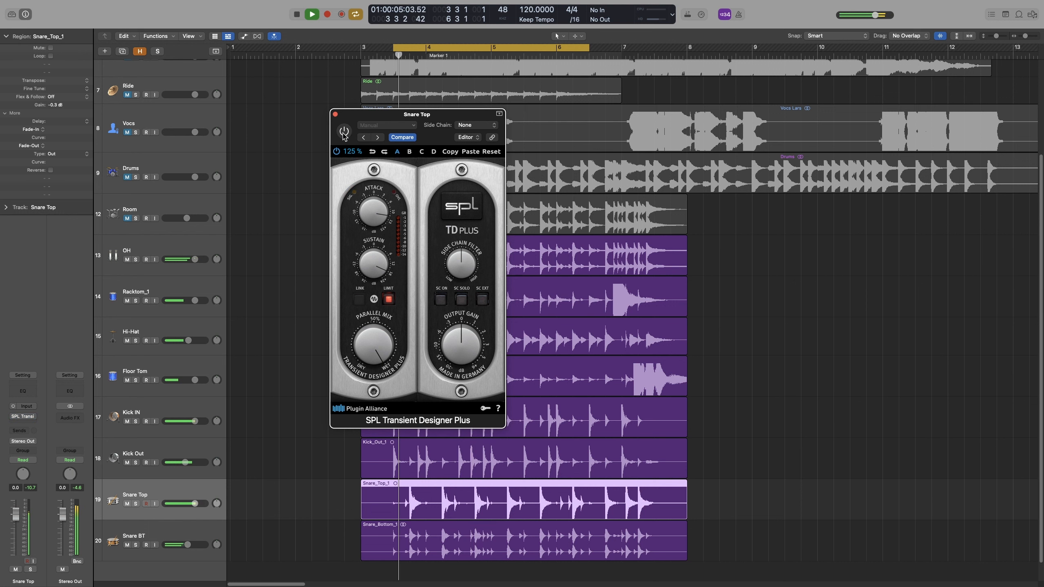
{"action": "left_click", "coordinate": [345, 132]}
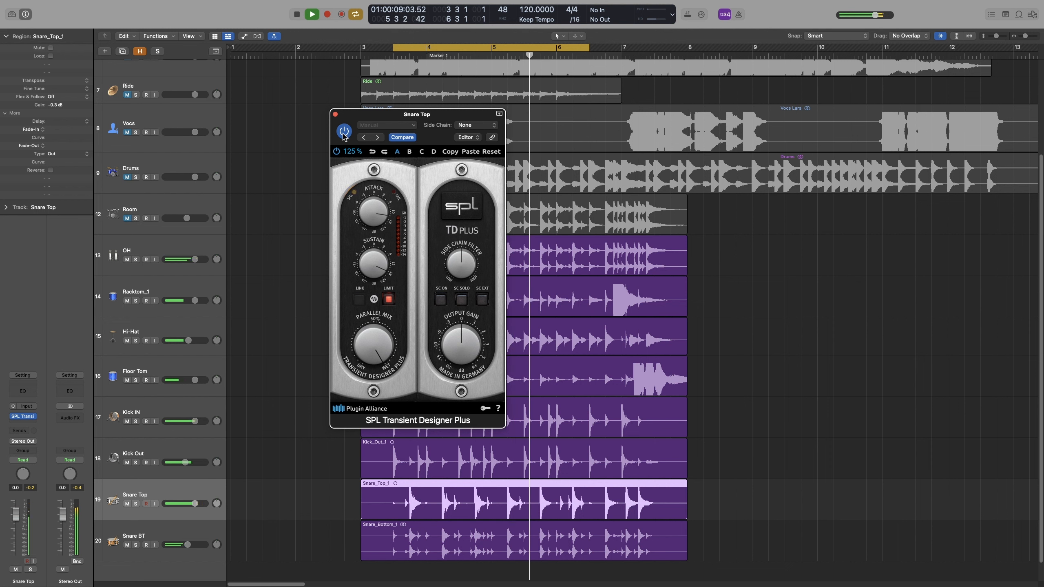
{"action": "key", "text": "space"}
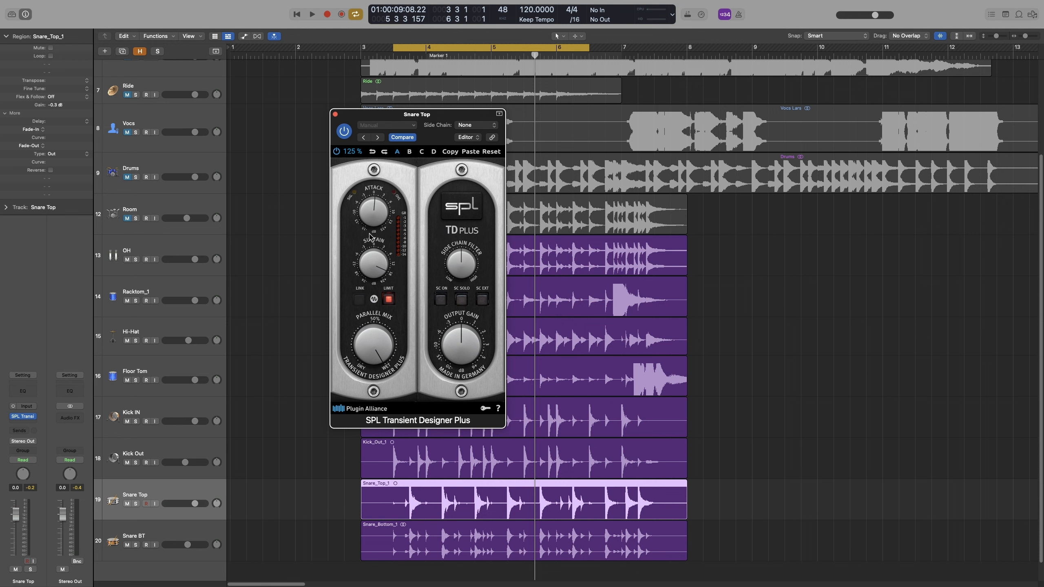
Step: Lower the Transient Designer's Attack below 0, solo Snare Top, and compare the plug-in active and bypassed during playback
{"action": "key", "text": "space"}
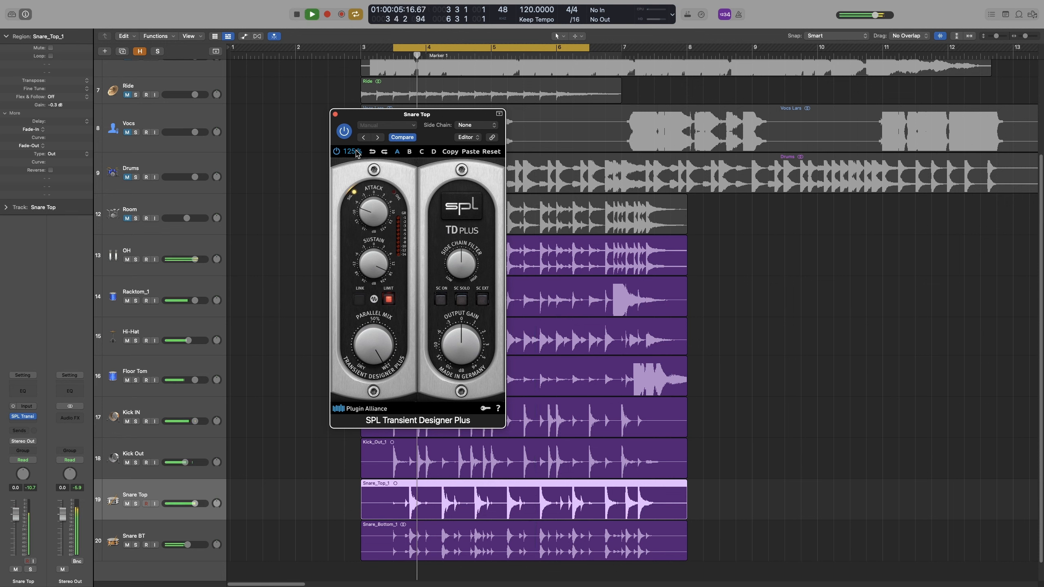
{"action": "left_click", "coordinate": [136, 503]}
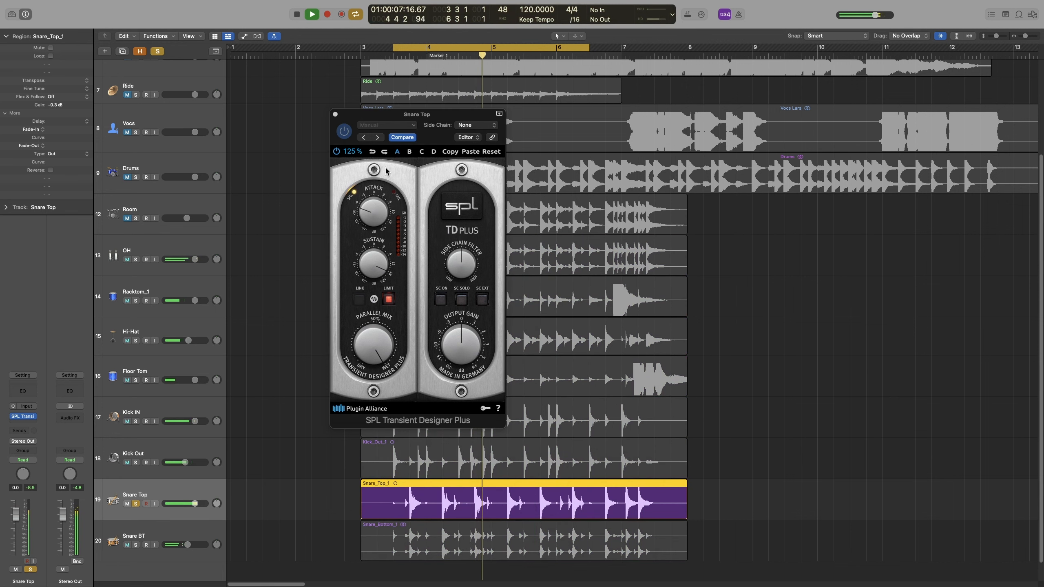
{"action": "left_click", "coordinate": [345, 137]}
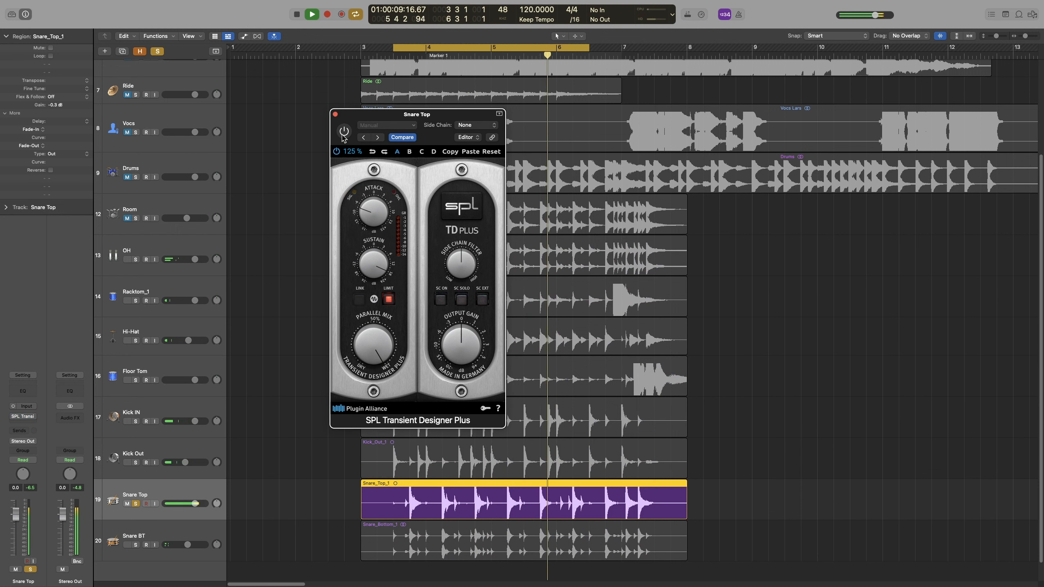
{"action": "left_click", "coordinate": [344, 132]}
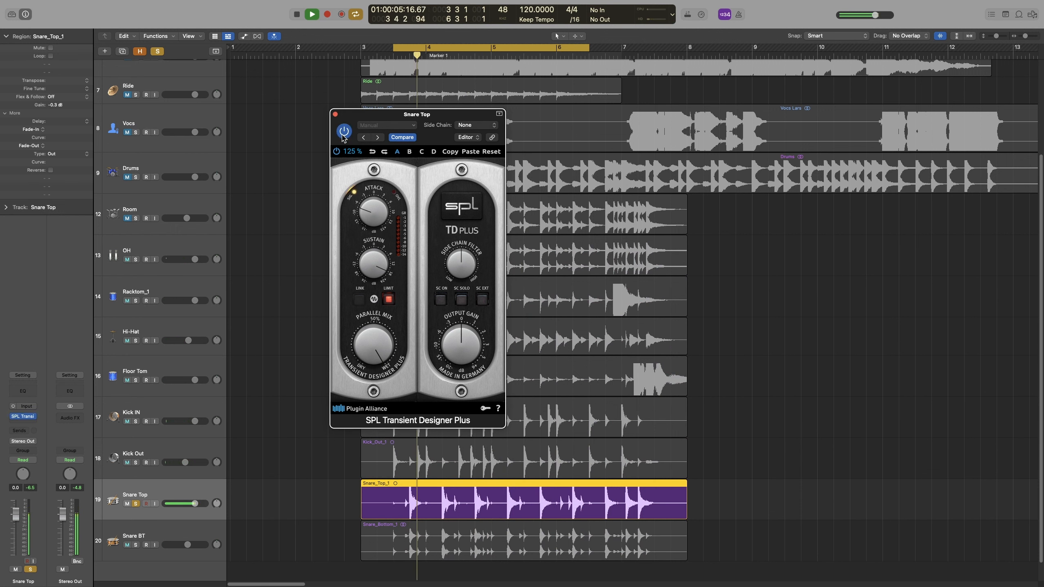
{"action": "left_click", "coordinate": [344, 133]}
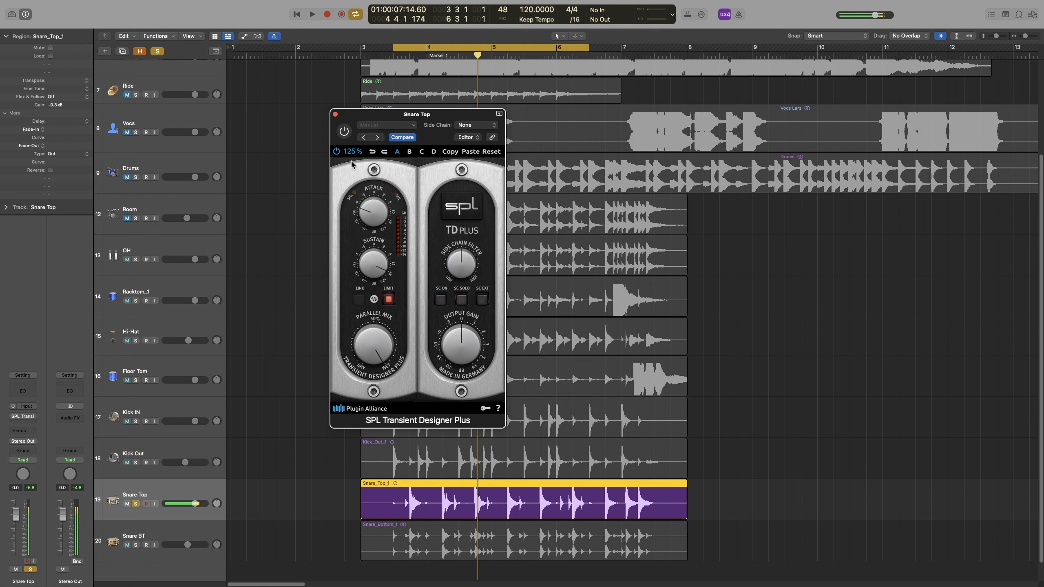
{"action": "key", "text": "space"}
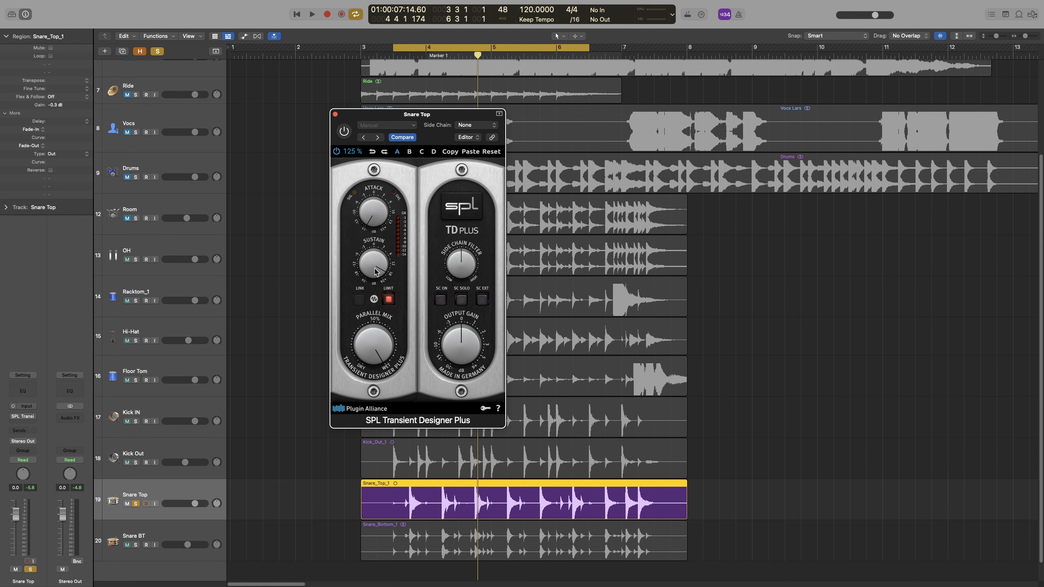
{"action": "key", "text": "space"}
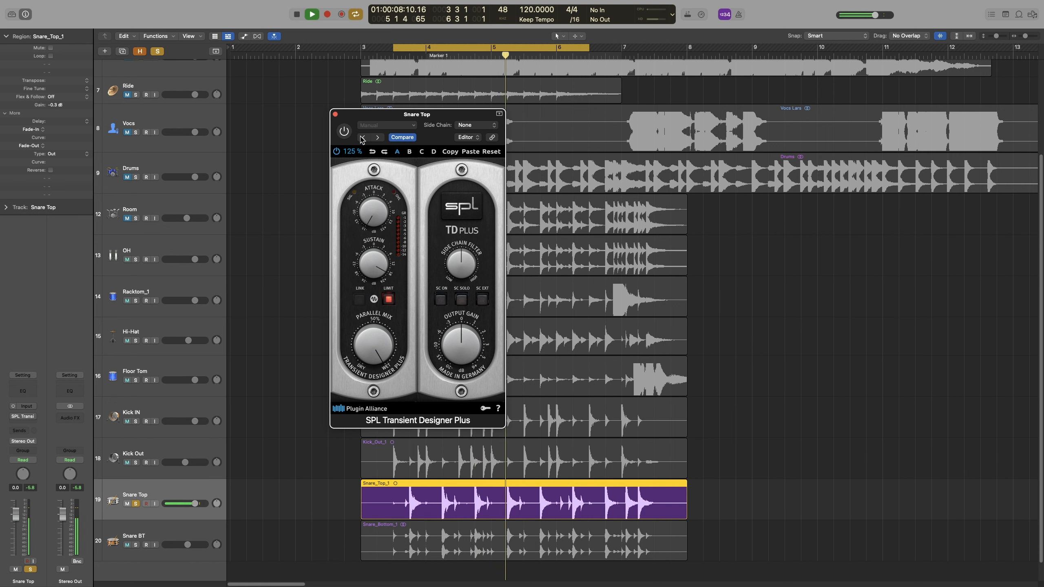
{"action": "left_click", "coordinate": [345, 131]}
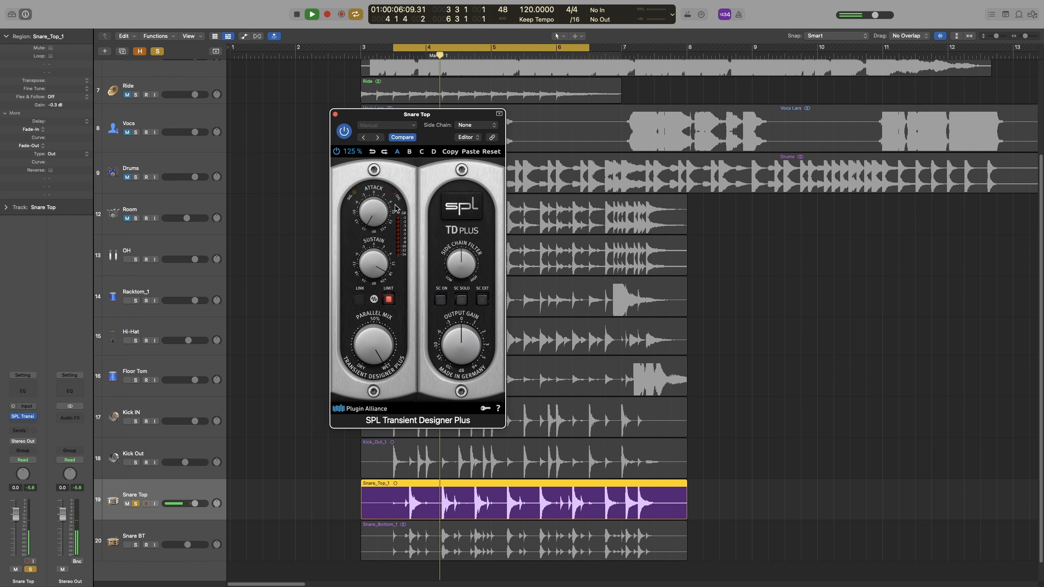
{"action": "key", "text": "space"}
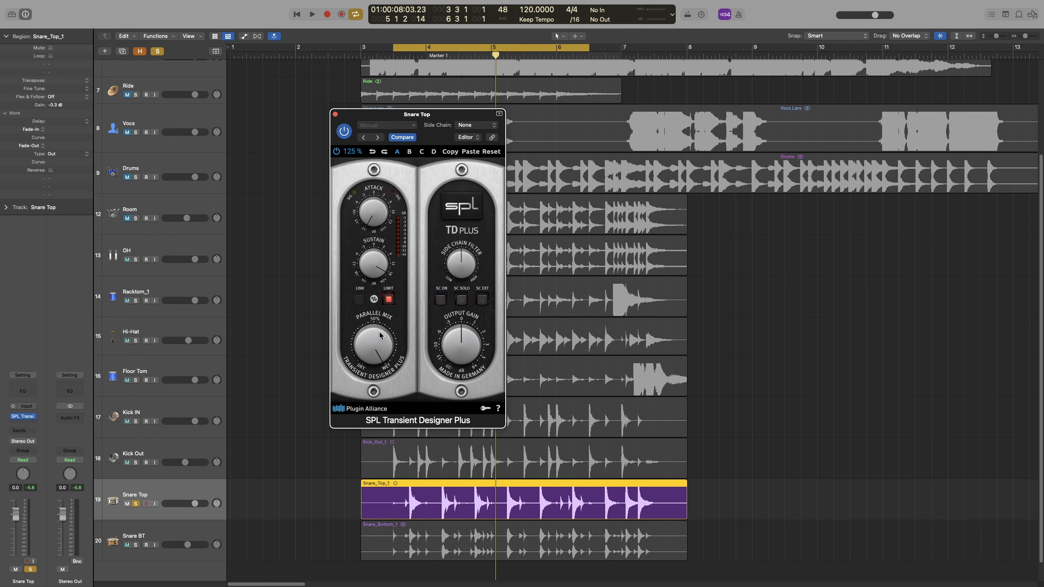
Step: Raise the Attack of Snare Top's Transient Designer above 0, play the snare soloed and with the kit, and close the plug-in
{"action": "left_click", "coordinate": [335, 114]}
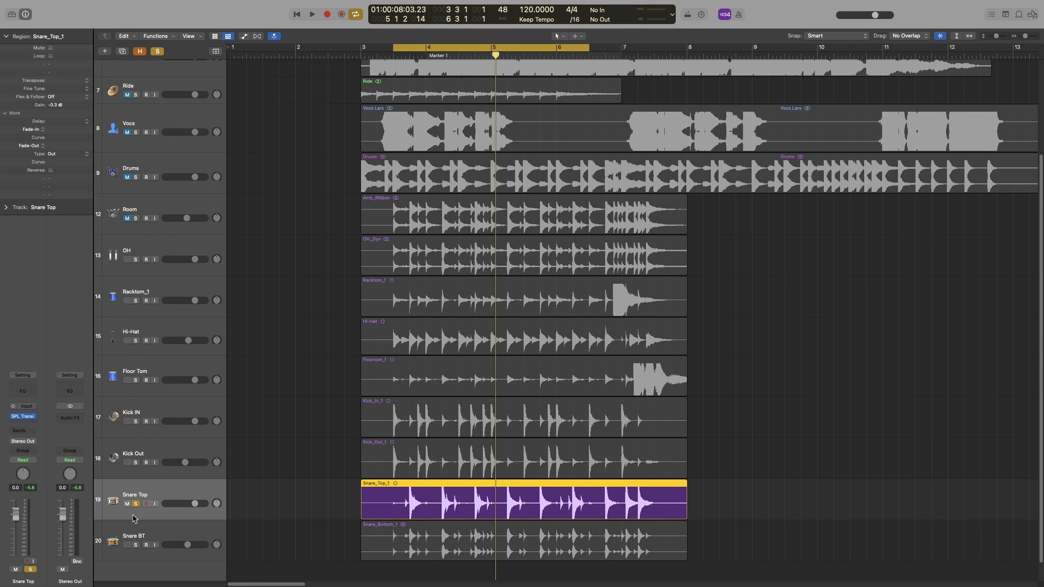
{"action": "left_click", "coordinate": [24, 418]}
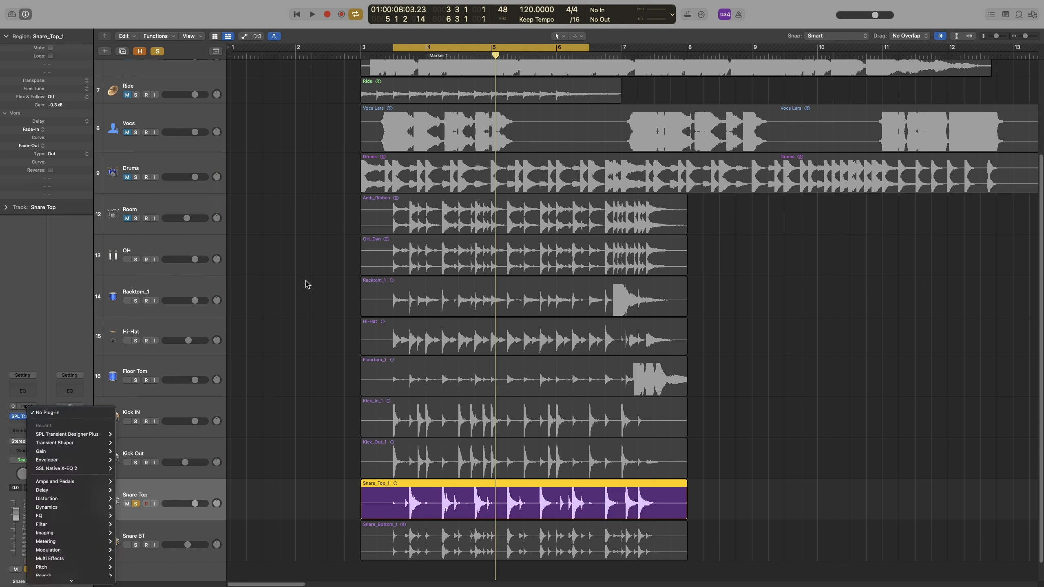
{"action": "left_click", "coordinate": [26, 343]}
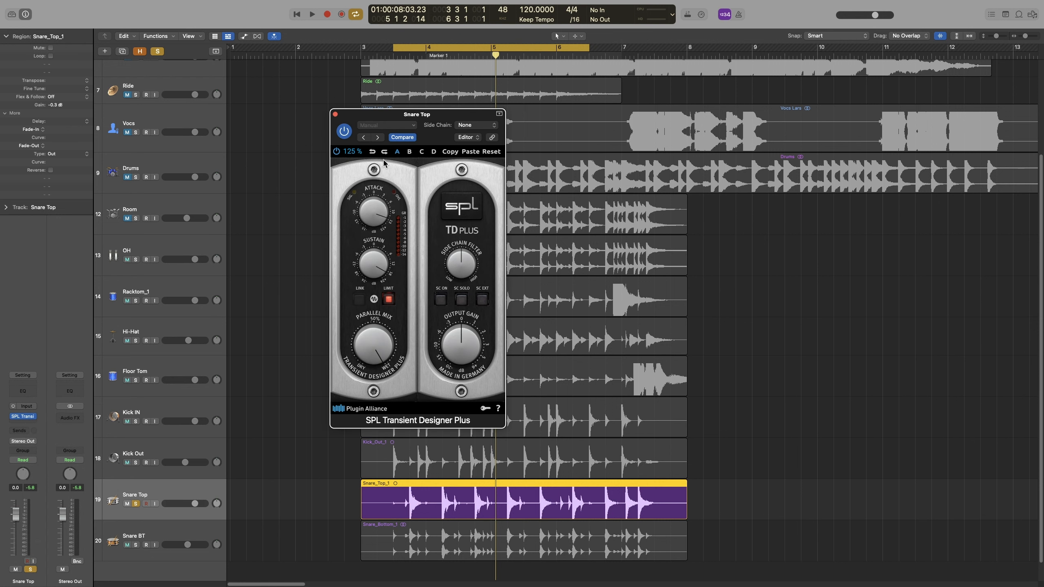
{"action": "key", "text": "space"}
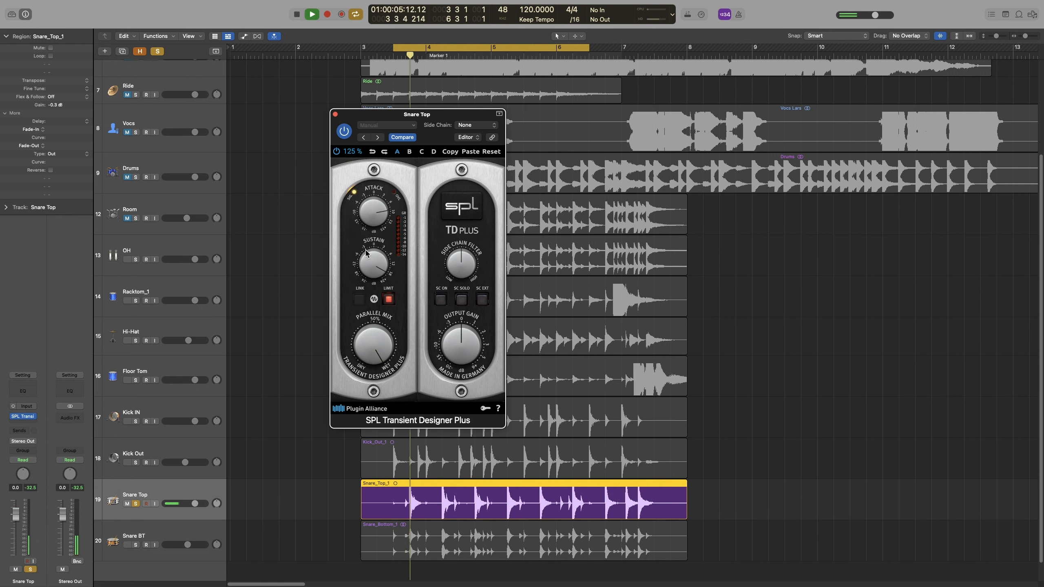
{"action": "left_click", "coordinate": [136, 504]}
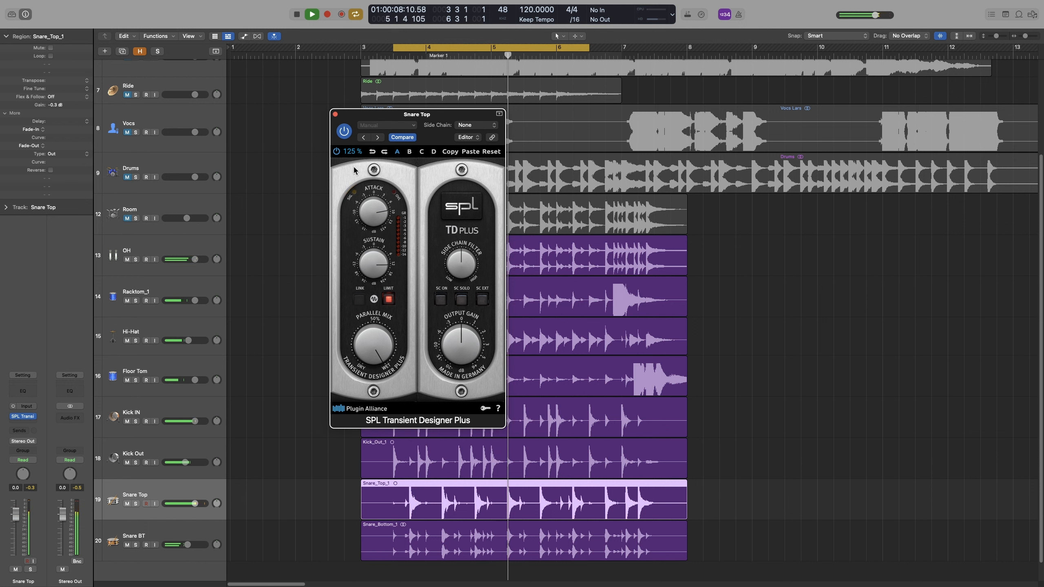
{"action": "left_click", "coordinate": [334, 115]}
{"action": "key", "text": "space"}
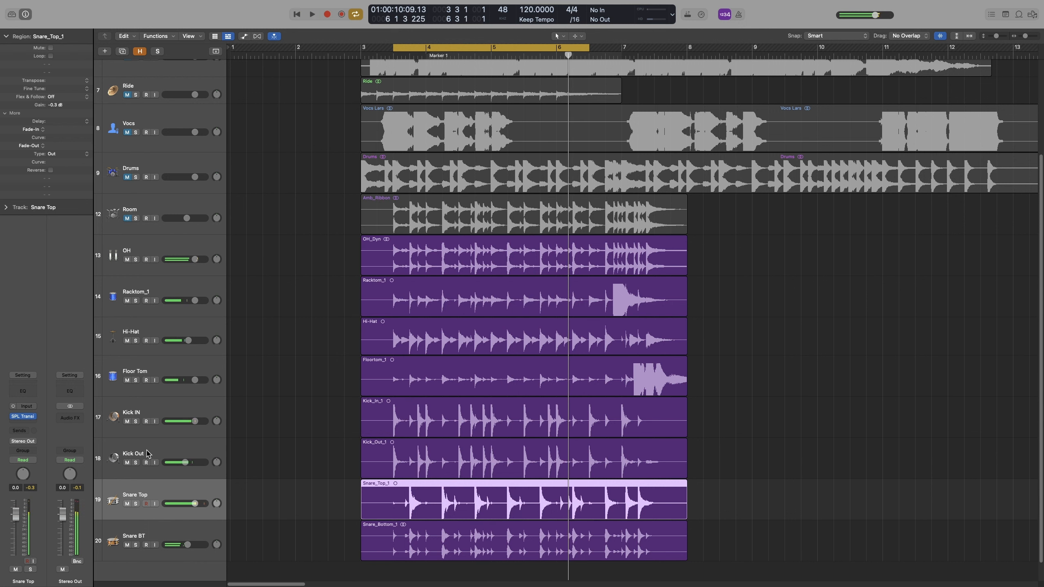
Step: Select and solo the Kick IN track and play it without any processing
{"action": "key", "text": "Up"}
{"action": "key", "text": "Up"}
{"action": "left_click", "coordinate": [136, 422]}
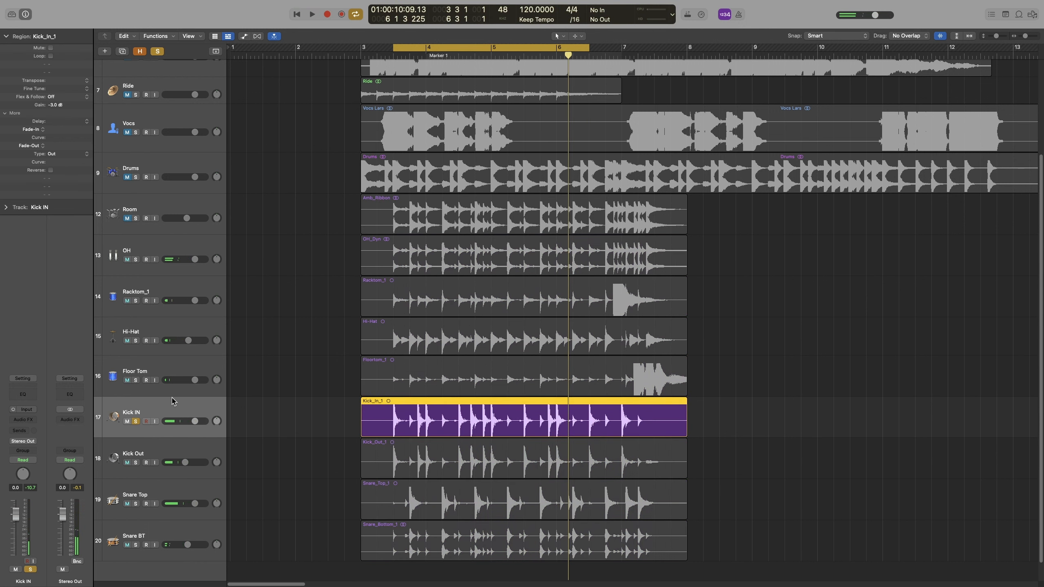
{"action": "key", "text": "space"}
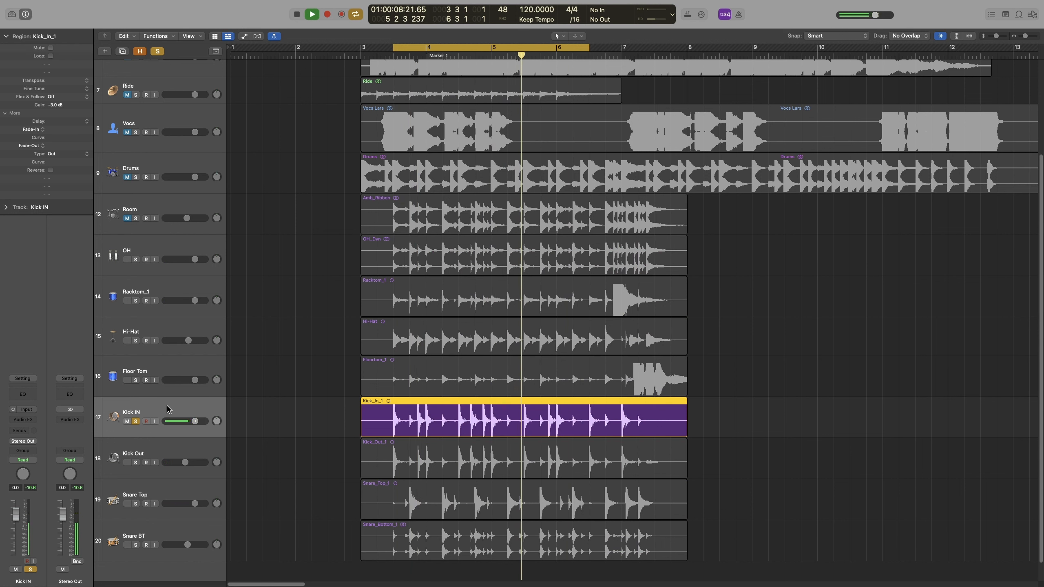
{"action": "key", "text": "space"}
Step: Insert the Softube Transient Shaper on Kick IN and move its window clear of the kick region
{"action": "left_click", "coordinate": [19, 420]}
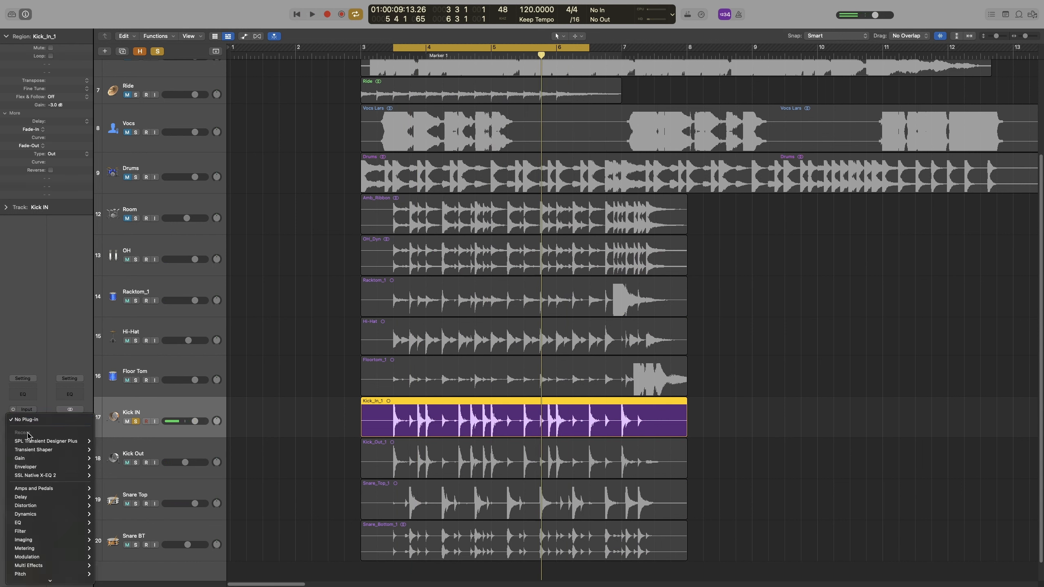
{"action": "mouse_move", "coordinate": [33, 451]}
{"action": "left_click", "coordinate": [102, 450]}
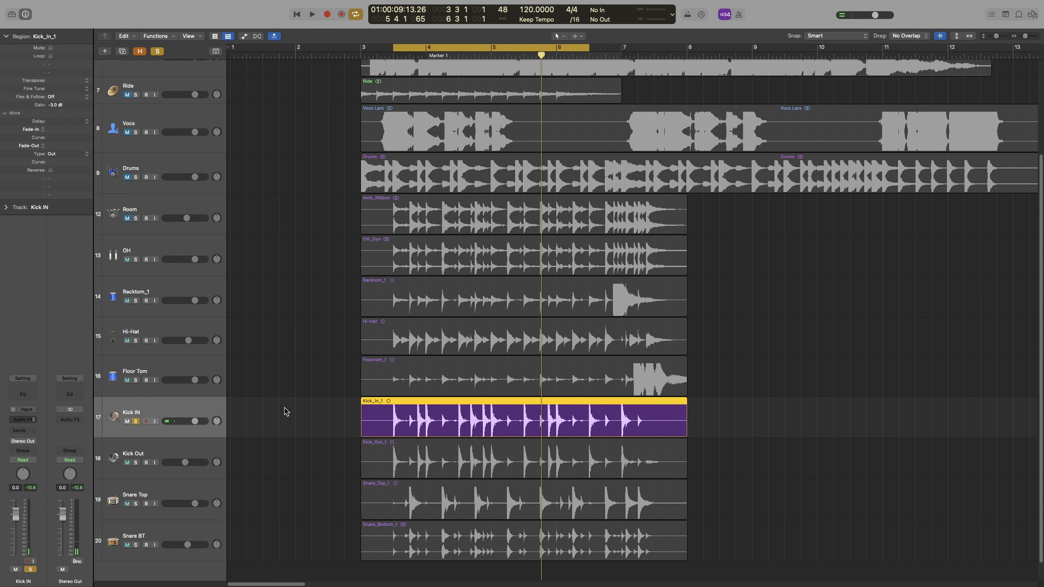
{"action": "left_click_drag", "start_coordinate": [572, 131], "coordinate": [646, 154]}
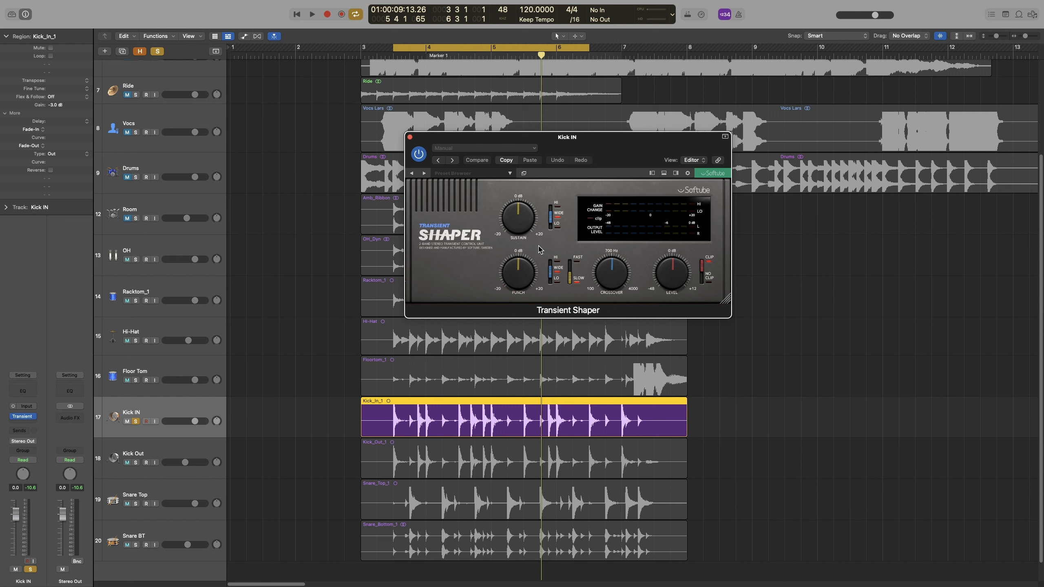
Step: Raise the Transient Shaper's Punch to about 14 dB and limit its band to LO while playing the soloed kick
{"action": "key", "text": "space"}
{"action": "mouse_move", "coordinate": [515, 282]}
{"action": "left_mouse_down"}
{"action": "mouse_move", "coordinate": [520, 253]}
{"action": "mouse_move", "coordinate": [525, 274]}
{"action": "left_mouse_up"}
{"action": "key", "text": "space"}
{"action": "key", "text": "space"}
{"action": "key", "text": "space"}
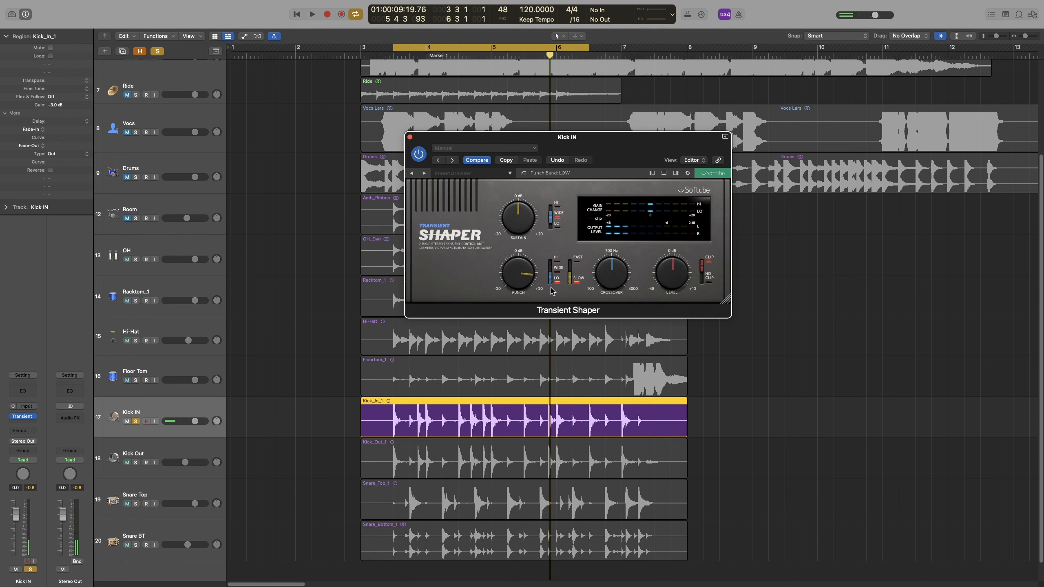
{"action": "key", "text": "space"}
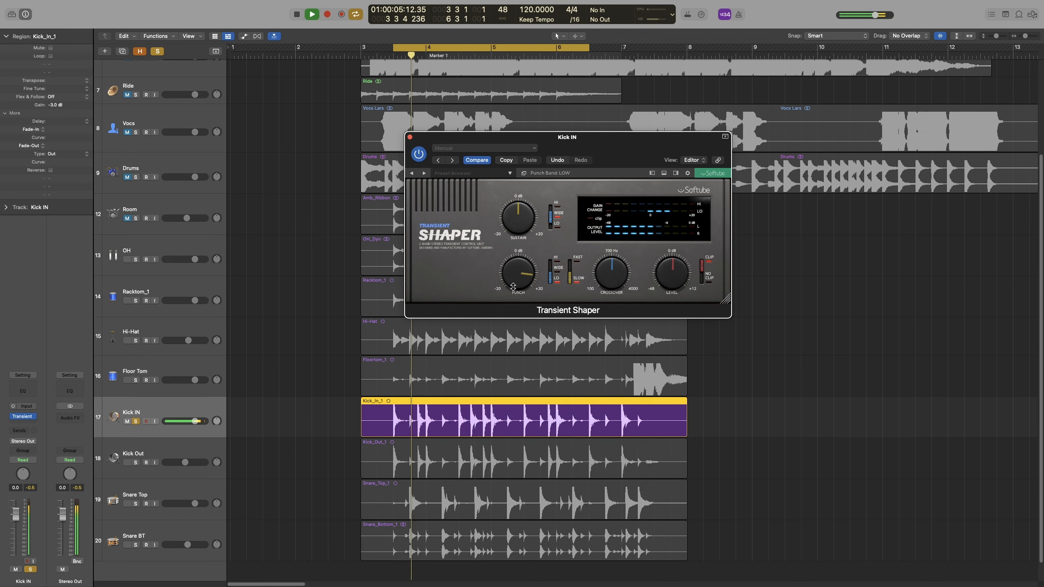
{"action": "key", "text": "space"}
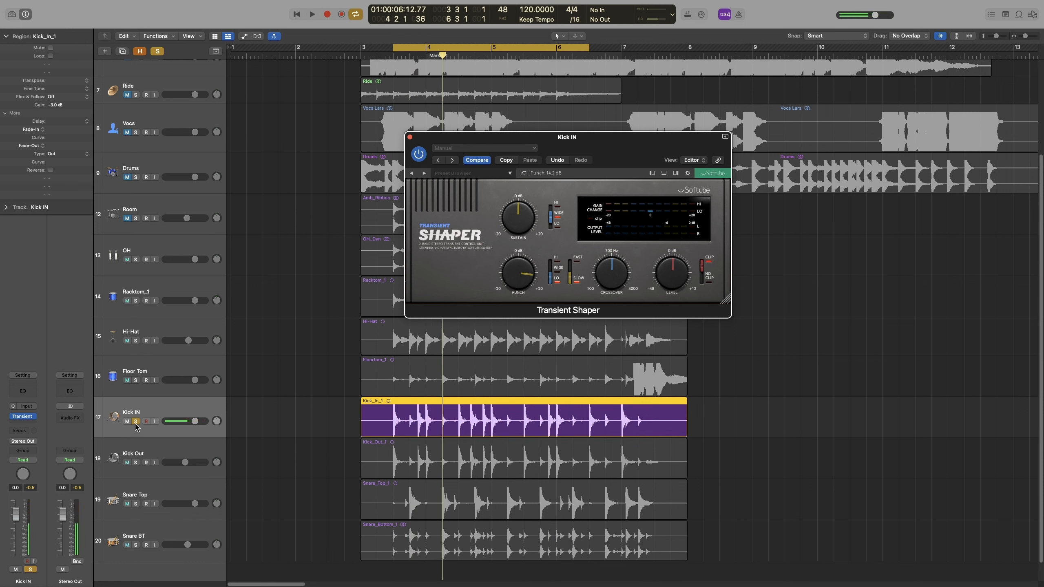
Step: Unsolo Kick IN, set the Punch band to WIDE, and raise Punch to 17.0 dB while the whole kit plays
{"action": "left_click", "coordinate": [135, 422]}
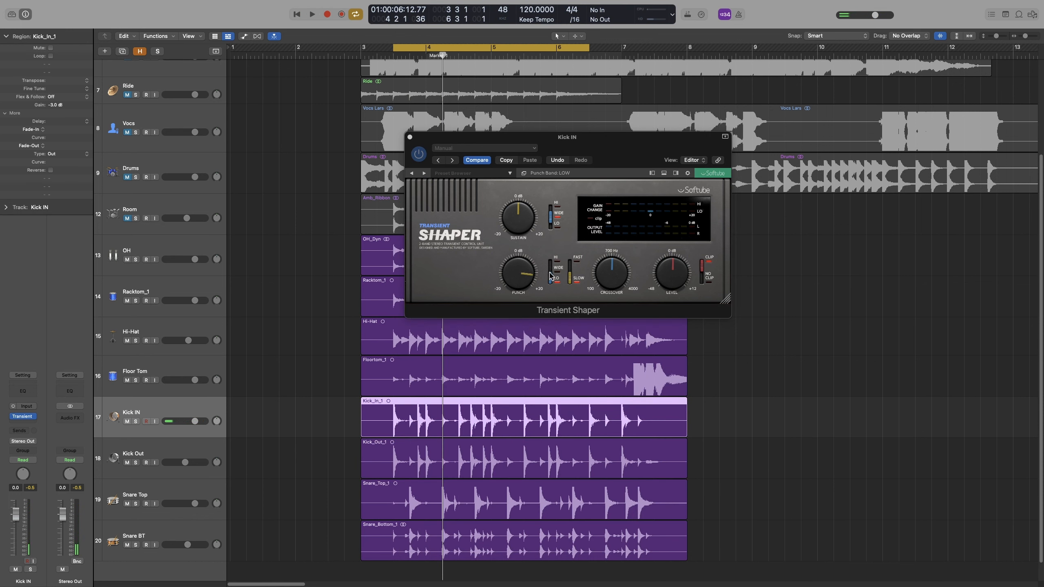
{"action": "left_click", "coordinate": [553, 273]}
{"action": "key", "text": "space"}
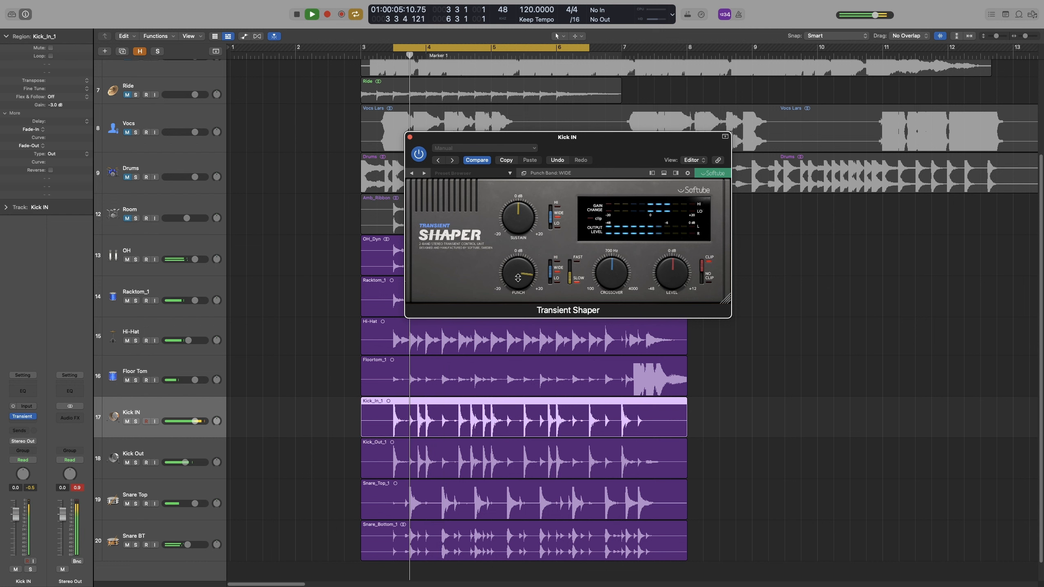
{"action": "mouse_move", "coordinate": [521, 282]}
{"action": "left_mouse_down"}
{"action": "mouse_move", "coordinate": [520, 306]}
{"action": "mouse_move", "coordinate": [520, 280]}
{"action": "left_mouse_up"}
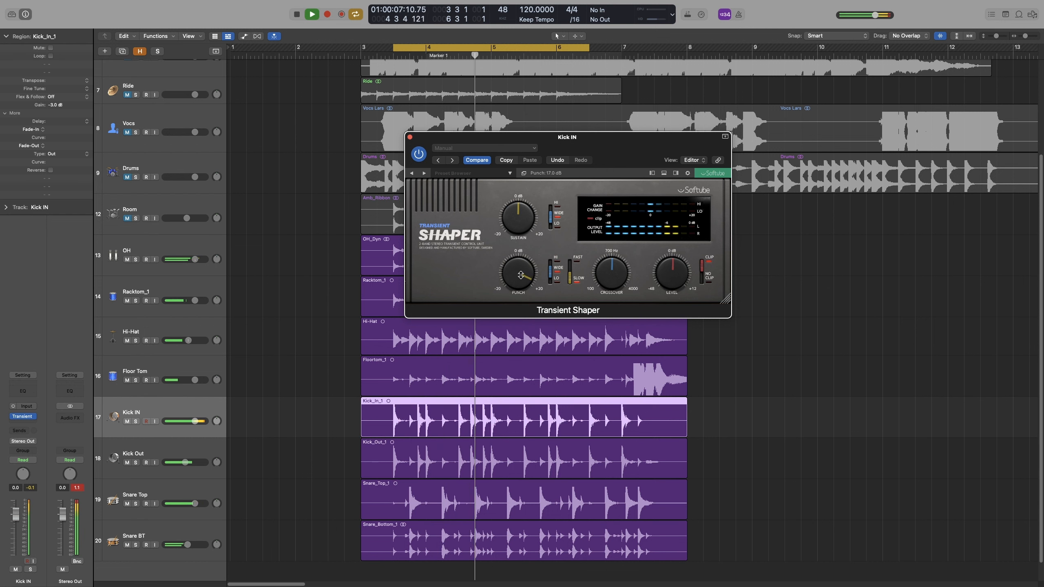
Step: Set the Transient Shaper's Punch band to LO and lower its crossover frequency to about 403 Hz while the whole kit plays
{"action": "left_click", "coordinate": [551, 280]}
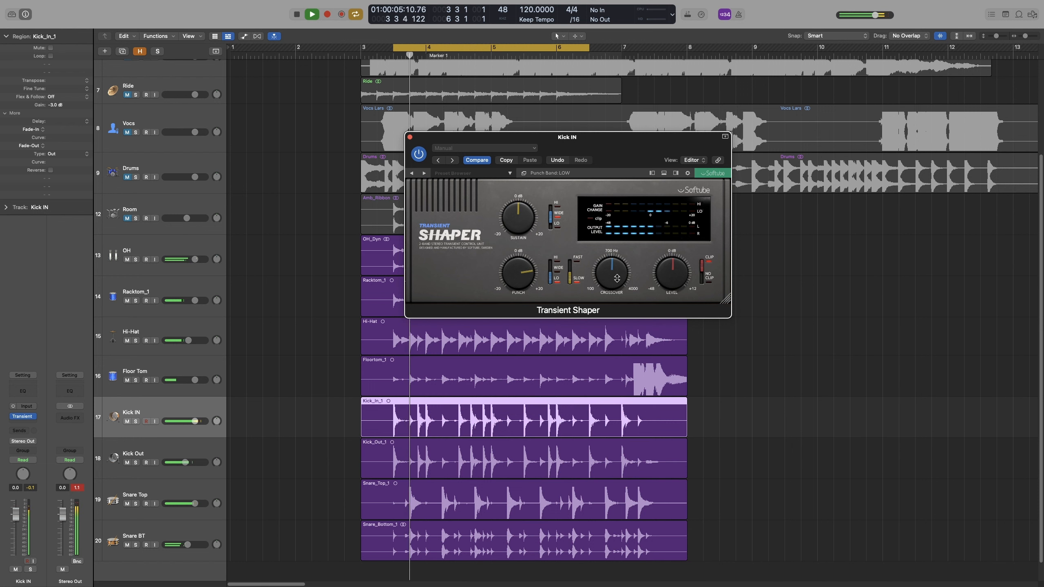
{"action": "left_click_drag", "start_coordinate": [618, 275], "coordinate": [545, 288]}
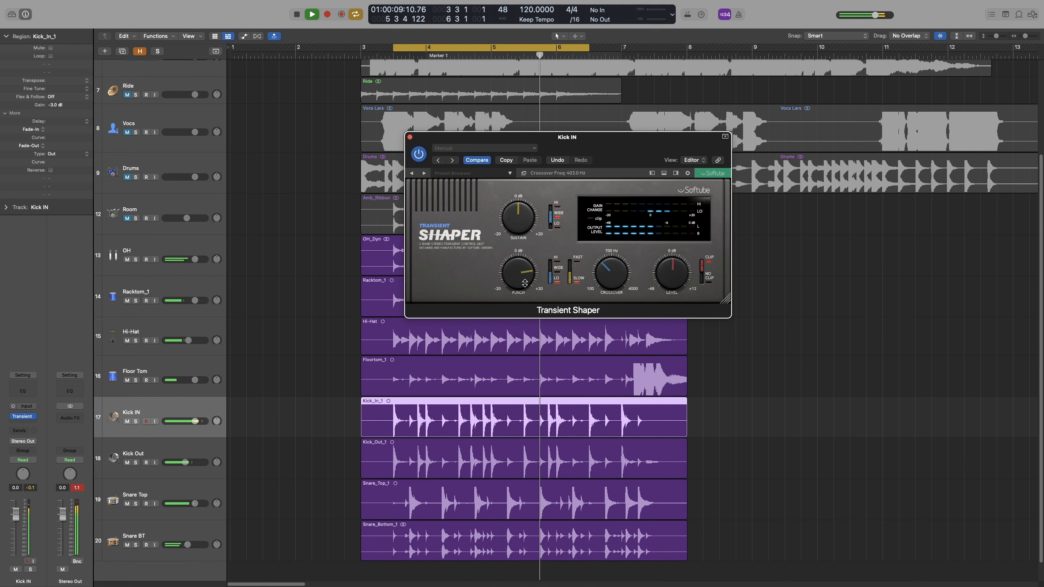
{"action": "key", "text": "space"}
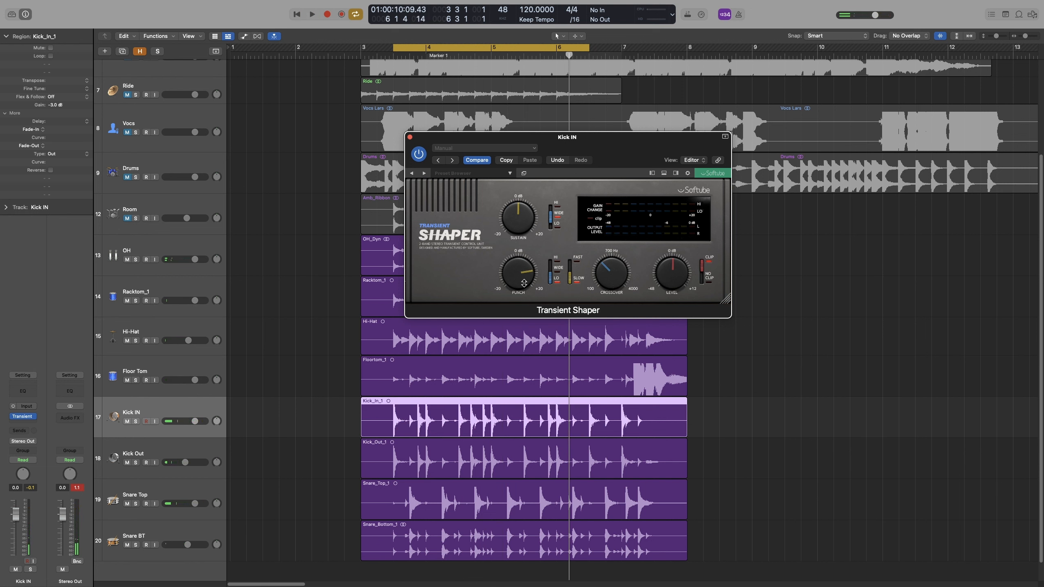
Step: Lower the Transient Shaper's Sustain well below zero, limit its band to LO during full-kit playback, and solo Kick IN
{"action": "key", "text": "space"}
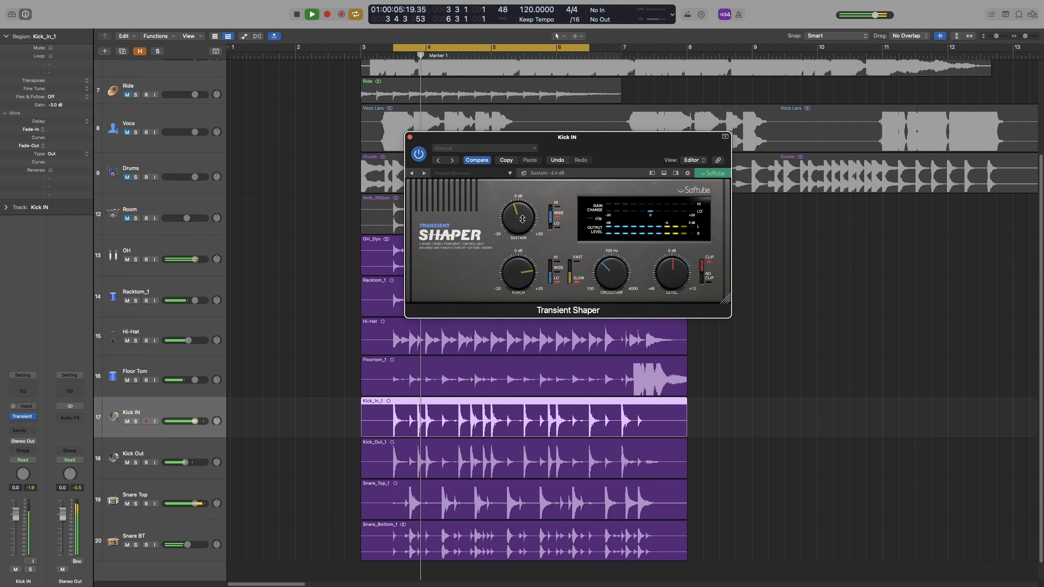
{"action": "left_click_drag", "start_coordinate": [519, 217], "coordinate": [521, 234]}
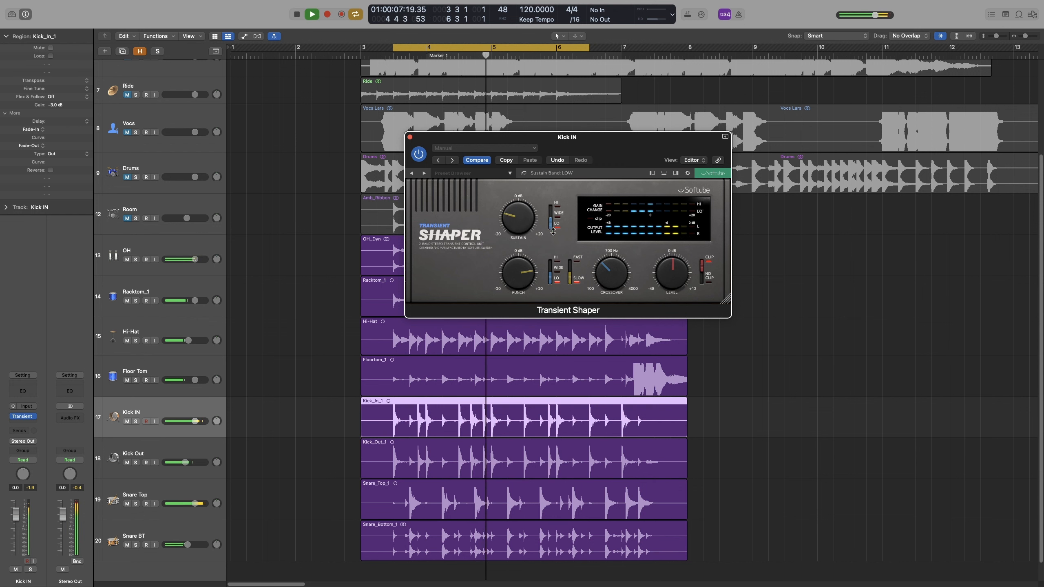
{"action": "left_click", "coordinate": [136, 421]}
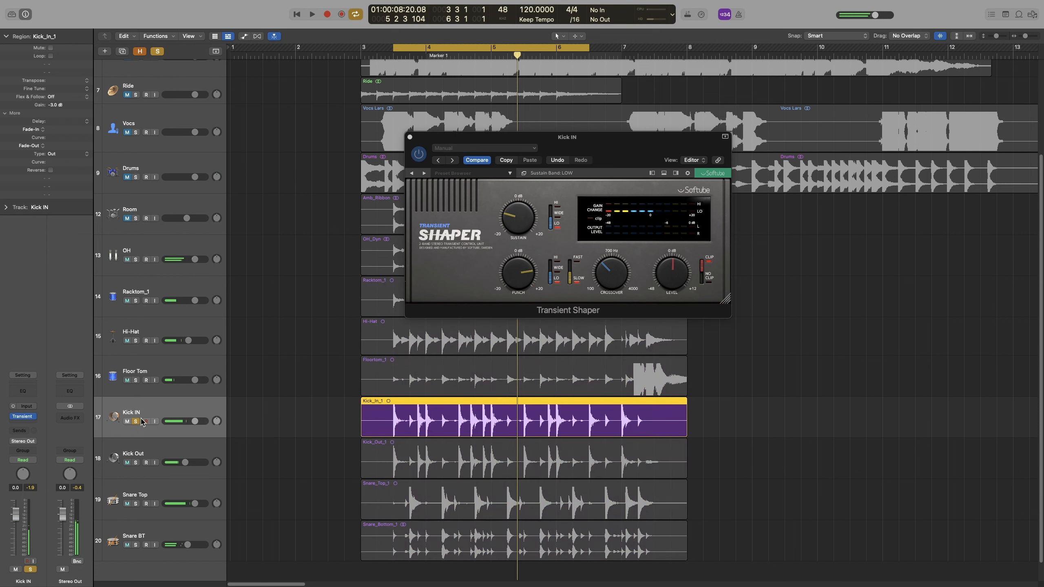
Step: Play the soloed kick and compare it with the Transient Shaper bypassed and active
{"action": "key", "text": "space"}
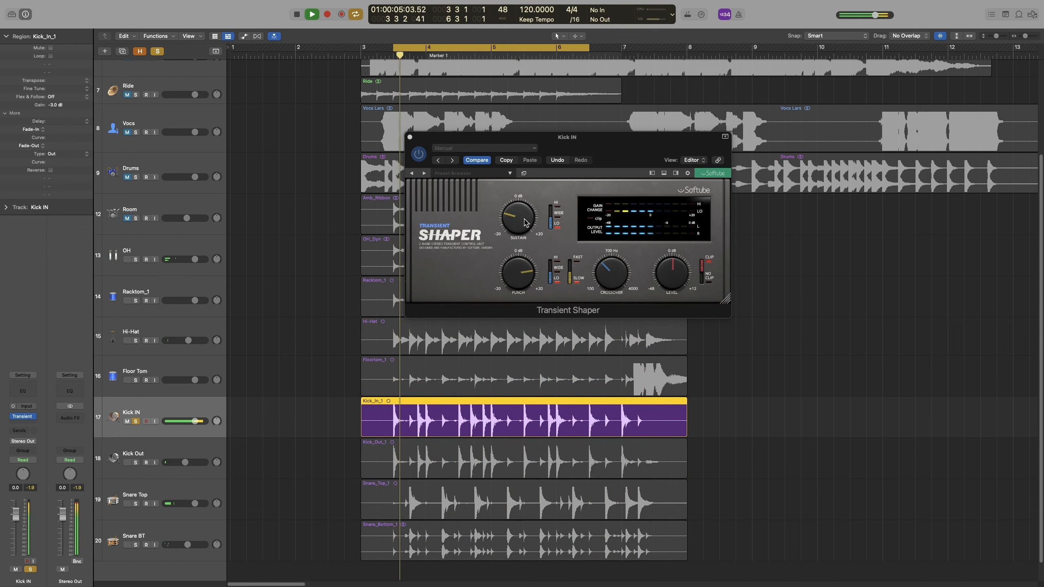
{"action": "left_click", "coordinate": [420, 155]}
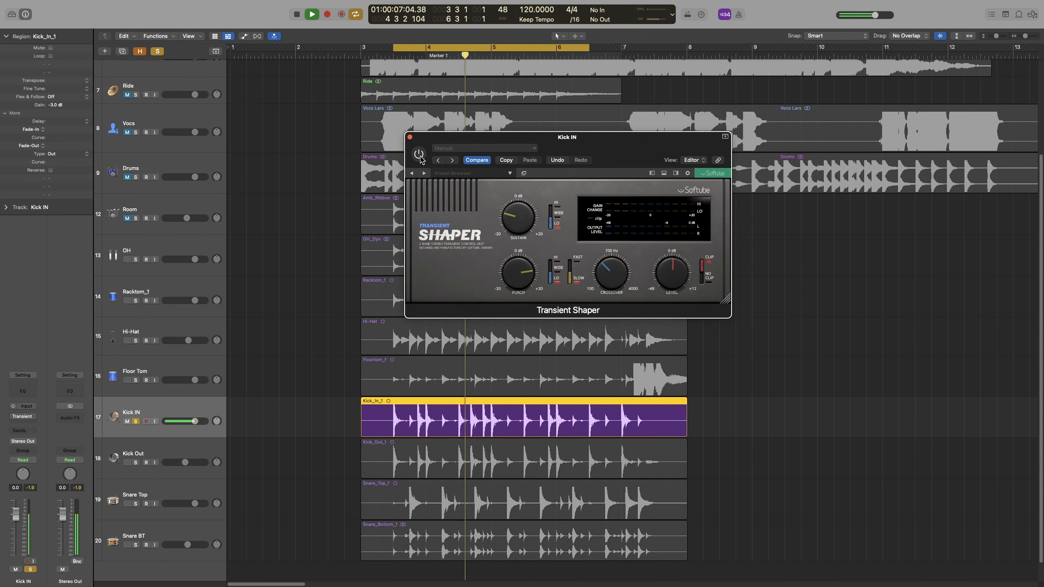
{"action": "left_click", "coordinate": [419, 155]}
{"action": "left_click", "coordinate": [419, 155]}
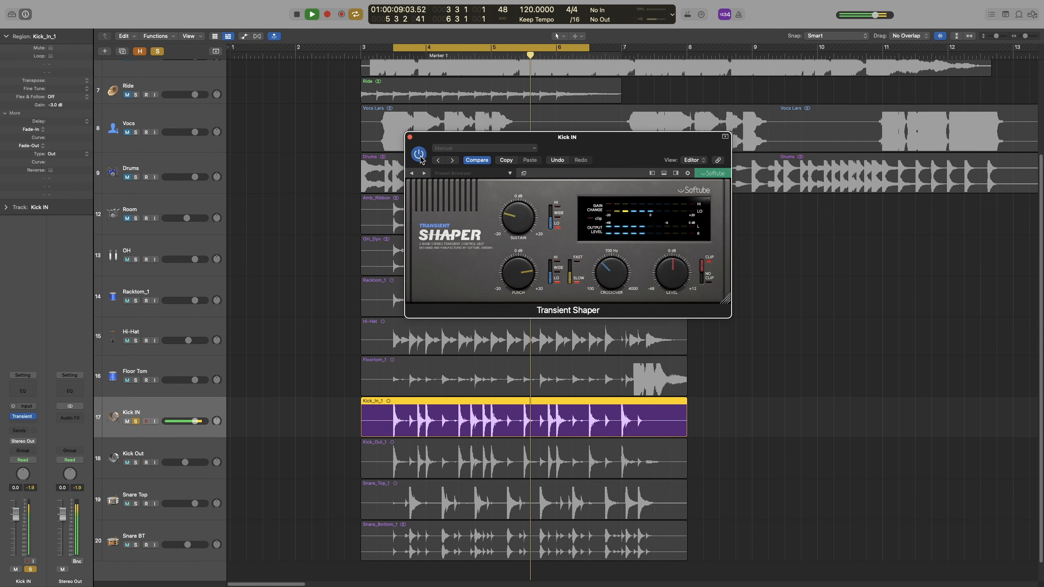
Step: Raise the Transient Shaper's Sustain to 9.8 dB and compare the soloed kick with the plug-in bypassed and active
{"action": "left_click", "coordinate": [420, 156]}
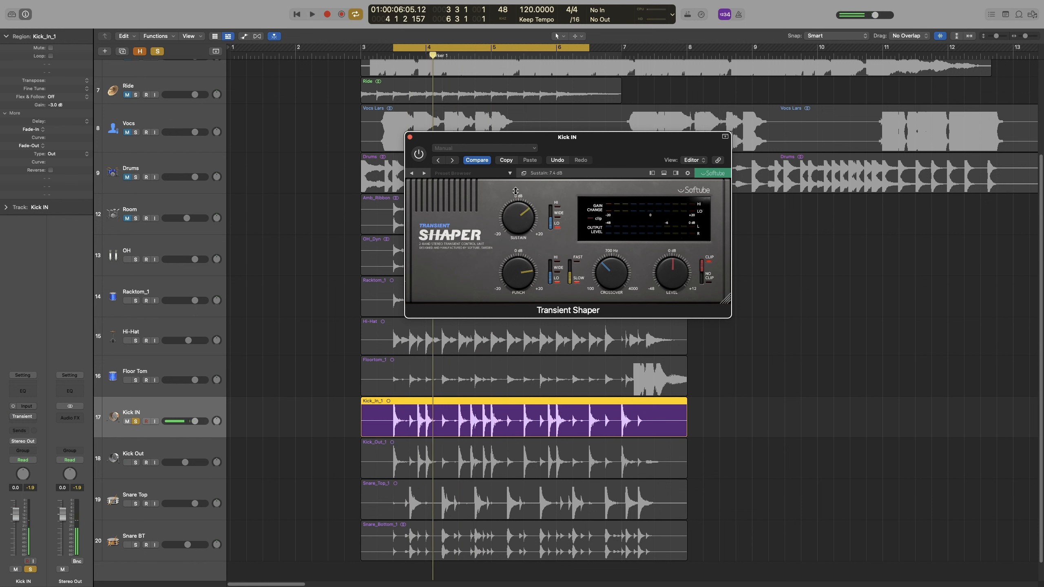
{"action": "left_click", "coordinate": [419, 155]}
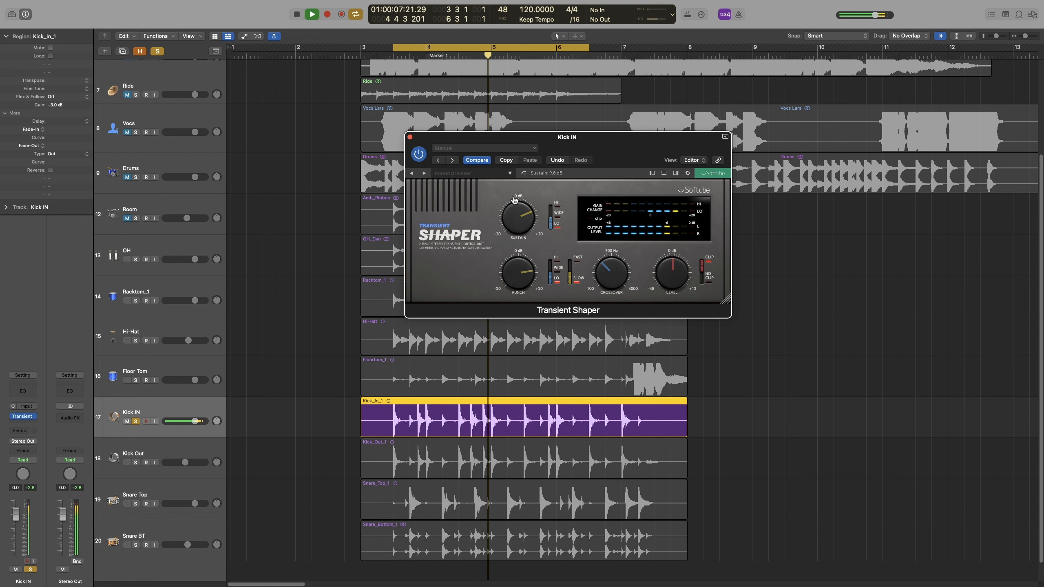
{"action": "left_click", "coordinate": [420, 156]}
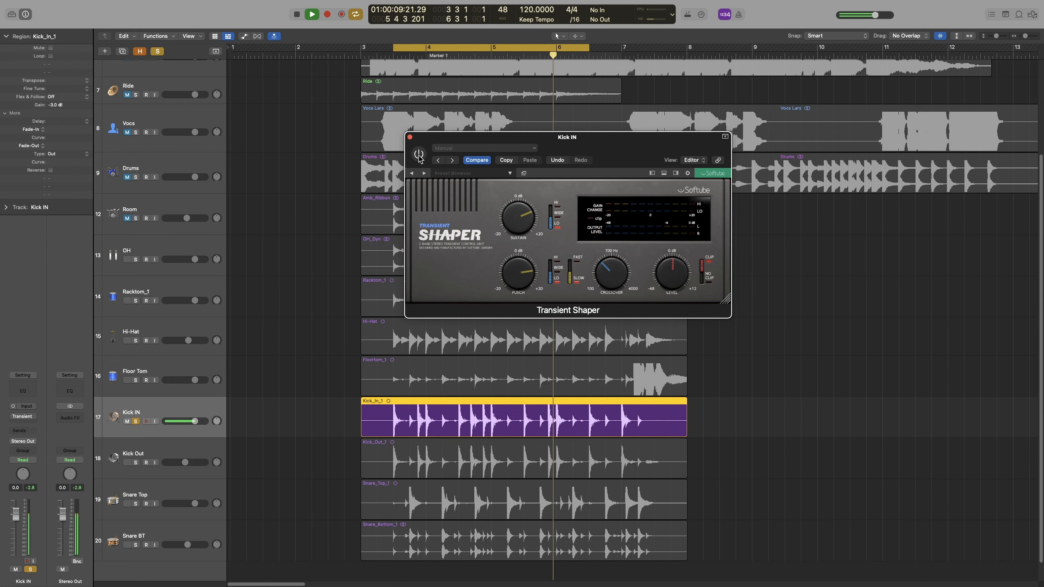
{"action": "left_click", "coordinate": [419, 156]}
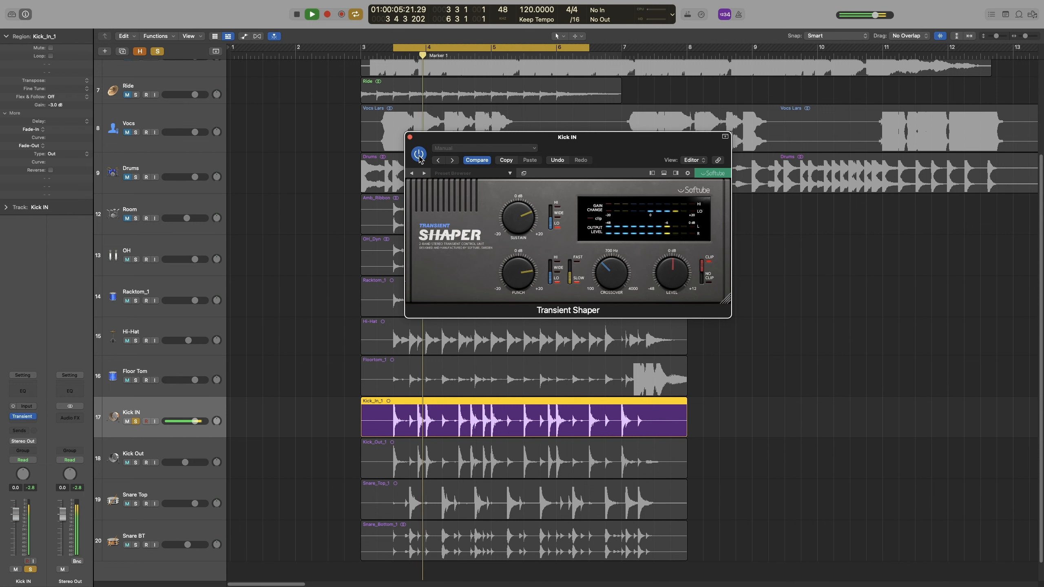
Step: Audition the soloed kick with Sustain at 20.0 dB, reduce Sustain to 7.0 dB, and unsolo Kick IN
{"action": "key", "text": "space"}
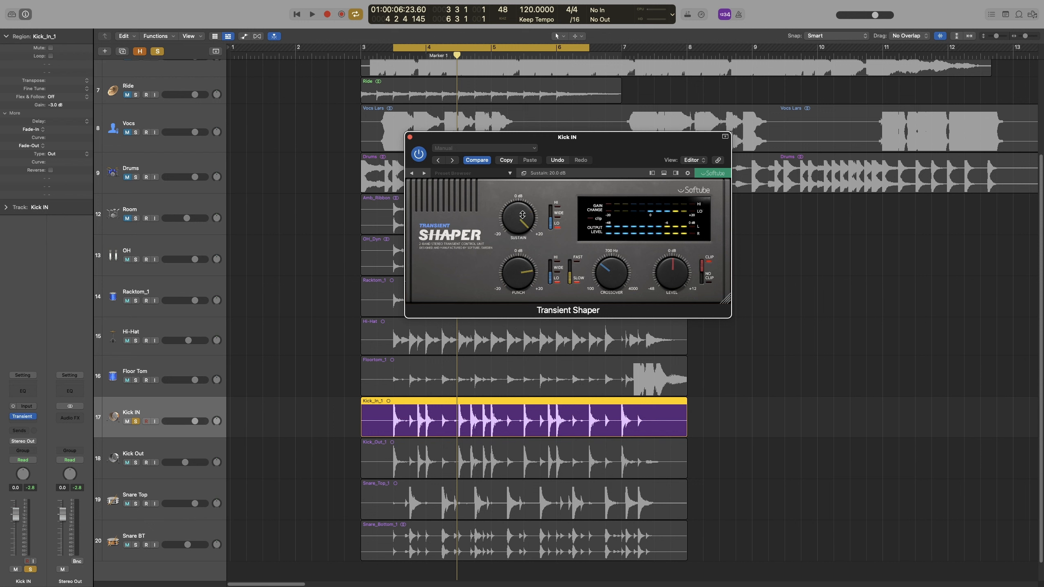
{"action": "key", "text": "space"}
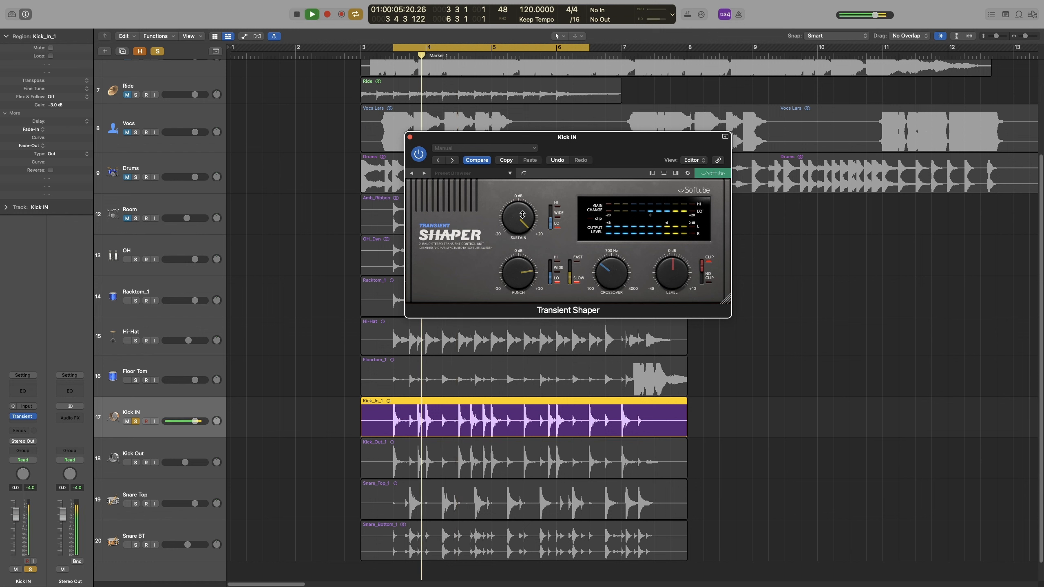
{"action": "left_click_drag", "start_coordinate": [520, 219], "coordinate": [520, 227]}
{"action": "left_click", "coordinate": [136, 422]}
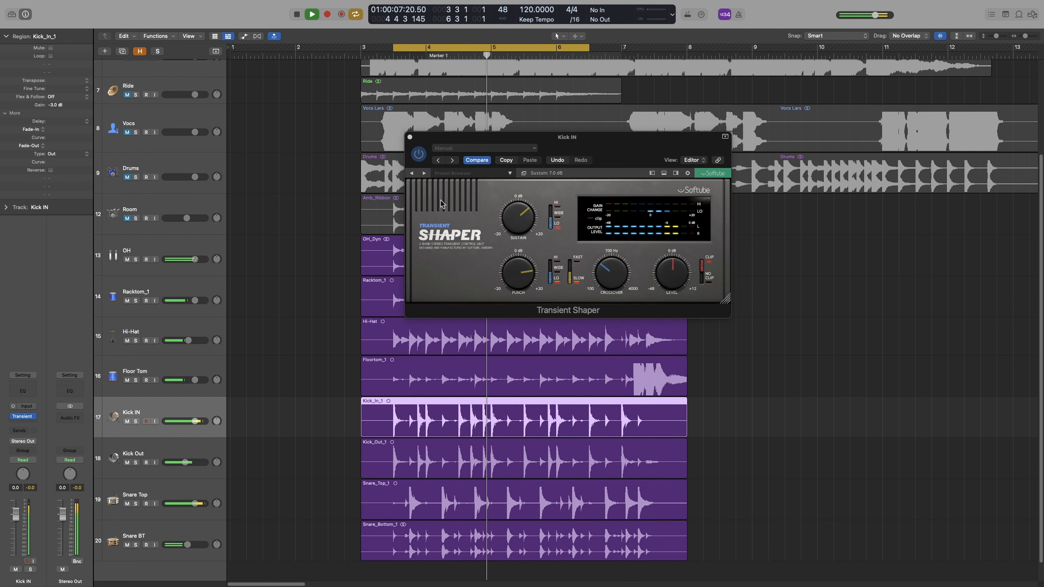
Step: Compare the full kit with the Kick IN Transient Shaper bypassed and active, and stop playback
{"action": "left_click", "coordinate": [420, 158]}
{"action": "left_click", "coordinate": [419, 155]}
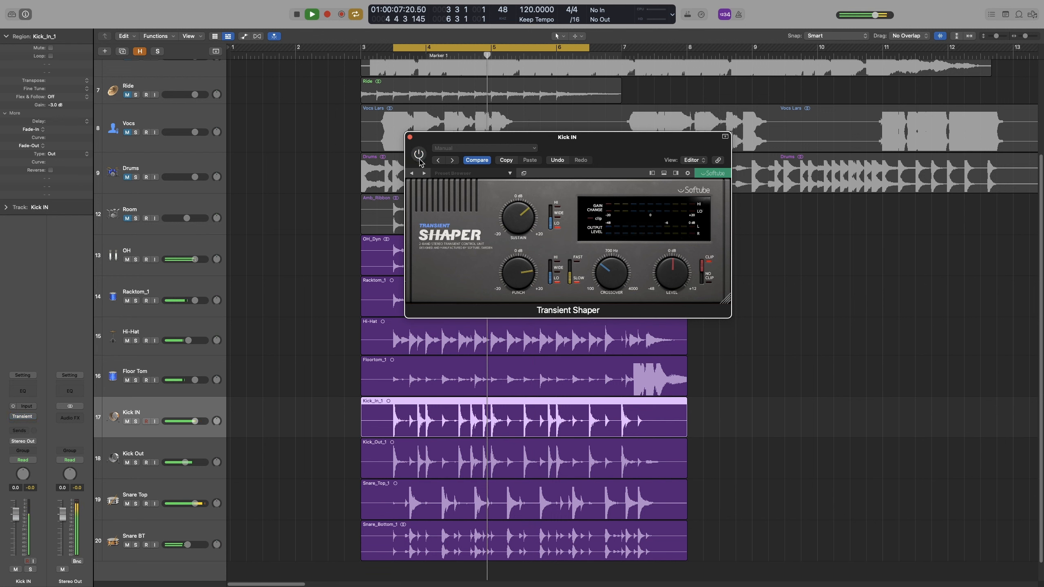
{"action": "left_click", "coordinate": [419, 154]}
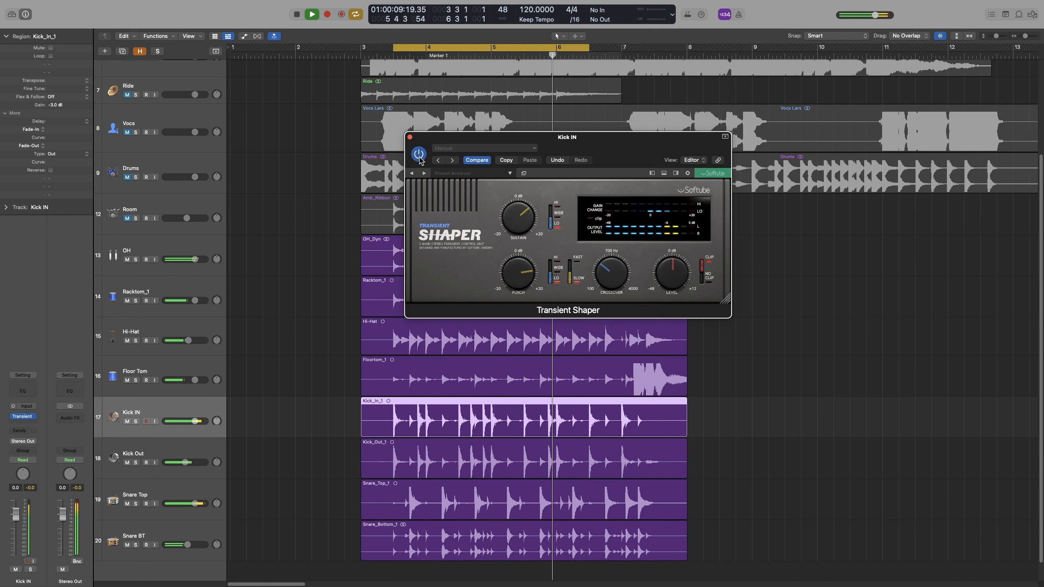
{"action": "key", "text": "space"}
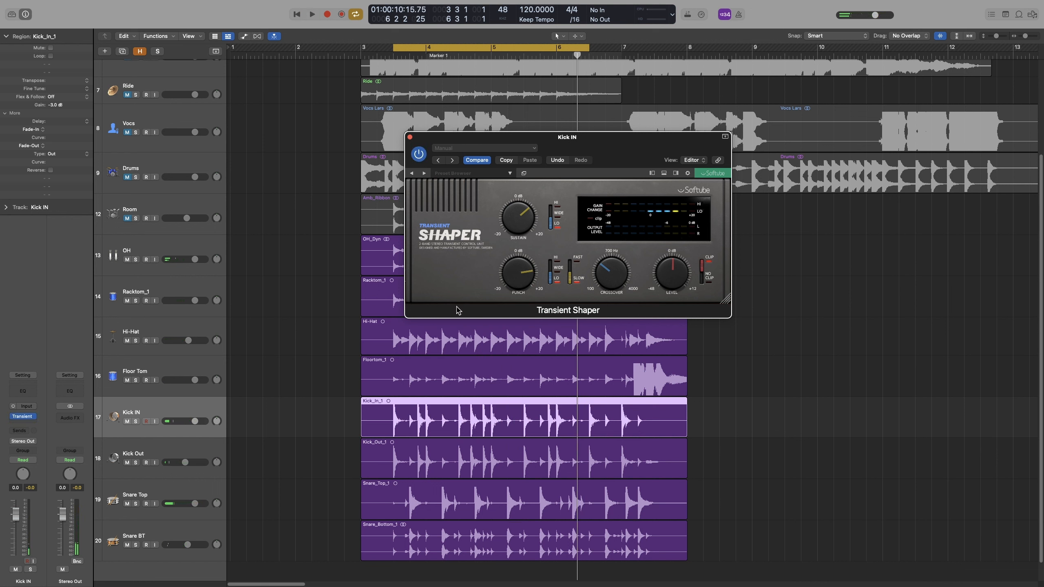
Step: Close the Transient Shaper window, set the cycle range over the tom fill from about bar 6 4 3 to bar 8, and play it
{"action": "left_click", "coordinate": [410, 137]}
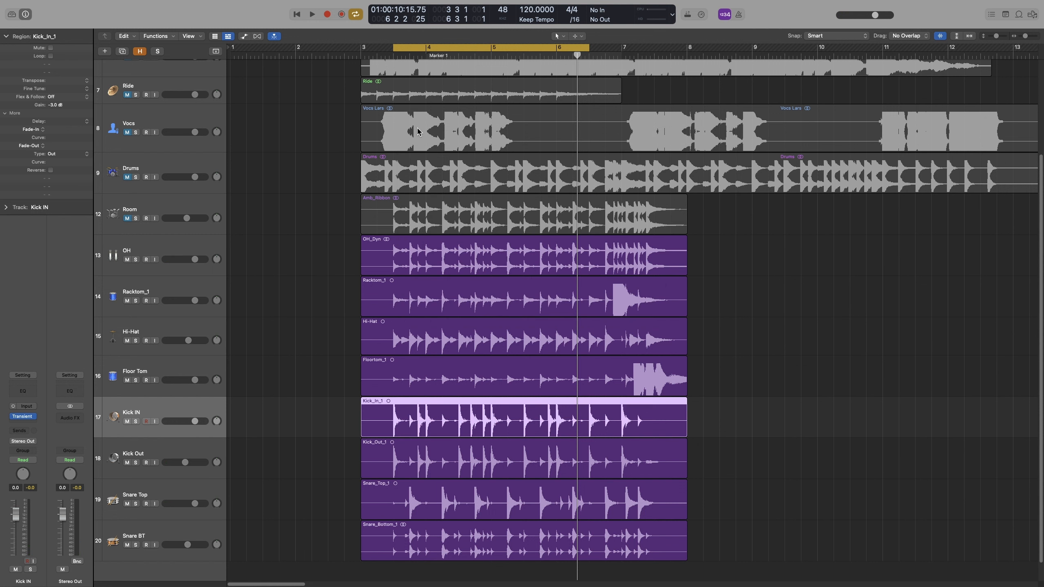
{"action": "left_click", "coordinate": [438, 49]}
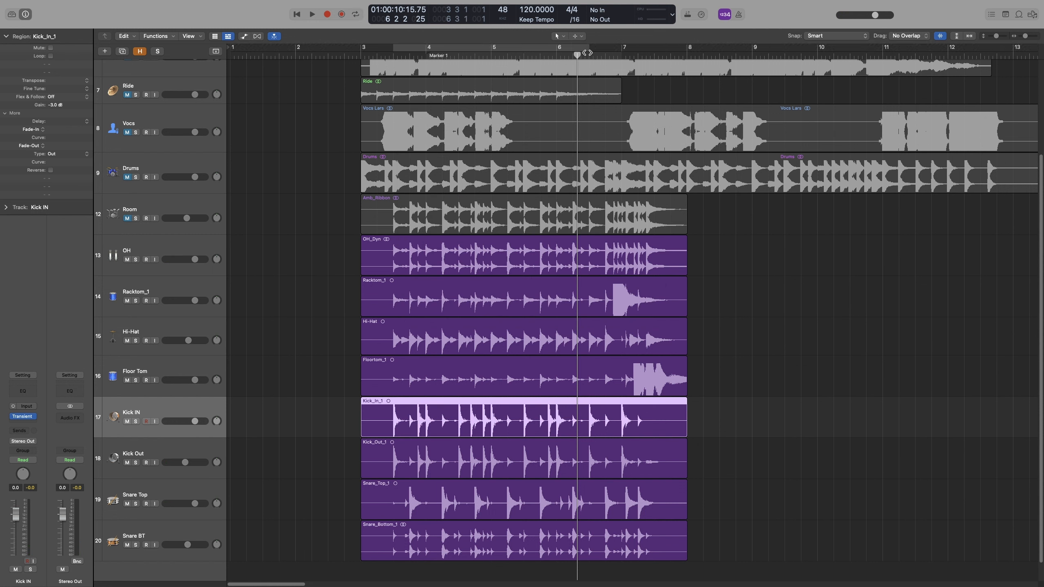
{"action": "left_click_drag", "start_coordinate": [588, 53], "coordinate": [660, 50]}
{"action": "key", "text": "space"}
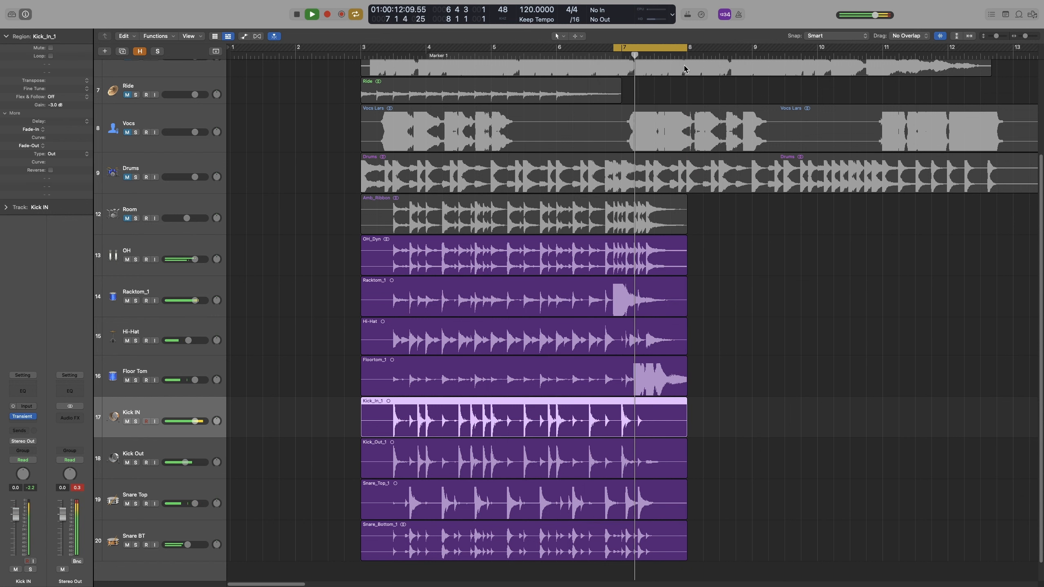
Step: Move the Floor Tom track directly below Racktom_1 and play the tom fill
{"action": "key", "text": "space"}
{"action": "left_click_drag", "start_coordinate": [164, 368], "coordinate": [202, 332]}
{"action": "key", "text": "space"}
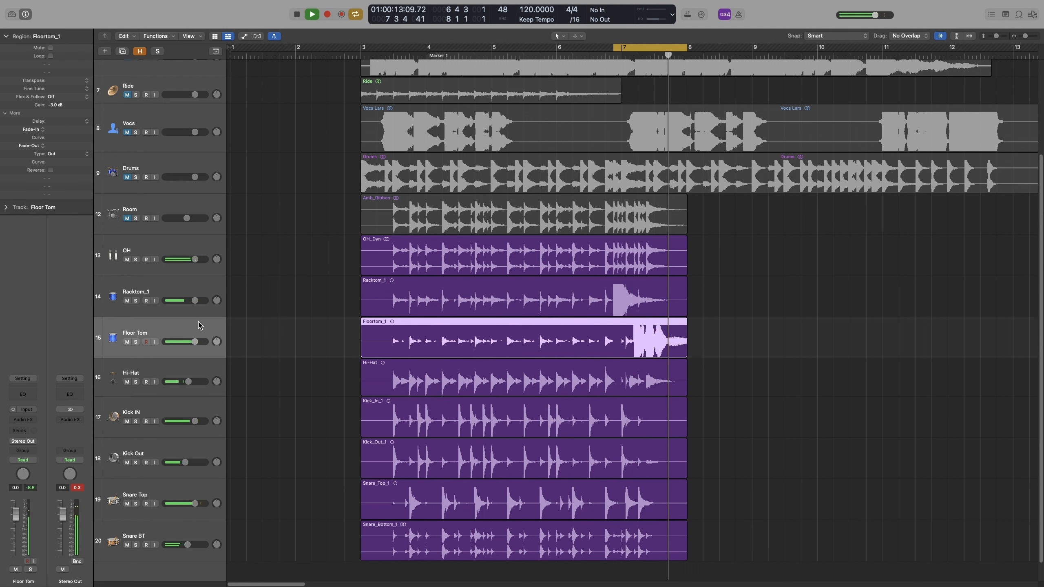
{"action": "key", "text": "space"}
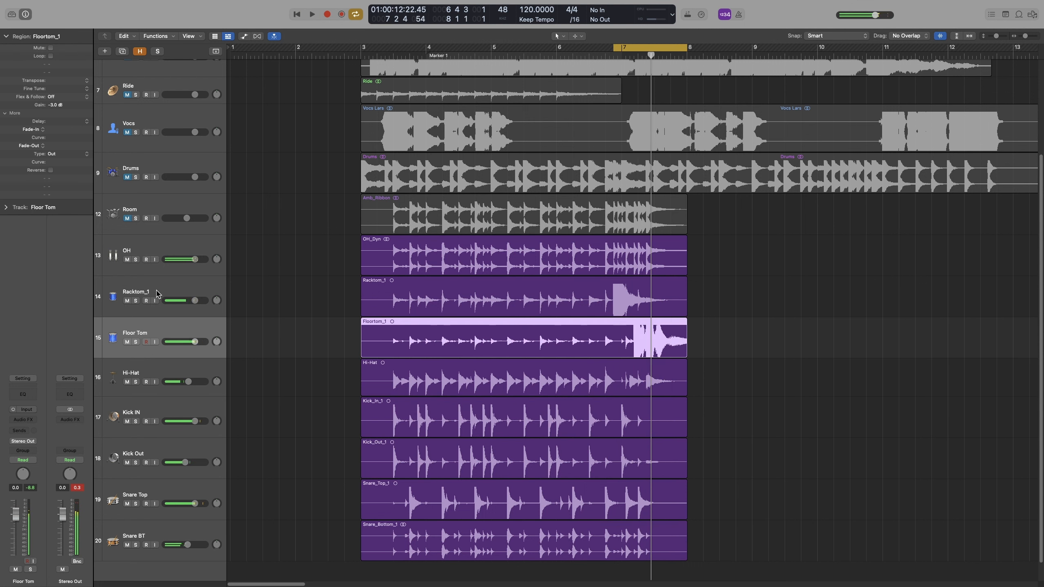
Step: Group the Racktom_1 and Floor Tom tracks into a Summing Stack
{"action": "left_click", "coordinate": [157, 292]}
{"action": "left_click", "coordinate": [159, 336], "text": "shift"}
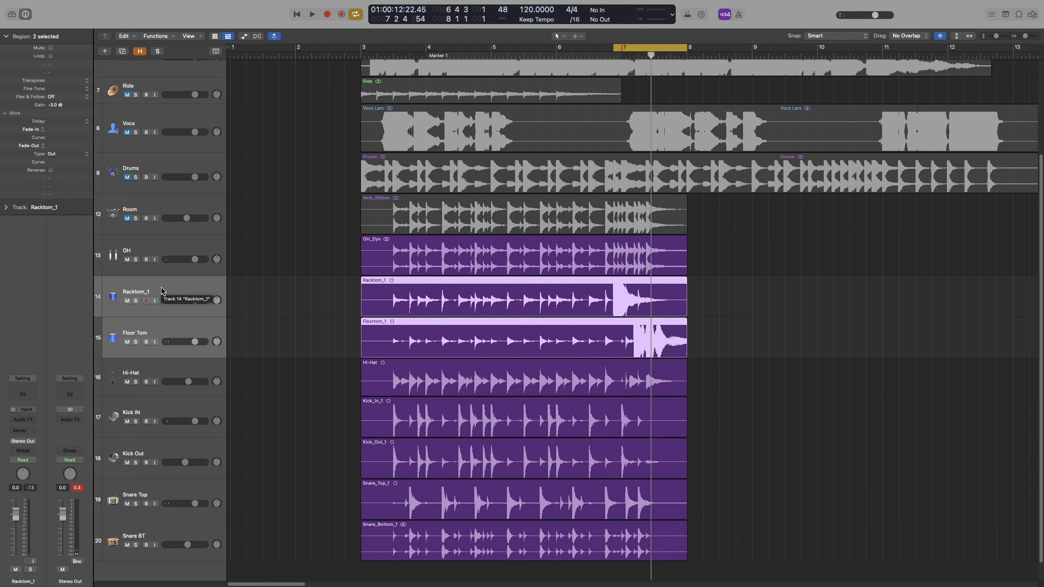
{"action": "key", "text": "super+shift+d"}
{"action": "left_click", "coordinate": [472, 275]}
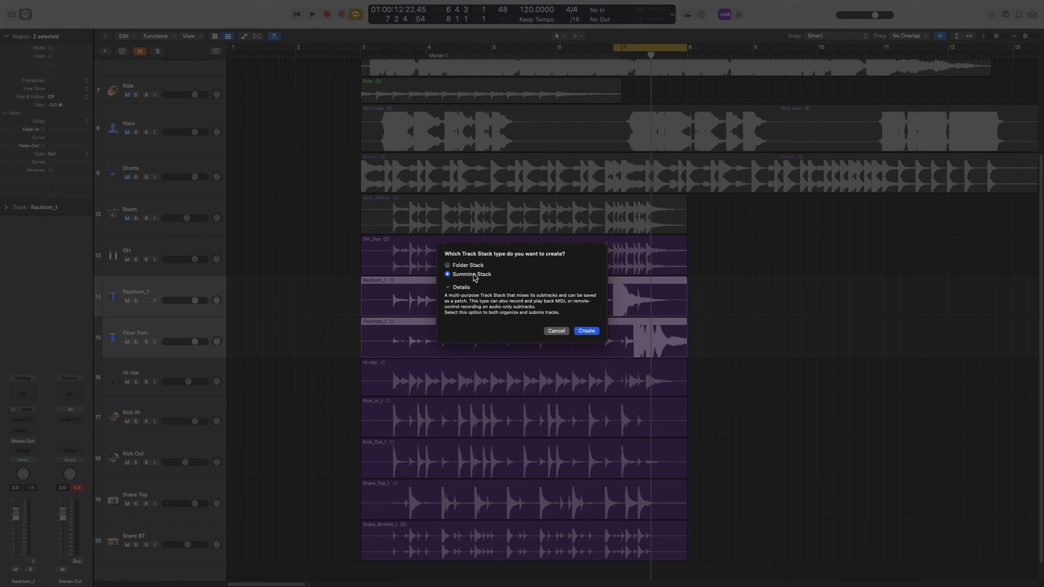
{"action": "left_click", "coordinate": [587, 332]}
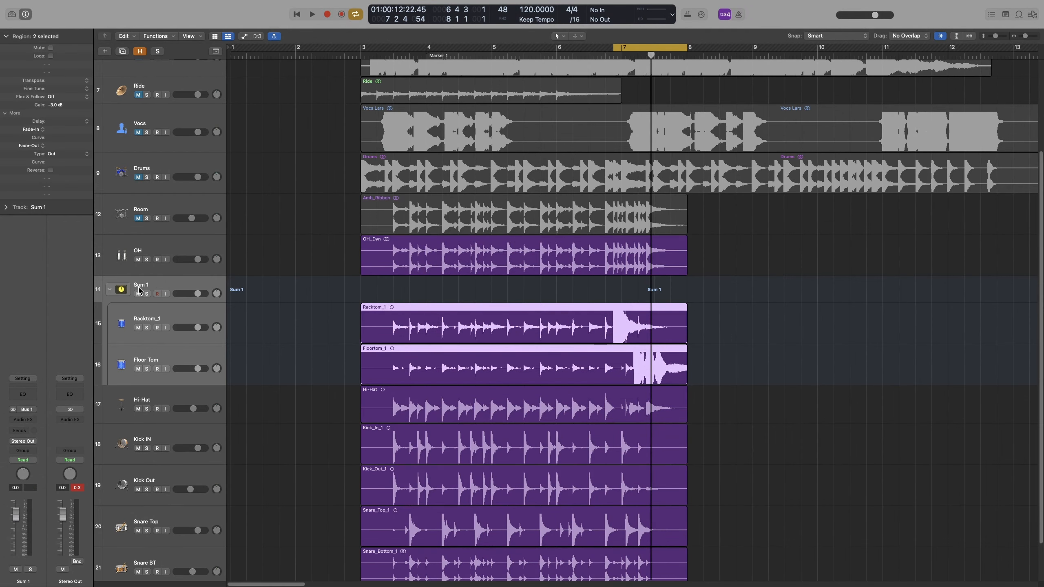
Step: Insert SPL Transient Designer Plus on the tom summing stack and move its window clear of the tom fill's start
{"action": "left_click", "coordinate": [34, 426]}
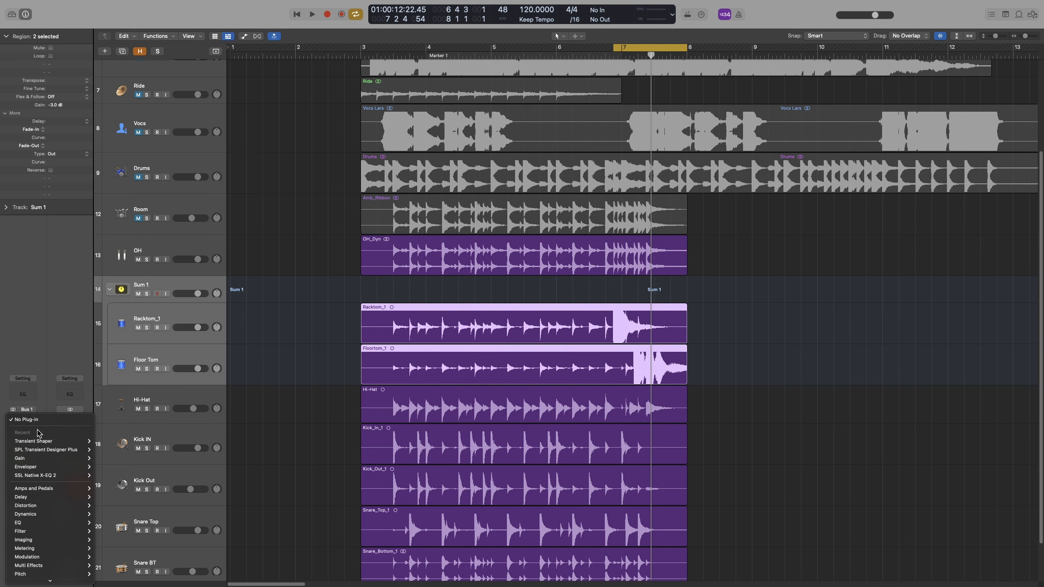
{"action": "left_click", "coordinate": [41, 451]}
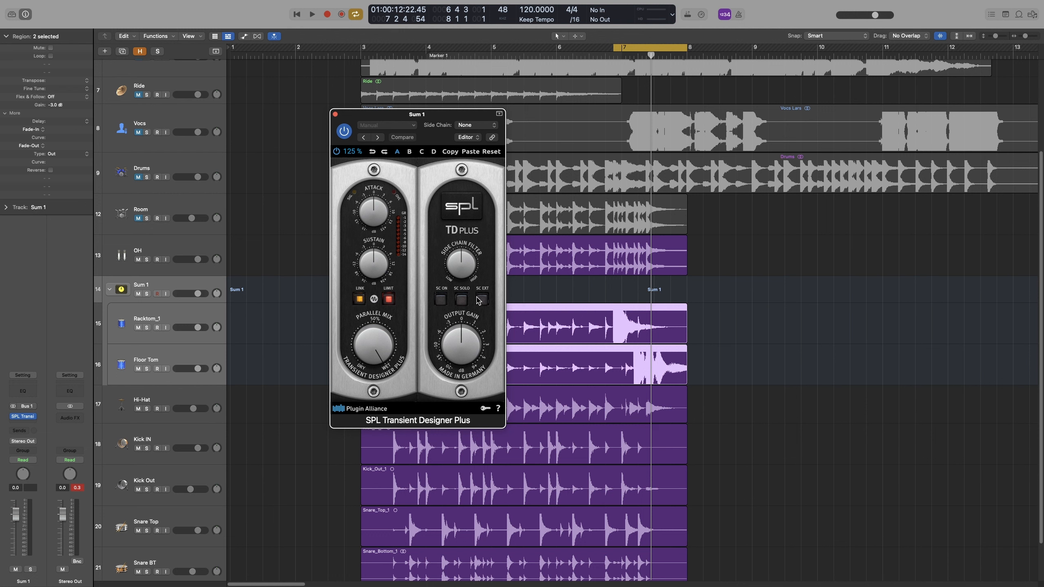
{"action": "left_click_drag", "start_coordinate": [456, 114], "coordinate": [572, 123]}
Step: Solo the tom stack, play the fill, and raise the Transient Designer's Attack and Sustain above zero
{"action": "left_click", "coordinate": [146, 294]}
{"action": "key", "text": "space"}
{"action": "left_click_drag", "start_coordinate": [499, 265], "coordinate": [501, 196]}
Step: Compare the soloed toms with SPL Transient Designer Plus bypassed and active, and stop playback
{"action": "left_click", "coordinate": [473, 136]}
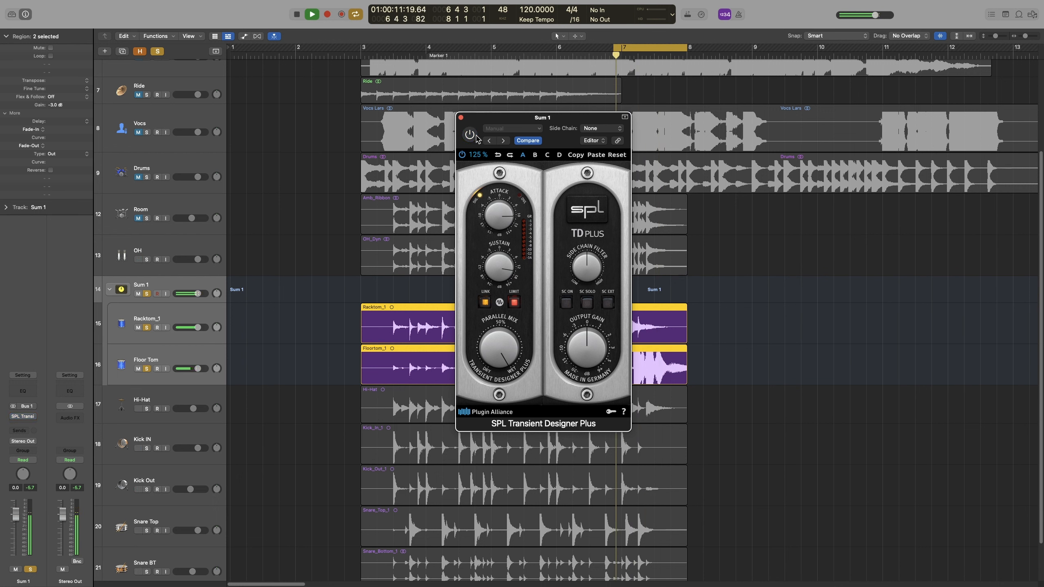
{"action": "left_click", "coordinate": [473, 136]}
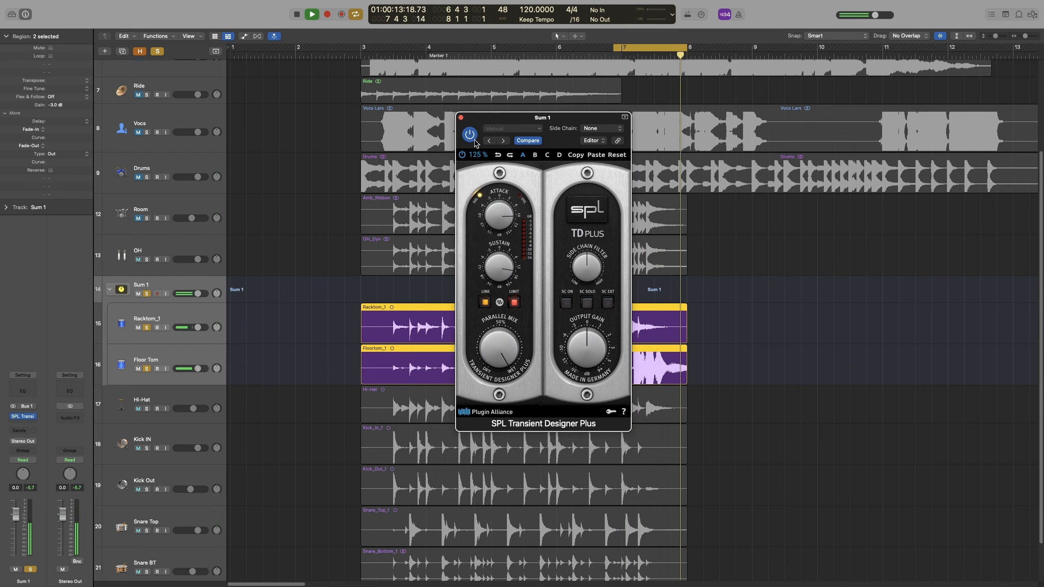
{"action": "key", "text": "space"}
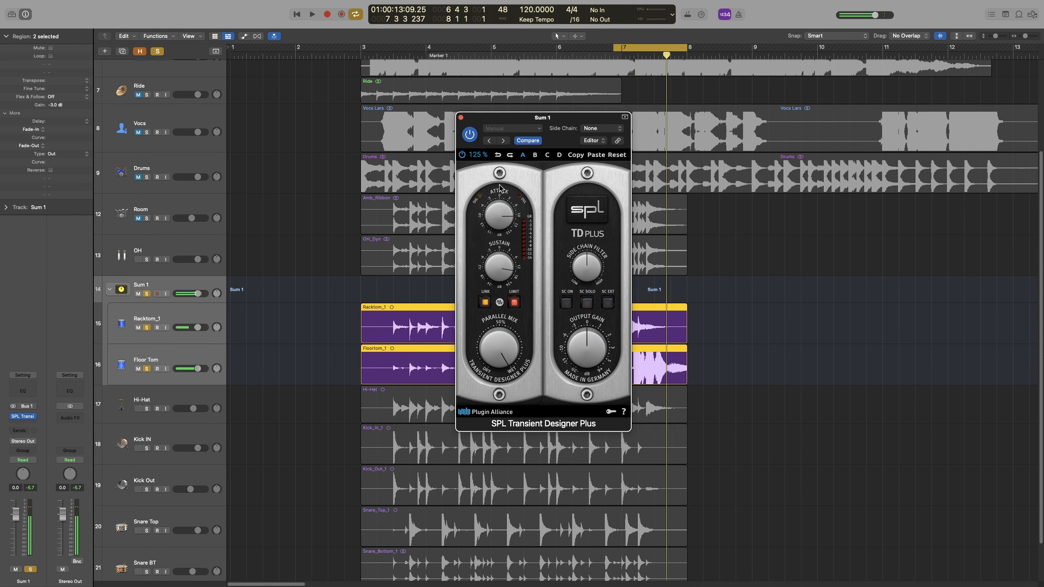
Step: Turn the Transient Designer's Attack and Sustain below zero and compare the soloed toms with the plug-in bypassed and active
{"action": "key", "text": "space"}
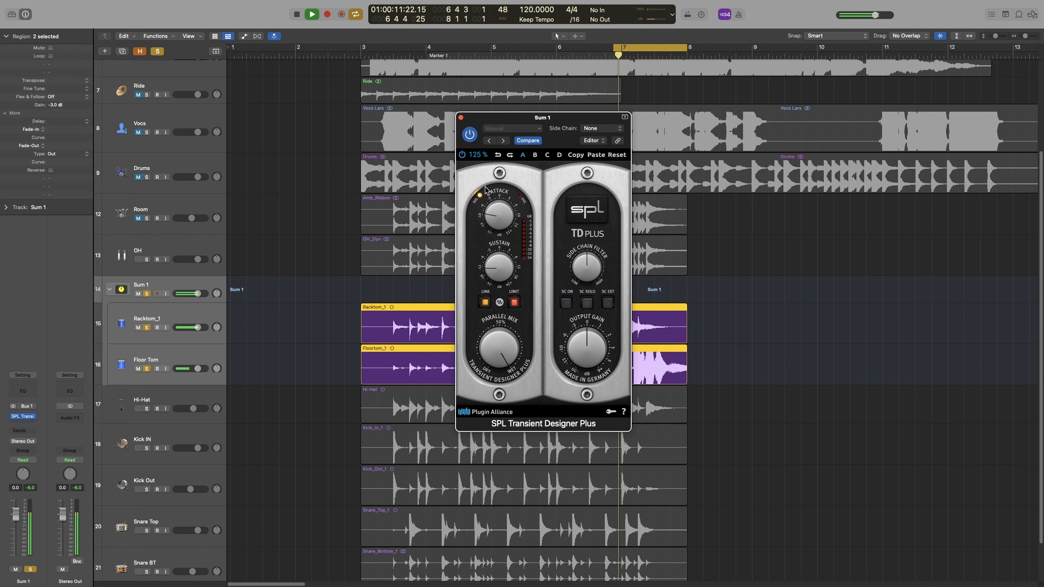
{"action": "left_click", "coordinate": [470, 135]}
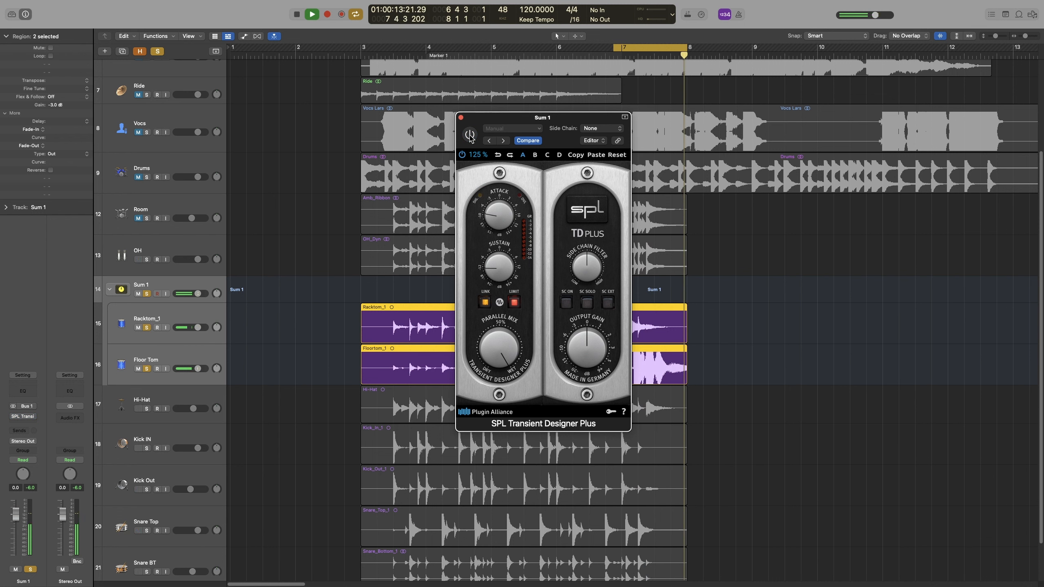
{"action": "left_click", "coordinate": [470, 135]}
Step: Stop playback and lower the tom stack's Sustain further toward its minimum
{"action": "key", "text": "space"}
{"action": "left_click_drag", "start_coordinate": [499, 266], "coordinate": [500, 303]}
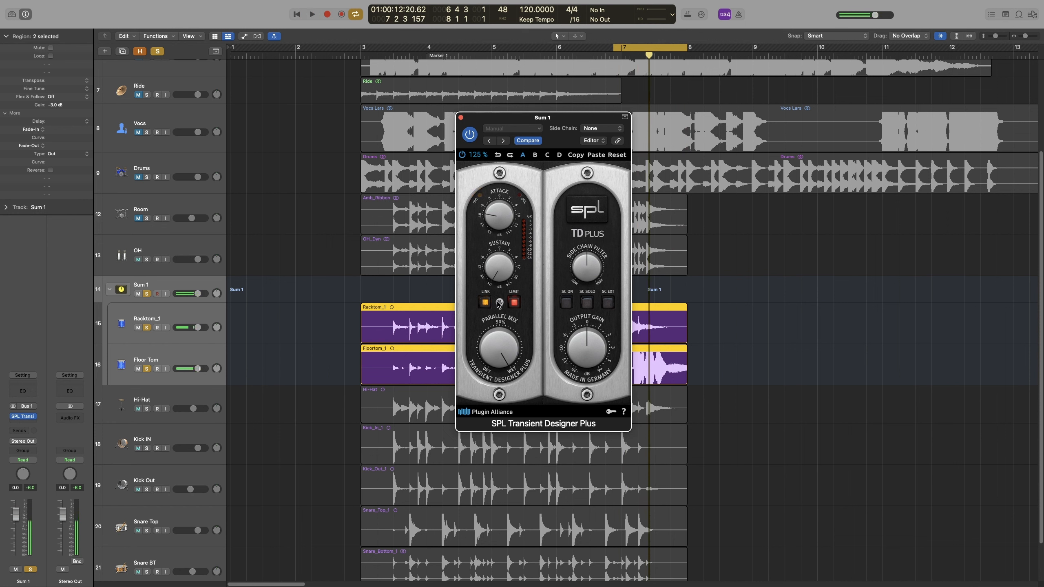
Step: Play the fill, take the tom stack out of solo to hear it with the other drums, and stop playback
{"action": "key", "text": "space"}
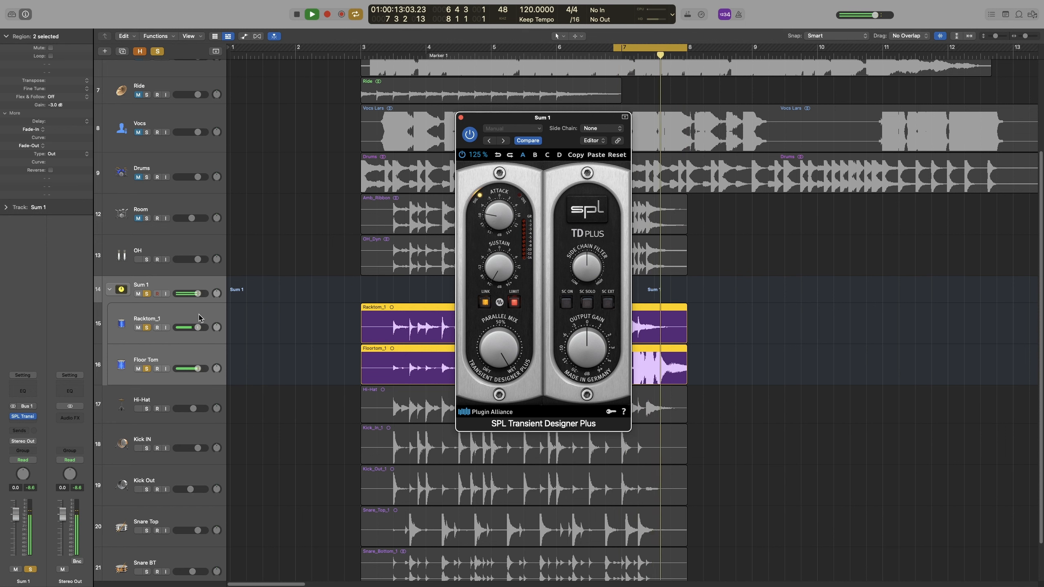
{"action": "left_click", "coordinate": [148, 294]}
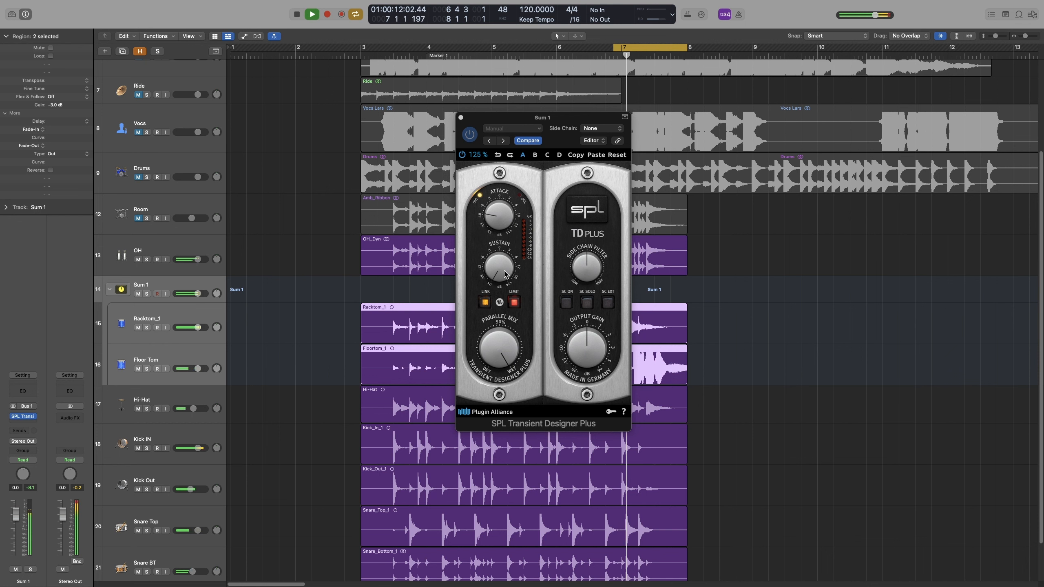
{"action": "key", "text": "space"}
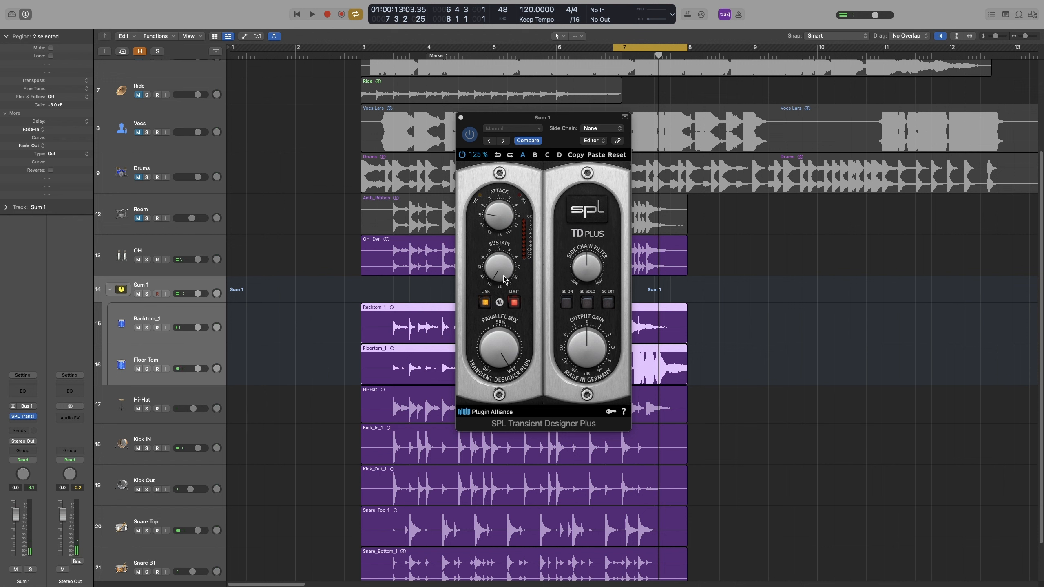
Step: Audition the tom stack's Sustain turned up to its maximum within the kit, and compare it with Sustain returned near its minimum
{"action": "key", "text": "space"}
{"action": "left_click_drag", "start_coordinate": [502, 277], "coordinate": [497, 235]}
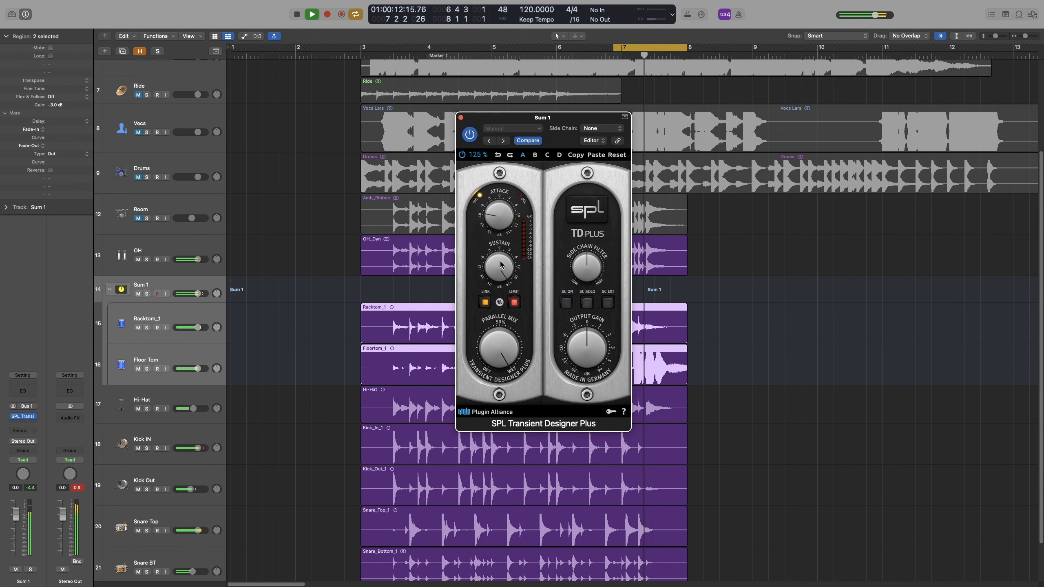
{"action": "key", "text": "space"}
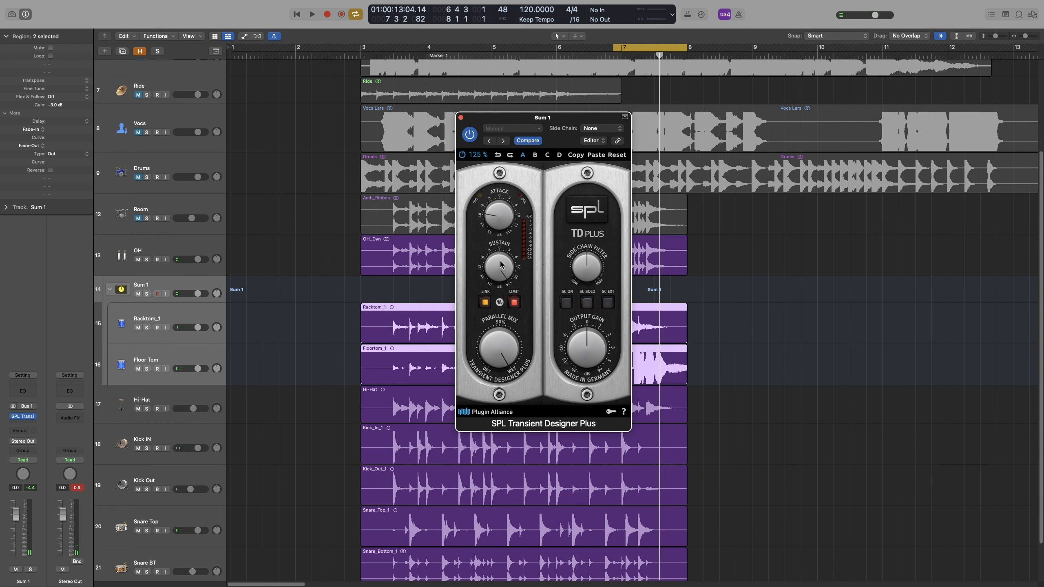
{"action": "key", "text": "space"}
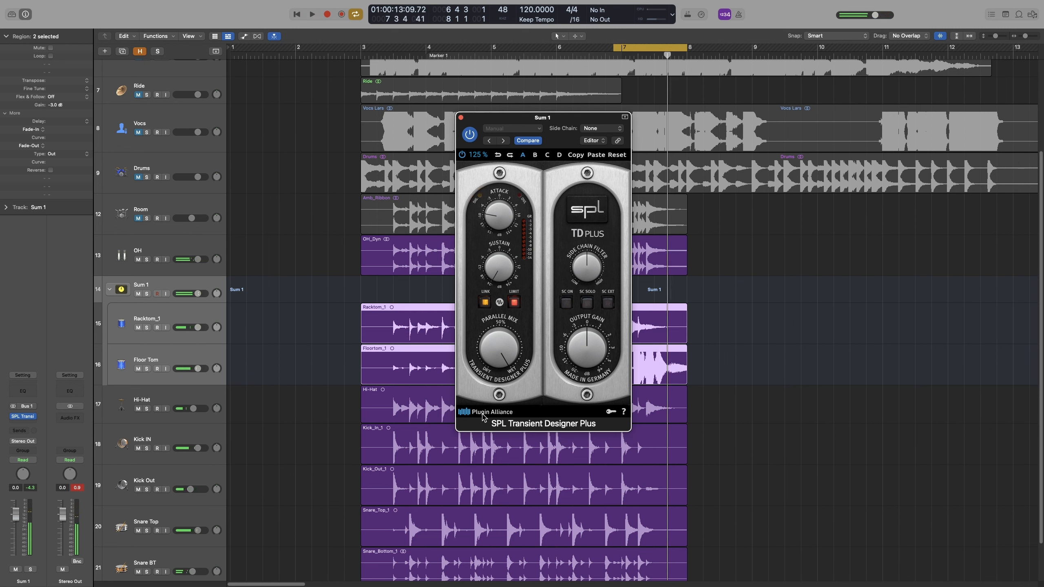
{"action": "key", "text": "space"}
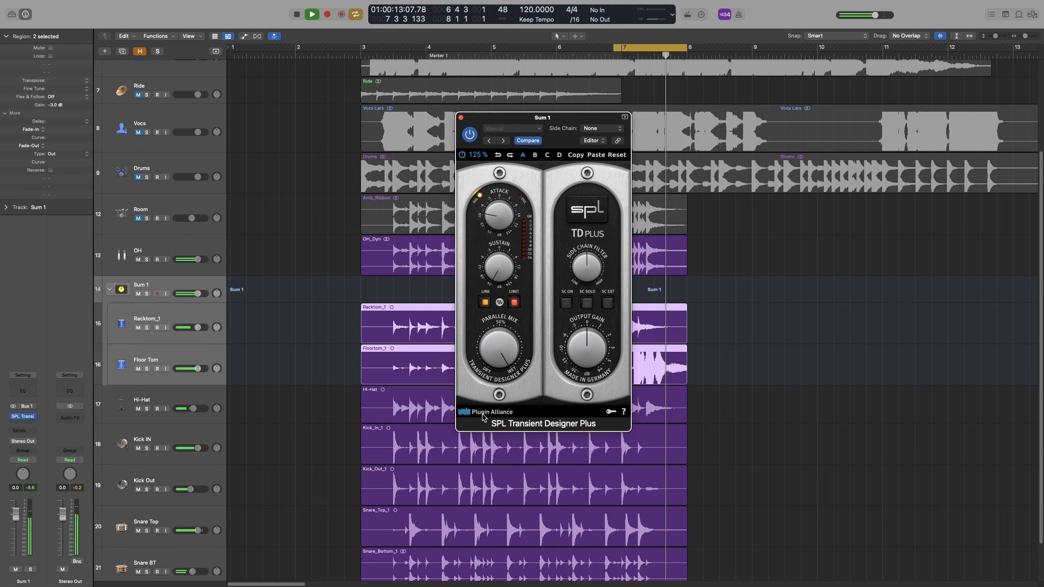
{"action": "key", "text": "space"}
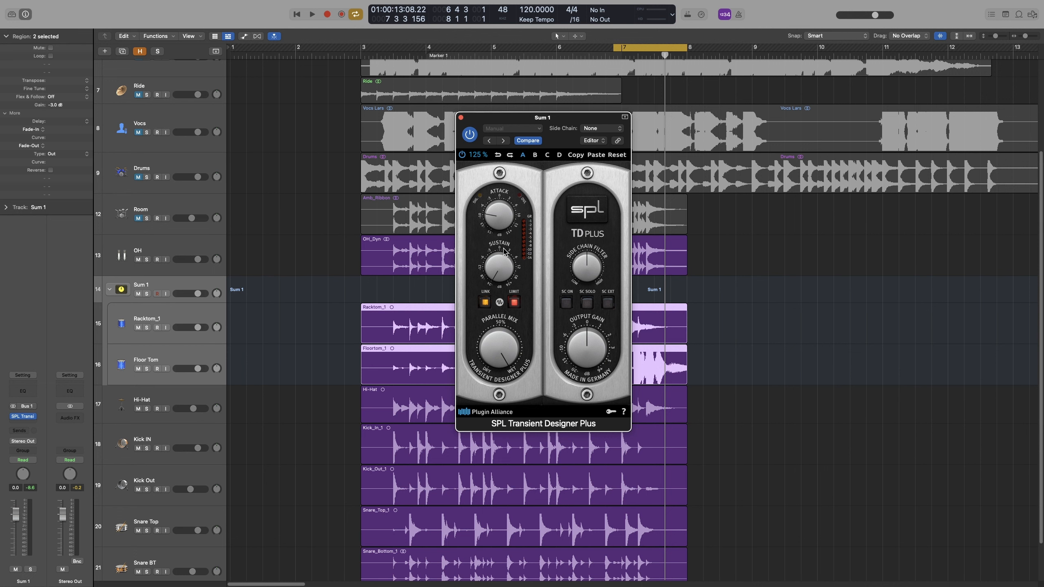
Step: Raise the tom stack's Attack above zero while playing the fill with the other drums
{"action": "left_click_drag", "start_coordinate": [505, 237], "coordinate": [500, 214]}
{"action": "key", "text": "space"}
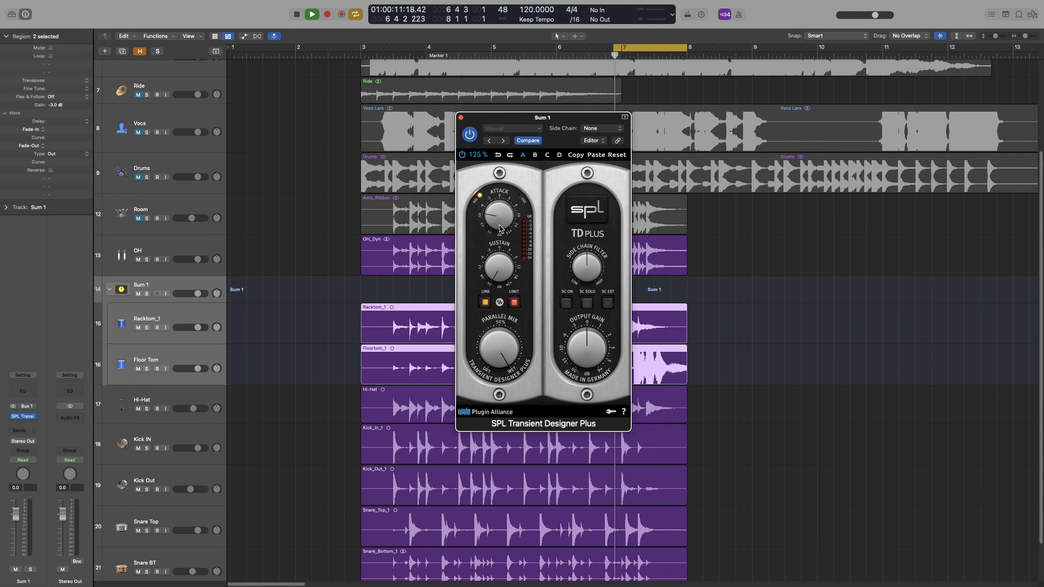
{"action": "key", "text": "space"}
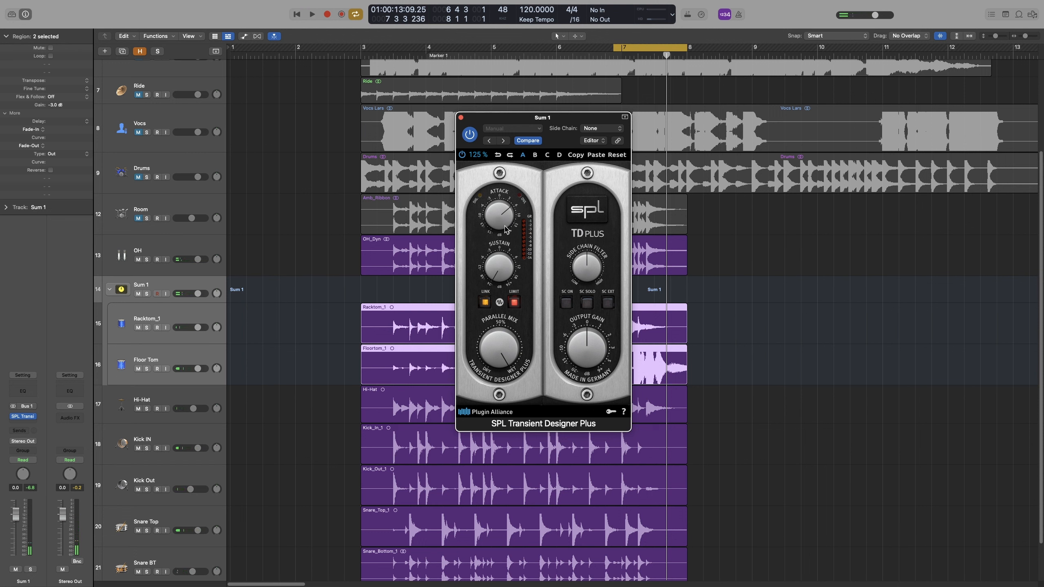
{"action": "key", "text": "space"}
{"action": "left_click_drag", "start_coordinate": [506, 229], "coordinate": [500, 221]}
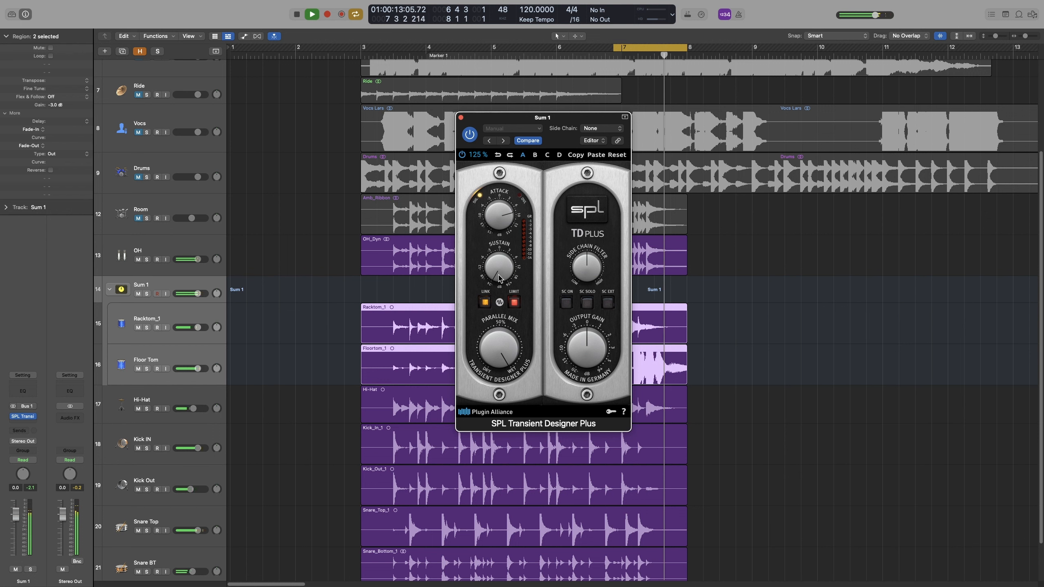
Step: Fine-tune the tom stack's positive Attack during playback and raise its Sustain partway from the minimum toward zero
{"action": "key", "text": "space"}
{"action": "key", "text": "space"}
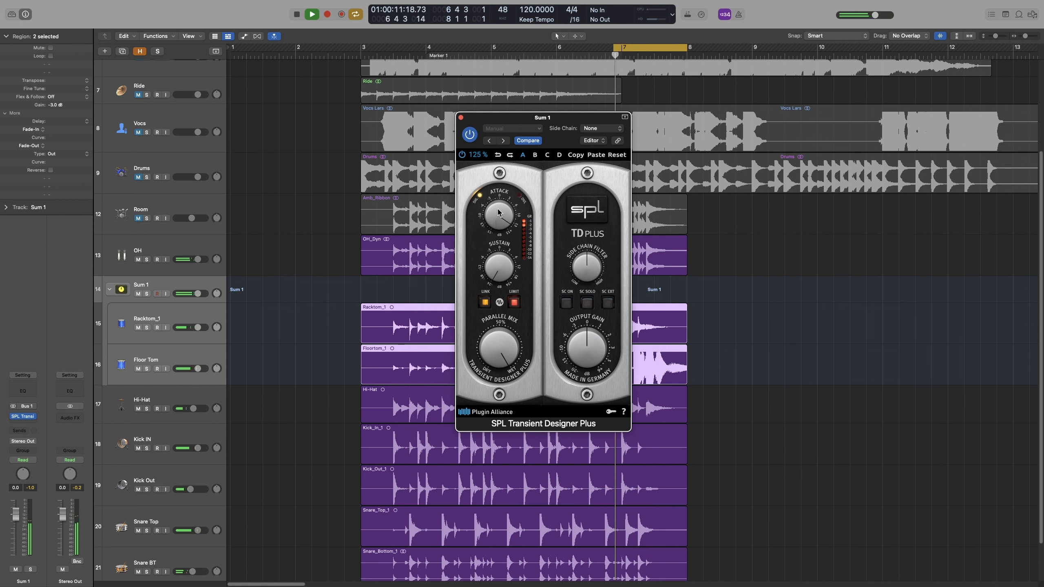
{"action": "left_click_drag", "start_coordinate": [498, 216], "coordinate": [496, 231]}
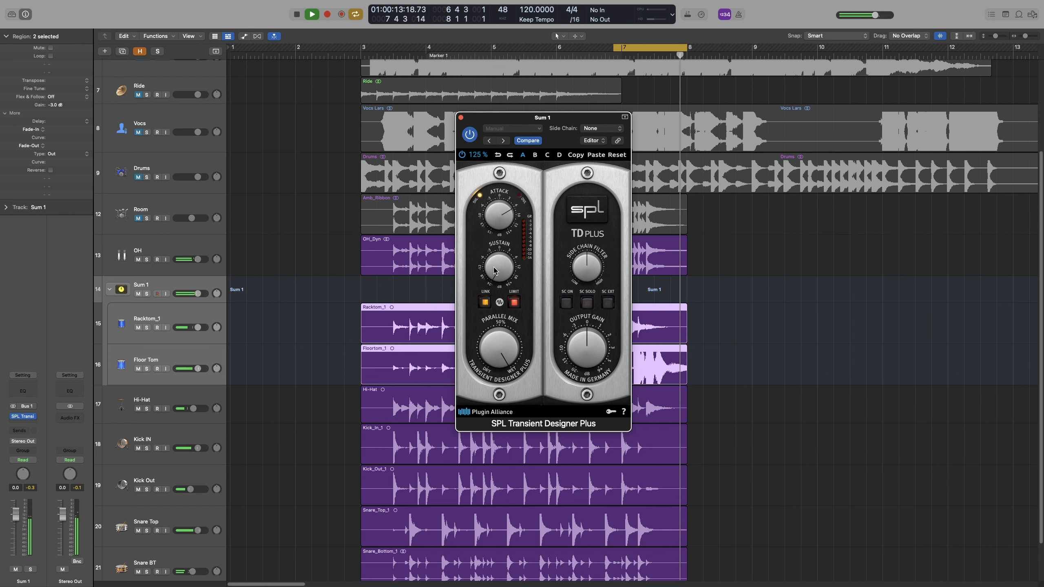
{"action": "left_click_drag", "start_coordinate": [494, 273], "coordinate": [491, 261]}
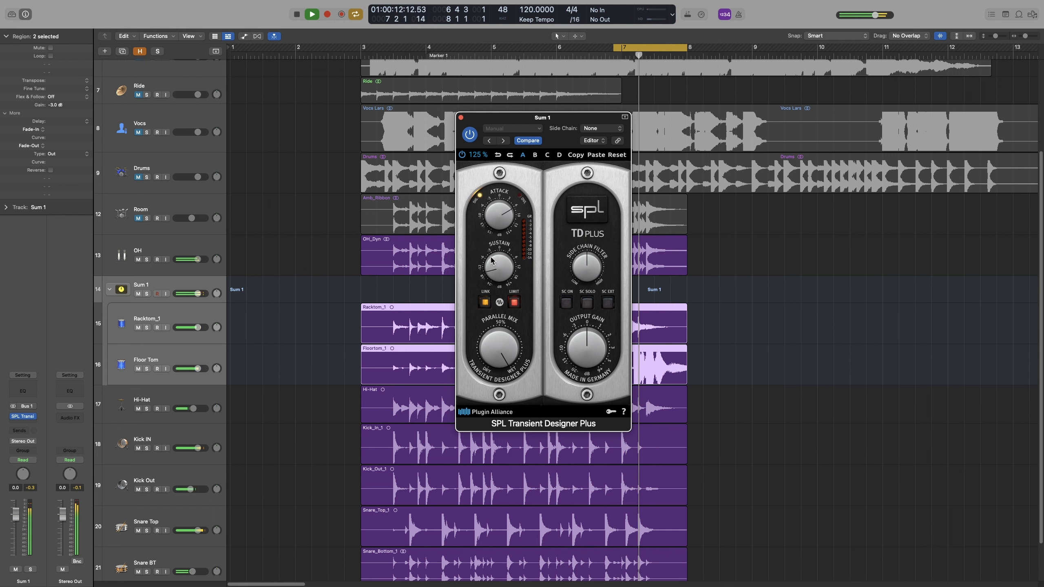
Step: Compare the fill with the tom stack's Transient Designer Plus bypassed and active, leave it bypassed, and stop playback
{"action": "left_click", "coordinate": [470, 135]}
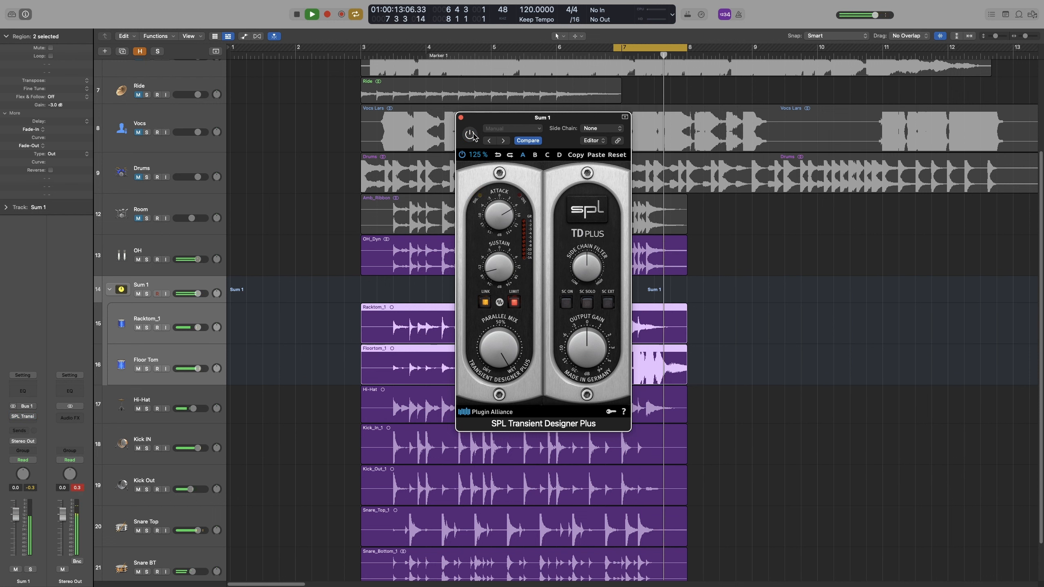
{"action": "left_click", "coordinate": [471, 135]}
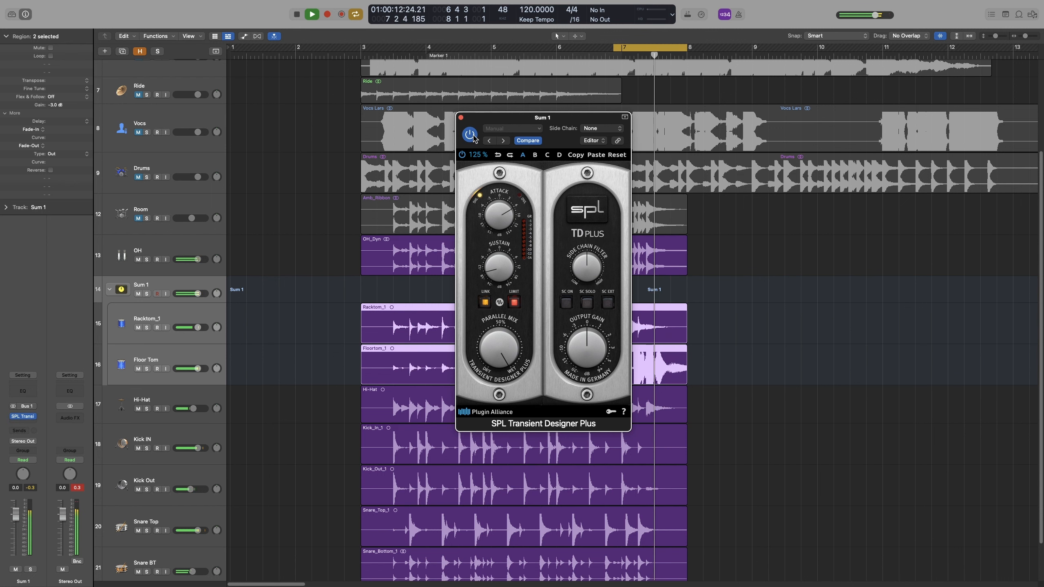
{"action": "key", "text": "space"}
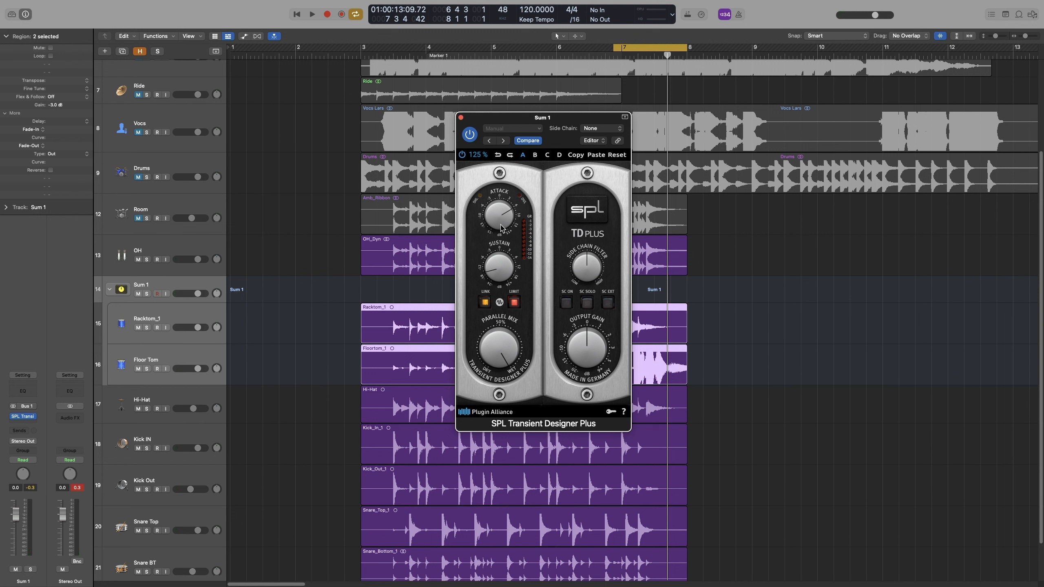
{"action": "key", "text": "space"}
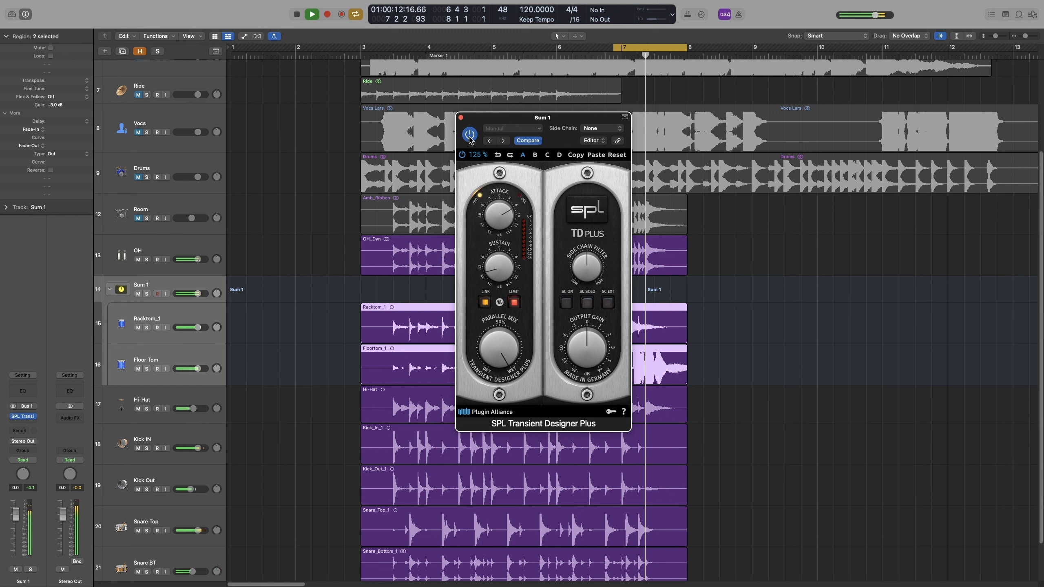
{"action": "left_click", "coordinate": [470, 135]}
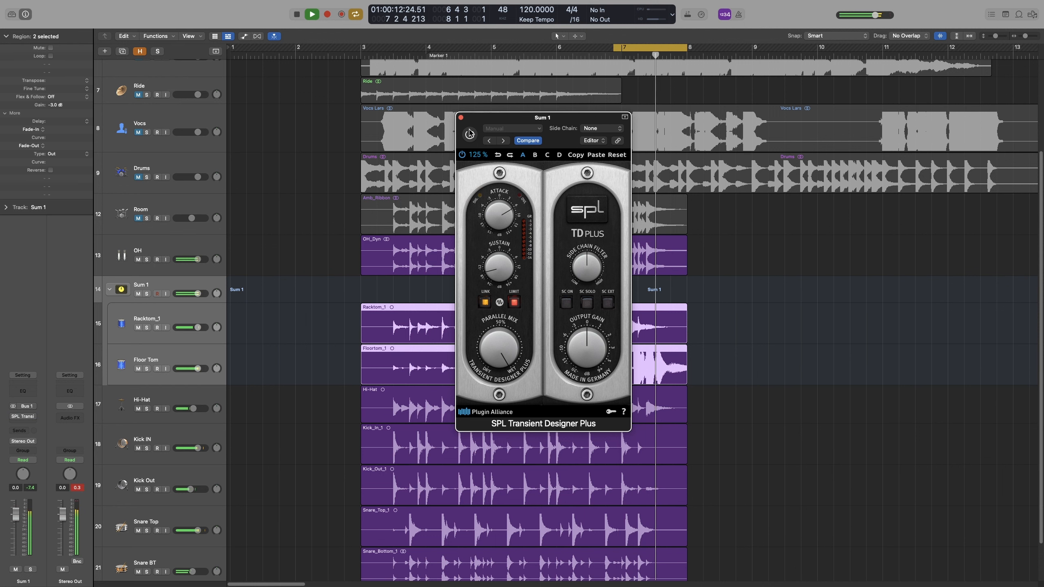
{"action": "key", "text": "space"}
Step: Close the Transient Designer Plus window and collapse the Sum 1 track stack
{"action": "left_click", "coordinate": [462, 118]}
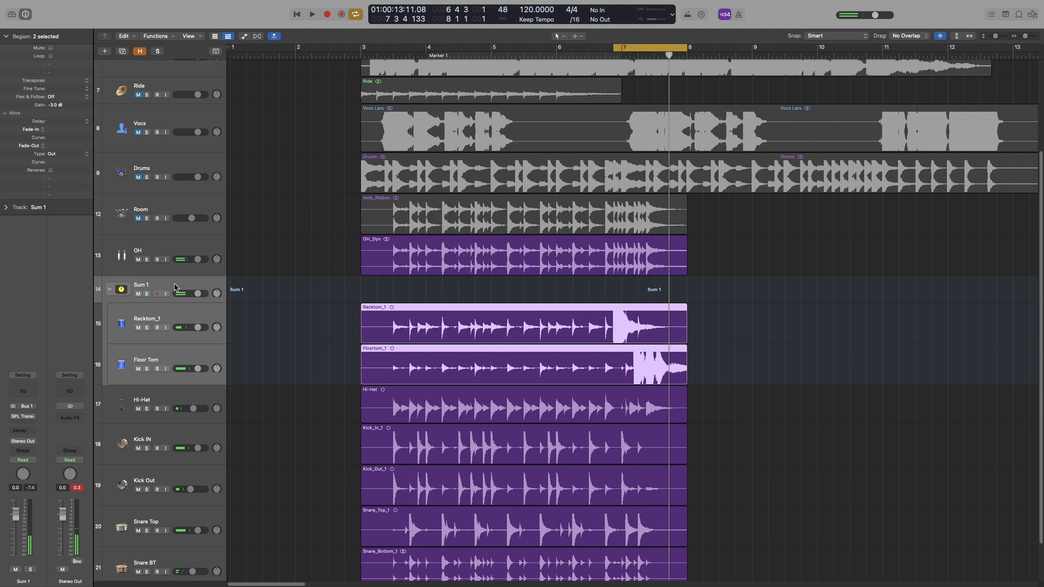
{"action": "right_click", "coordinate": [174, 286]}
{"action": "key", "text": "Escape"}
{"action": "left_click", "coordinate": [109, 291]}
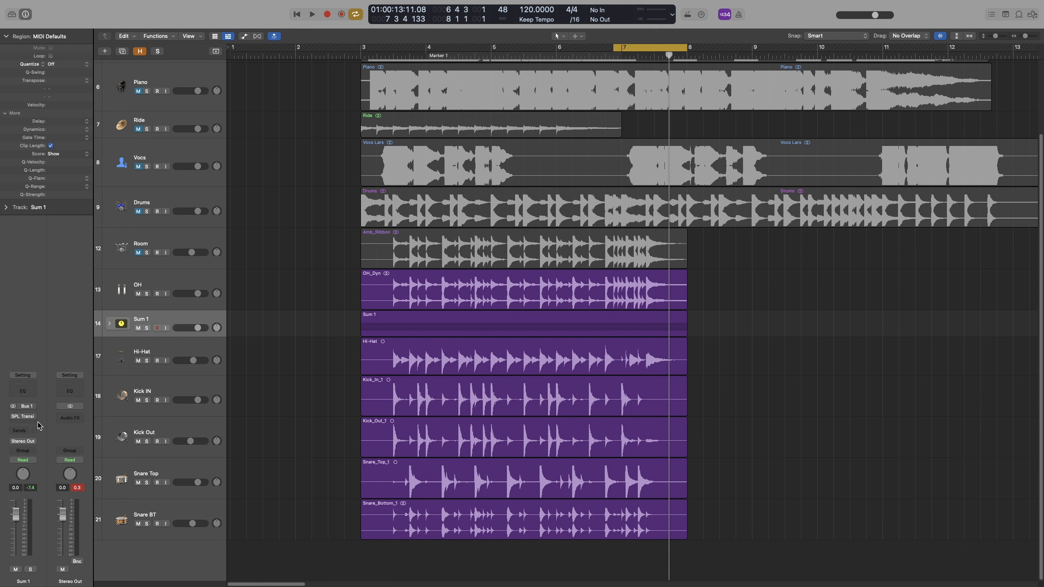
Step: Solo the Hi-Hat track, move the cycle range to about bars 3.5 to 6, and play the unprocessed hi-hat
{"action": "left_click", "coordinate": [175, 353]}
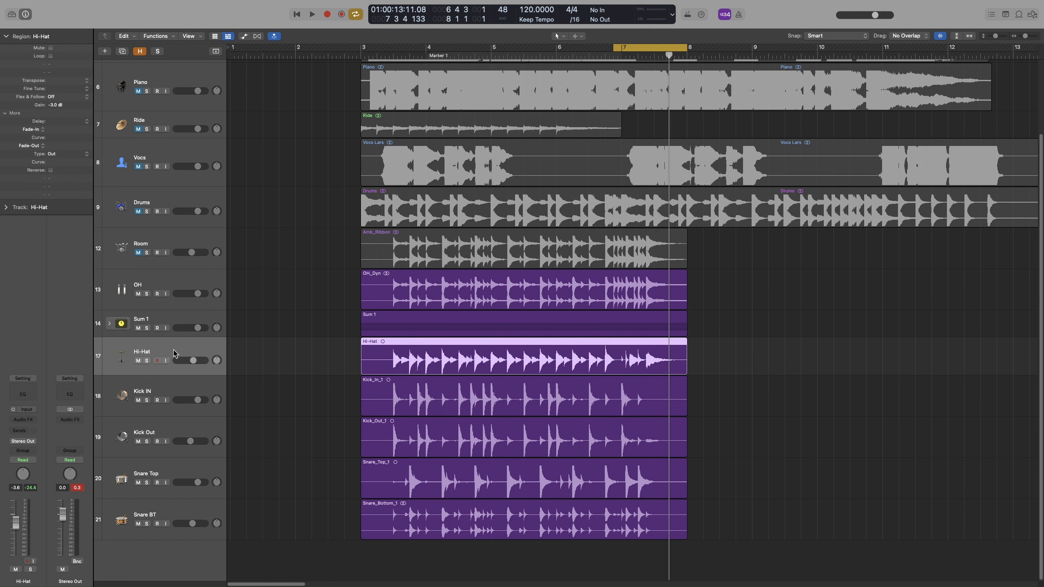
{"action": "left_click", "coordinate": [147, 361]}
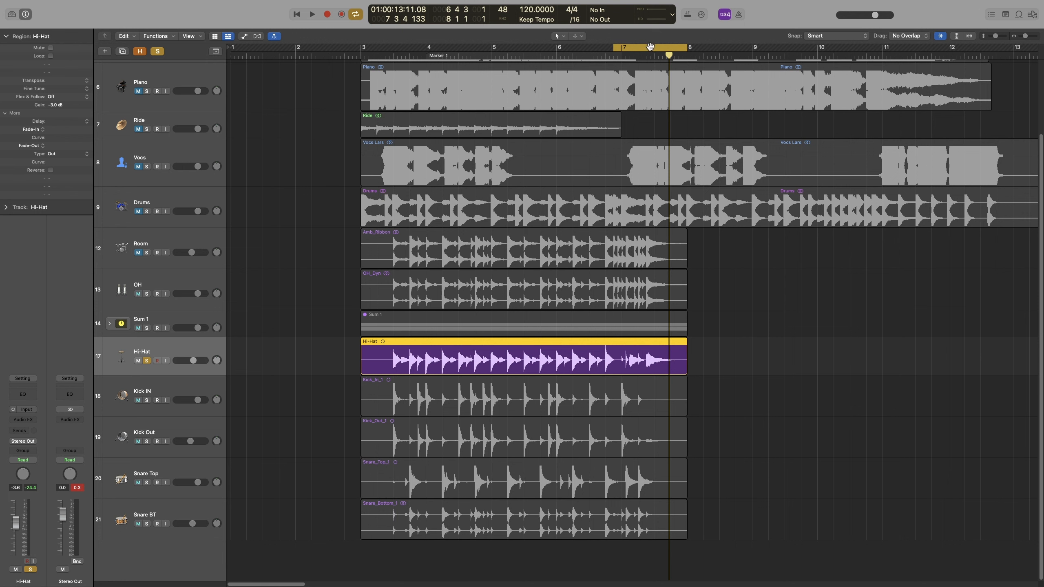
{"action": "left_click_drag", "start_coordinate": [650, 46], "coordinate": [568, 121]}
{"action": "key", "text": "space"}
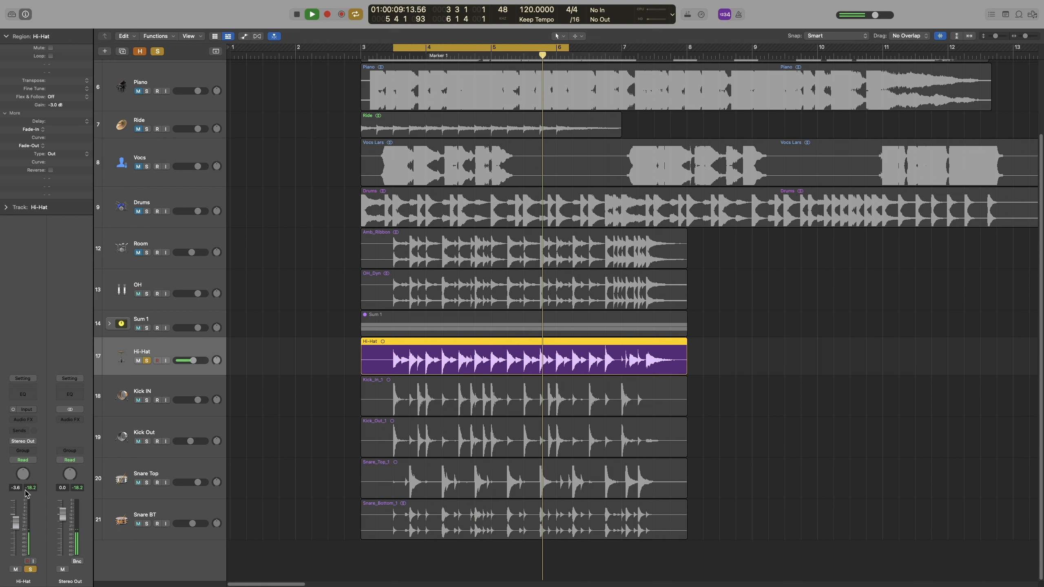
{"action": "key", "text": "space"}
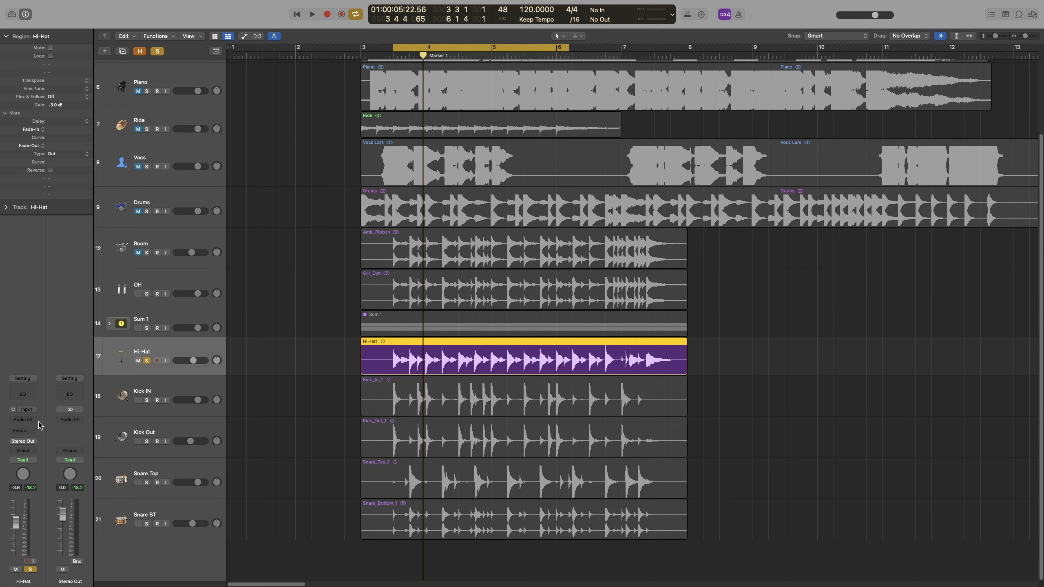
Step: Insert Softube's Transient Shaper on the Hi-Hat track
{"action": "left_click", "coordinate": [33, 424]}
{"action": "mouse_move", "coordinate": [45, 449]}
{"action": "left_click", "coordinate": [104, 450]}
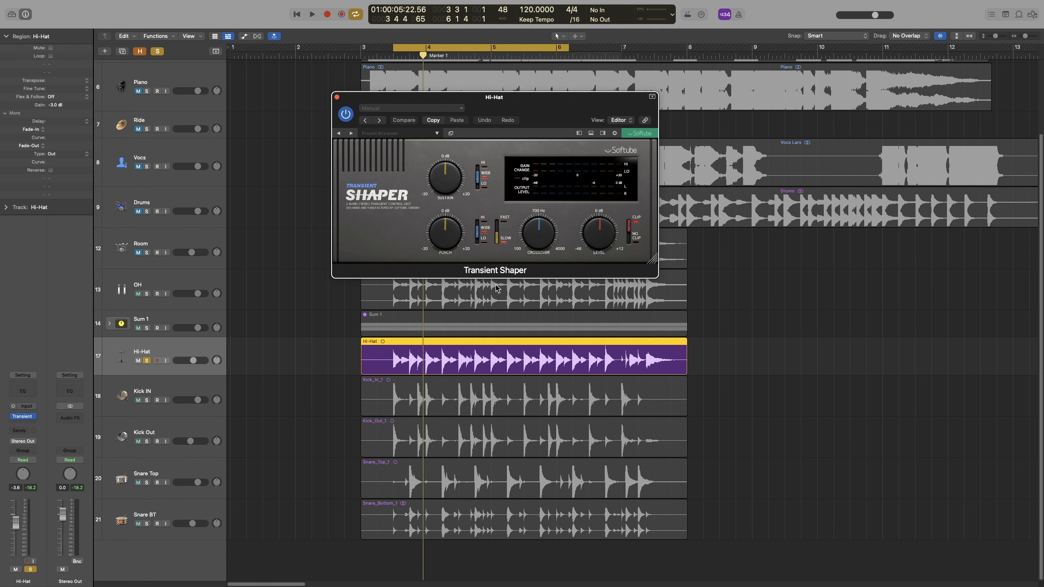
Step: Set the hi-hat Transient Shaper's Sustain to -20 dB and audition the shortened decay
{"action": "key", "text": "space"}
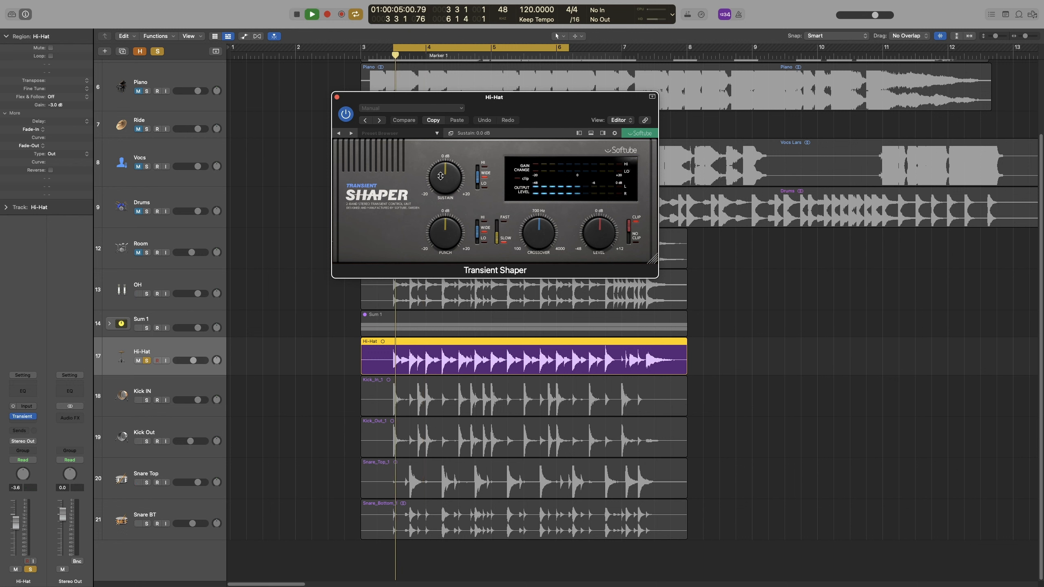
{"action": "left_click_drag", "start_coordinate": [437, 178], "coordinate": [440, 188]}
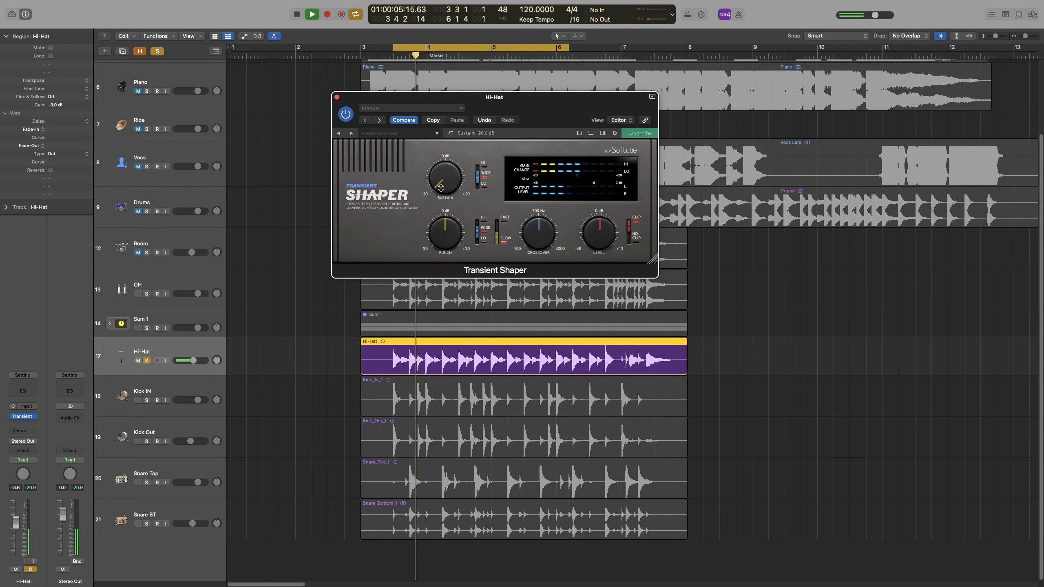
{"action": "key", "text": "space"}
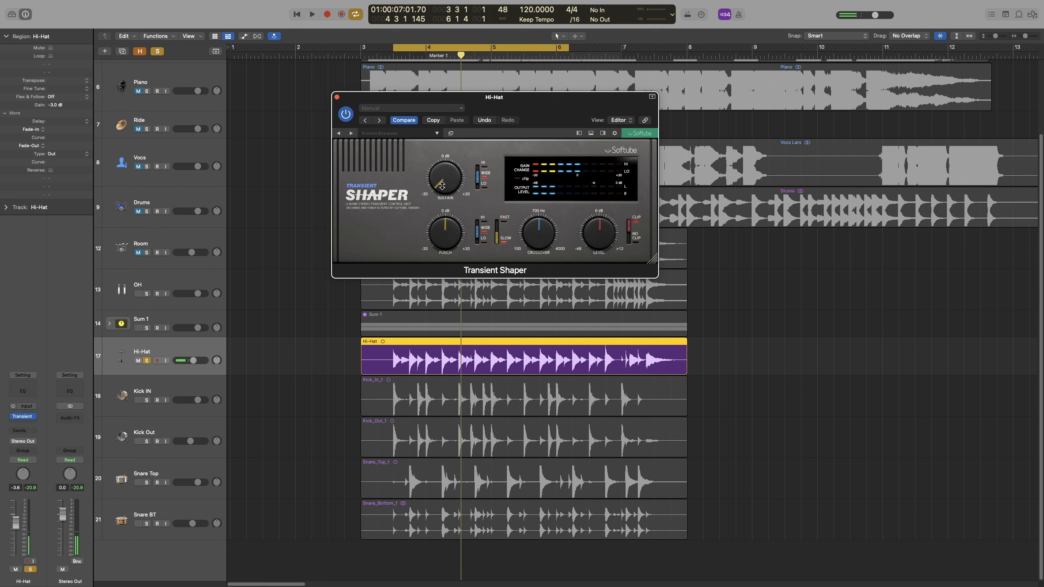
{"action": "key", "text": "space"}
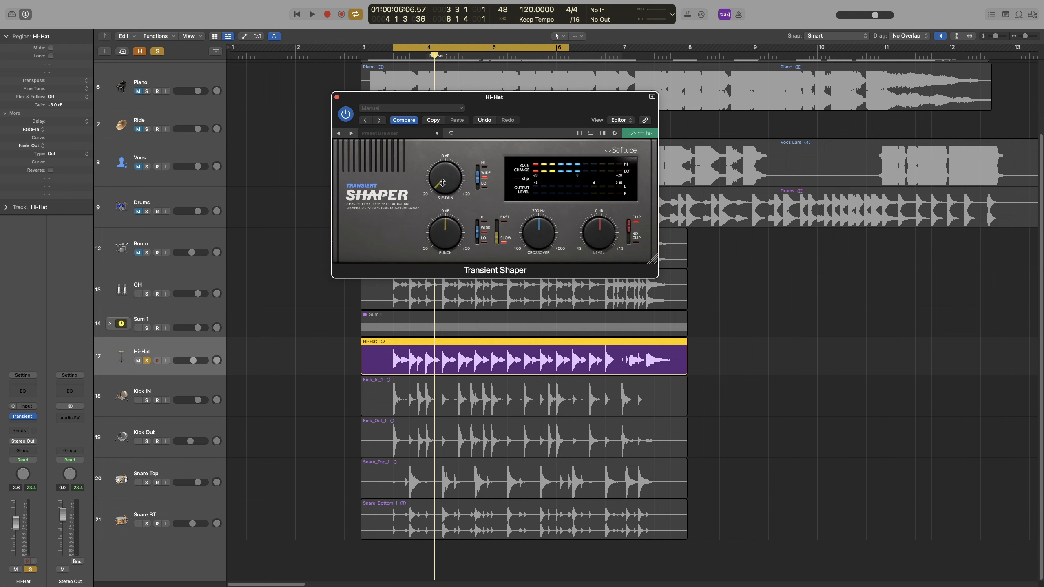
Step: Raise the hi-hat's Sustain above 0 dB during playback and restrict the Sustain band to HI
{"action": "key", "text": "space"}
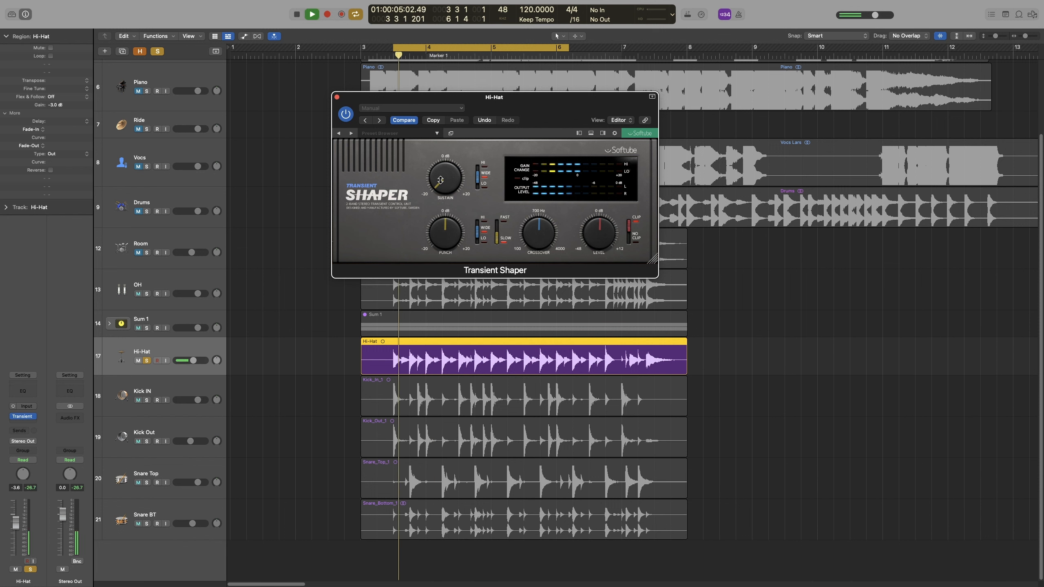
{"action": "left_click_drag", "start_coordinate": [440, 180], "coordinate": [448, 152]}
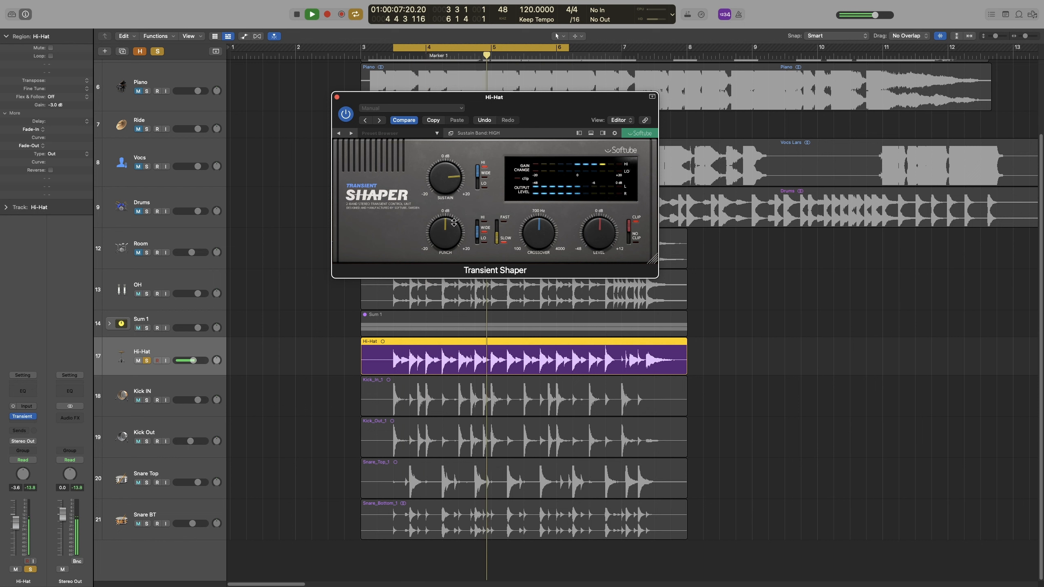
{"action": "key", "text": "space"}
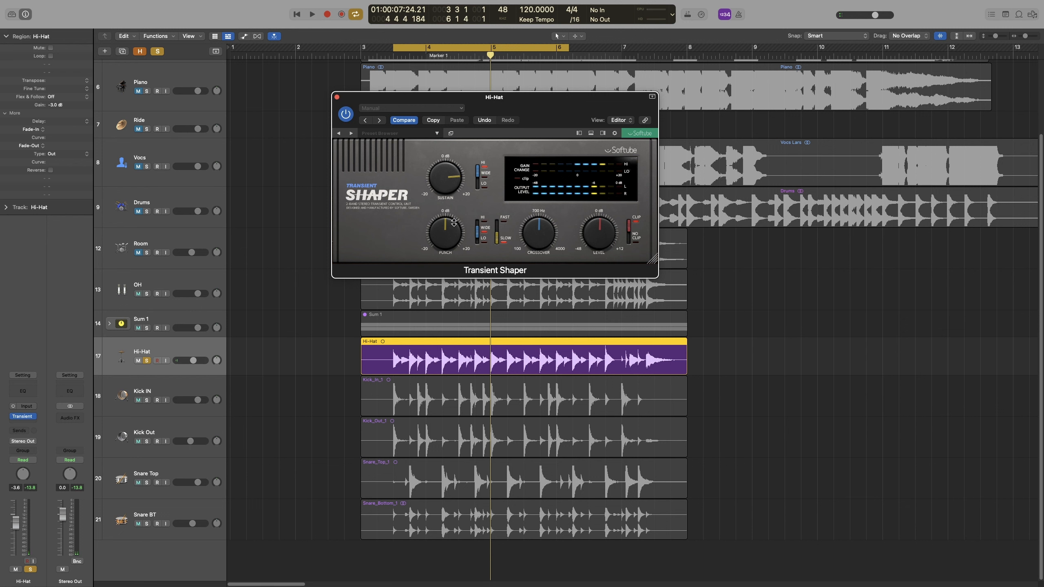
Step: Raise the hi-hat's Punch above 0 dB with its band set to HI, and lower the Crossover below 700 Hz
{"action": "key", "text": "space"}
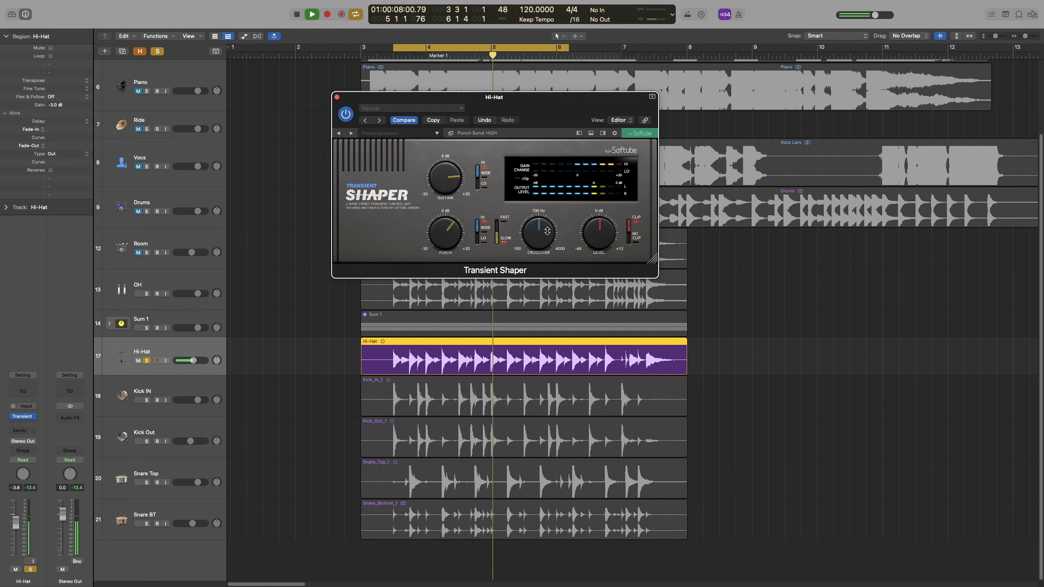
{"action": "left_click_drag", "start_coordinate": [539, 229], "coordinate": [539, 237]}
{"action": "key", "text": "space"}
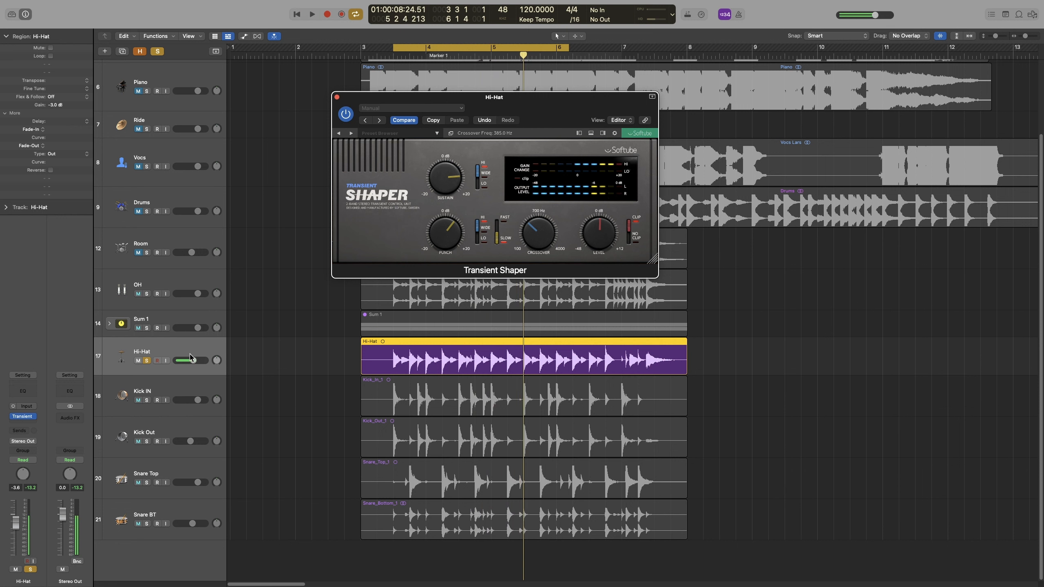
Step: Unsolo the Hi-Hat and compare the full drum mix with its Transient Shaper active and bypassed, leaving it active
{"action": "left_click", "coordinate": [147, 360]}
{"action": "key", "text": "space"}
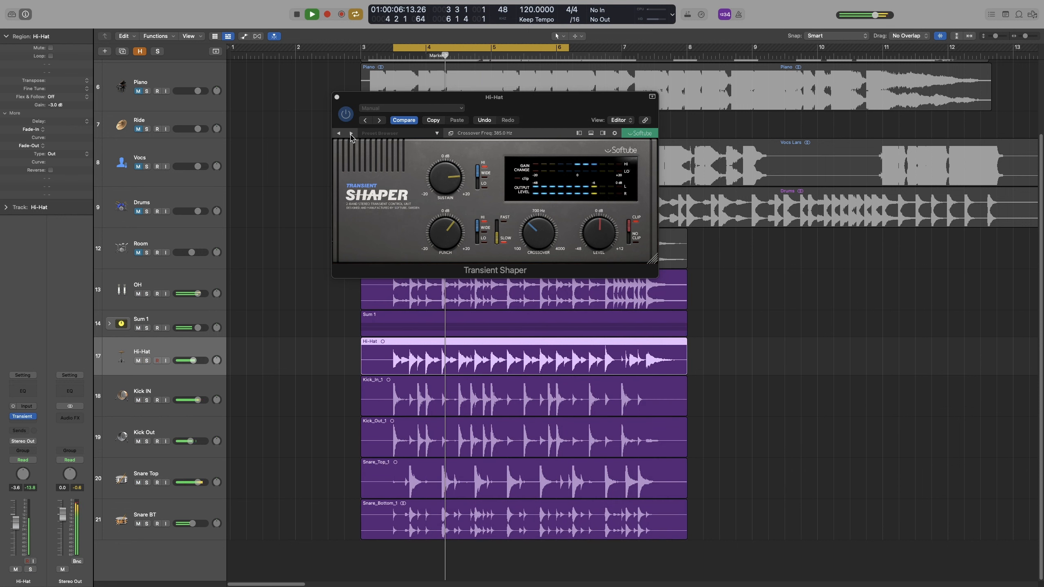
{"action": "left_click", "coordinate": [345, 115]}
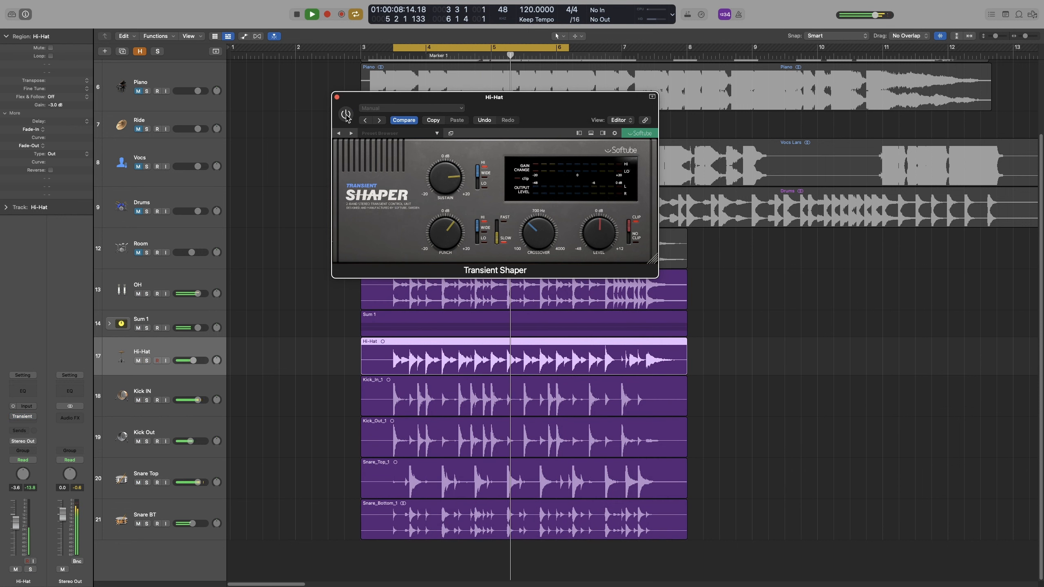
{"action": "left_click", "coordinate": [346, 114]}
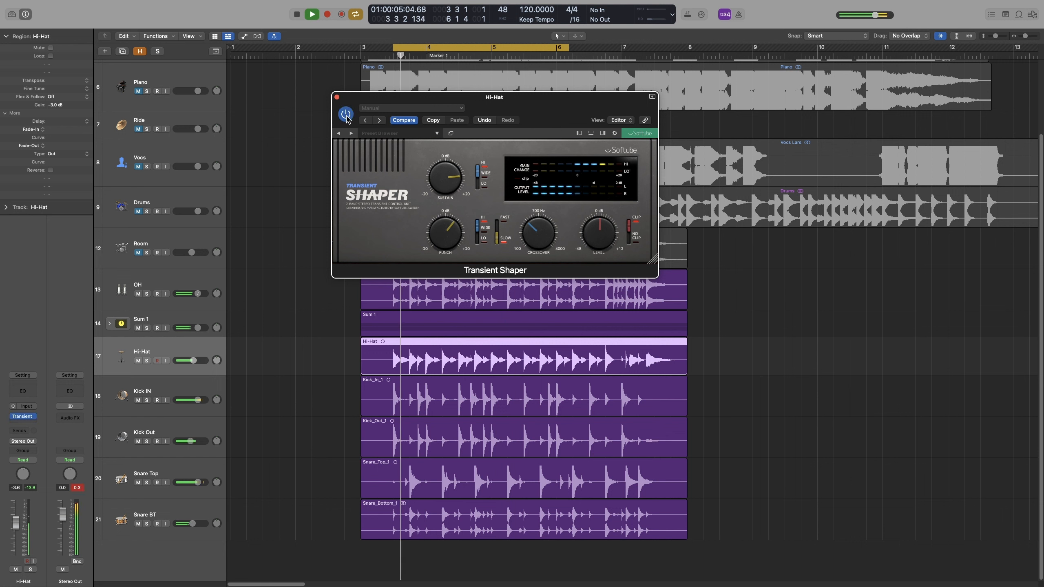
{"action": "left_click", "coordinate": [346, 114]}
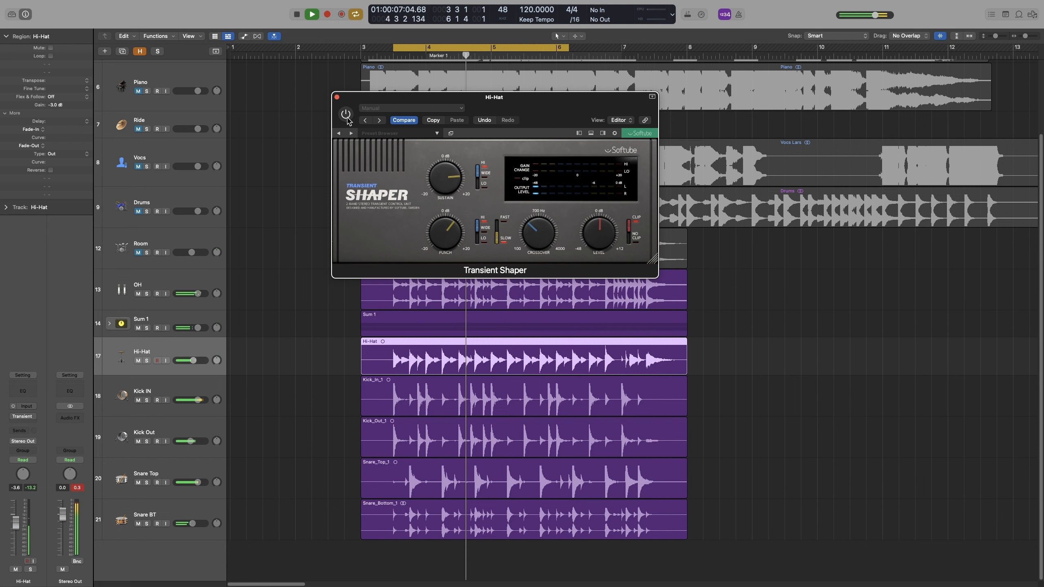
{"action": "left_click", "coordinate": [346, 115]}
{"action": "key", "text": "space"}
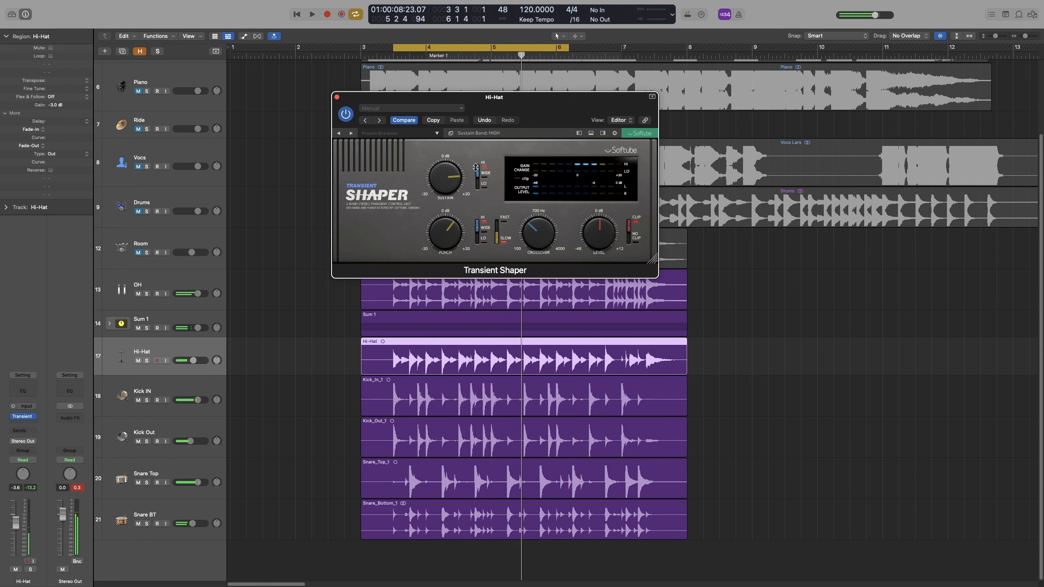
Step: Lower the hi-hat's Sustain to about -12.4 dB and its Punch below 0 dB, and compare with the plug-in bypassed
{"action": "left_click_drag", "start_coordinate": [447, 177], "coordinate": [442, 252]}
{"action": "key", "text": "space"}
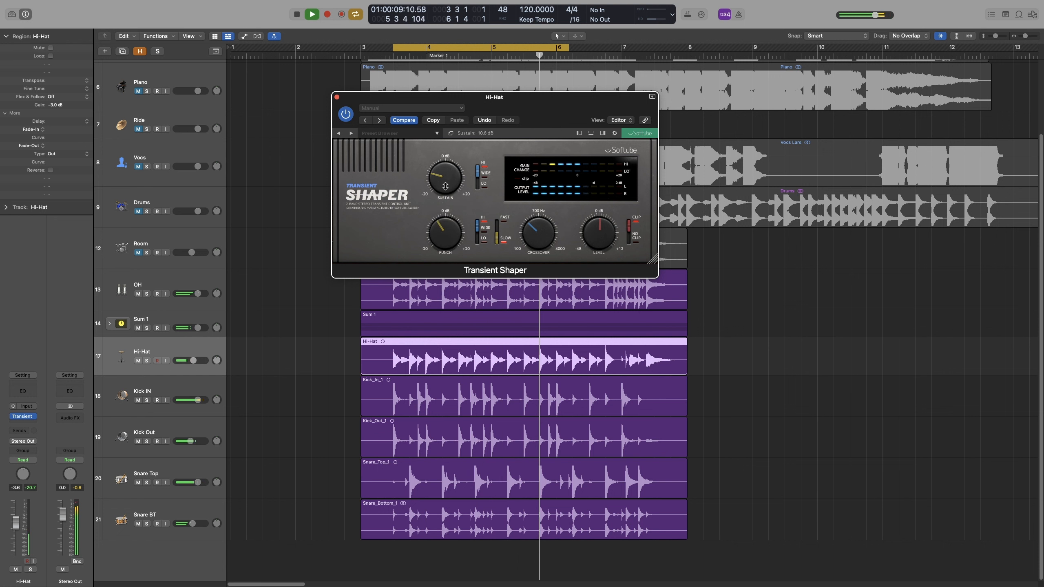
{"action": "left_click_drag", "start_coordinate": [444, 179], "coordinate": [444, 184]}
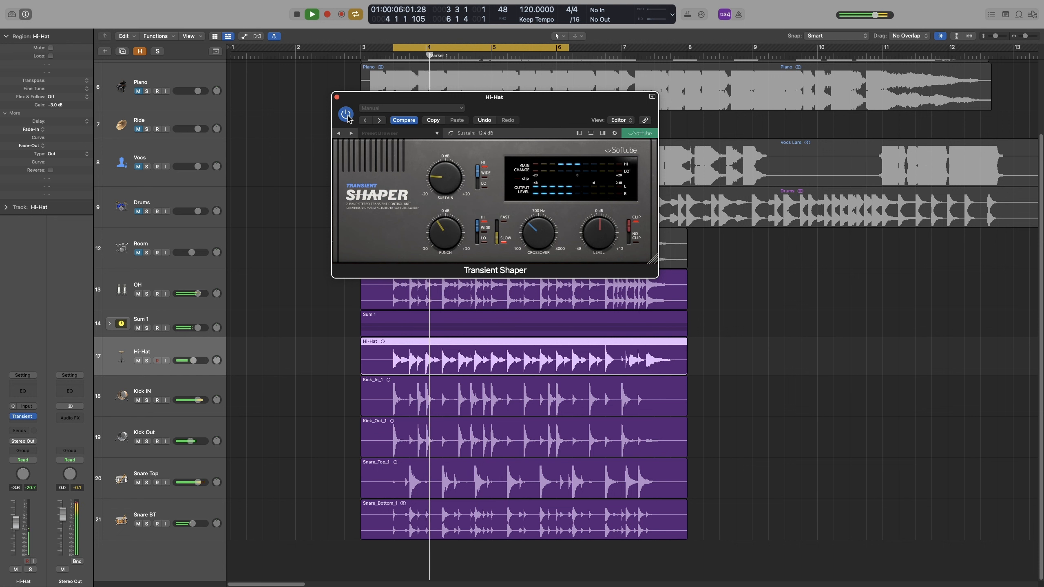
{"action": "left_click", "coordinate": [346, 115]}
{"action": "left_click", "coordinate": [345, 114]}
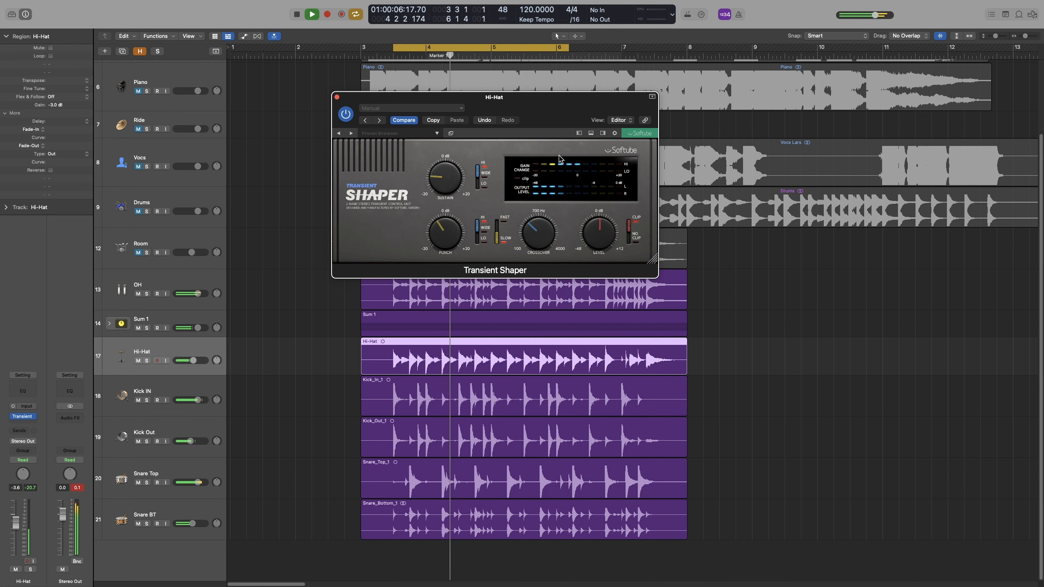
Step: Replay the full drum mix with the softened hi-hat and close its Transient Shaper window
{"action": "key", "text": "space"}
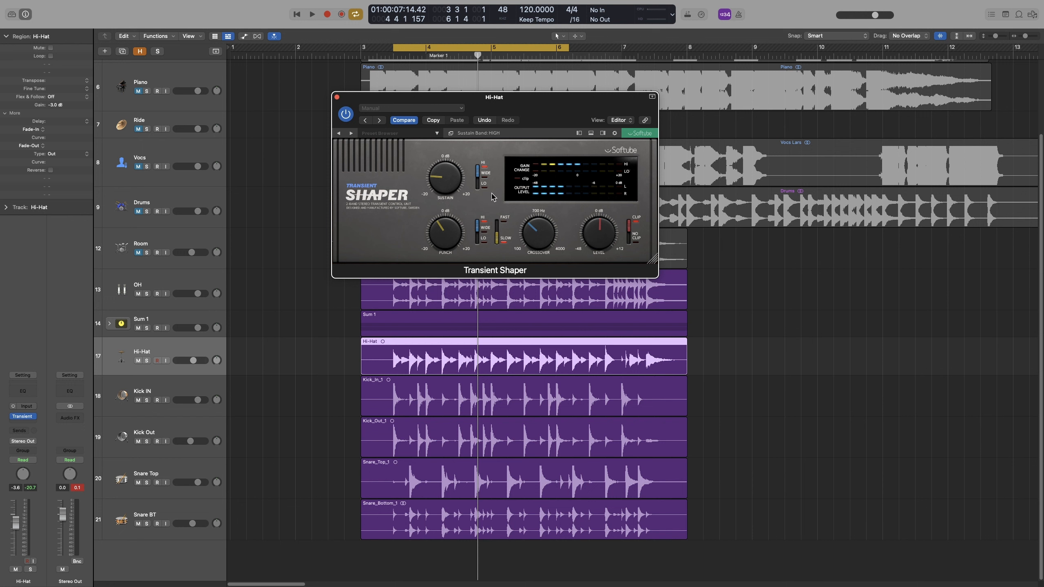
{"action": "key", "text": "space"}
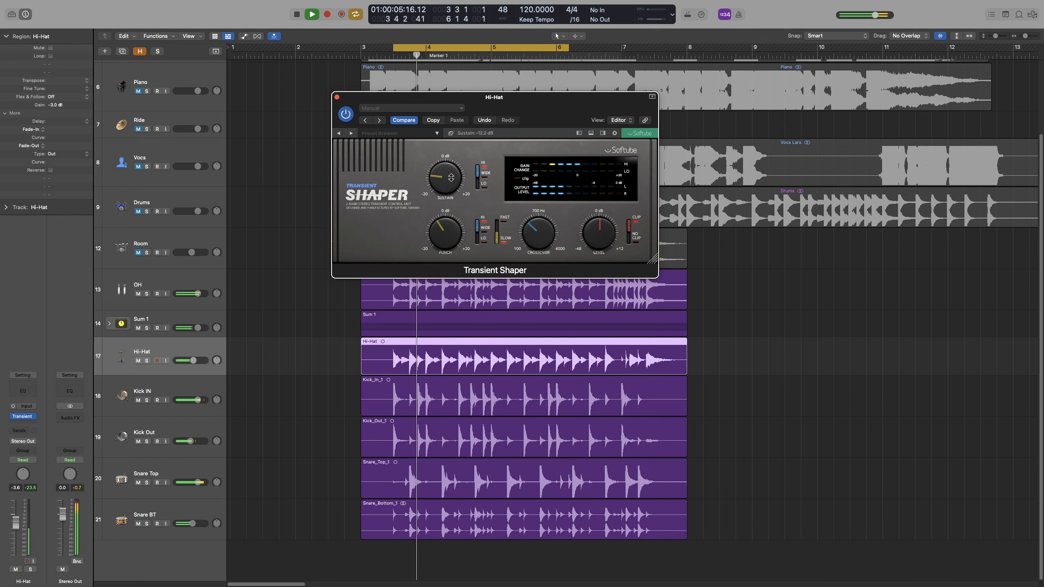
{"action": "key", "text": "space"}
{"action": "left_click", "coordinate": [336, 98]}
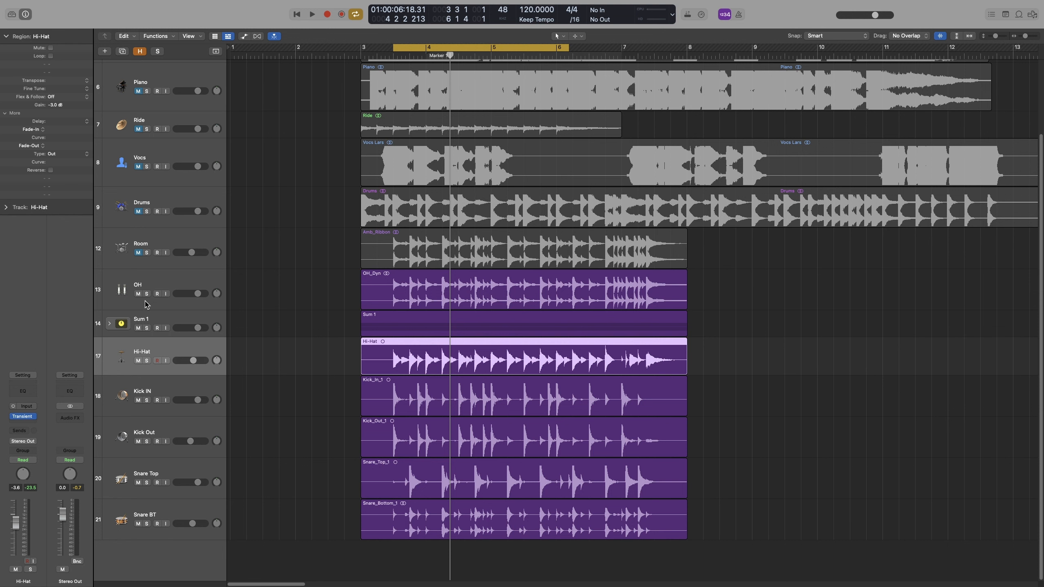
Step: Solo the OH track and move the cycle range to run from 4 1 2 to 6 4 1 during playback
{"action": "left_click", "coordinate": [147, 294]}
{"action": "key", "text": "space"}
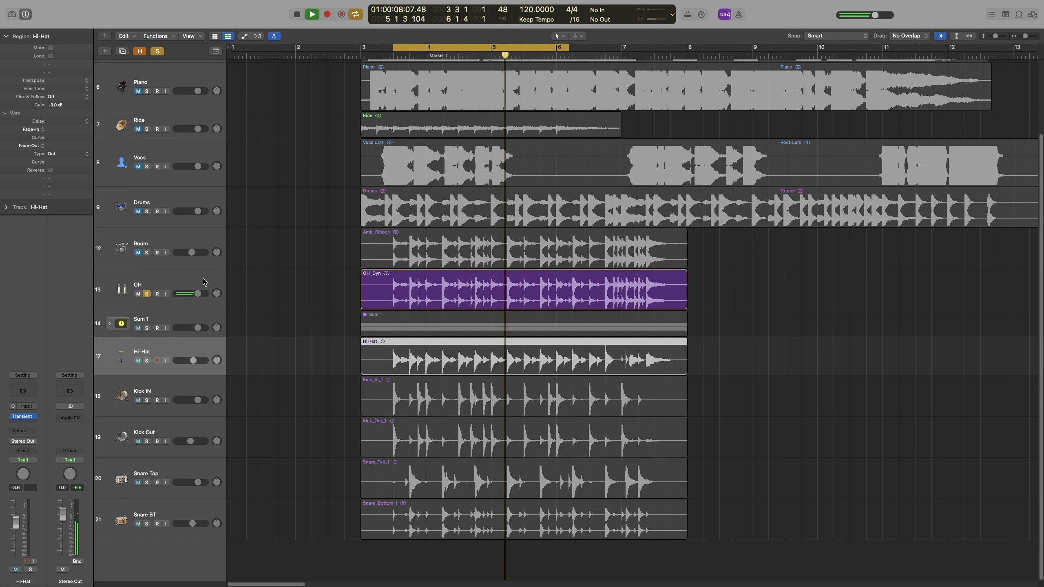
{"action": "left_click", "coordinate": [291, 300]}
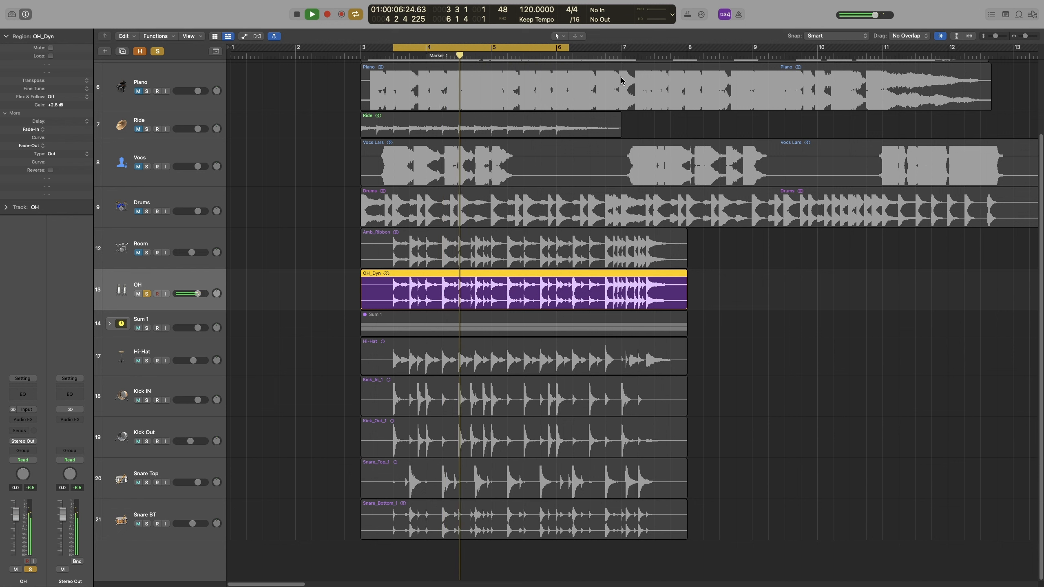
{"action": "left_click_drag", "start_coordinate": [563, 47], "coordinate": [601, 47]}
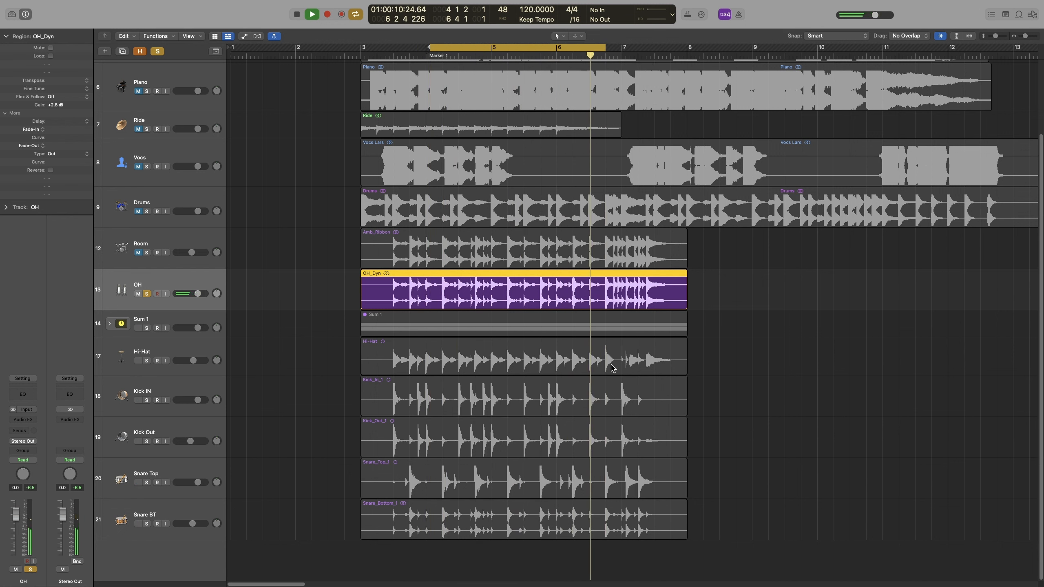
{"action": "key", "text": "space"}
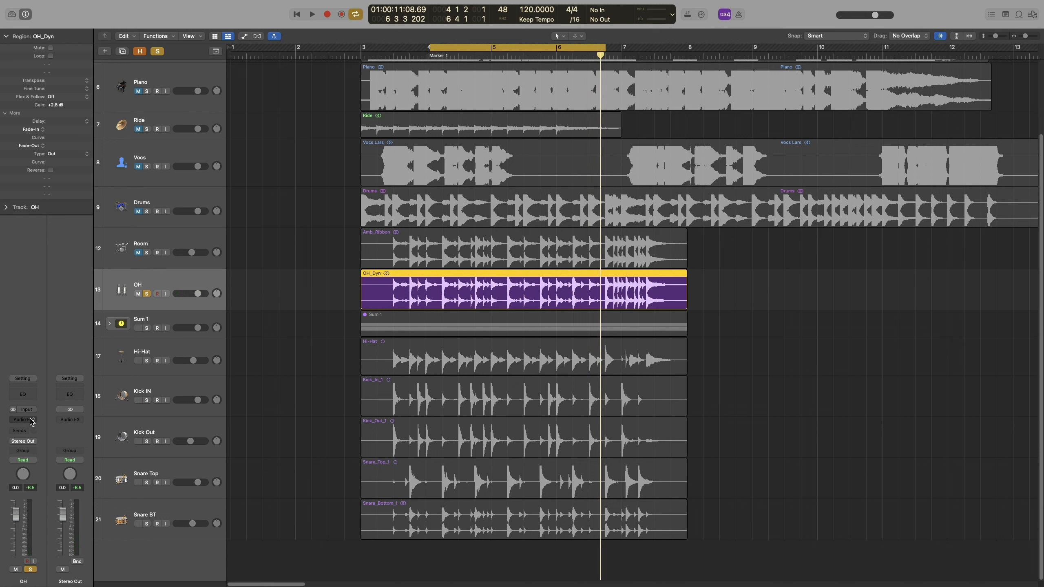
Step: Insert SPL Transient Designer Plus on the OH track and move its window clear of the waveforms
{"action": "left_click", "coordinate": [31, 420]}
{"action": "key", "text": "Escape"}
{"action": "left_click_drag", "start_coordinate": [427, 111], "coordinate": [721, 112]}
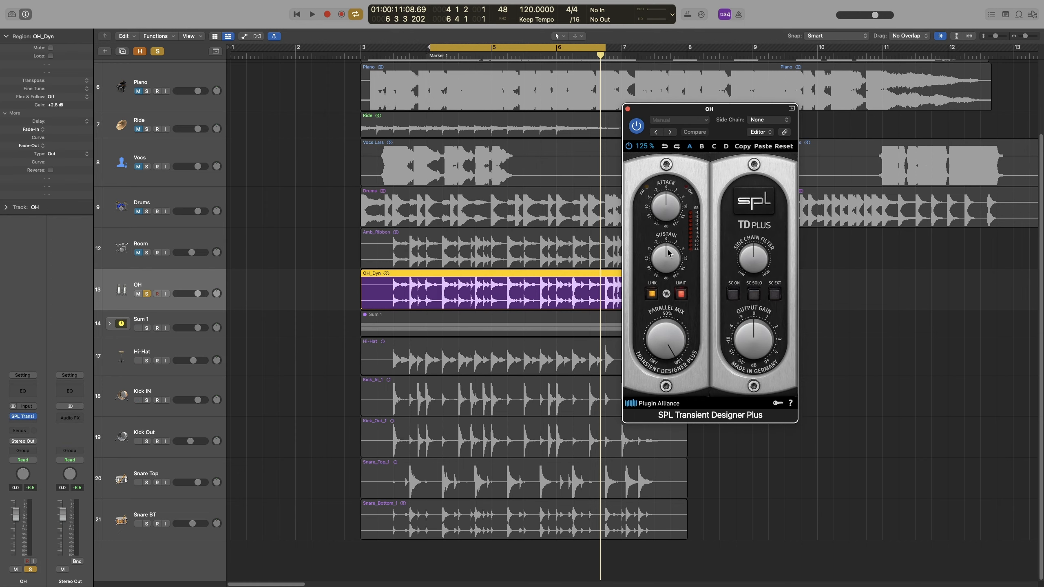
Step: Raise the overheads' Sustain to its maximum during playback and ease it back to a smaller boost
{"action": "key", "text": "space"}
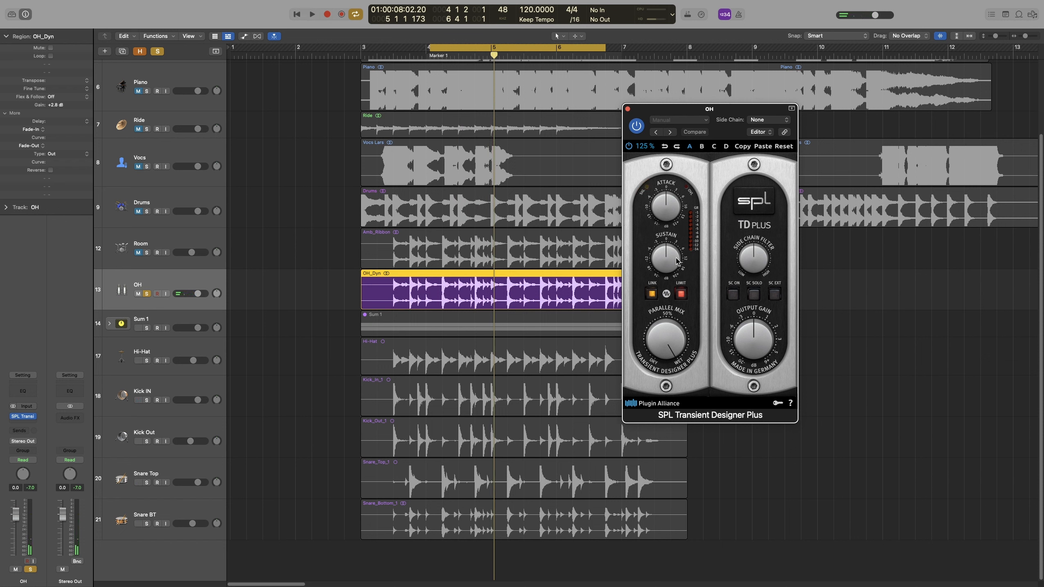
{"action": "key", "text": "space"}
{"action": "left_click_drag", "start_coordinate": [669, 262], "coordinate": [665, 227]}
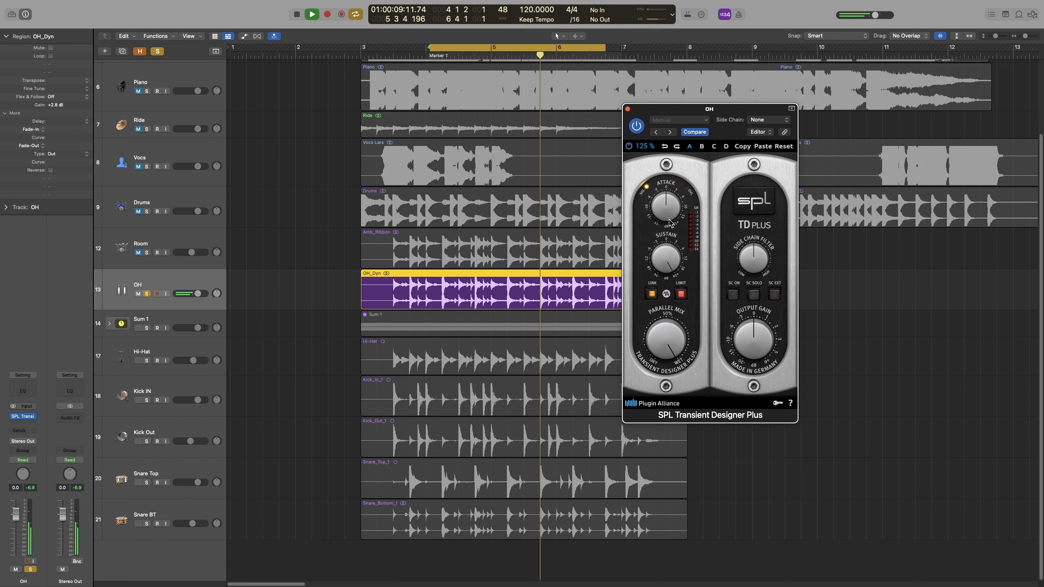
{"action": "key", "text": "space"}
{"action": "key", "text": "space"}
{"action": "left_click_drag", "start_coordinate": [669, 251], "coordinate": [668, 268]}
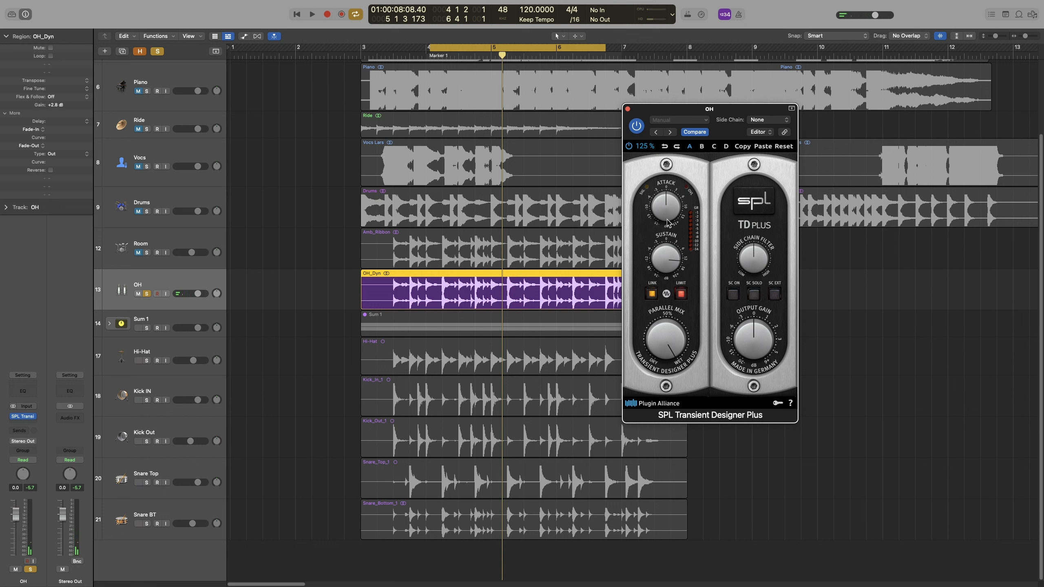
Step: Raise the overheads' Attack above 0 dB and compare the soloed track with the plug-in active and bypassed
{"action": "key", "text": "space"}
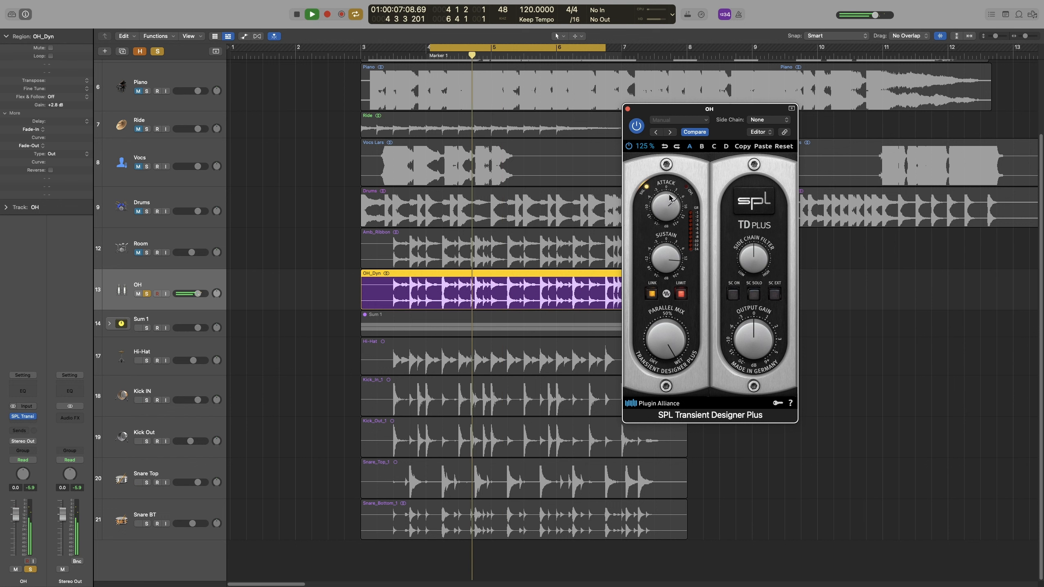
{"action": "left_click", "coordinate": [637, 127]}
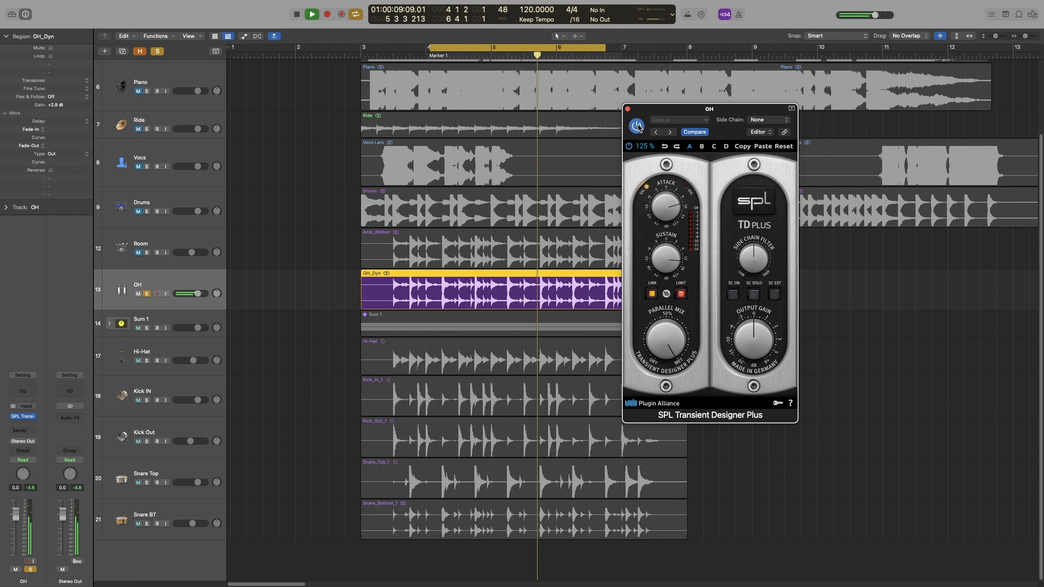
{"action": "left_click", "coordinate": [636, 126]}
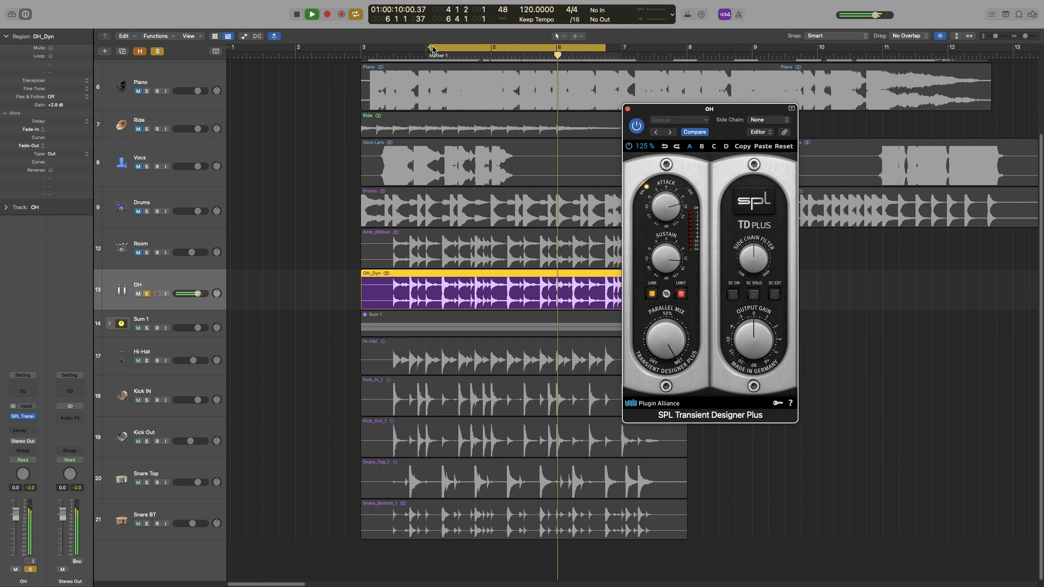
Step: Extend the cycle range's start back to 3 3 1 and compare the soloed overheads with the plug-in active and bypassed
{"action": "key", "text": "space"}
{"action": "left_click_drag", "start_coordinate": [431, 50], "coordinate": [394, 50]}
{"action": "key", "text": "space"}
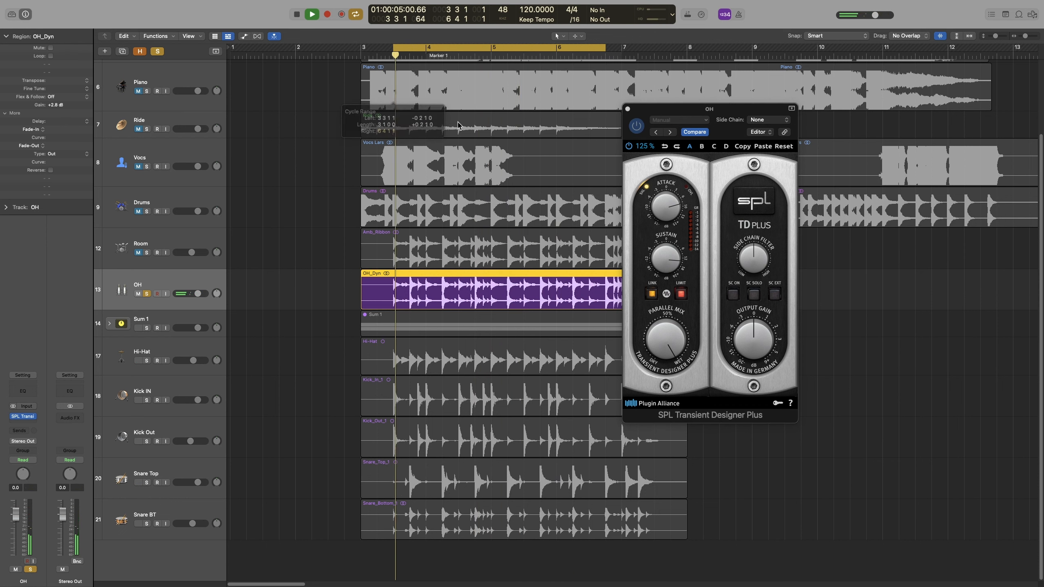
{"action": "left_click", "coordinate": [636, 127]}
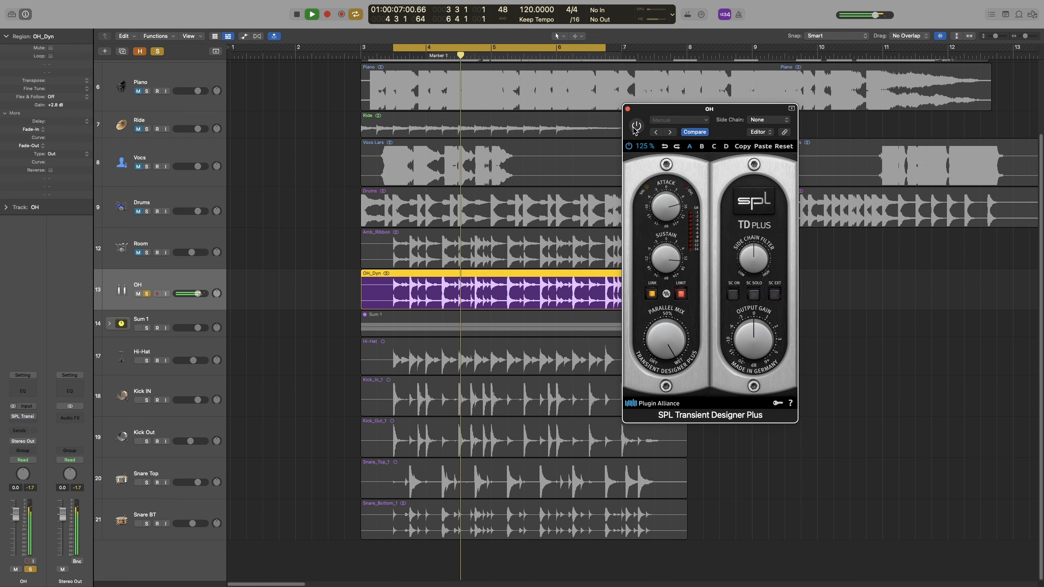
{"action": "left_click", "coordinate": [636, 127]}
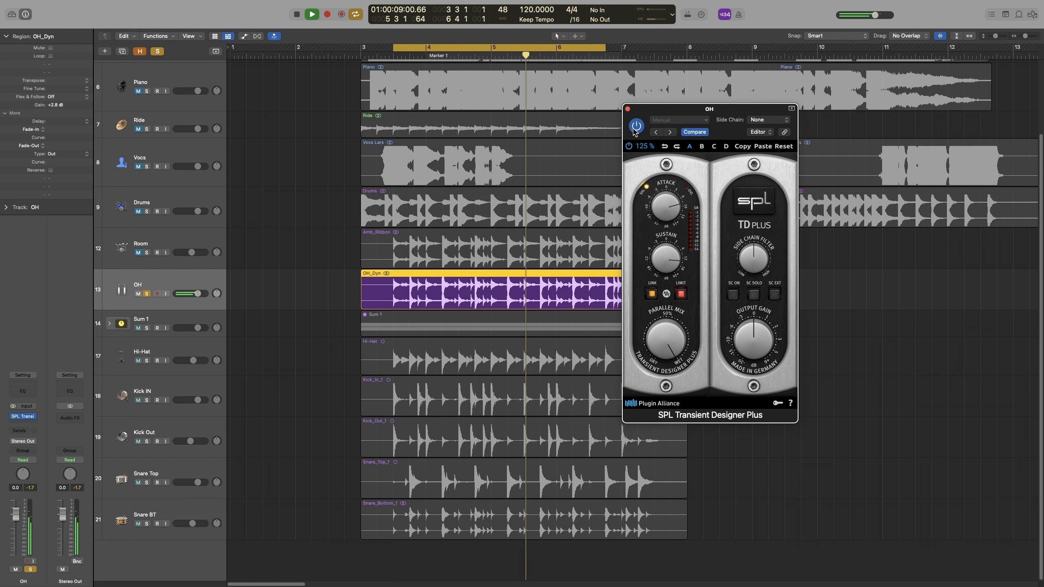
{"action": "left_click", "coordinate": [635, 128]}
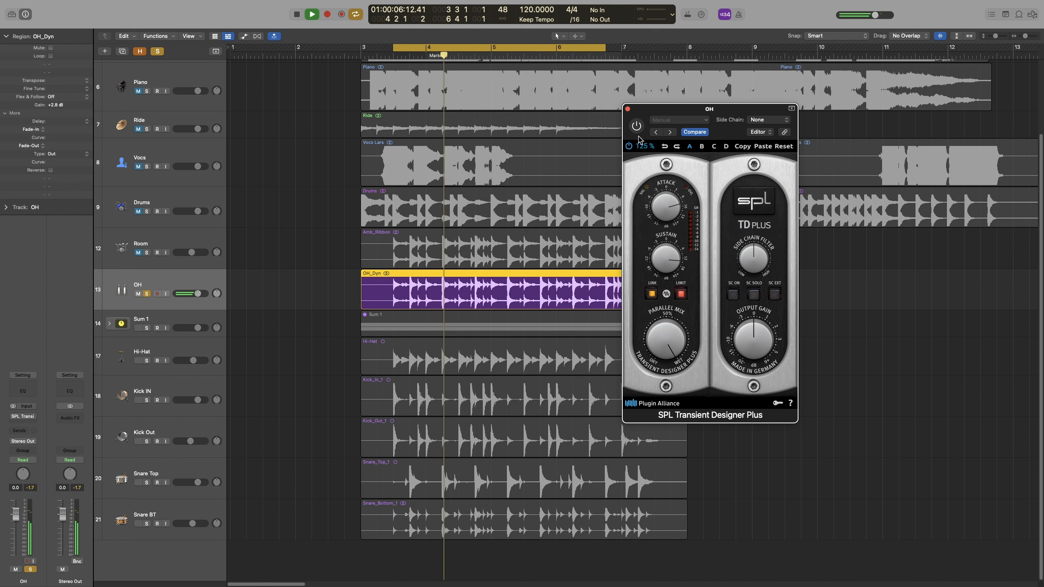
{"action": "key", "text": "space"}
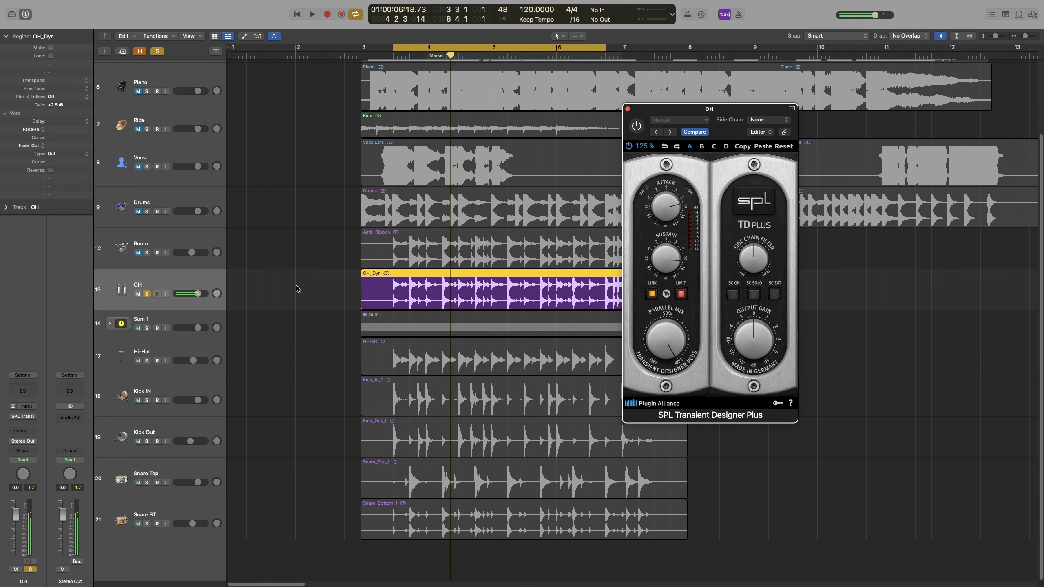
Step: Unsolo the OH track and reactivate its Transient Designer Plus while the full drum mix plays
{"action": "left_click", "coordinate": [147, 294]}
{"action": "key", "text": "space"}
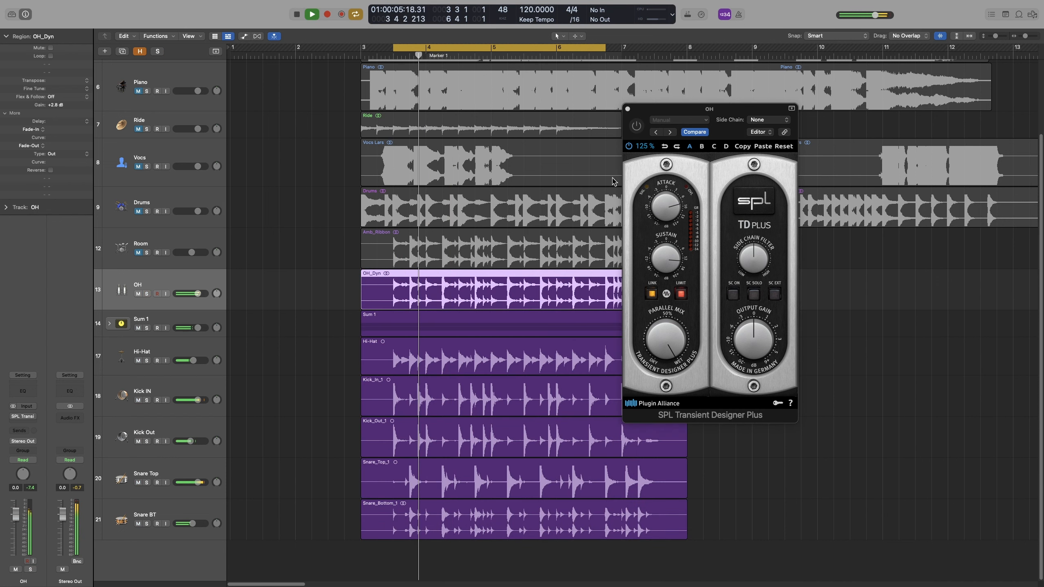
{"action": "left_click", "coordinate": [636, 128]}
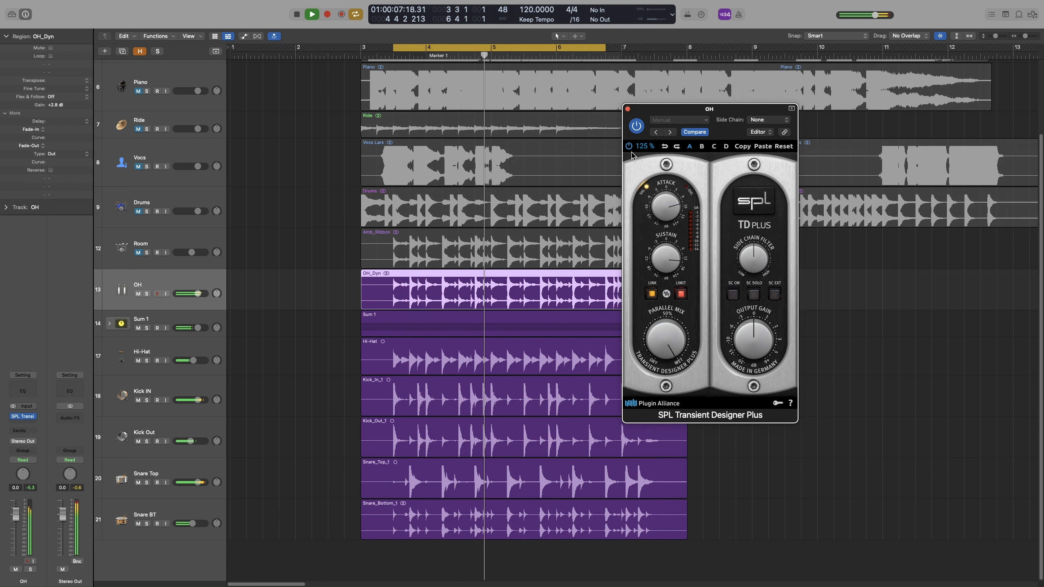
{"action": "key", "text": "space"}
Step: Lower the overhead plug-in's Output Gain below 0 dB and compare it active and bypassed within the drum mix
{"action": "left_click_drag", "start_coordinate": [749, 332], "coordinate": [750, 334]}
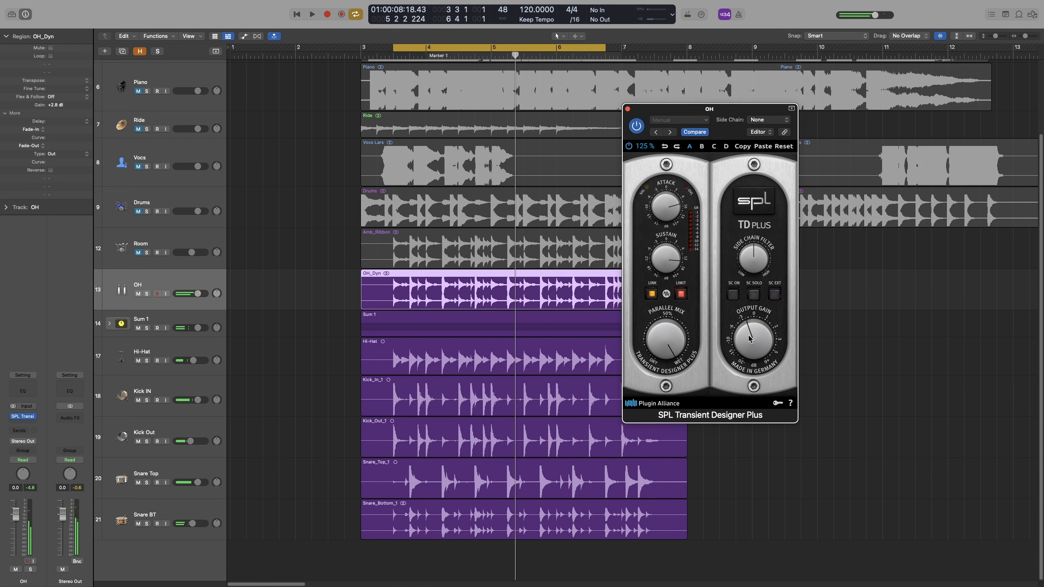
{"action": "key", "text": "space"}
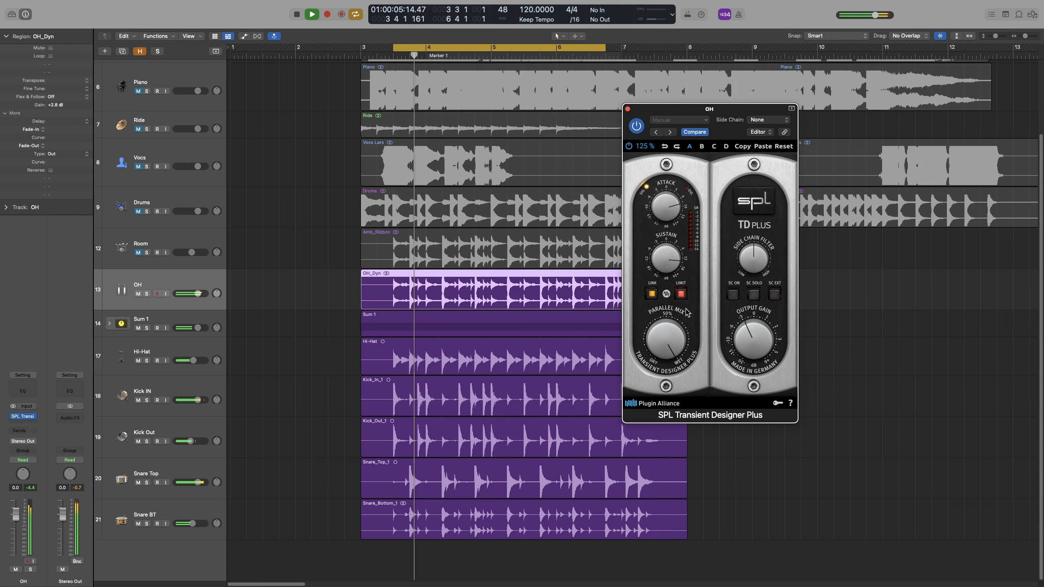
{"action": "left_click", "coordinate": [636, 127]}
{"action": "left_click", "coordinate": [637, 126]}
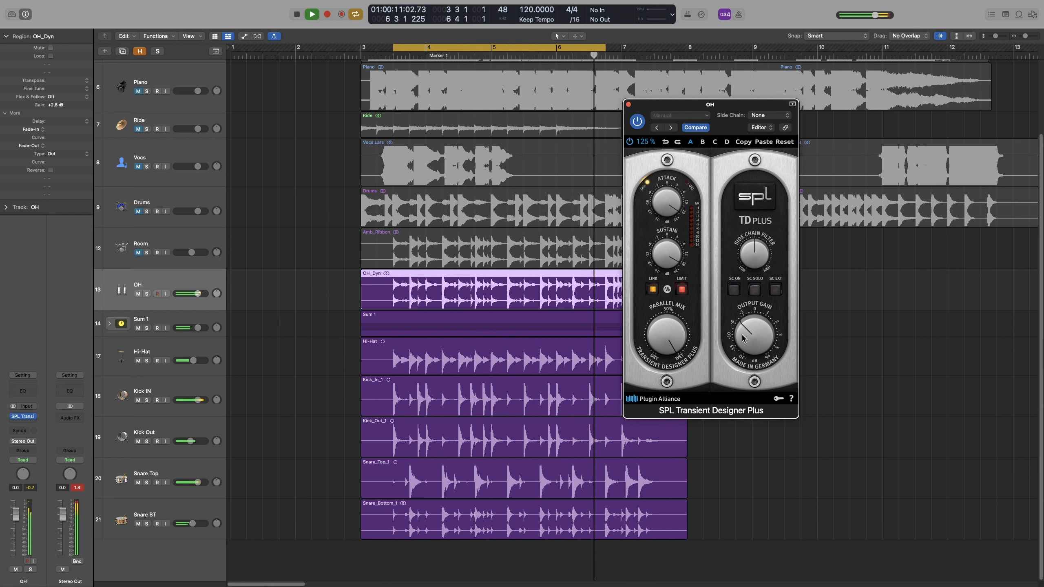
Step: Compare the drum mix with the overheads' Transient Designer Plus active and bypassed, and solo the OH track again
{"action": "left_click", "coordinate": [81, 488]}
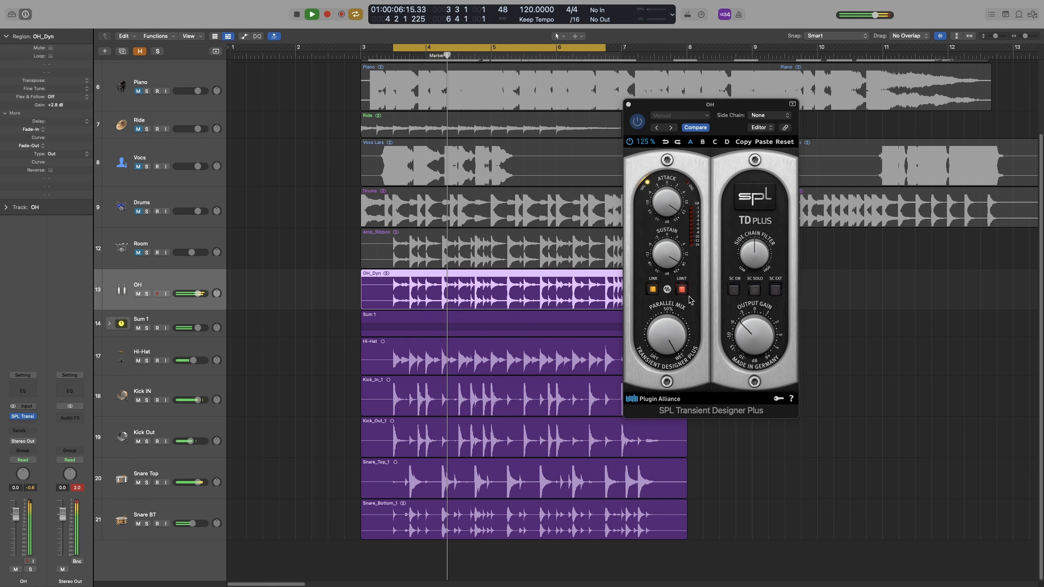
{"action": "left_click", "coordinate": [638, 127]}
{"action": "left_click", "coordinate": [638, 121]}
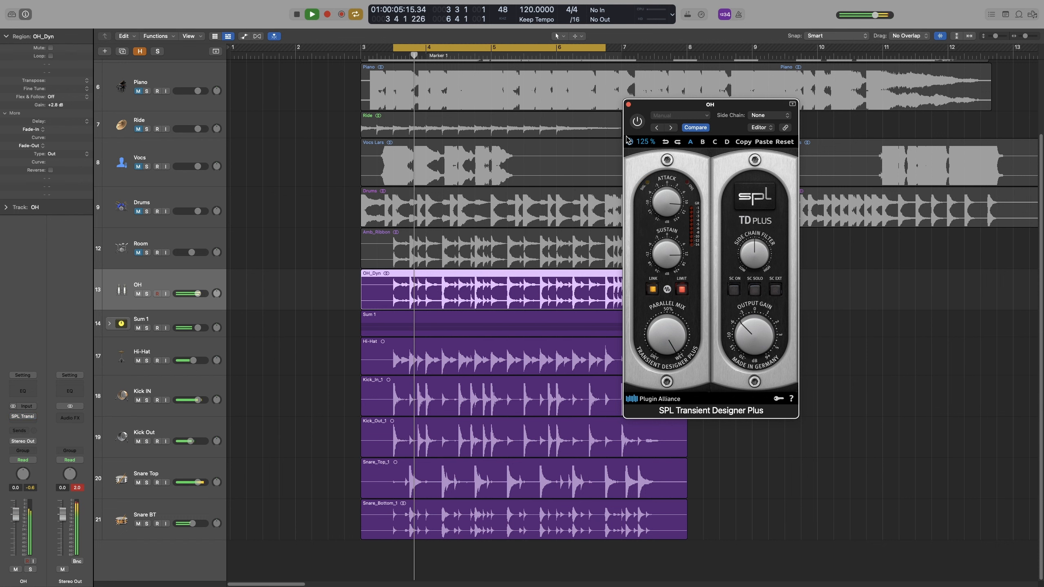
{"action": "left_click", "coordinate": [147, 294]}
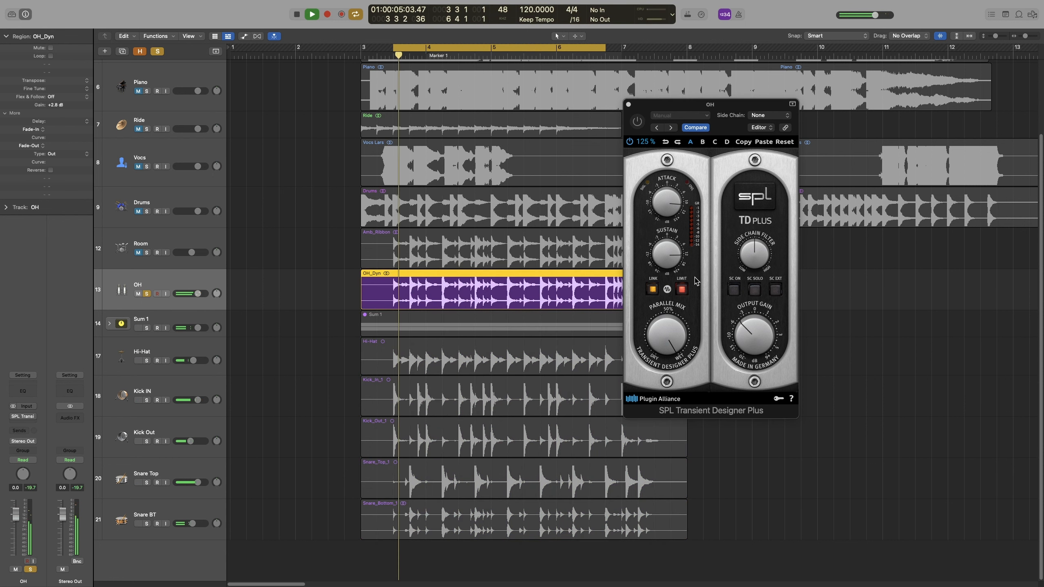
Step: Reactivate the overheads' Transient Designer Plus, raise its Output Gain slightly, and compare the soloed track with the plug-in bypassed and active
{"action": "left_click", "coordinate": [639, 126]}
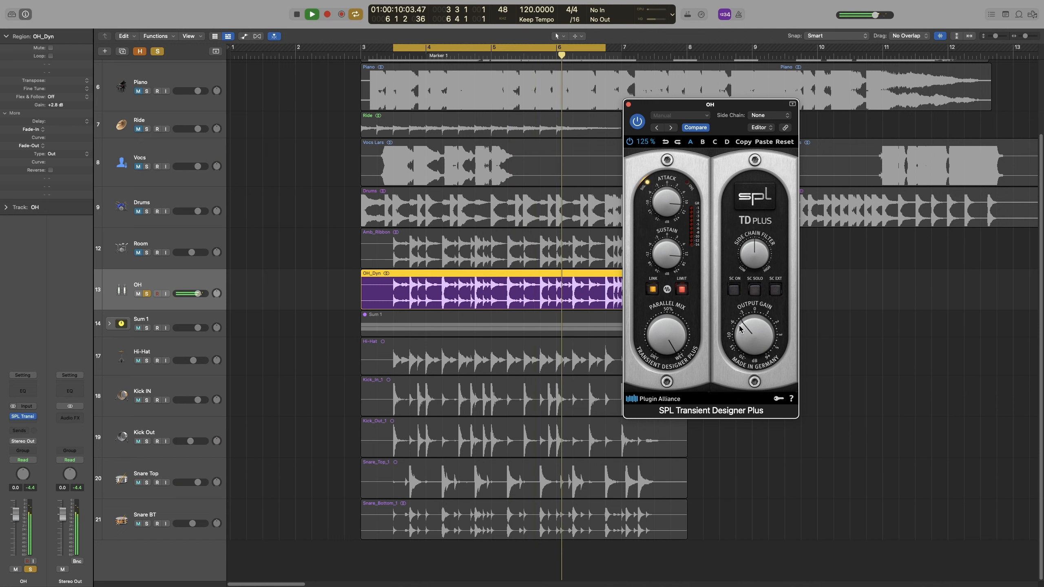
{"action": "left_click", "coordinate": [638, 124]}
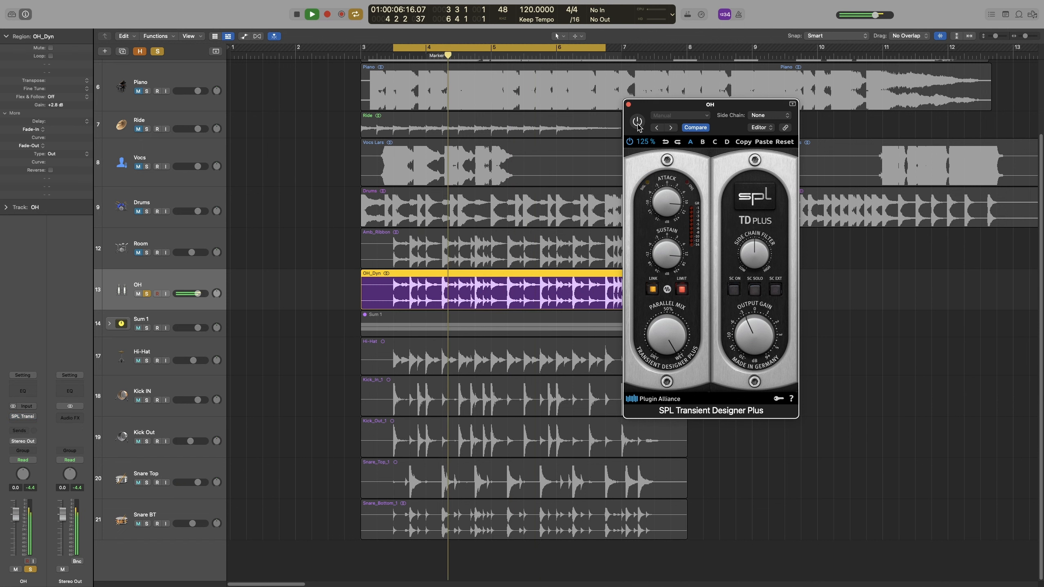
{"action": "left_click", "coordinate": [637, 123]}
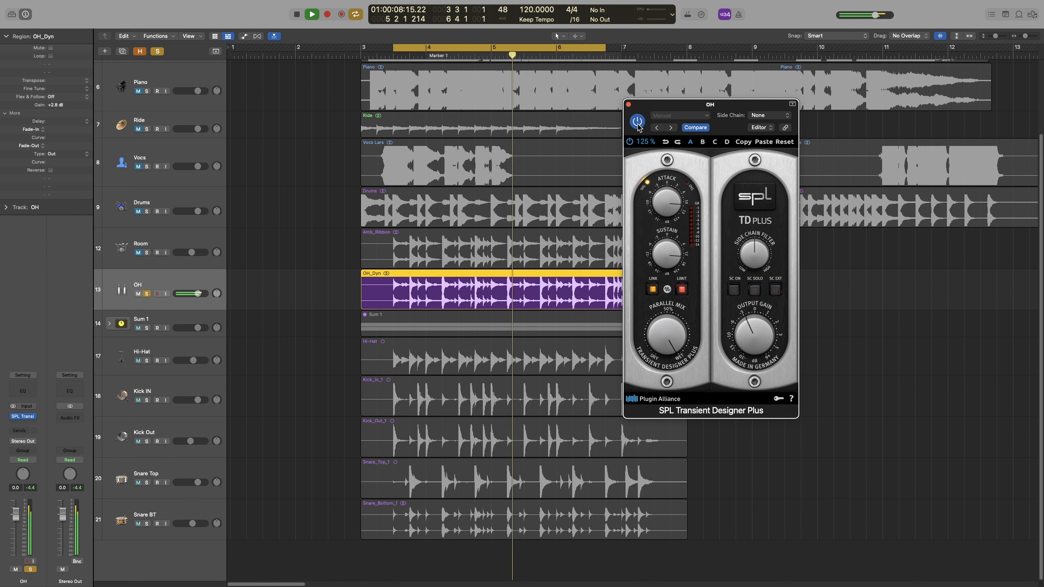
{"action": "key", "text": "space"}
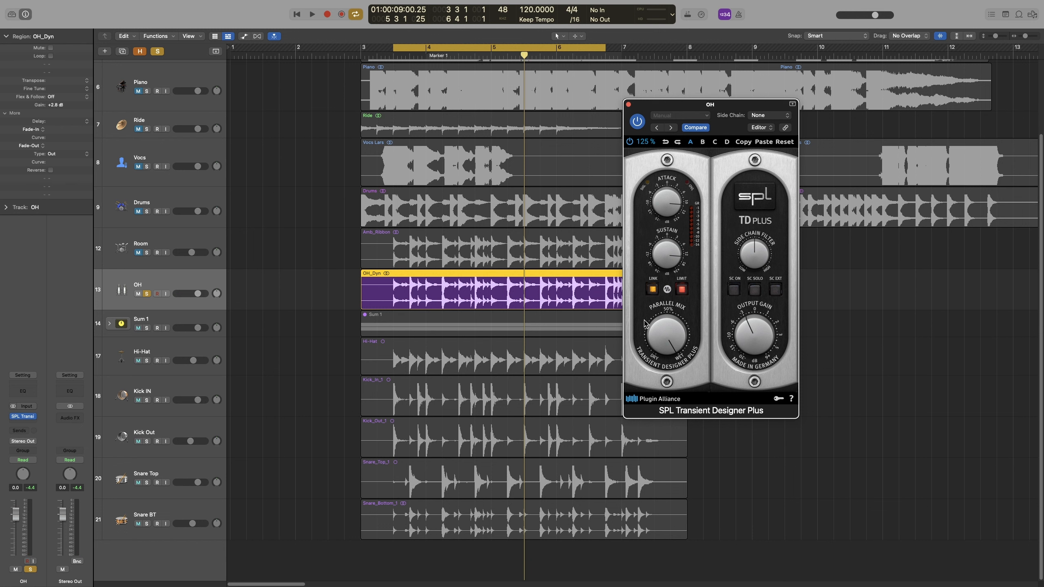
Step: Solo the Bass track instead of OH and play it with the cycle range set from 3 1 1 1 to 7 2 3 1
{"action": "left_click", "coordinate": [629, 104]}
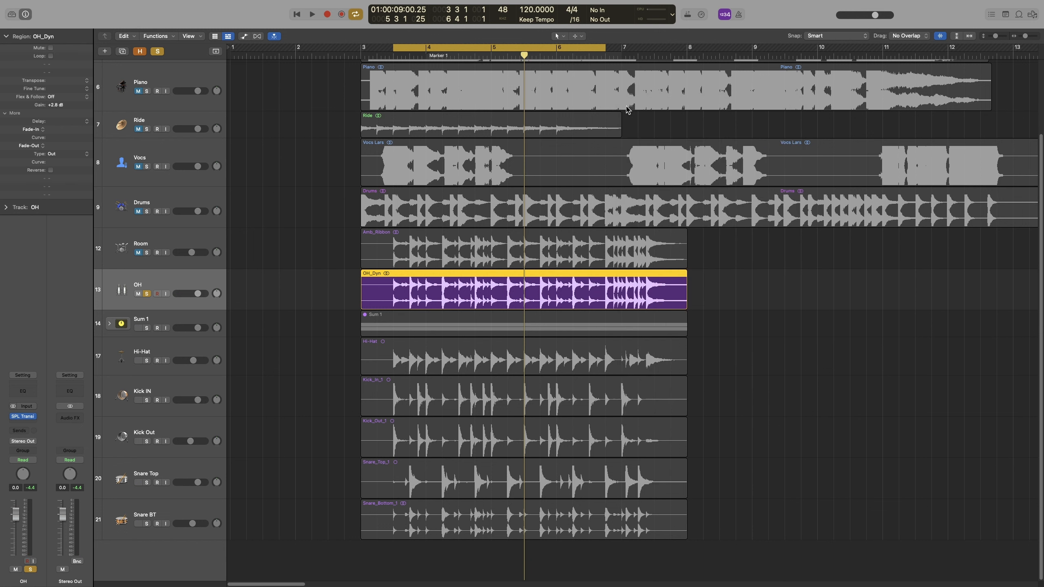
{"action": "left_click", "coordinate": [146, 294]}
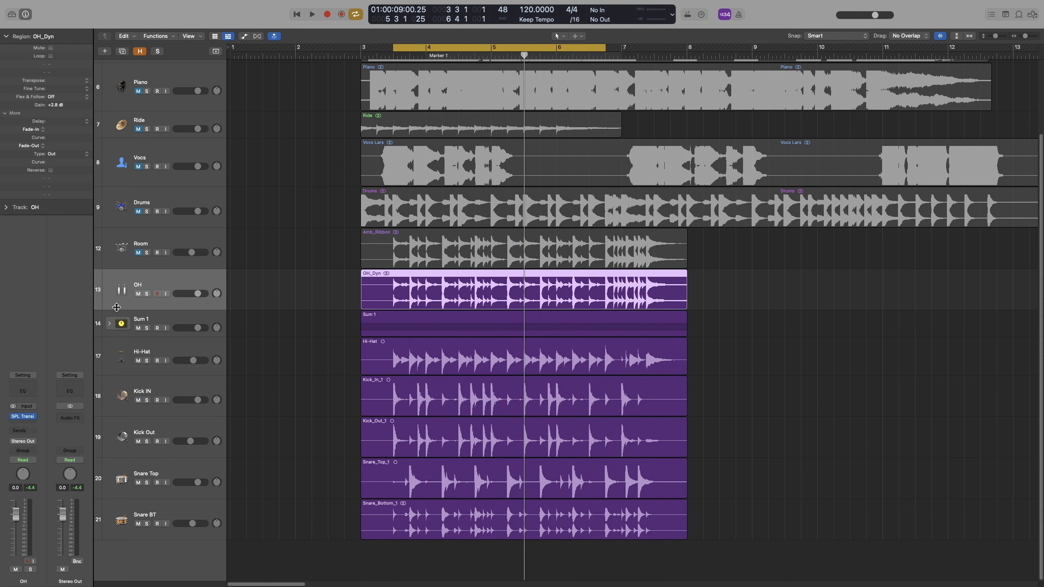
{"action": "scroll", "coordinate": [179, 384], "scroll_direction": "up", "scroll_amount": 3}
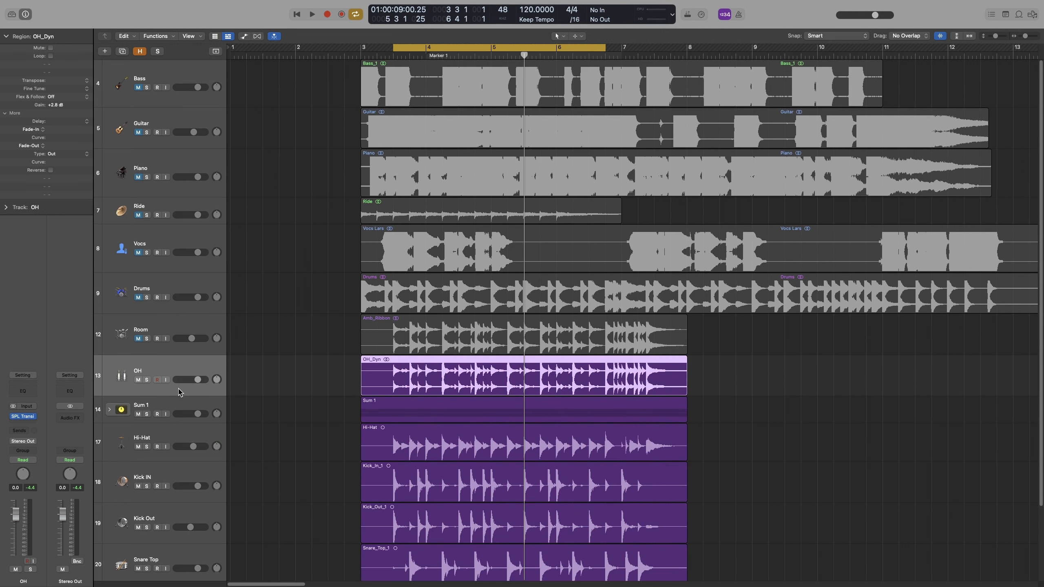
{"action": "left_click", "coordinate": [128, 94]}
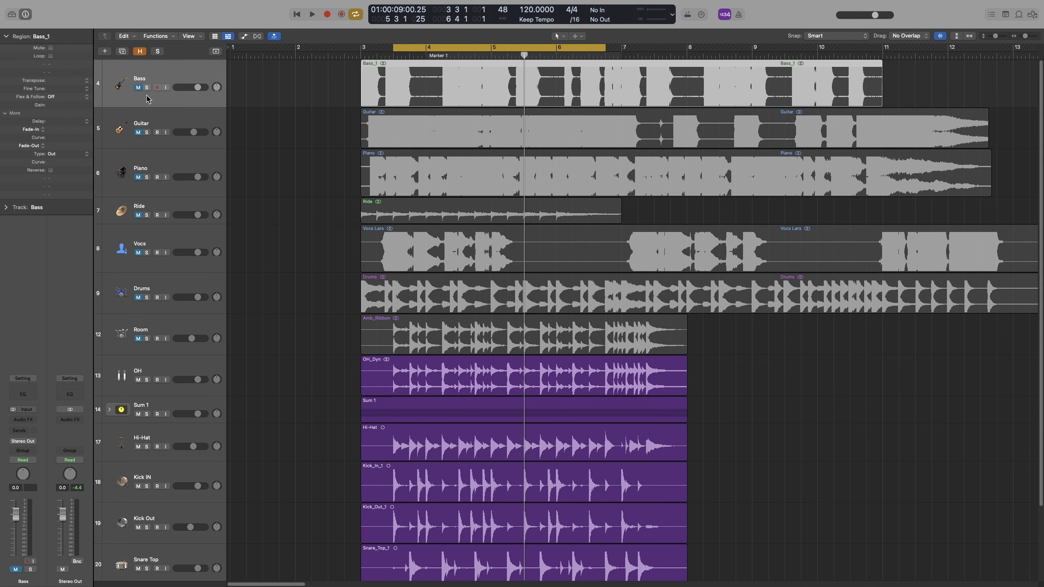
{"action": "left_click", "coordinate": [146, 87]}
{"action": "left_click_drag", "start_coordinate": [423, 52], "coordinate": [358, 128]}
{"action": "key", "text": "space"}
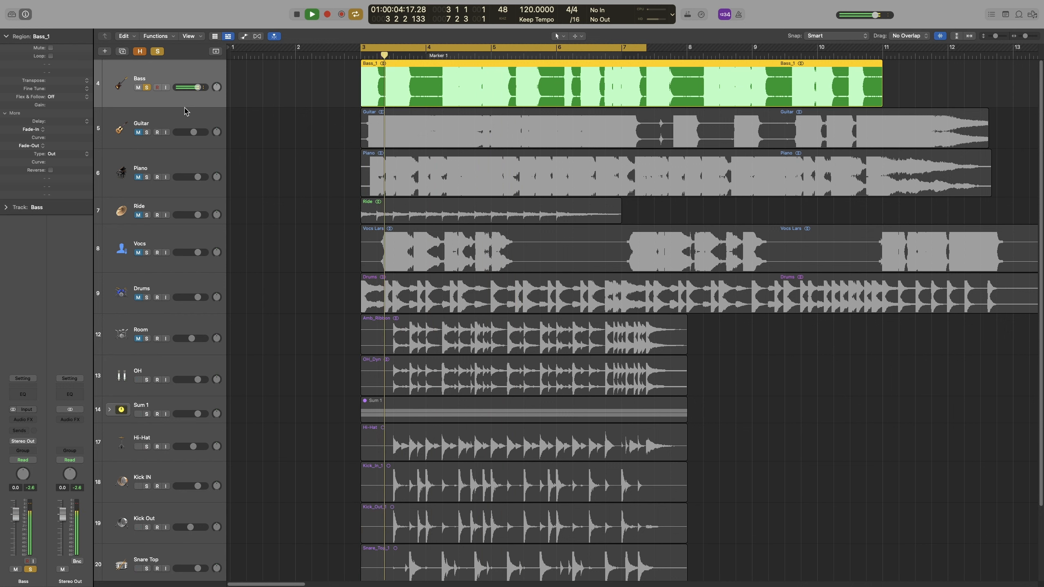
Step: Insert the Transient Shaper plug-in on the Bass track and set its Sustain Band to LOW
{"action": "left_click", "coordinate": [23, 419]}
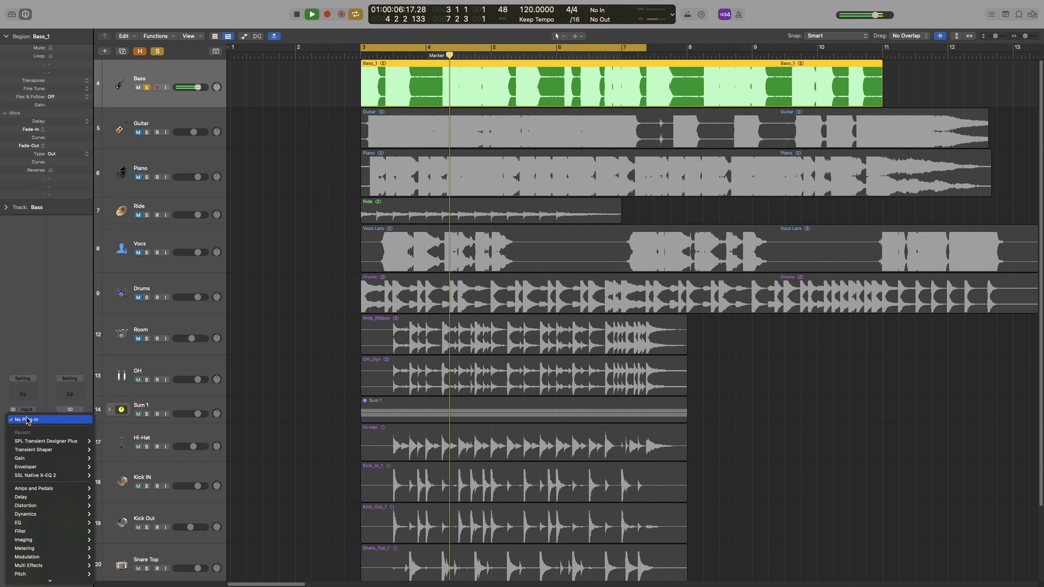
{"action": "left_click", "coordinate": [42, 450]}
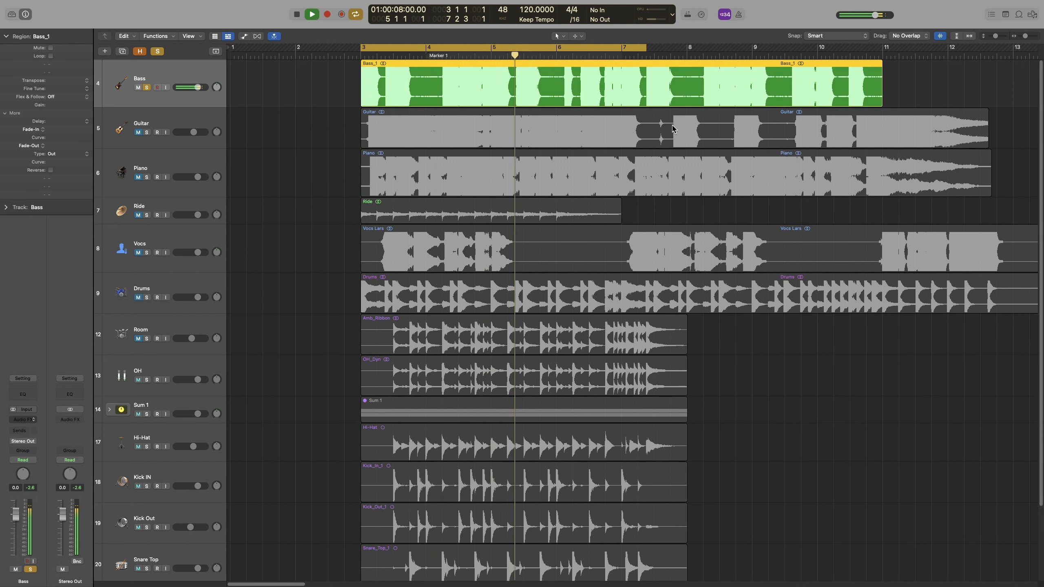
{"action": "left_click_drag", "start_coordinate": [479, 170], "coordinate": [557, 195]}
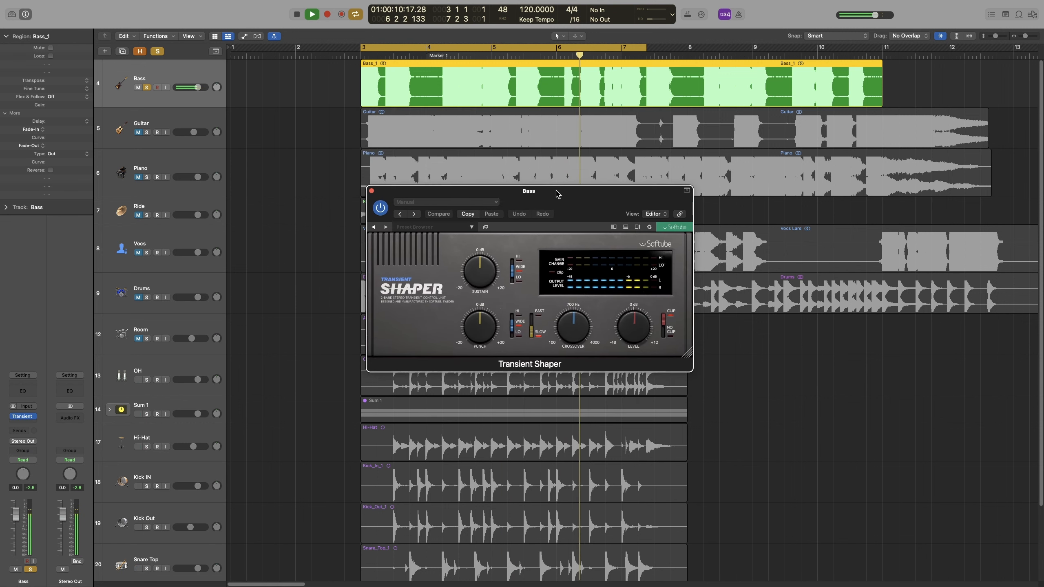
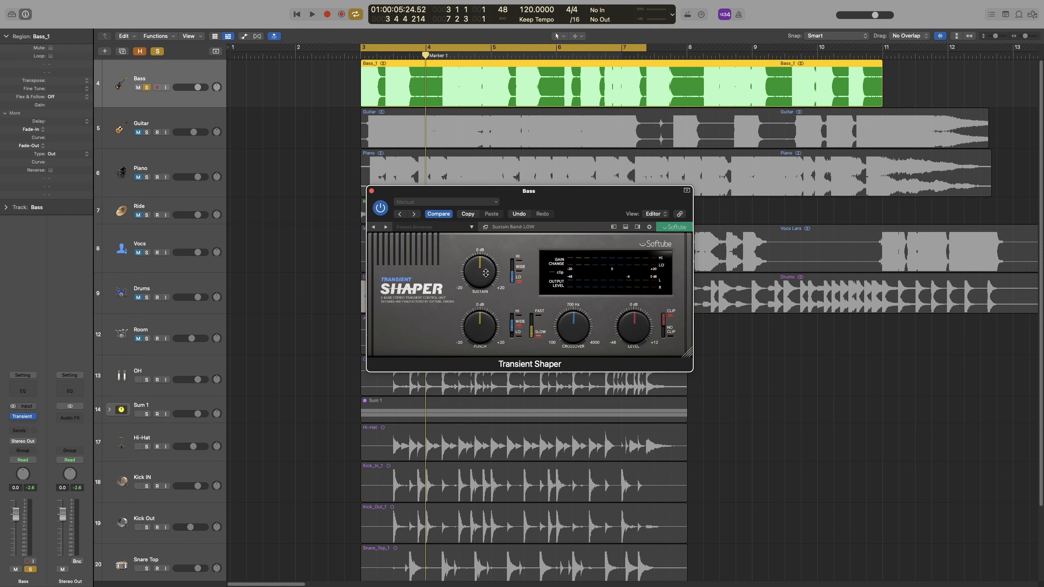
Step: Move the cycle range's start to 4 1 4 1 and raise the bass Transient Shaper's Sustain to 14.2 dB during playback
{"action": "key", "text": "space"}
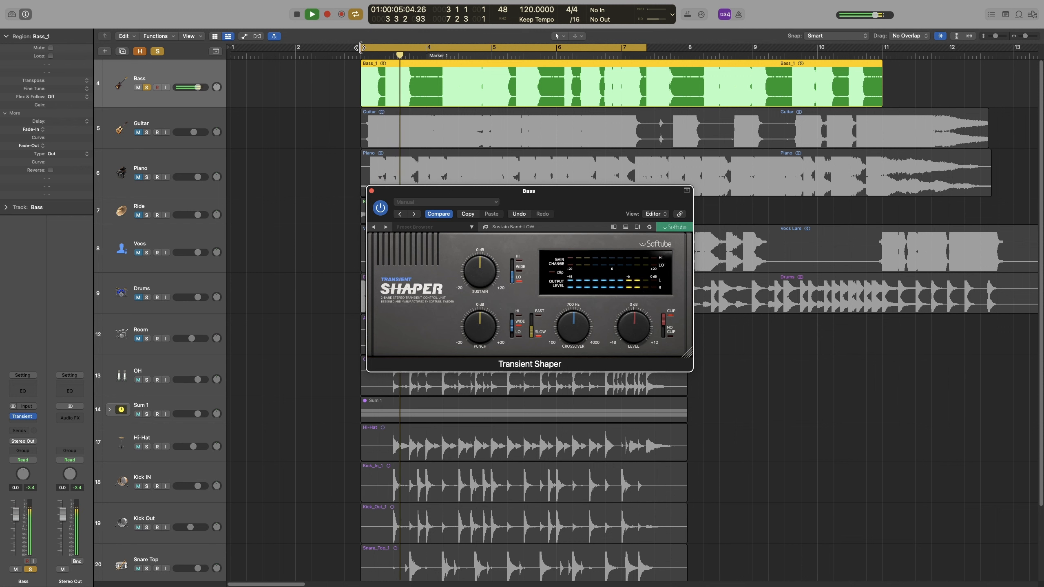
{"action": "left_click_drag", "start_coordinate": [363, 48], "coordinate": [438, 78]}
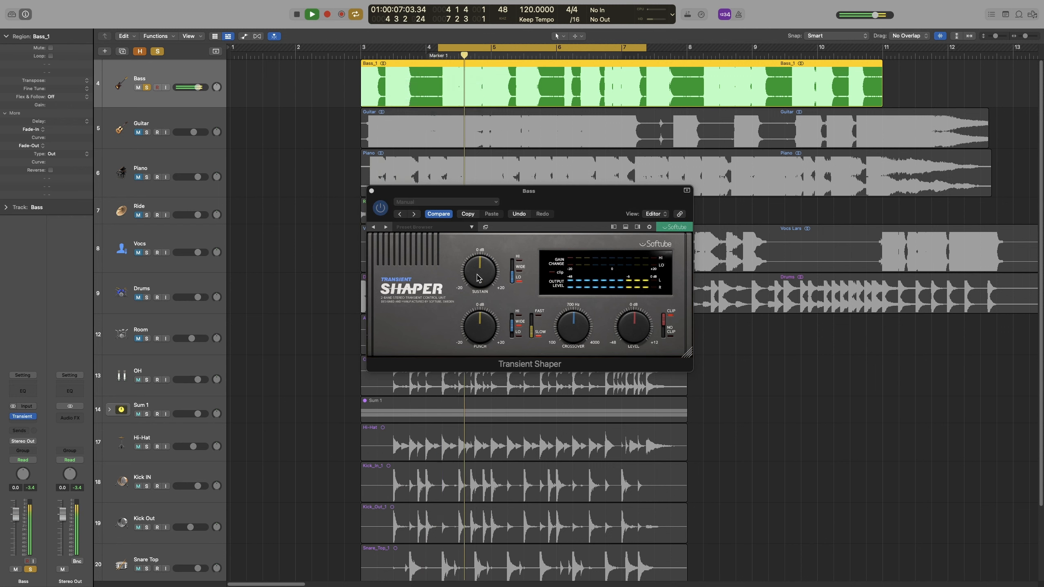
{"action": "left_click_drag", "start_coordinate": [479, 276], "coordinate": [480, 250]}
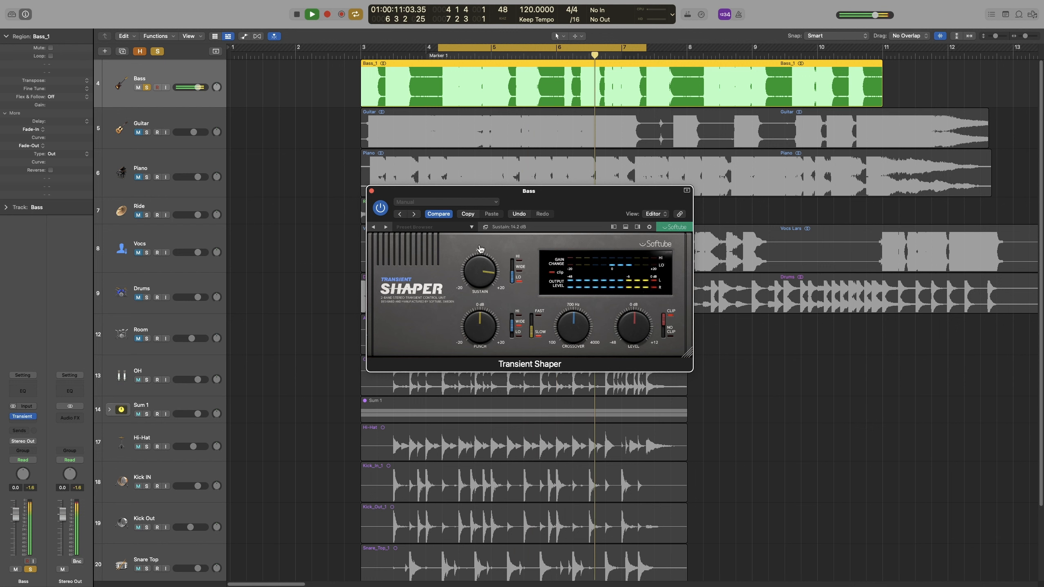
Step: Compare the soloed bass with the Transient Shaper active and bypassed, replaying from the start of the cycle range
{"action": "key", "text": "space"}
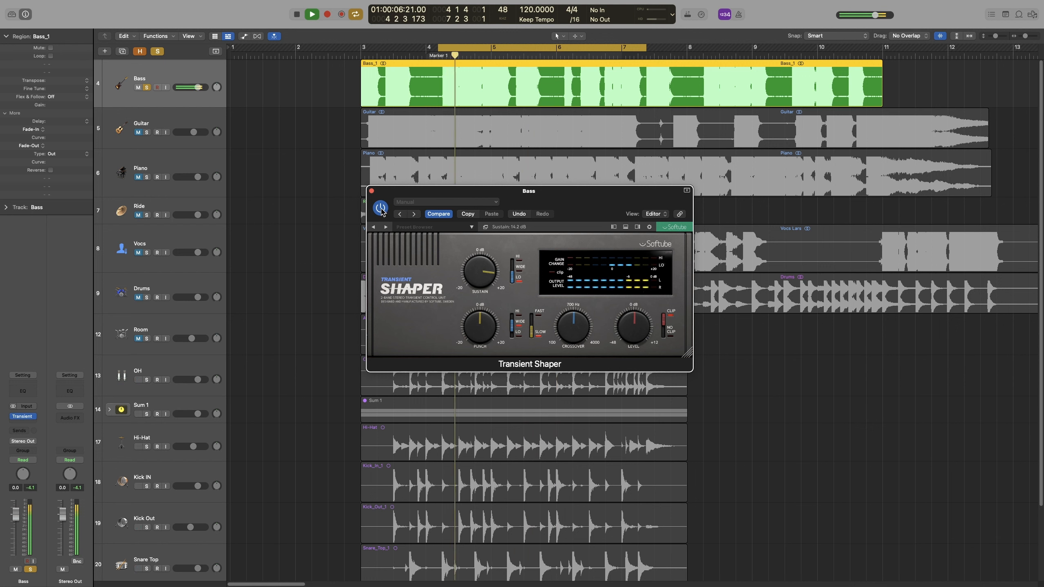
{"action": "left_click", "coordinate": [381, 208]}
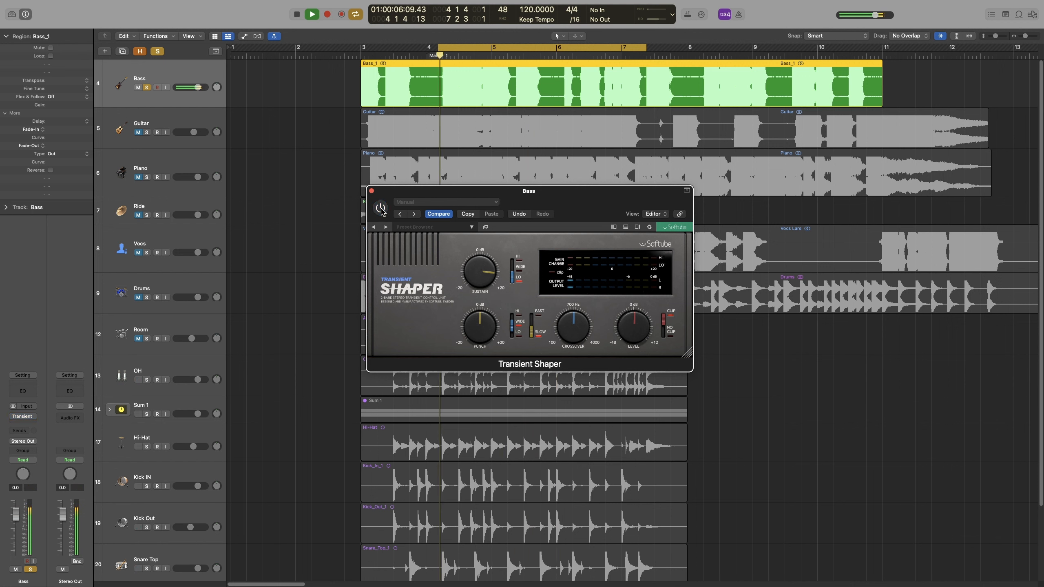
{"action": "key", "text": "space"}
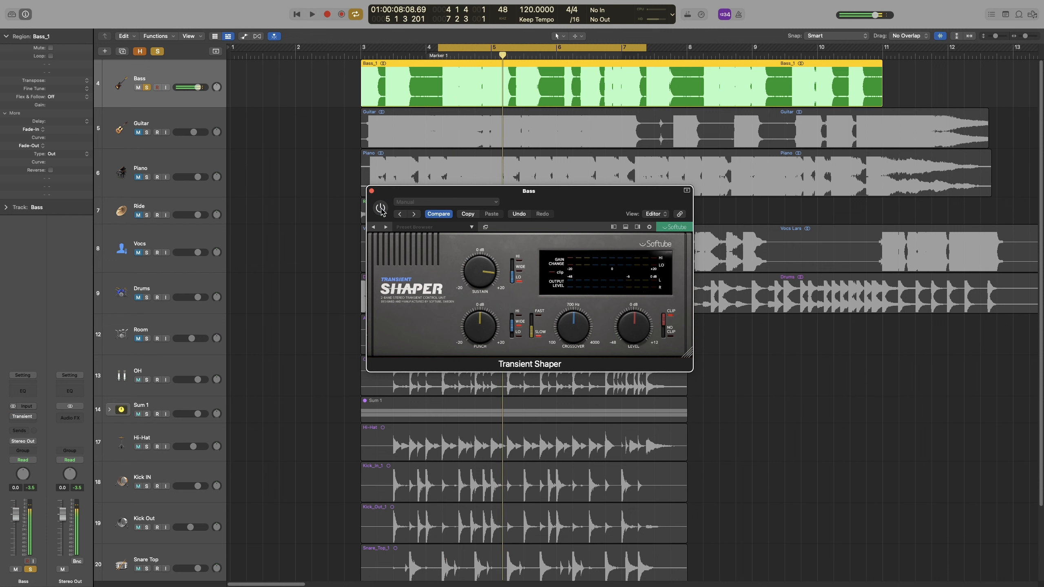
{"action": "key", "text": "space"}
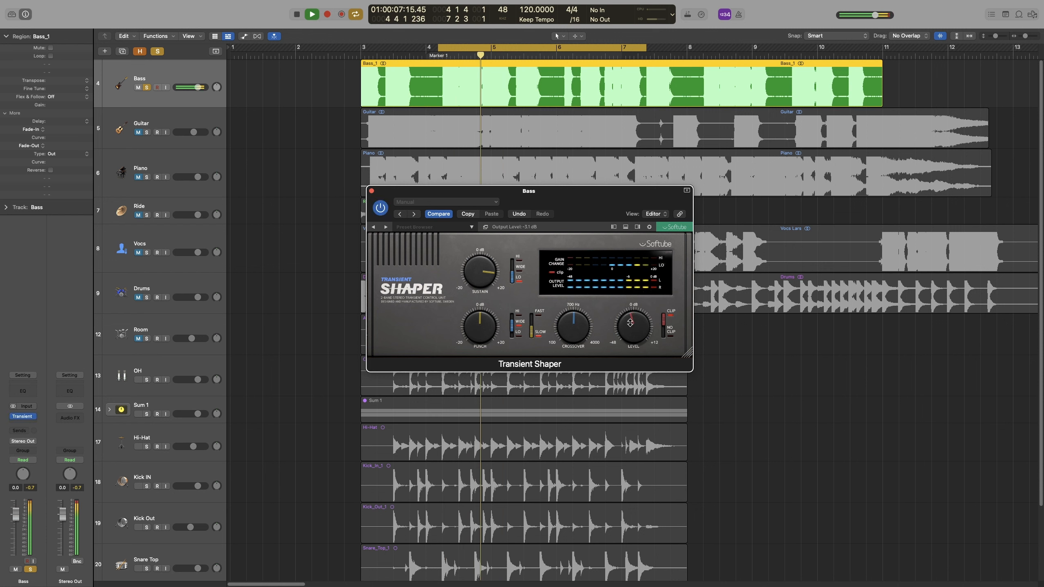
Step: Lower the bass Transient Shaper's Output Level below 0 dB and listen to the bass with the plug-in bypassed for comparison
{"action": "left_click_drag", "start_coordinate": [633, 320], "coordinate": [629, 325]}
{"action": "left_click", "coordinate": [381, 210]}
{"action": "key", "text": "space"}
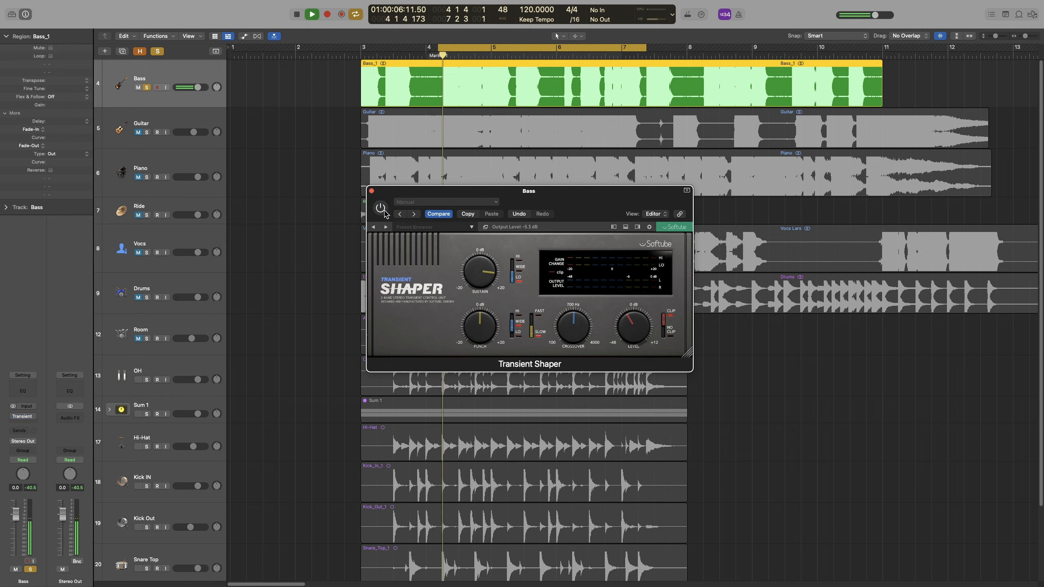
{"action": "key", "text": "space"}
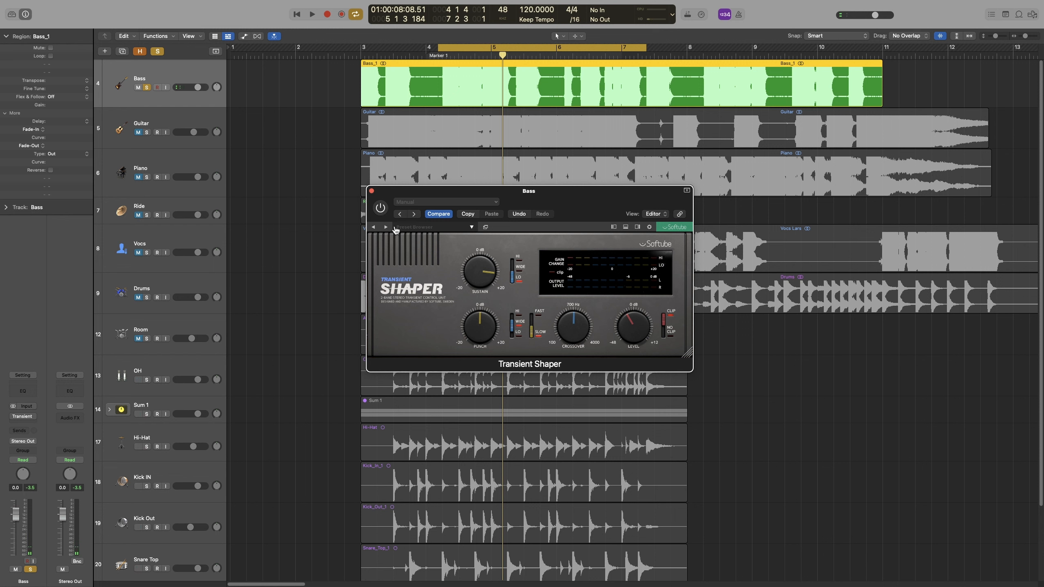
{"action": "key", "text": "space"}
Step: Set the bass Transient Shaper's Sustain to -14.2 dB, reactivate the plug-in and replay the cycle range
{"action": "mouse_move", "coordinate": [482, 273]}
{"action": "left_mouse_down"}
{"action": "mouse_move", "coordinate": [482, 328]}
{"action": "mouse_move", "coordinate": [487, 288]}
{"action": "left_mouse_up"}
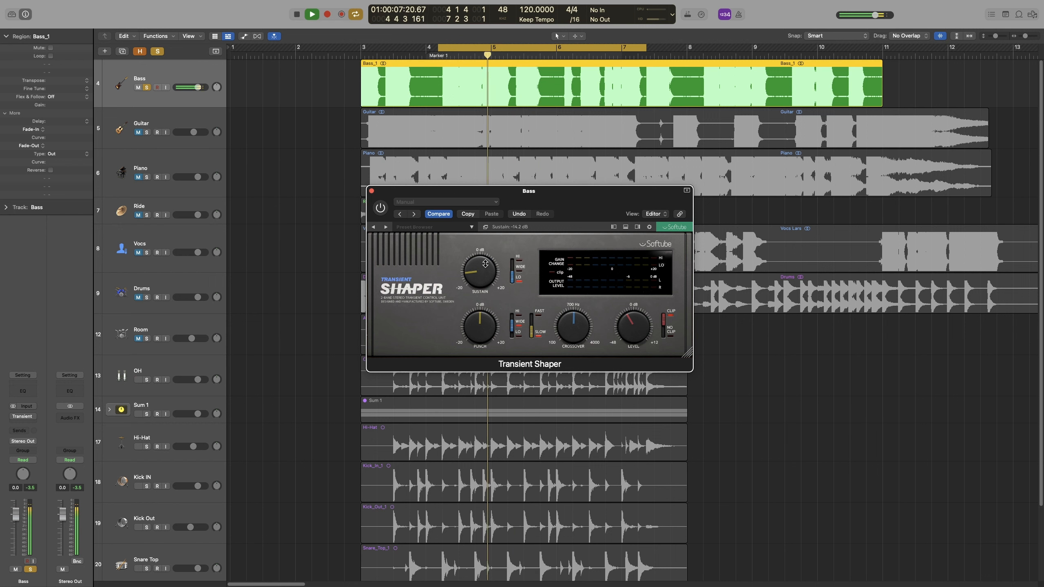
{"action": "left_click", "coordinate": [380, 208]}
{"action": "key", "text": "space"}
{"action": "key", "text": "space"}
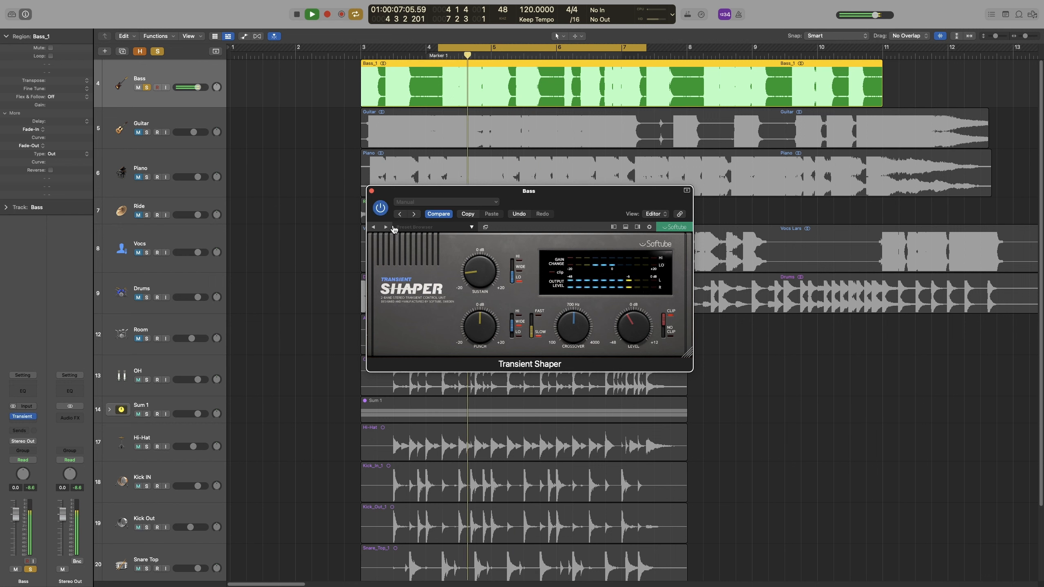
Step: Set the bass plug-in's Sustain to -9.6 dB with the Output Level back at 0 dB, and compare the bass bypassed and active
{"action": "mouse_move", "coordinate": [484, 272]}
{"action": "left_mouse_down"}
{"action": "mouse_move", "coordinate": [484, 260]}
{"action": "mouse_move", "coordinate": [478, 268]}
{"action": "left_mouse_up"}
{"action": "key", "text": "space"}
{"action": "key", "text": "space"}
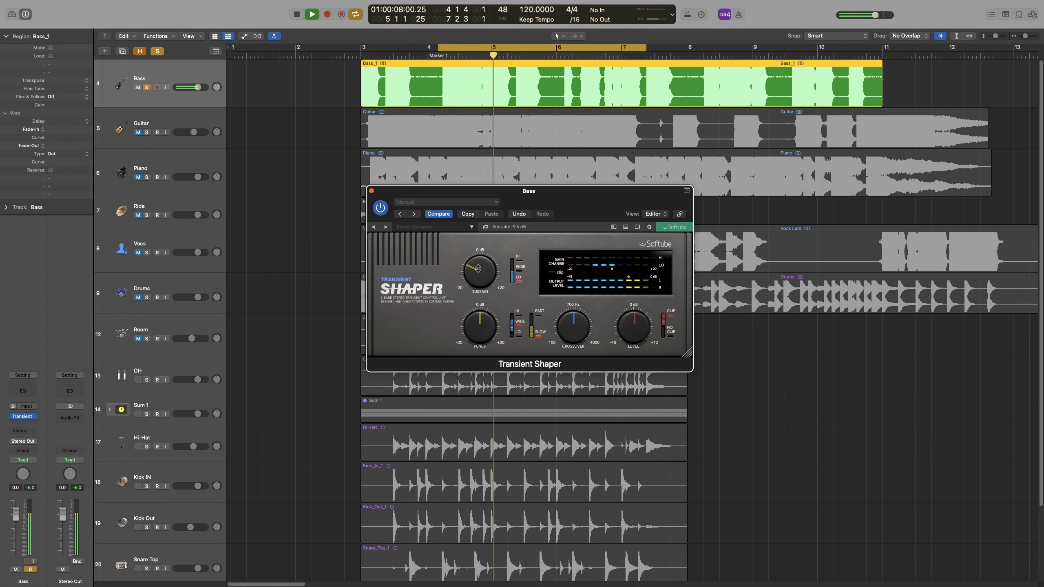
{"action": "left_click", "coordinate": [380, 207]}
{"action": "key", "text": "space"}
{"action": "key", "text": "space"}
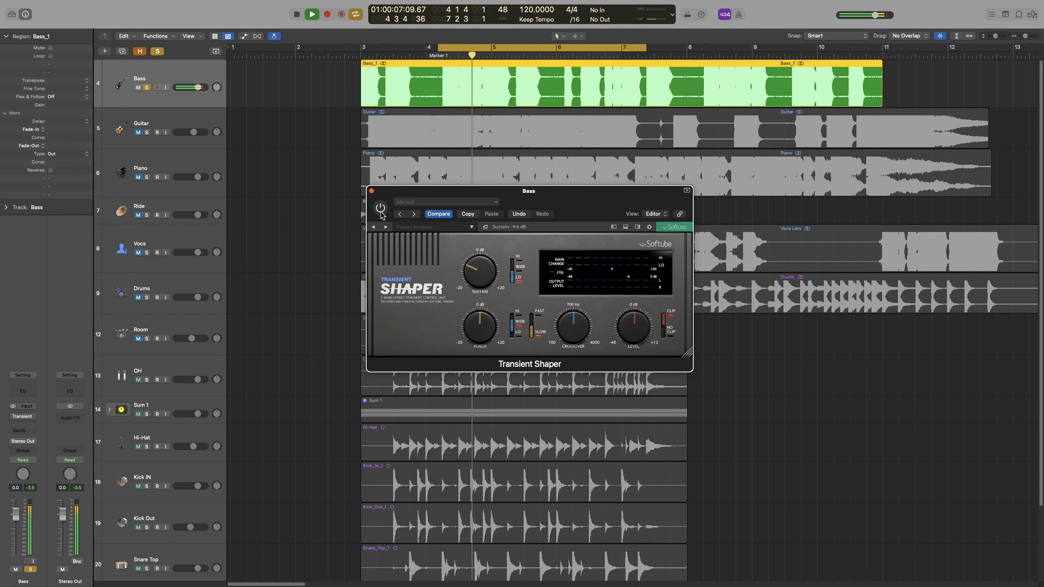
{"action": "left_click", "coordinate": [380, 208]}
{"action": "key", "text": "space"}
{"action": "key", "text": "space"}
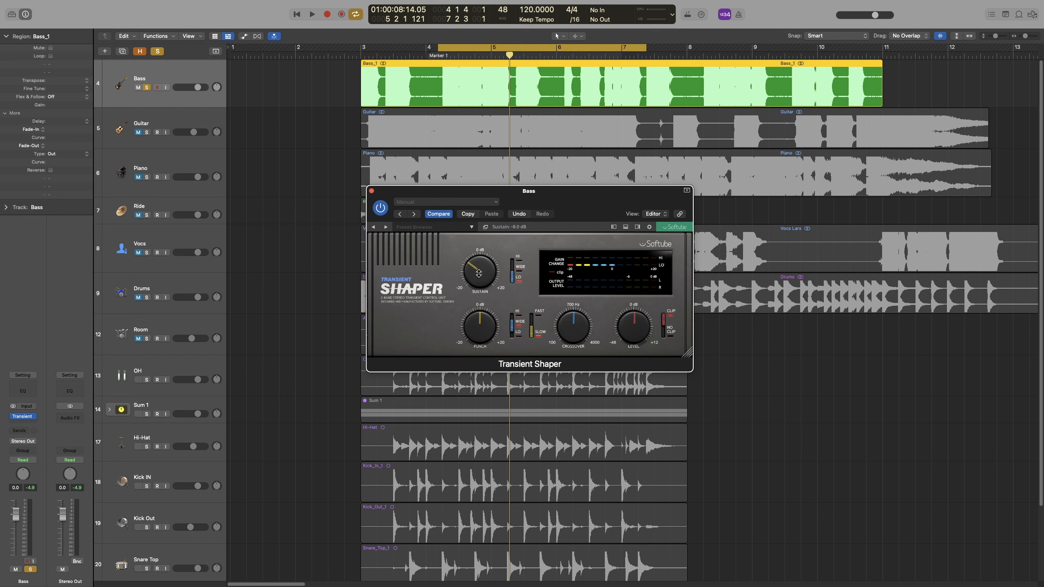
Step: Set the bass Transient Shaper's Sustain to -6.4 dB and compare the bass with the plug-in active and bypassed
{"action": "key", "text": "space"}
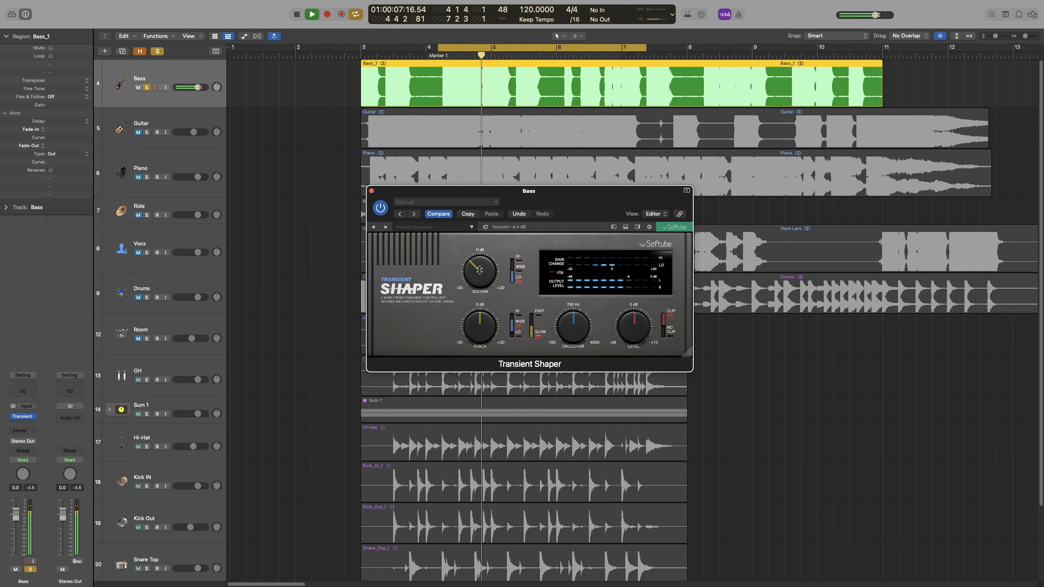
{"action": "left_click", "coordinate": [380, 208]}
{"action": "key", "text": "space"}
{"action": "key", "text": "space"}
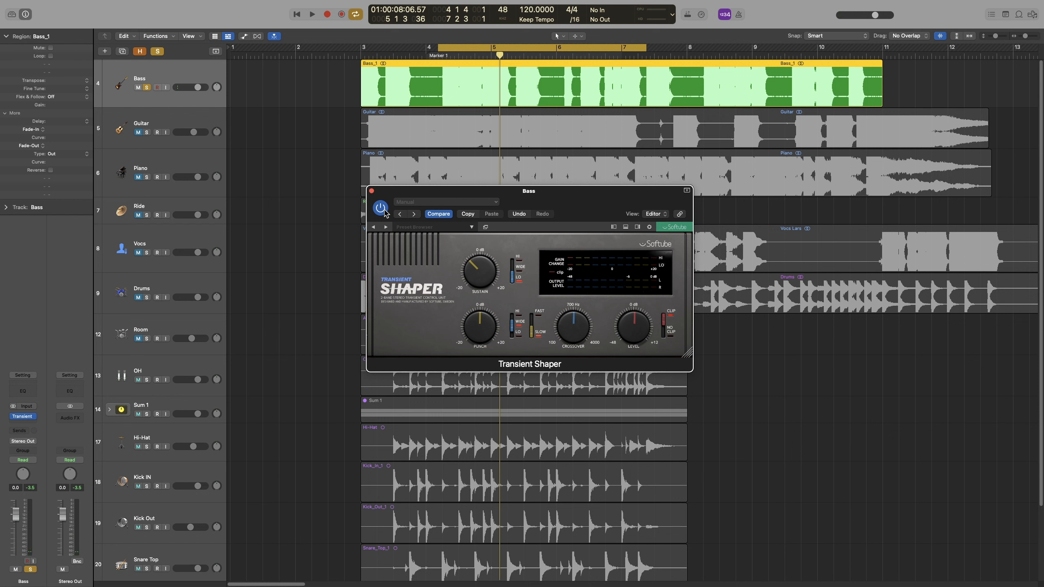
Step: Lower the bass Transient Shaper's crossover frequency below 700 Hz while the soloed bass plays, and stop playback
{"action": "key", "text": "space"}
{"action": "left_click_drag", "start_coordinate": [584, 332], "coordinate": [575, 340]}
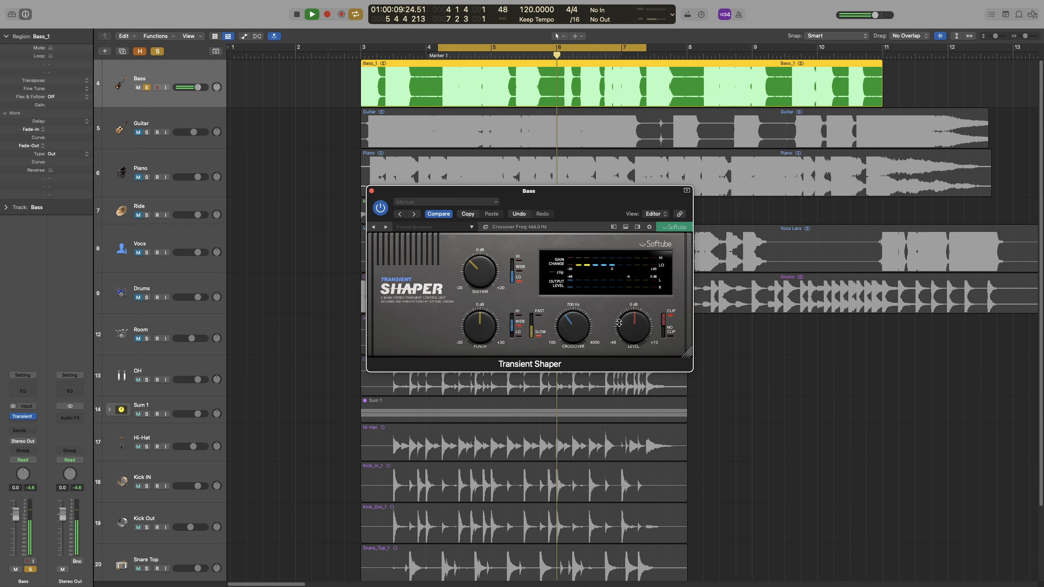
{"action": "key", "text": "space"}
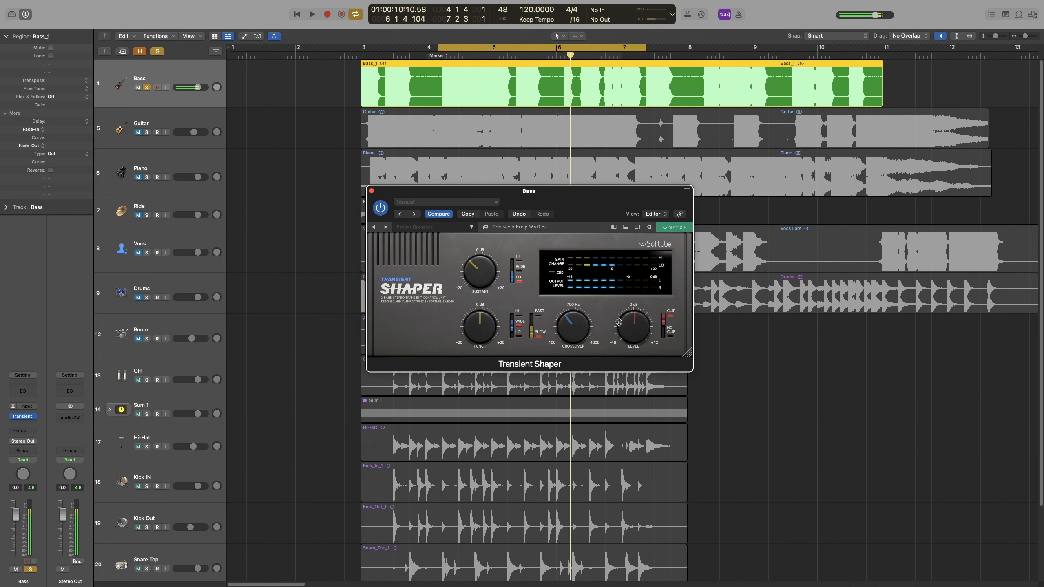
Step: Close the Bass track's Transient Shaper window and solo the Guitar track instead of Bass
{"action": "left_click", "coordinate": [371, 192]}
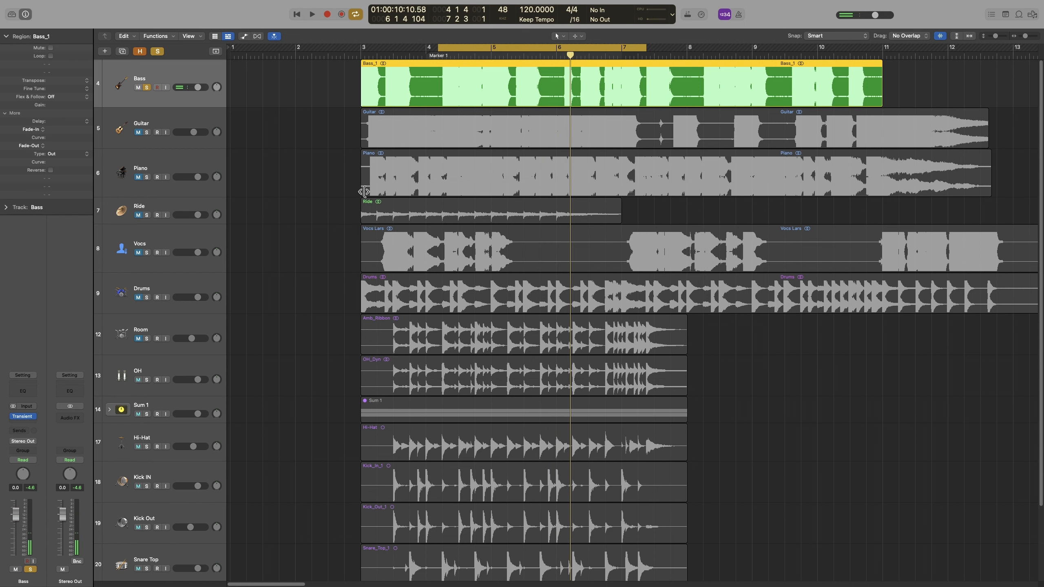
{"action": "left_click", "coordinate": [146, 88]}
{"action": "left_click", "coordinate": [147, 133]}
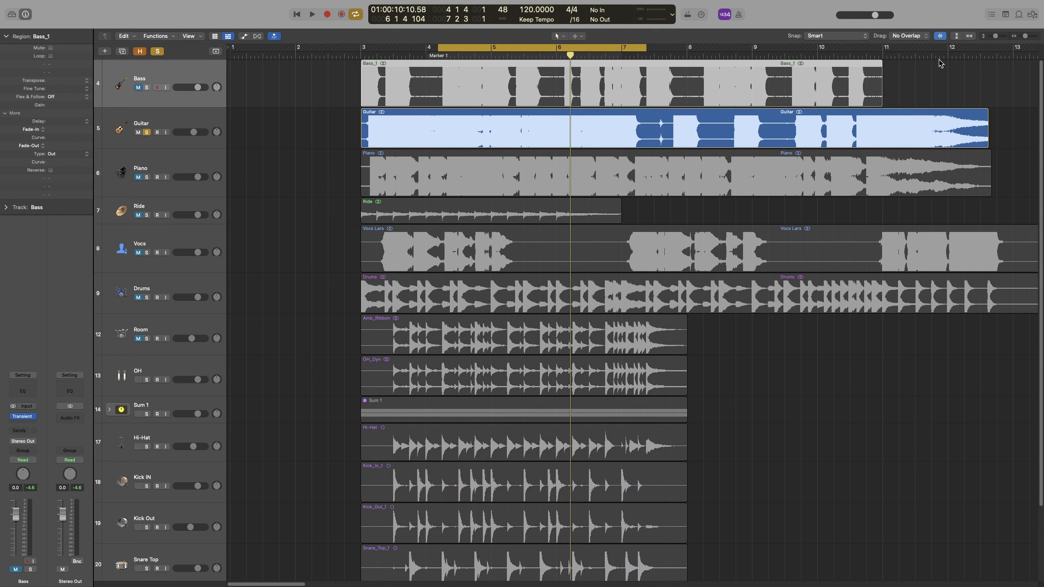
Step: Reduce the waveform zoom of the regions and enlarge the Guitar track's height
{"action": "left_click_drag", "start_coordinate": [940, 37], "coordinate": [940, 83]}
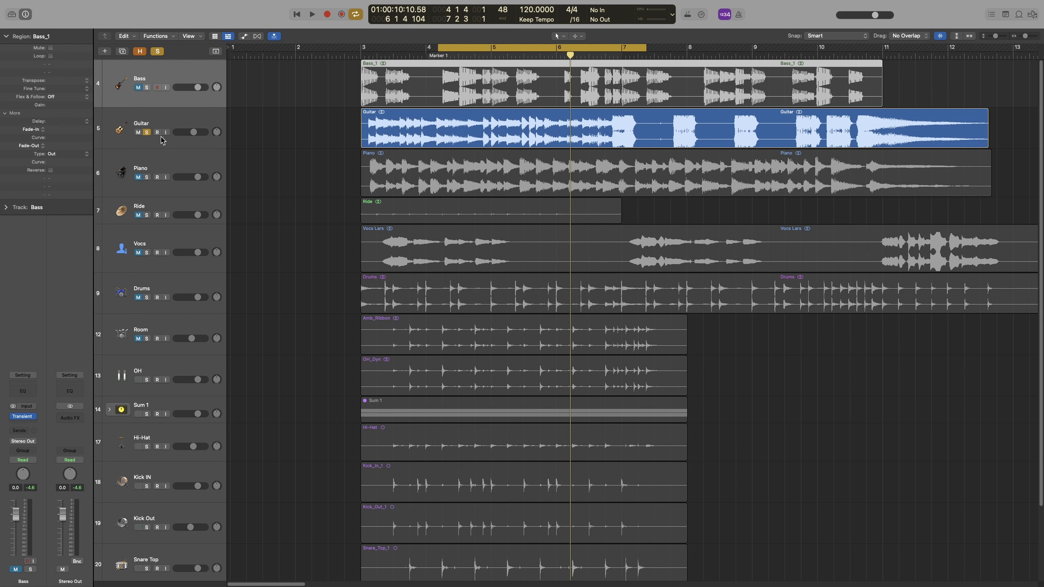
{"action": "left_click_drag", "start_coordinate": [161, 147], "coordinate": [161, 215]}
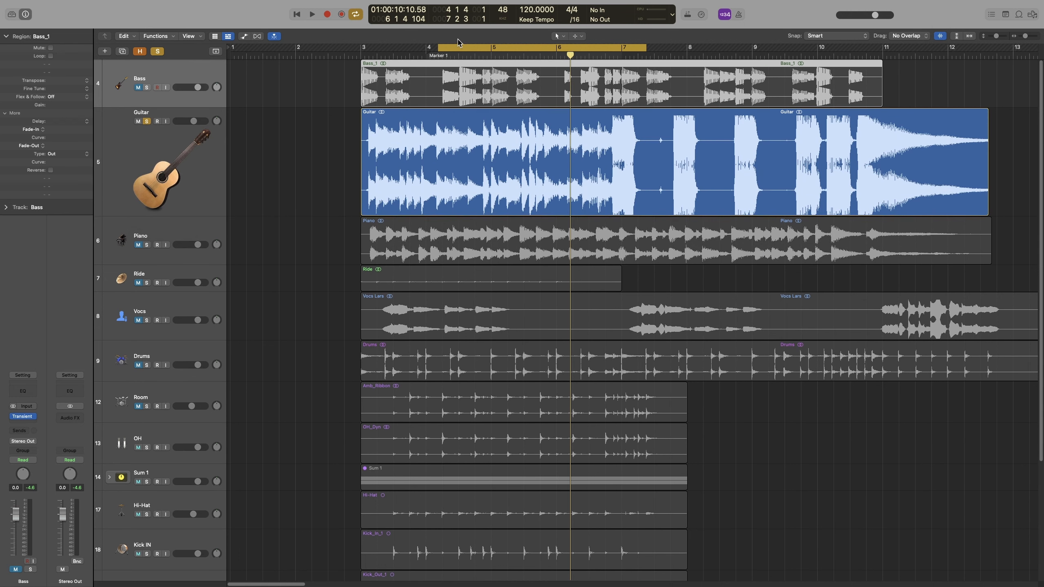
Step: Set the cycle range from 3 1 3 1 to 6 4 2 1, select the Guitar track and audition it soloed
{"action": "left_click_drag", "start_coordinate": [461, 46], "coordinate": [379, 46]}
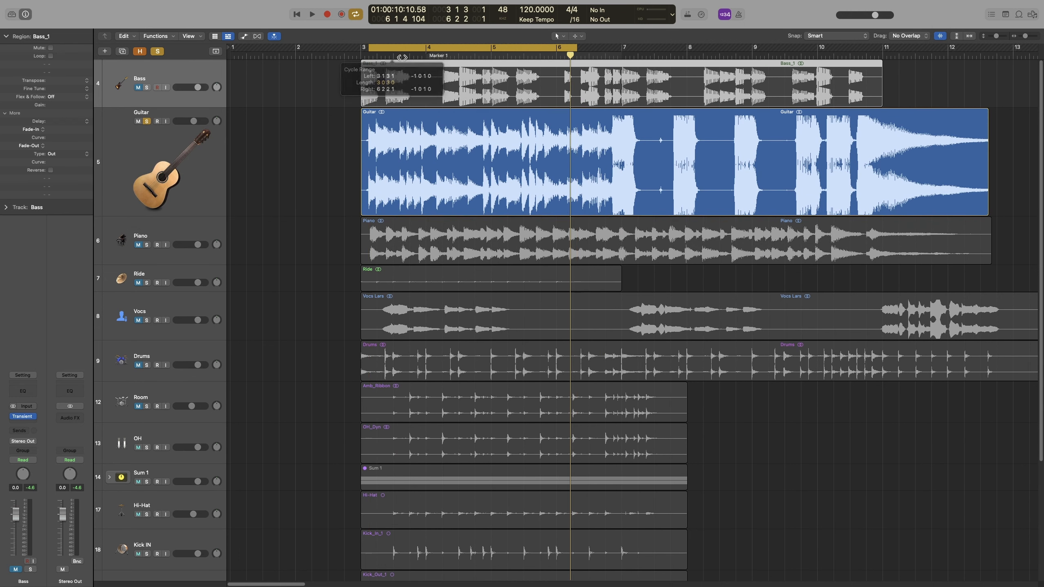
{"action": "left_click_drag", "start_coordinate": [574, 48], "coordinate": [609, 65]}
{"action": "key", "text": "space"}
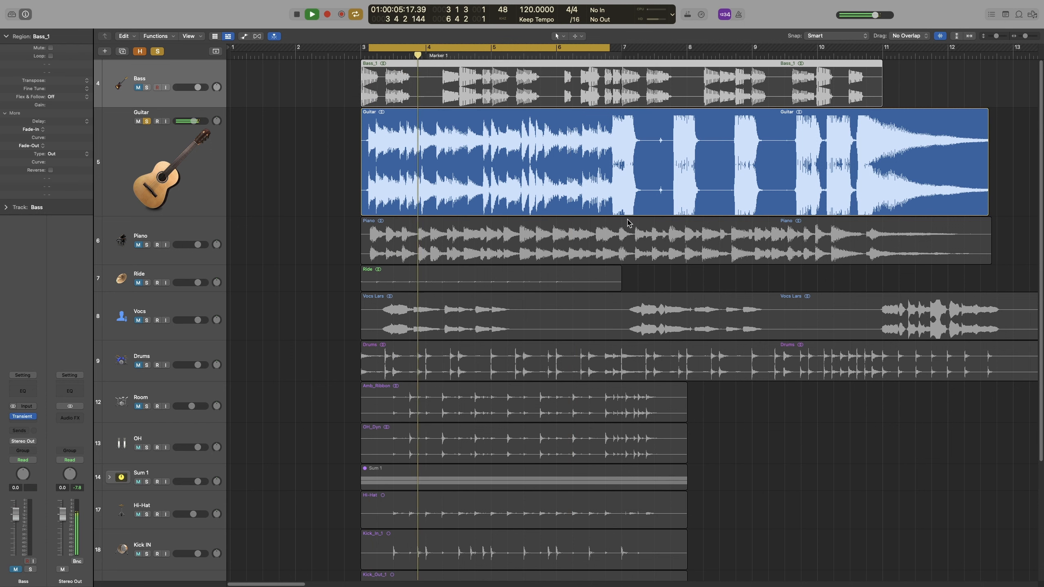
{"action": "left_click", "coordinate": [199, 197]}
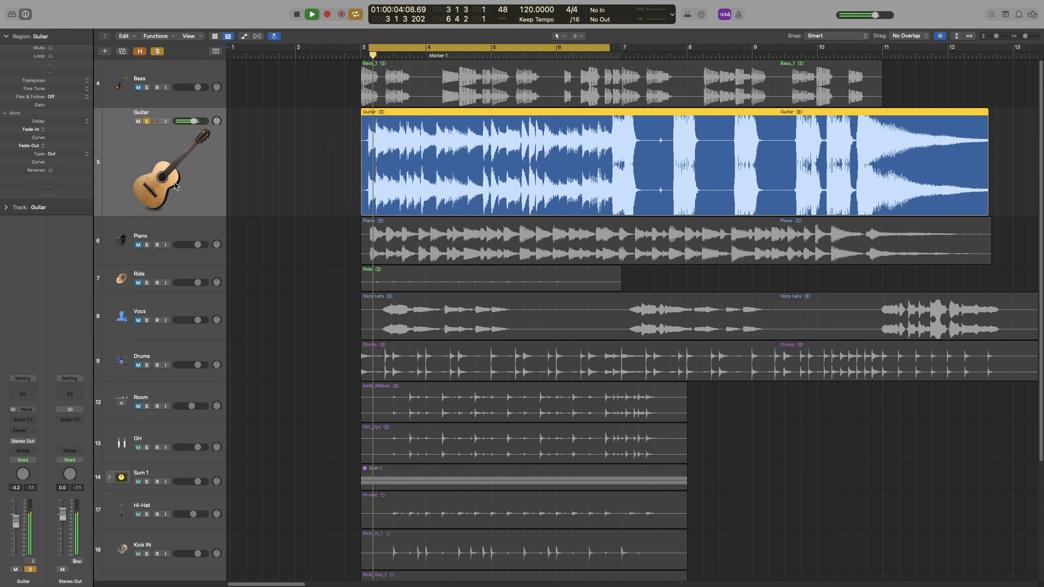
{"action": "key", "text": "space"}
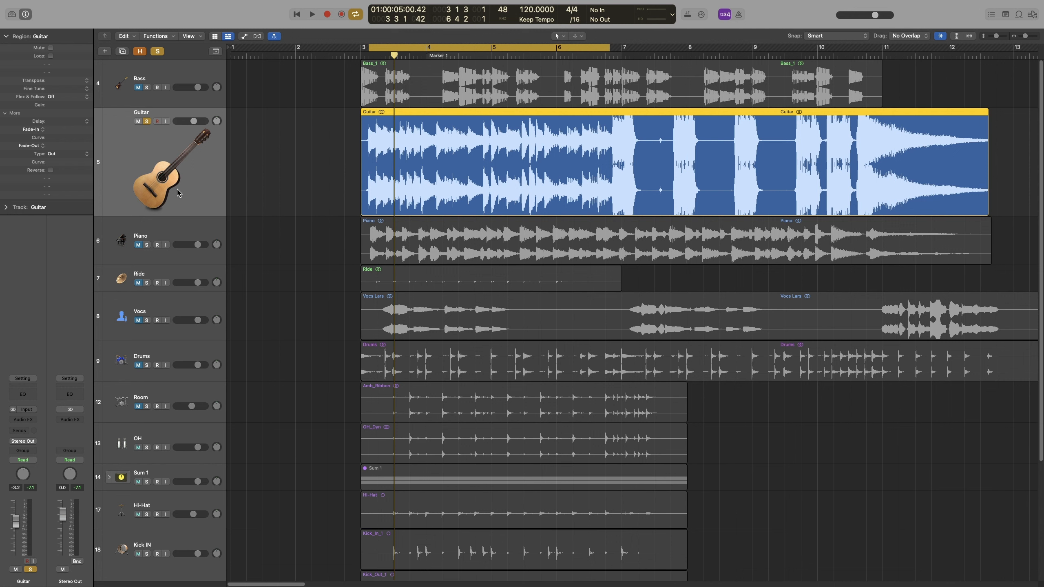
Step: Insert the Transient Shaper on the Guitar track, start playback and move the plug-in window clear of the waveform's start
{"action": "left_click", "coordinate": [31, 422]}
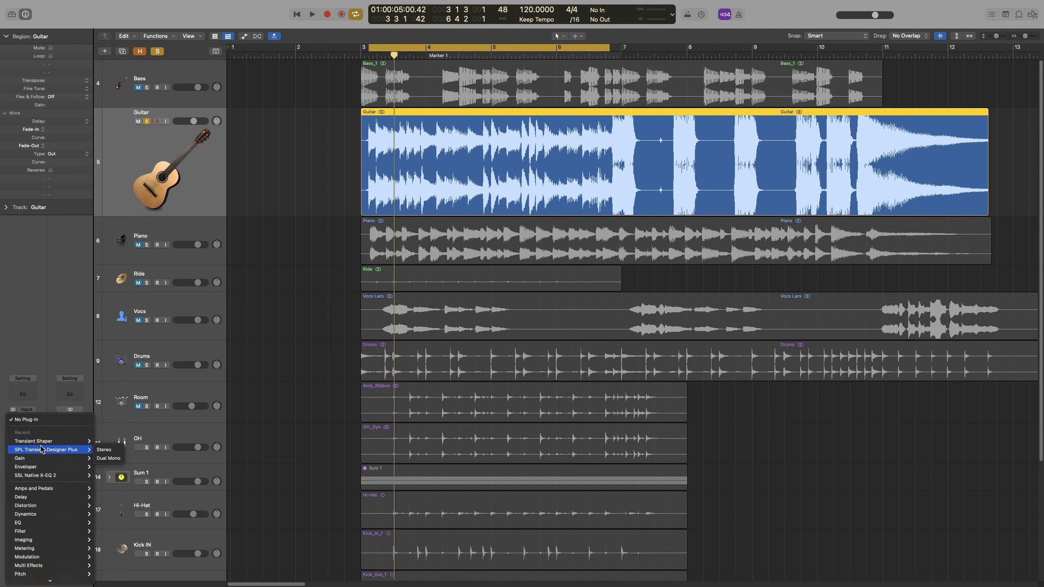
{"action": "left_click", "coordinate": [34, 442]}
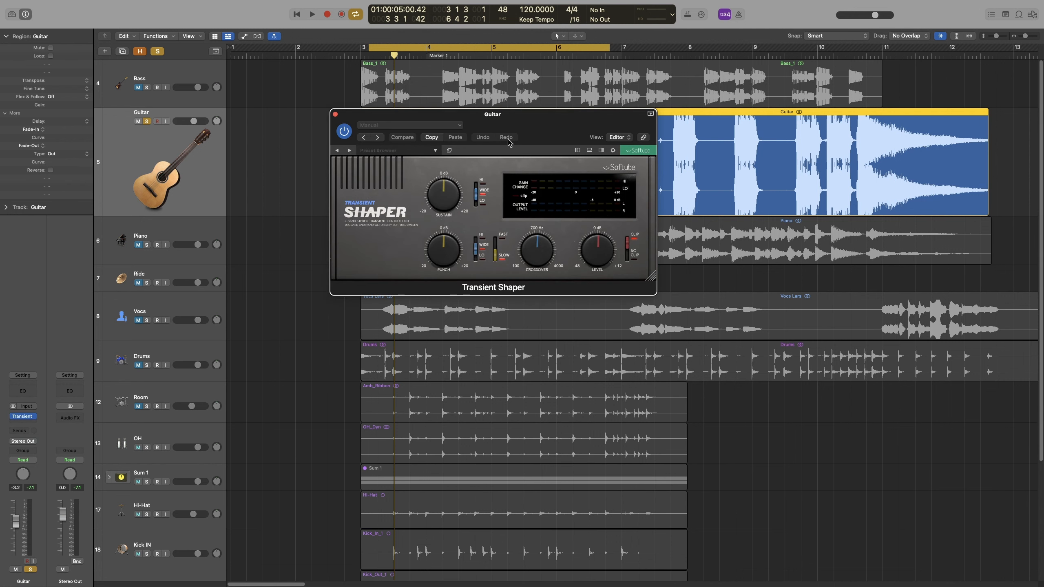
{"action": "key", "text": "space"}
{"action": "left_click_drag", "start_coordinate": [547, 120], "coordinate": [614, 144]}
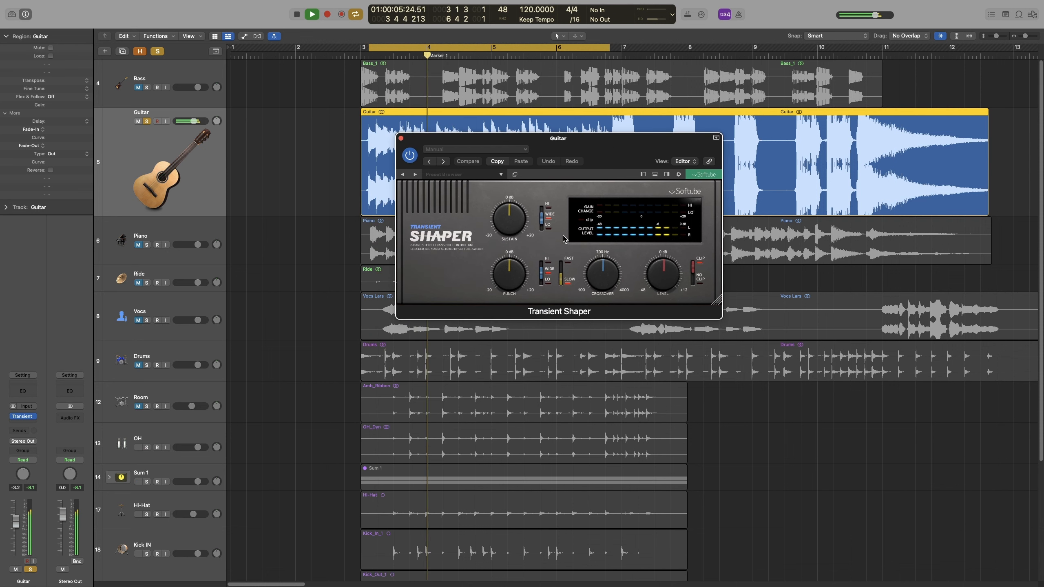
Step: Set the guitar Transient Shaper's Sustain band to HI and its Sustain to 8.4 dB while auditioning the track
{"action": "key", "text": "space"}
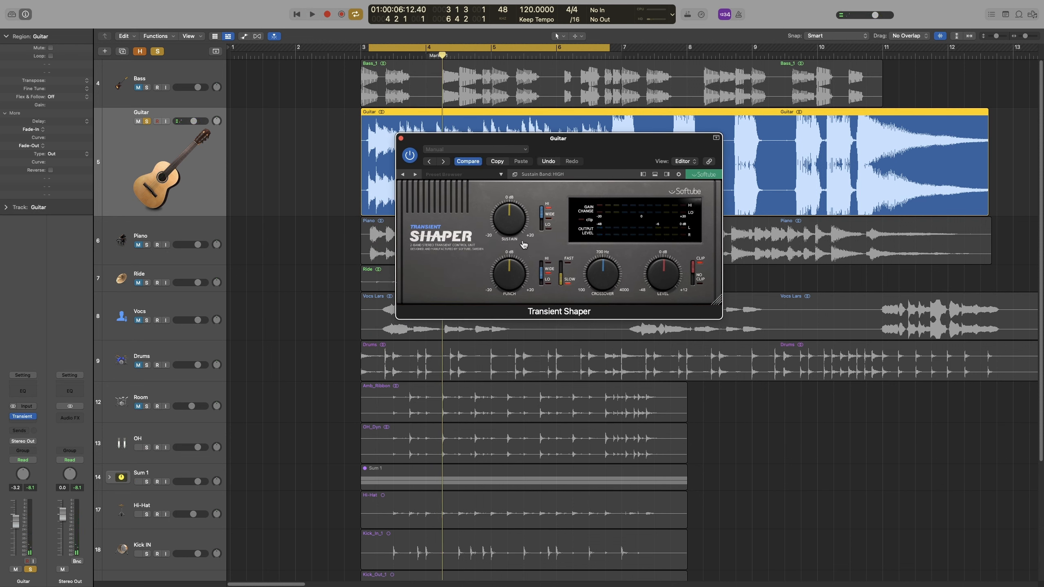
{"action": "key", "text": "space"}
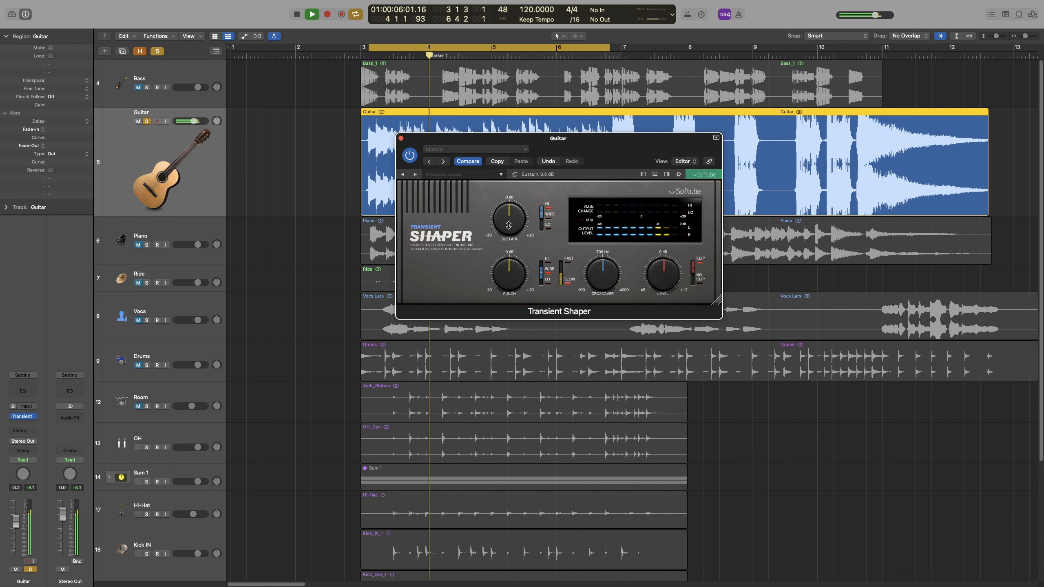
{"action": "mouse_move", "coordinate": [509, 225]}
{"action": "left_mouse_down"}
{"action": "mouse_move", "coordinate": [511, 188]}
{"action": "mouse_move", "coordinate": [513, 229]}
{"action": "left_mouse_up"}
{"action": "key", "text": "space"}
{"action": "key", "text": "space"}
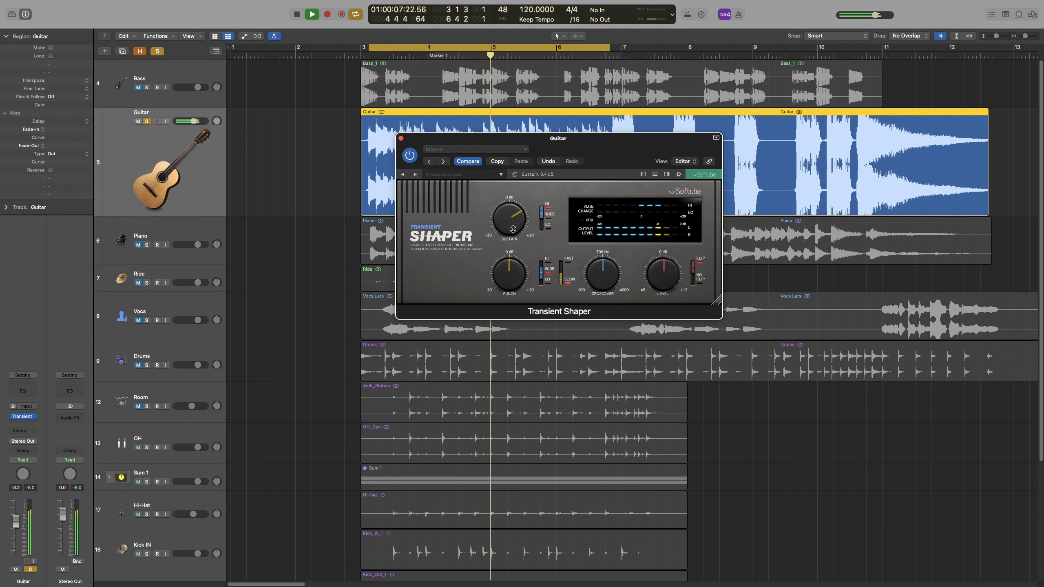
{"action": "key", "text": "space"}
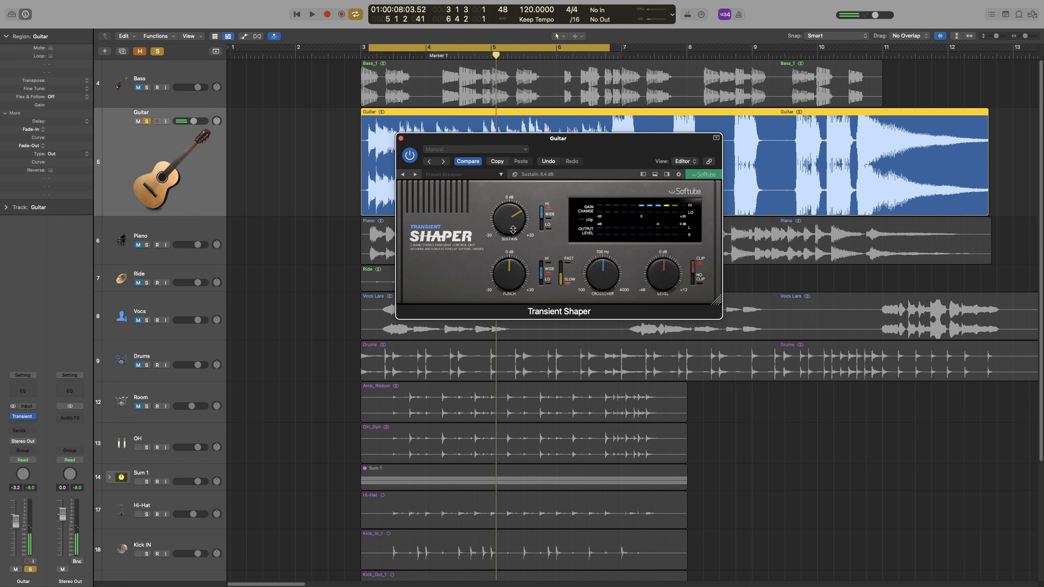
Step: Set the guitar Transient Shaper's Punch to -7.0 dB and its Punch band to HI
{"action": "key", "text": "space"}
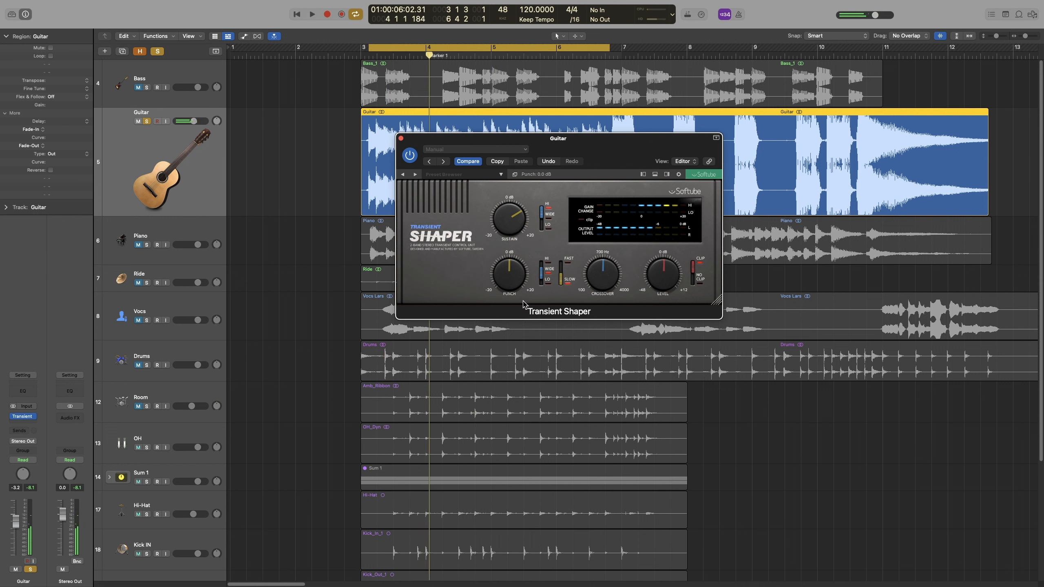
{"action": "key", "text": "space"}
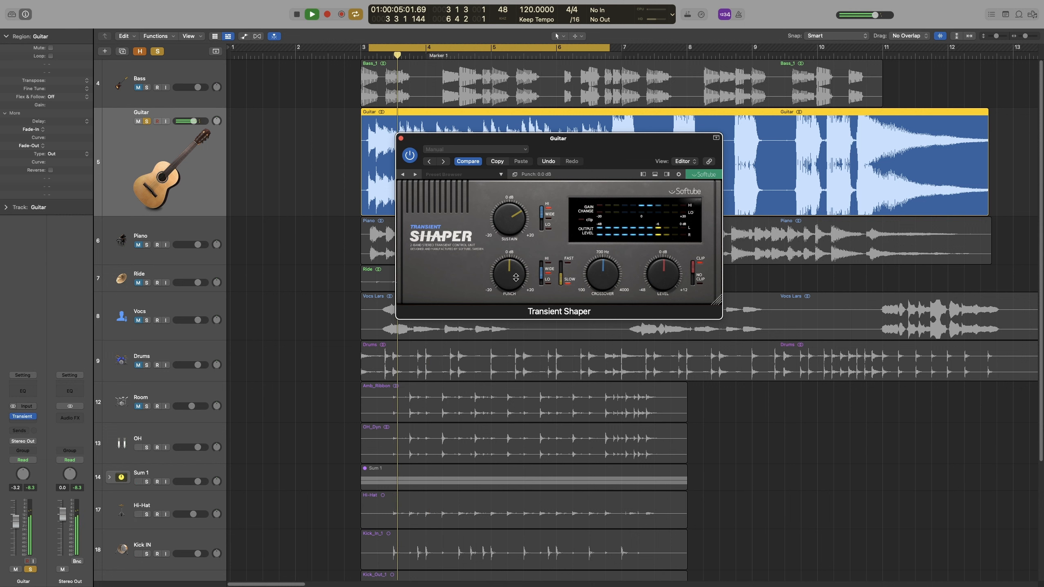
{"action": "left_click_drag", "start_coordinate": [513, 279], "coordinate": [513, 286]}
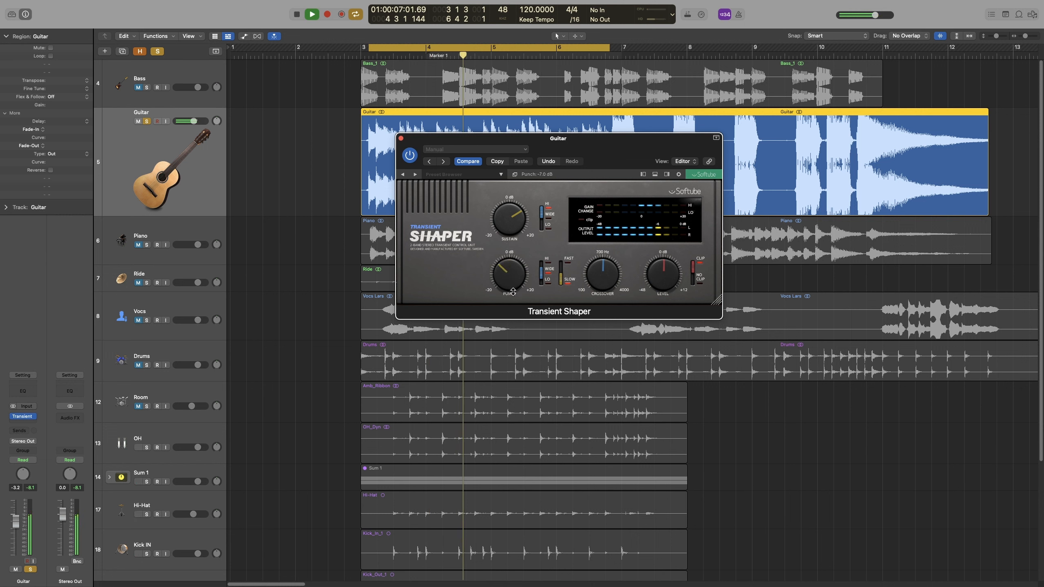
{"action": "key", "text": "space"}
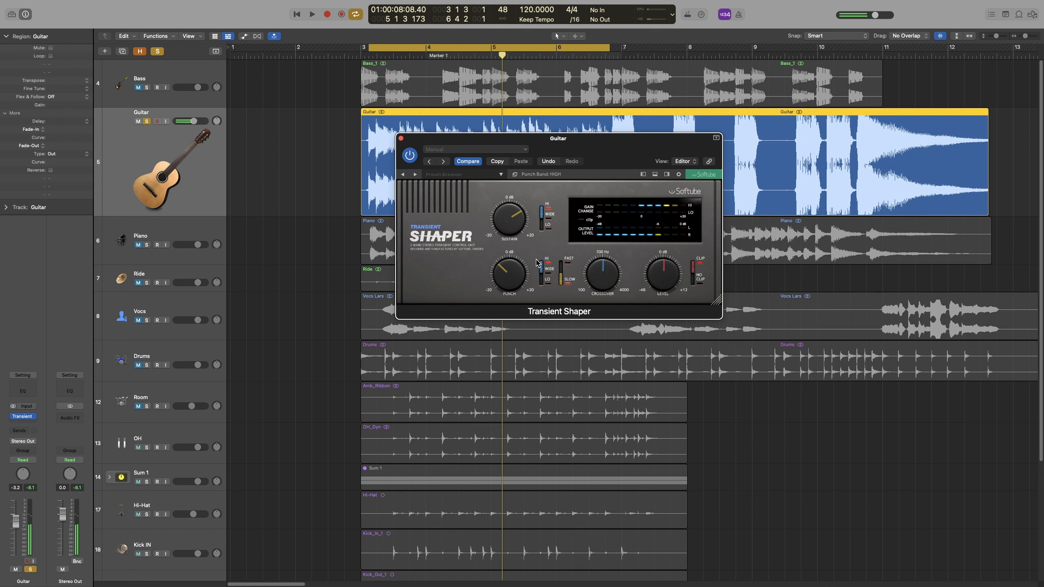
Step: Set the guitar Transient Shaper's crossover frequency to 1260 Hz and compare the guitar with the plug-in bypassed and active
{"action": "key", "text": "space"}
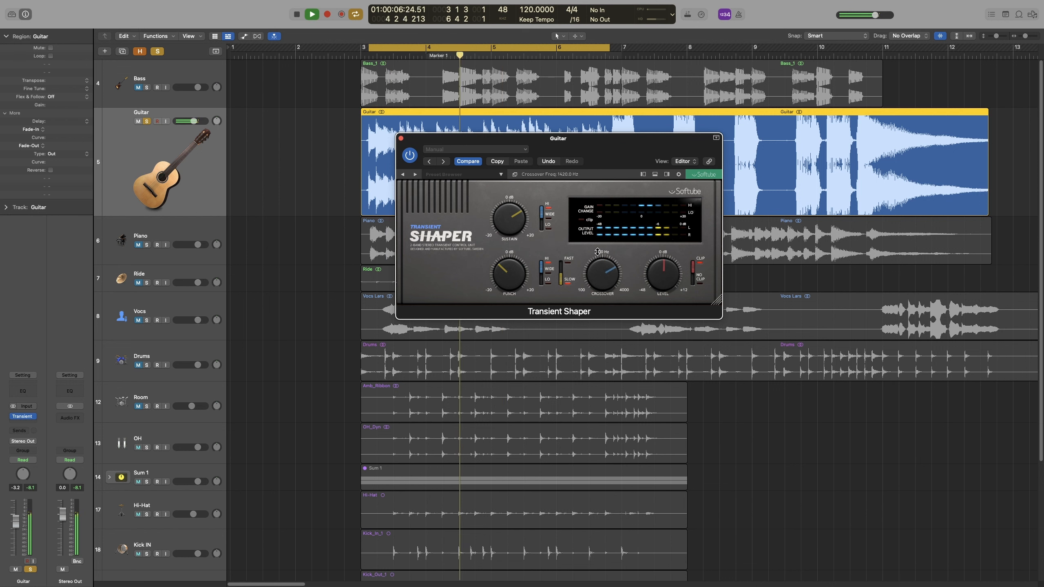
{"action": "mouse_move", "coordinate": [599, 273]}
{"action": "left_mouse_down"}
{"action": "mouse_move", "coordinate": [598, 257]}
{"action": "mouse_move", "coordinate": [609, 265]}
{"action": "left_mouse_up"}
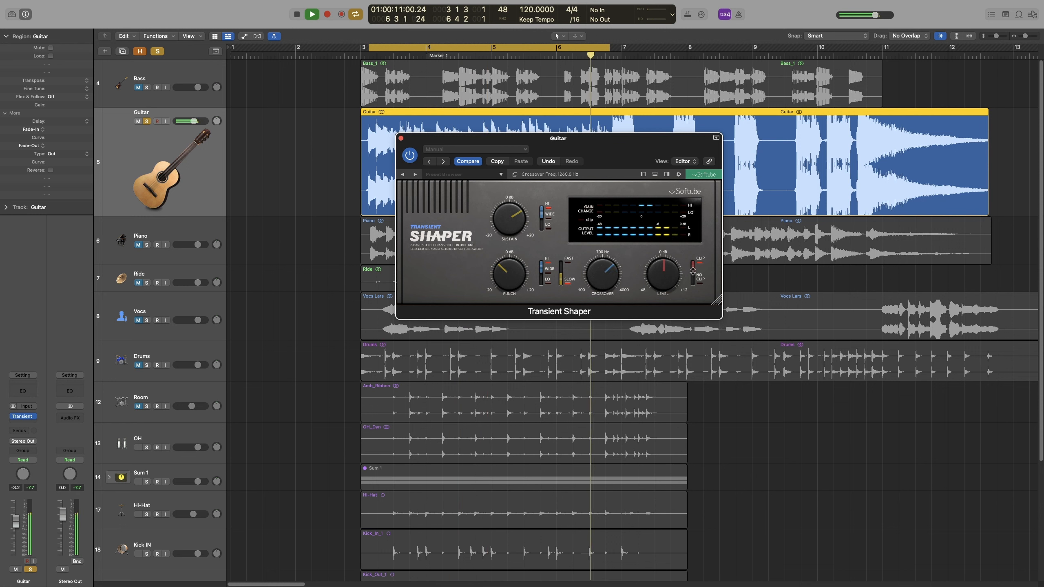
{"action": "left_click", "coordinate": [410, 156]}
{"action": "left_click", "coordinate": [410, 156]}
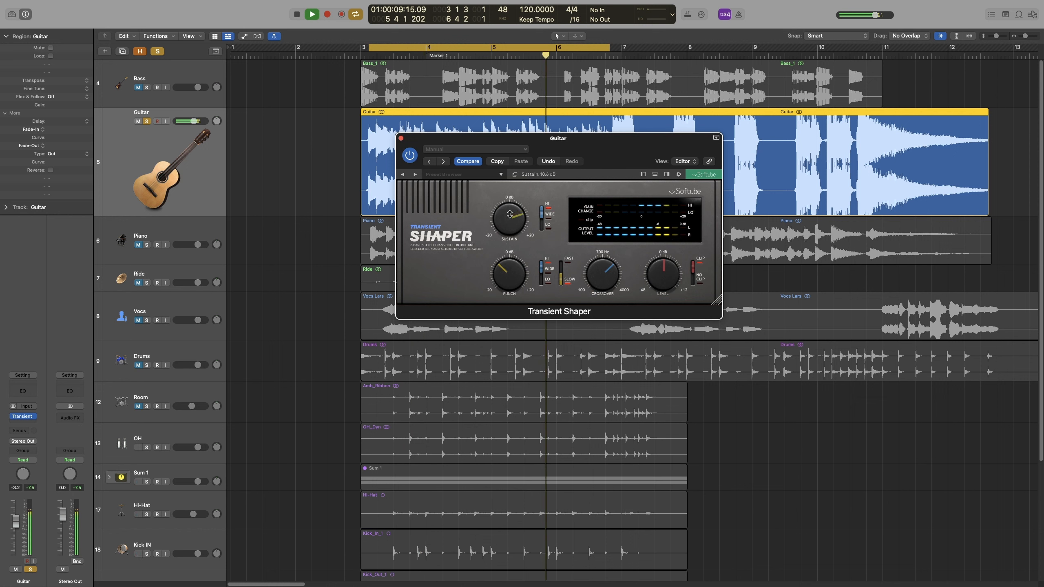
Step: Raise the guitar Transient Shaper's Sustain to 11.8 dB and compare the bypassed and processed sound
{"action": "left_click", "coordinate": [410, 155]}
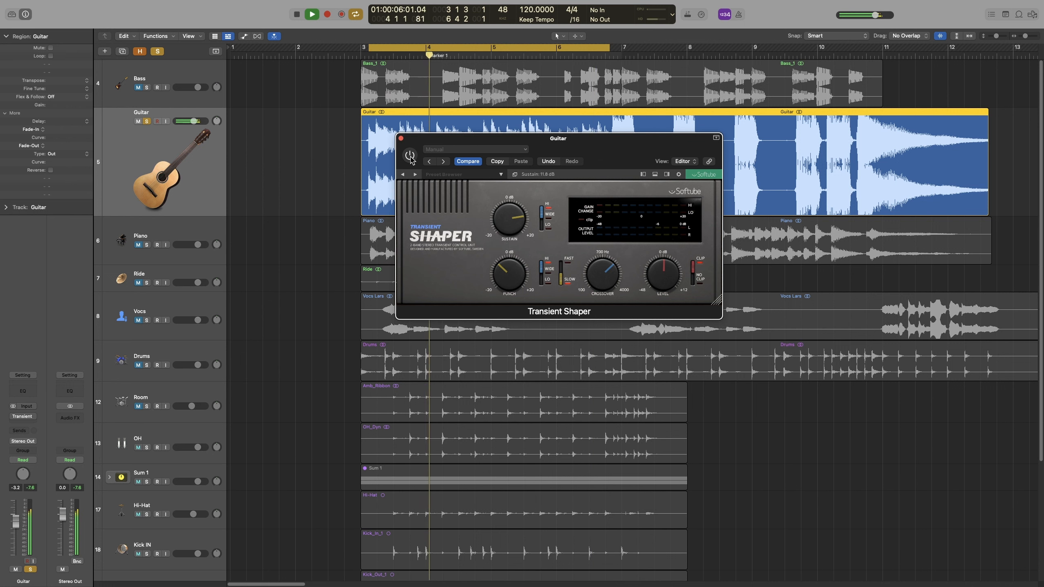
{"action": "left_click", "coordinate": [410, 155]}
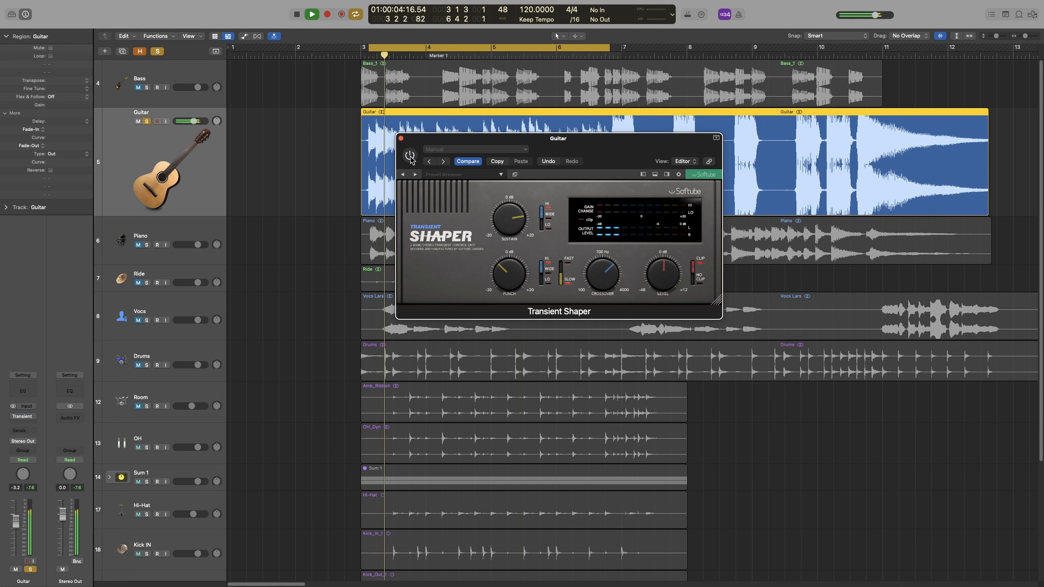
{"action": "left_click", "coordinate": [410, 156]}
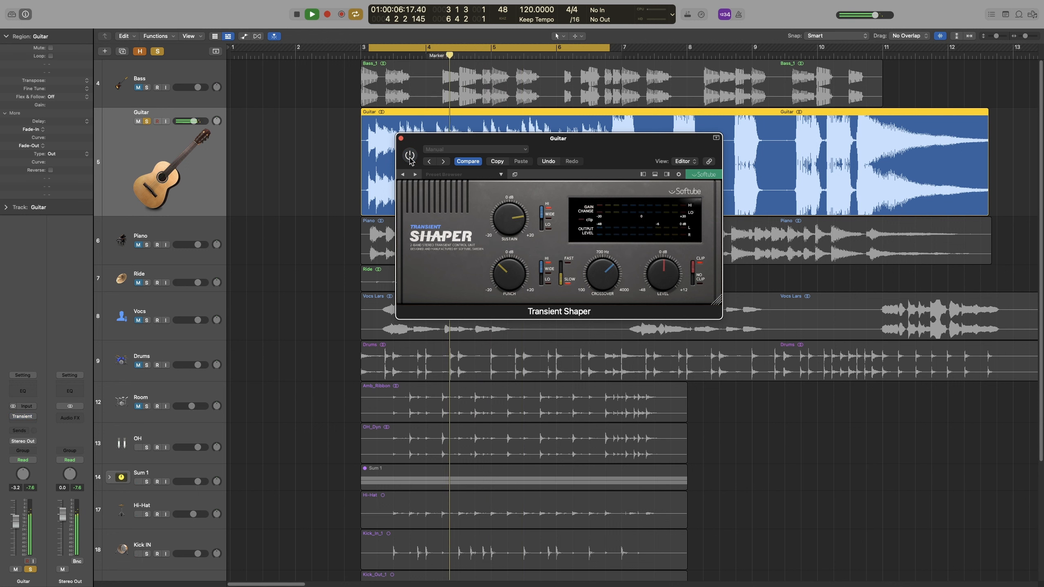
{"action": "left_click", "coordinate": [410, 156]}
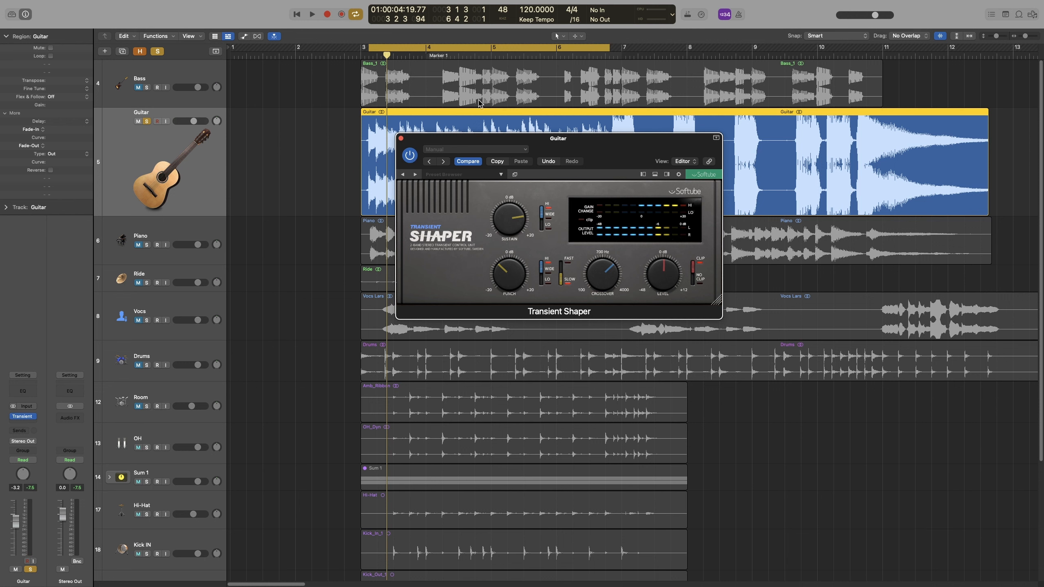
Step: Close the Guitar track's Transient Shaper window and solo the Piano track instead of Guitar
{"action": "left_click", "coordinate": [402, 139]}
{"action": "left_click", "coordinate": [146, 121]}
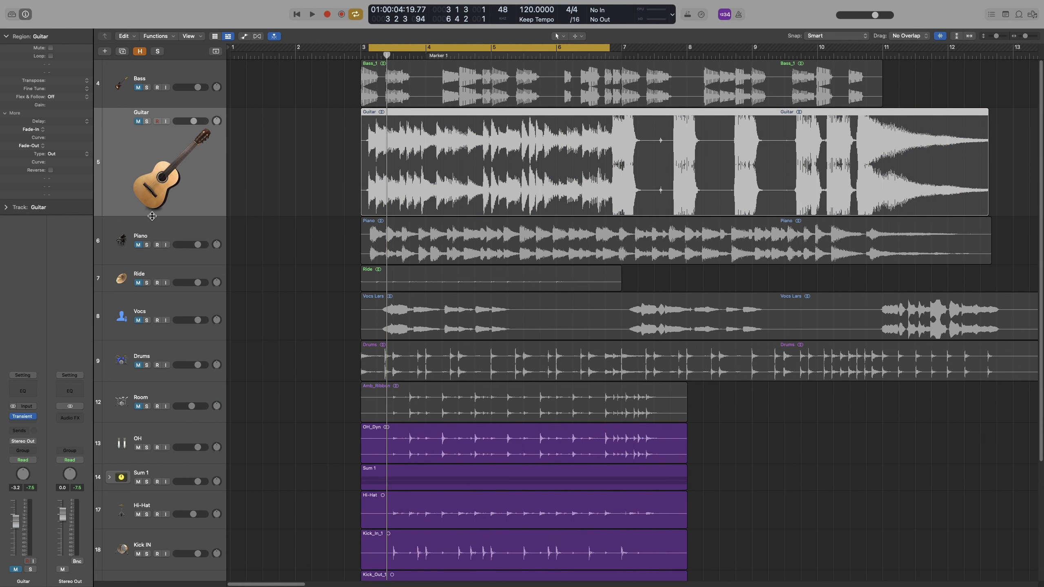
{"action": "left_click", "coordinate": [147, 245]}
Step: Extend the end of the cycle range to 9 2 4 1 and listen to the unprocessed piano
{"action": "left_click", "coordinate": [524, 49]}
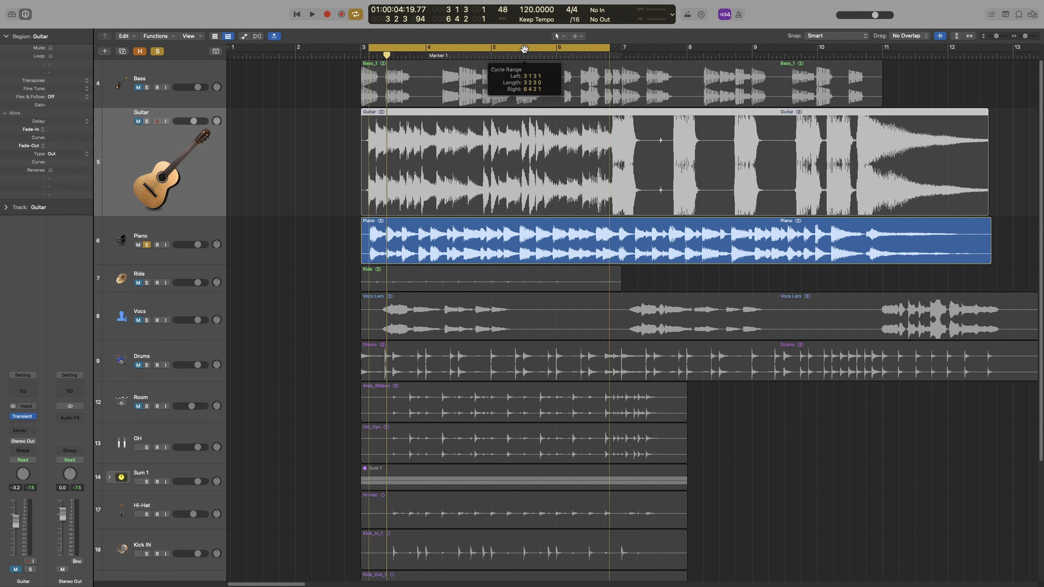
{"action": "left_click", "coordinate": [607, 46]}
{"action": "left_click_drag", "start_coordinate": [606, 46], "coordinate": [782, 46]}
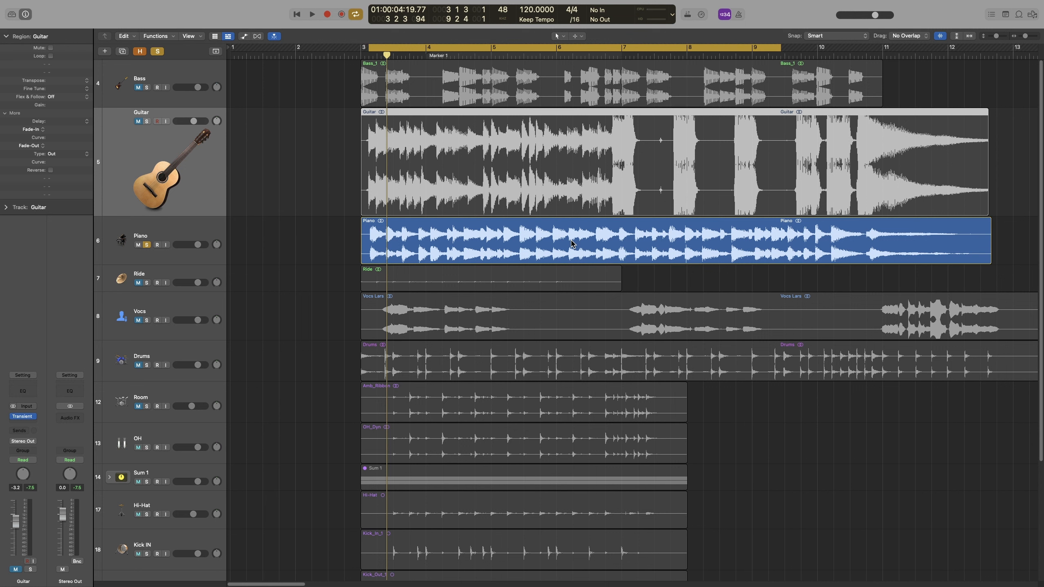
{"action": "key", "text": "space"}
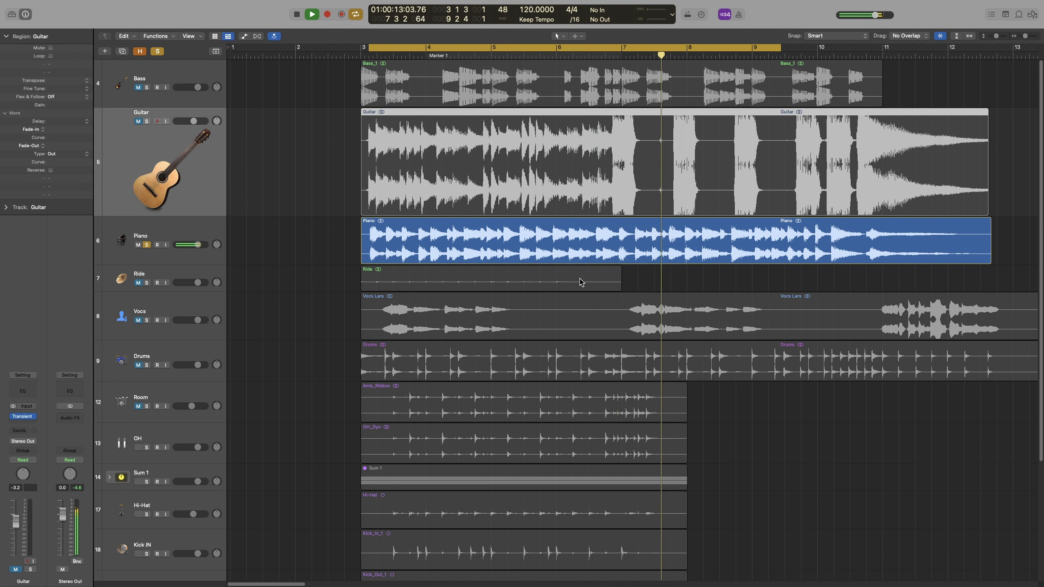
{"action": "key", "text": "space"}
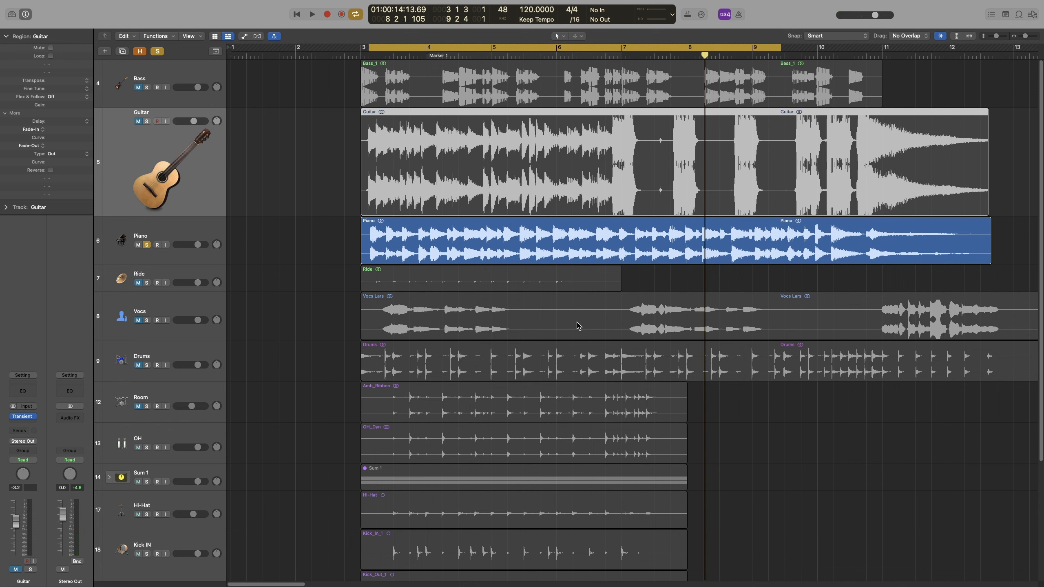
Step: Select the Piano track and insert the Transient Shaper on it
{"action": "left_click", "coordinate": [157, 250]}
{"action": "left_click", "coordinate": [23, 422]}
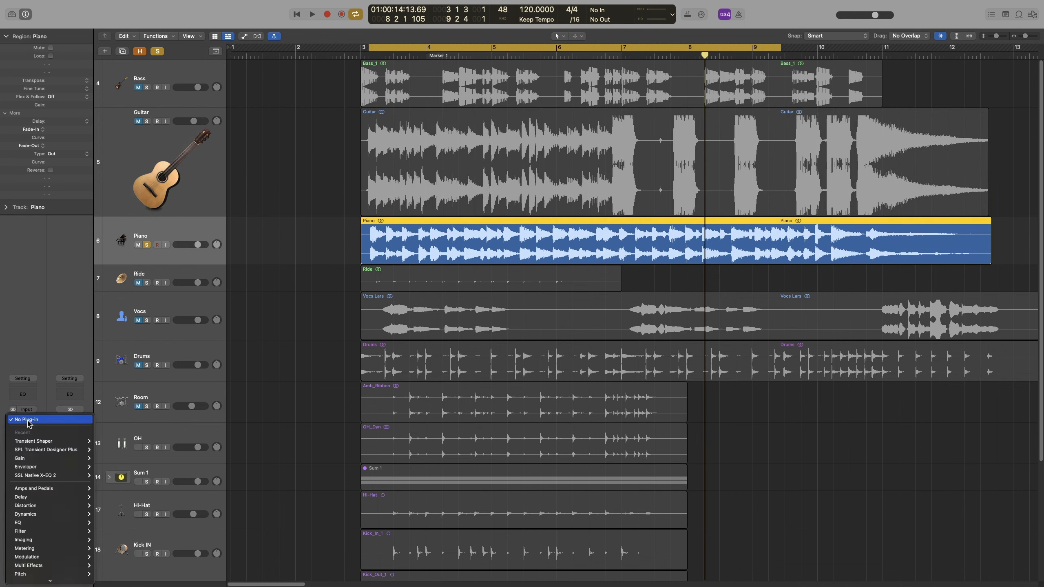
{"action": "left_click", "coordinate": [108, 441]}
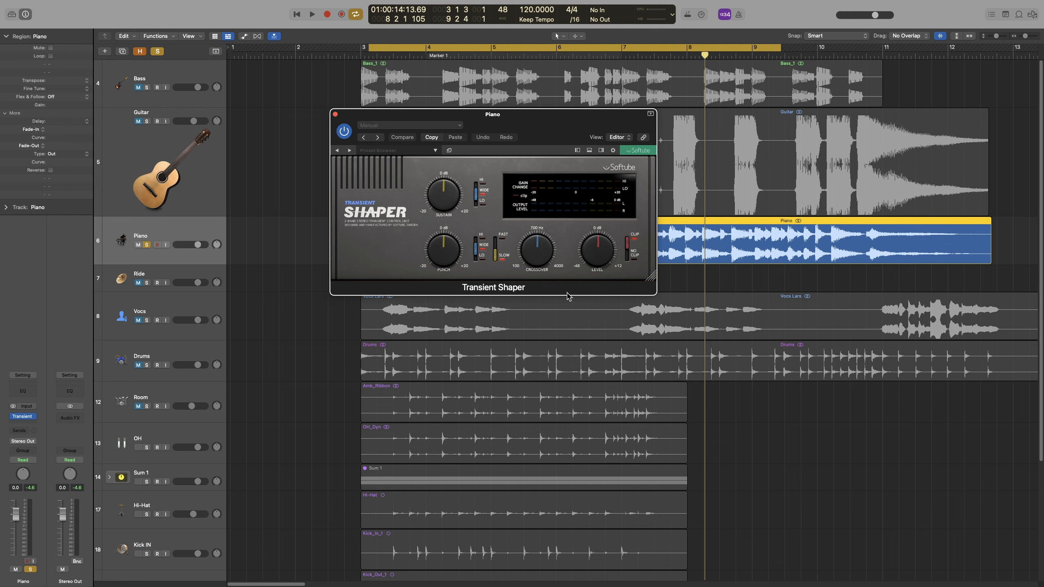
Step: Set the piano Transient Shaper's Sustain to 9.8 dB and its output level to -4.8 dB during playback
{"action": "key", "text": "space"}
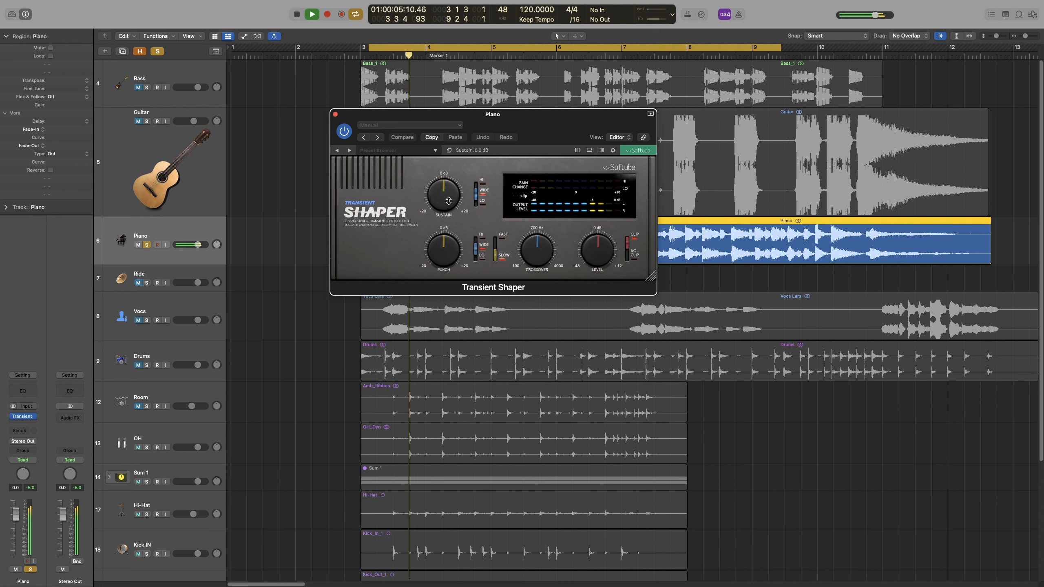
{"action": "mouse_move", "coordinate": [448, 201]}
{"action": "left_mouse_down"}
{"action": "mouse_move", "coordinate": [445, 179]}
{"action": "mouse_move", "coordinate": [444, 193]}
{"action": "left_mouse_up"}
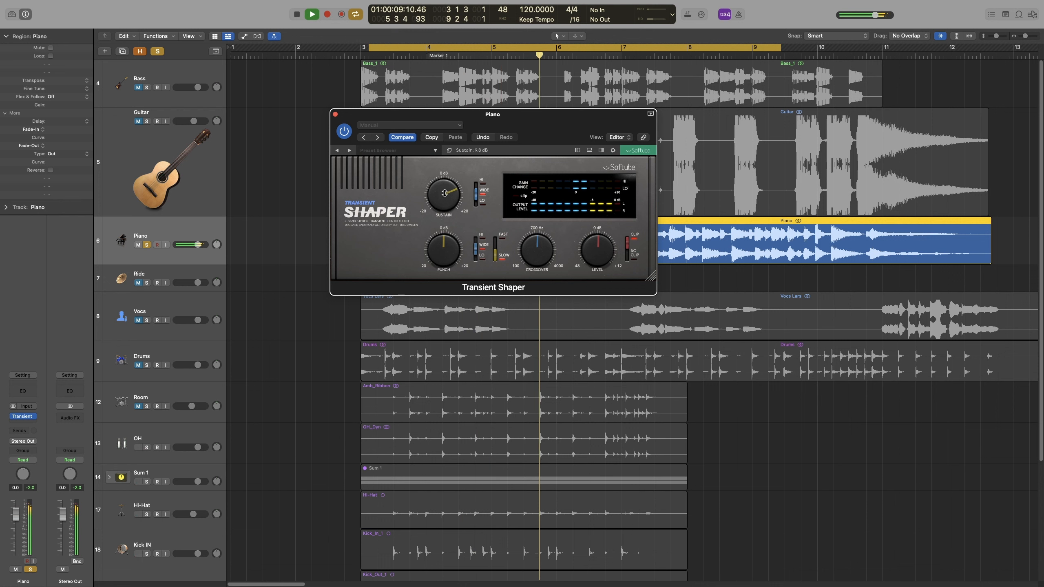
{"action": "left_click_drag", "start_coordinate": [598, 252], "coordinate": [597, 260]}
Step: Compare the soloed piano with the Transient Shaper bypassed and active, and stop playback
{"action": "left_click", "coordinate": [344, 131]}
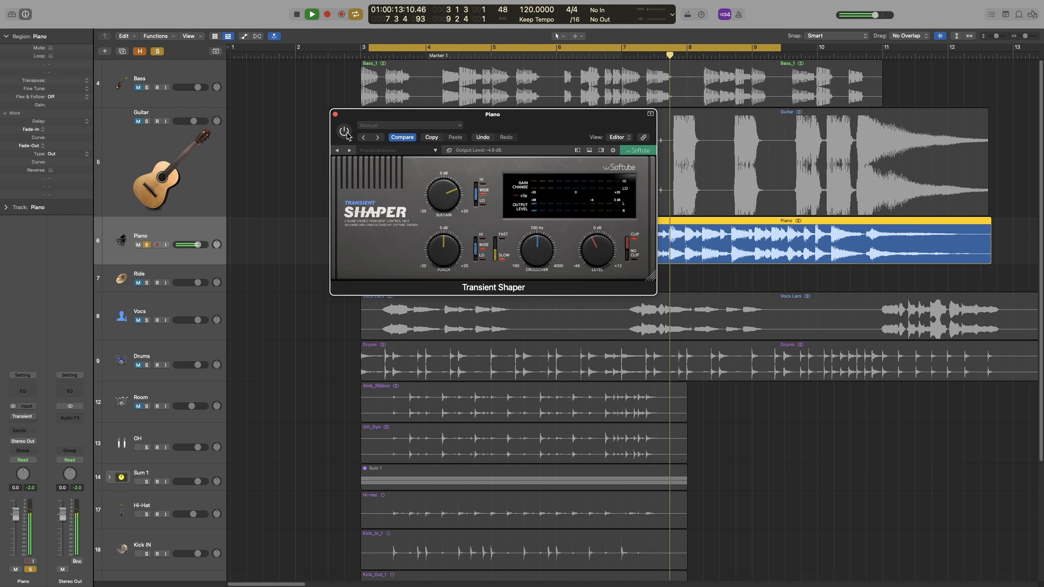
{"action": "left_click", "coordinate": [345, 131]}
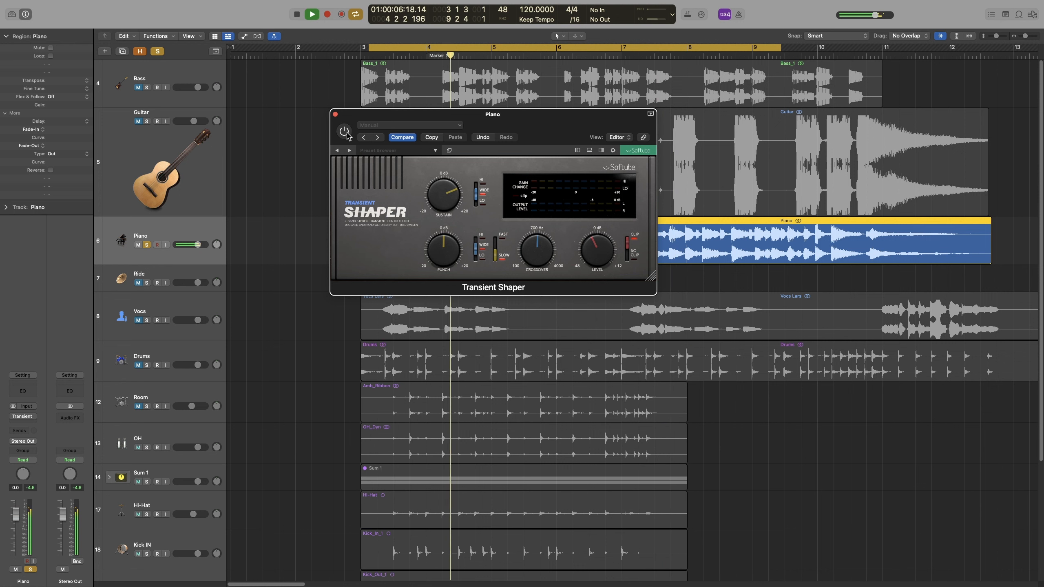
{"action": "left_click", "coordinate": [345, 131]}
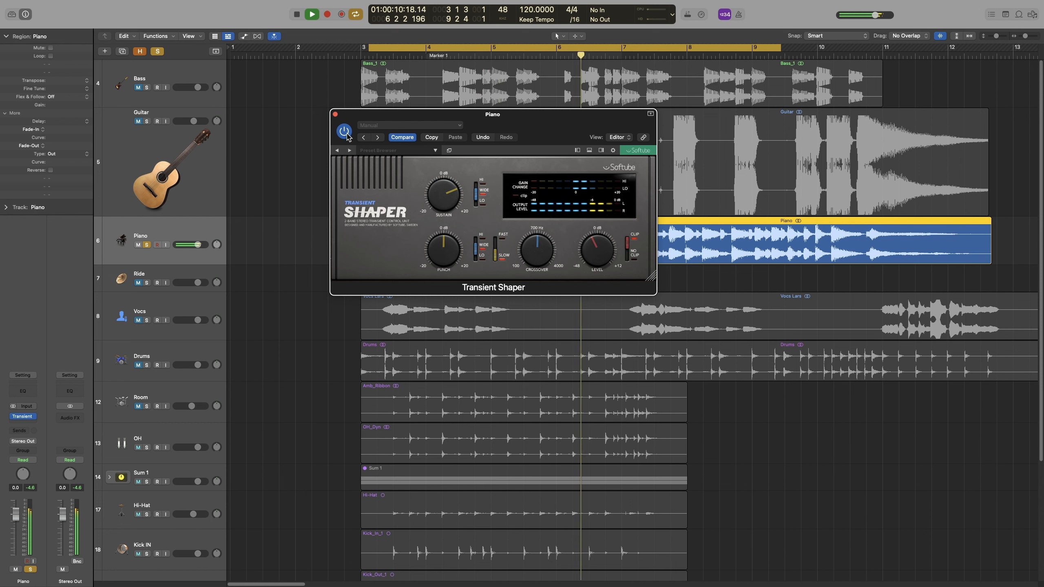
{"action": "key", "text": "space"}
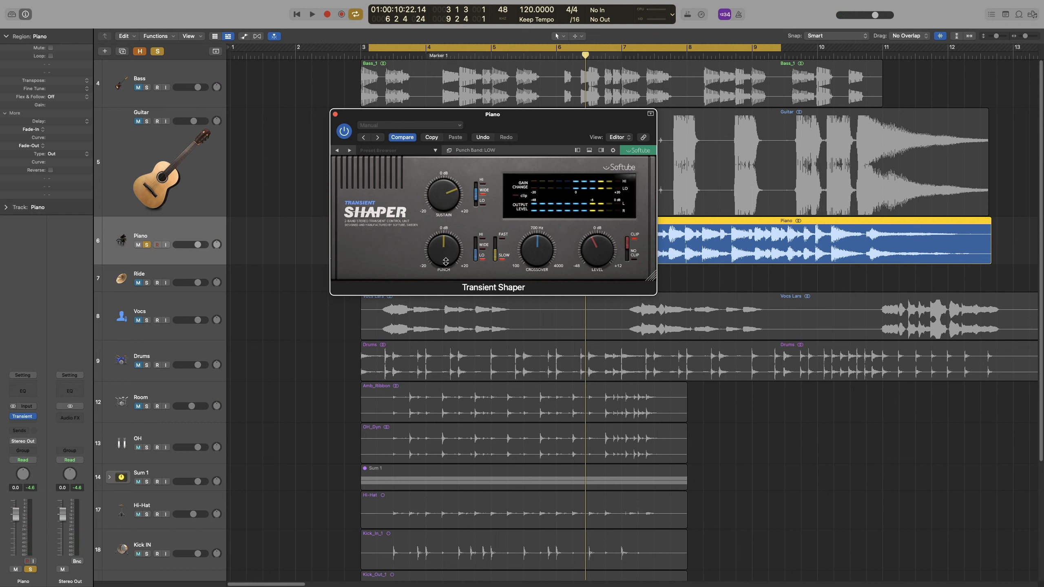
Step: Set the piano Transient Shaper's Punch to 6.8 dB and its crossover frequency to 1180 Hz during playback
{"action": "key", "text": "space"}
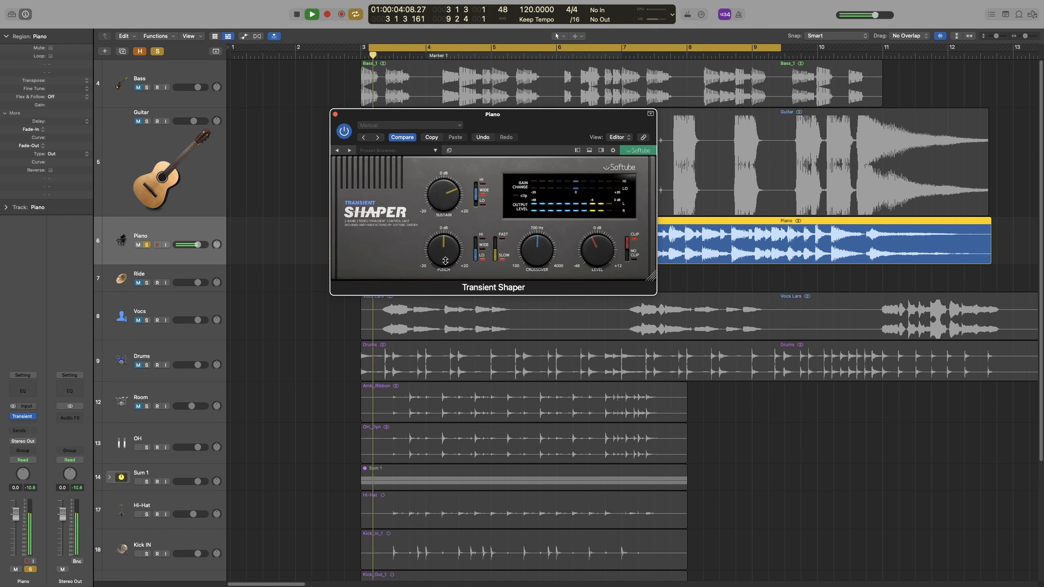
{"action": "mouse_move", "coordinate": [446, 261]}
{"action": "left_mouse_down"}
{"action": "mouse_move", "coordinate": [442, 217]}
{"action": "mouse_move", "coordinate": [442, 243]}
{"action": "left_mouse_up"}
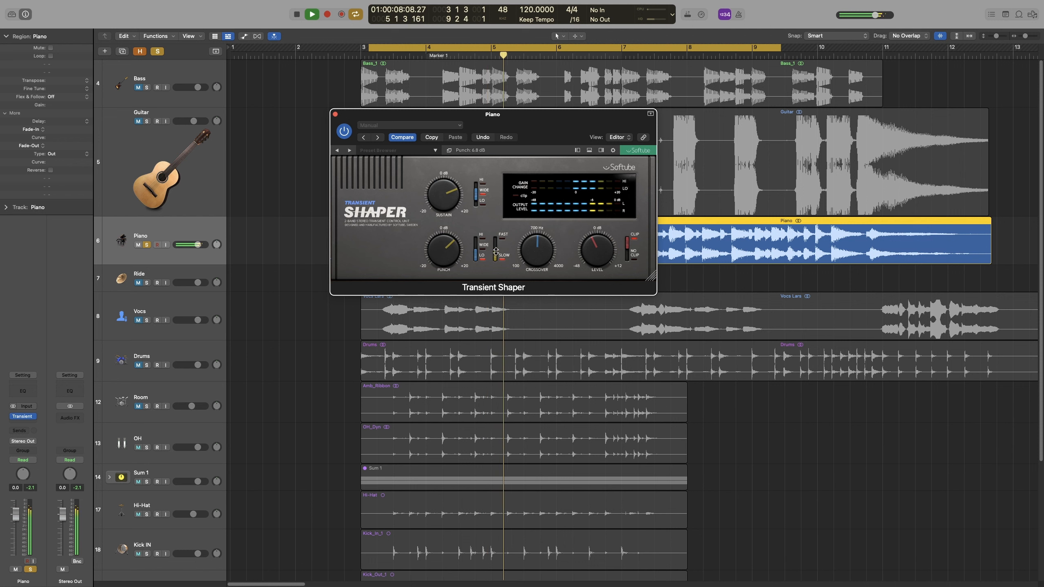
{"action": "left_click_drag", "start_coordinate": [545, 256], "coordinate": [545, 246]}
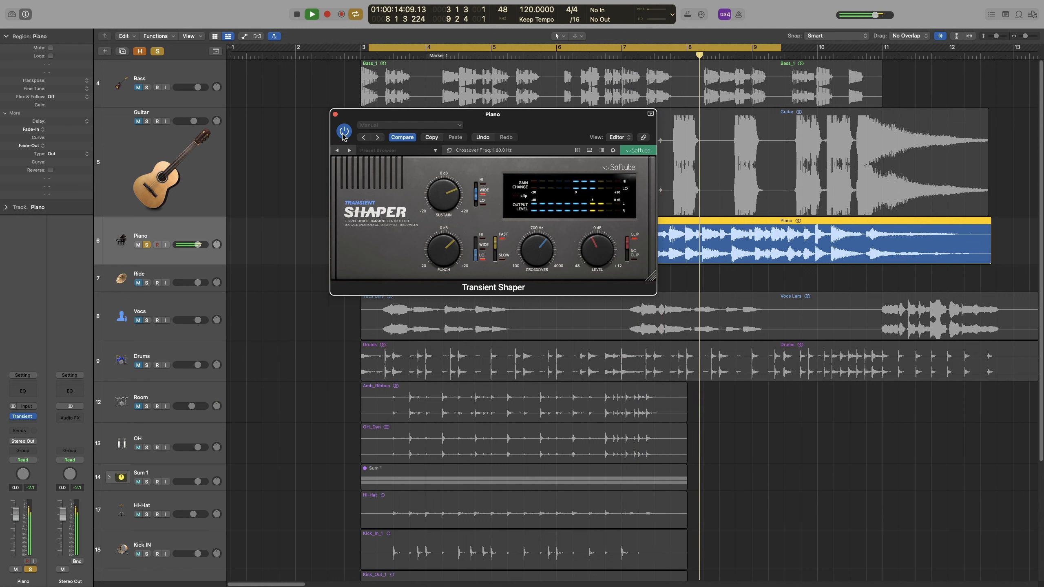
Step: Compare the piano with the added Punch by bypassing and re-enabling the Transient Shaper, and stop playback
{"action": "left_click", "coordinate": [344, 132]}
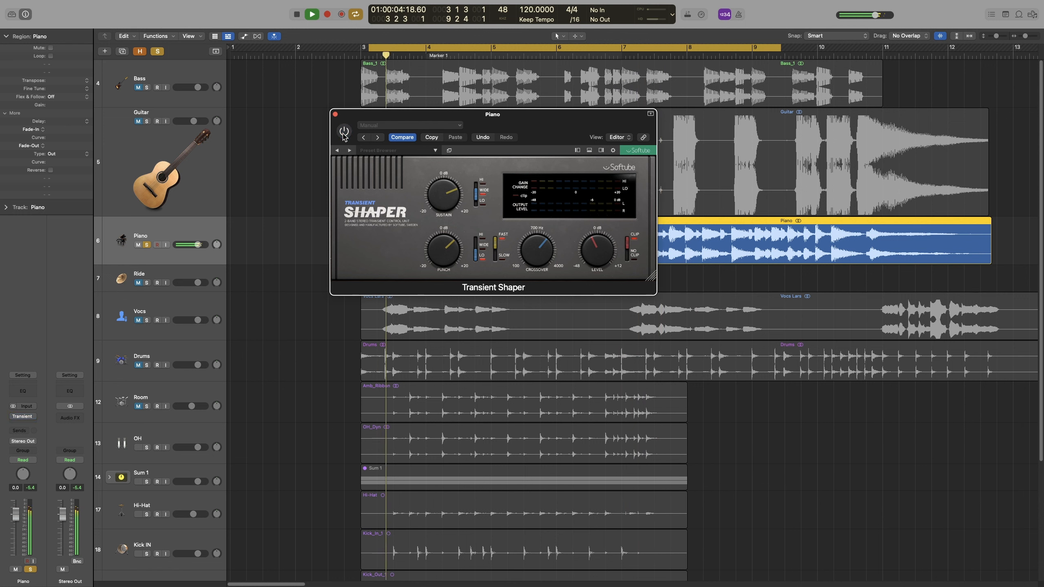
{"action": "left_click", "coordinate": [344, 132]}
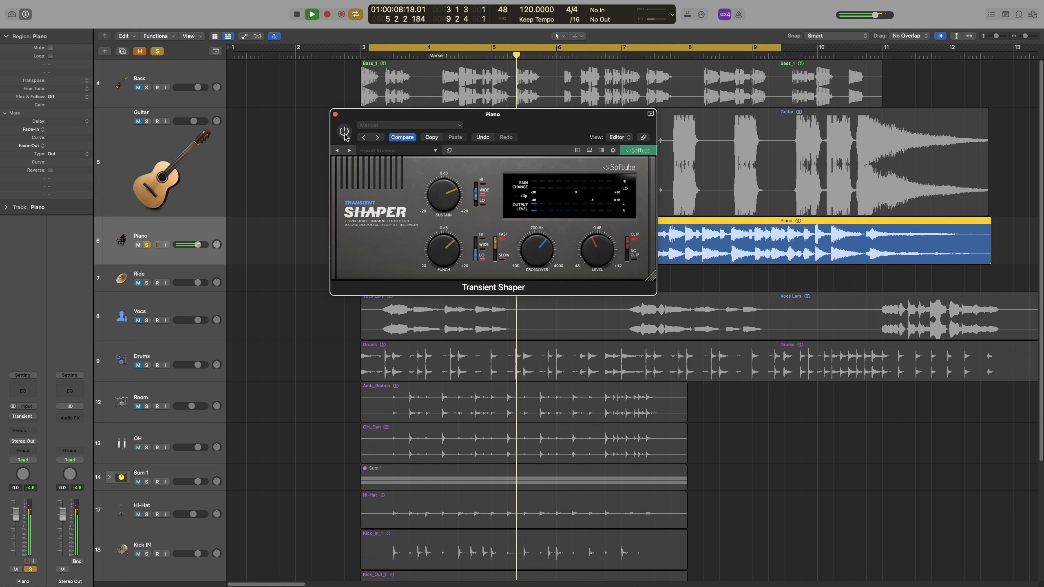
{"action": "left_click", "coordinate": [344, 132]}
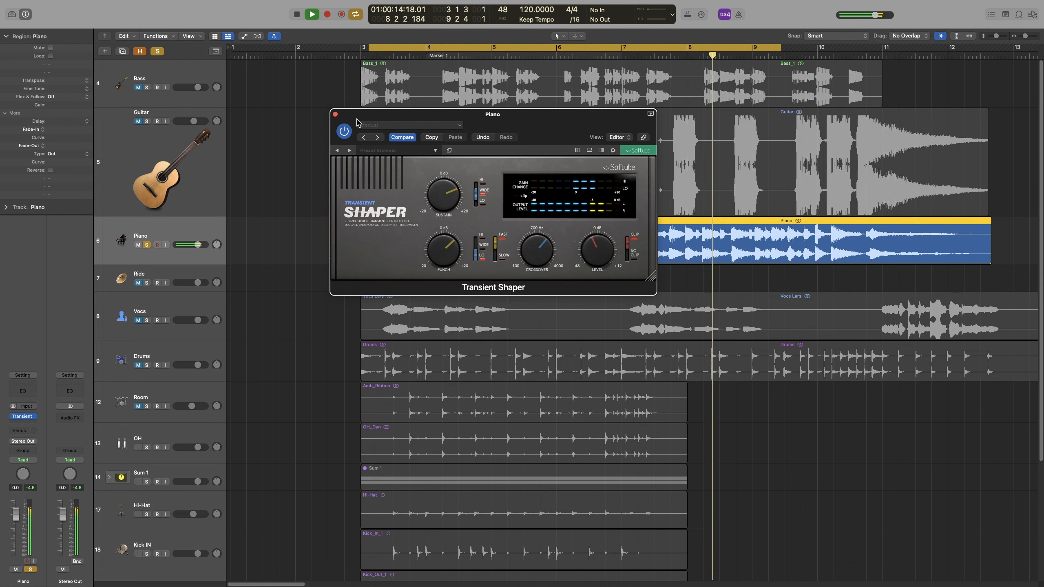
{"action": "key", "text": "space"}
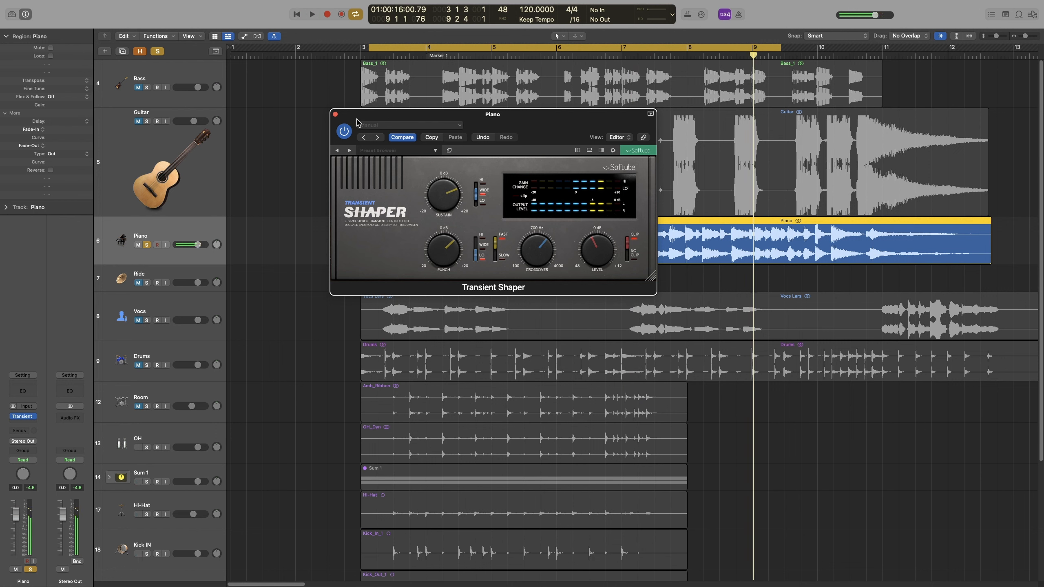
Step: Close the piano's Transient Shaper, turn off the Piano track's solo and unmute the Guitar track
{"action": "left_click", "coordinate": [335, 114]}
{"action": "left_click", "coordinate": [147, 245]}
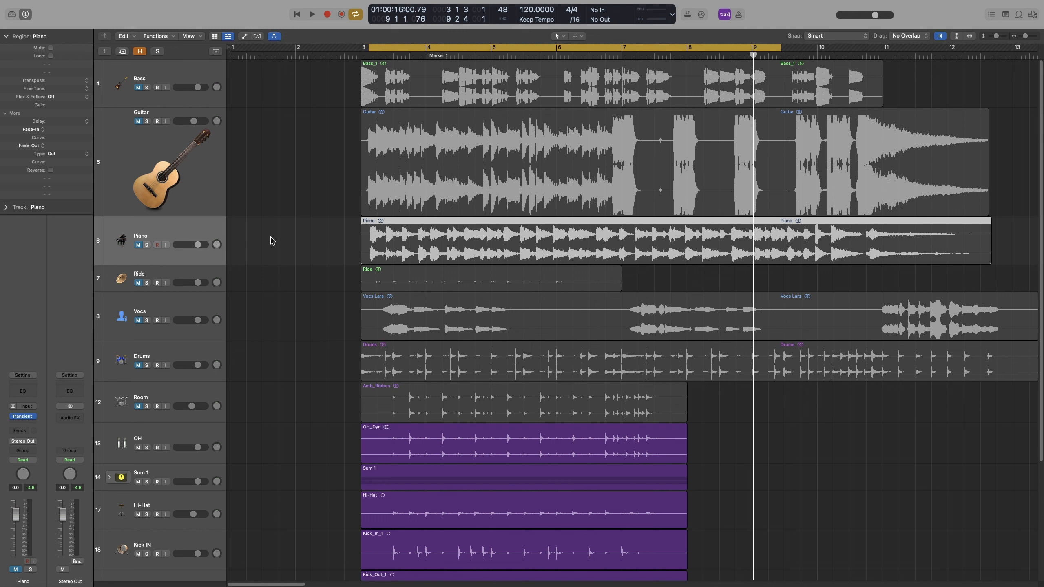
{"action": "left_click", "coordinate": [163, 169]}
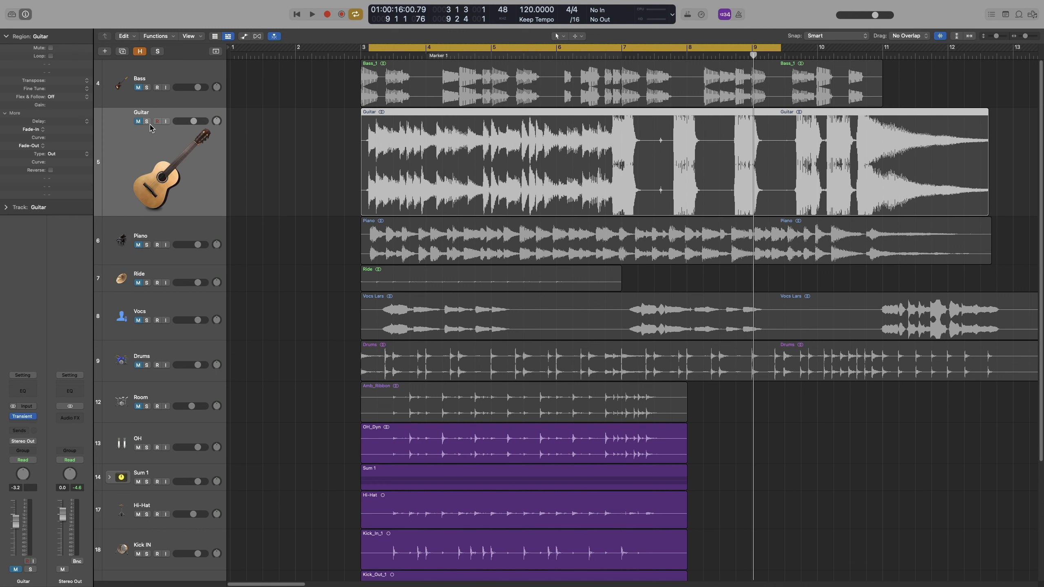
{"action": "left_click", "coordinate": [144, 127]}
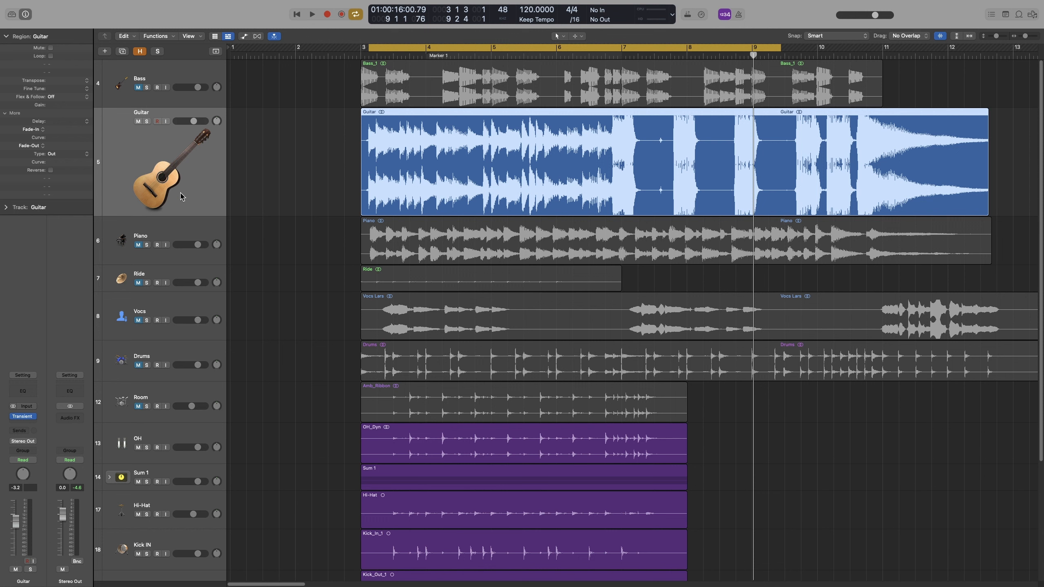
Step: Duplicate the Guitar track with its audio twice and move the Piano track below the copies
{"action": "left_click_drag", "start_coordinate": [180, 193], "coordinate": [181, 257]}
{"action": "left_click_drag", "start_coordinate": [171, 321], "coordinate": [166, 369]}
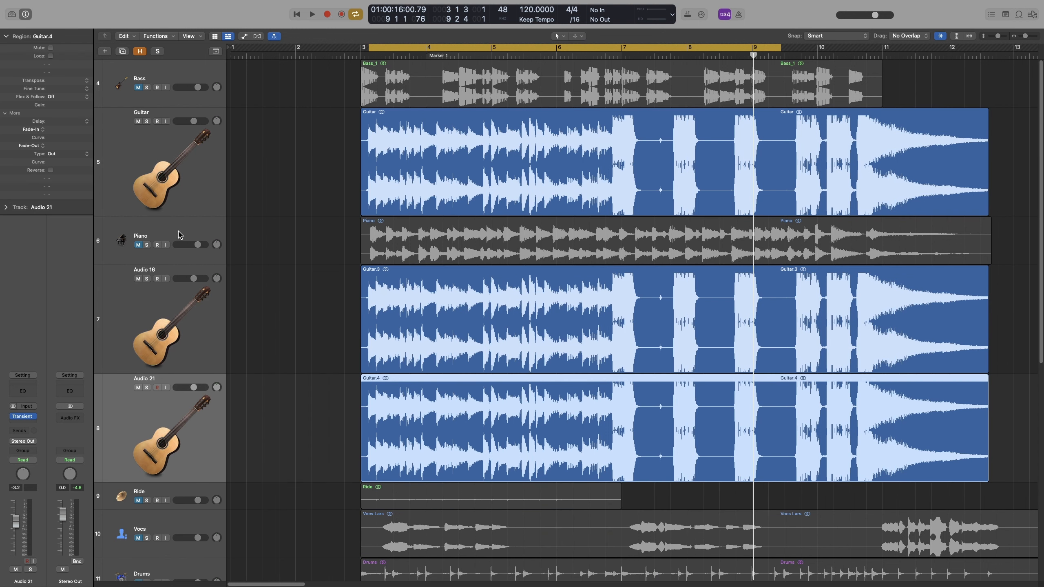
{"action": "left_click_drag", "start_coordinate": [179, 233], "coordinate": [179, 426]}
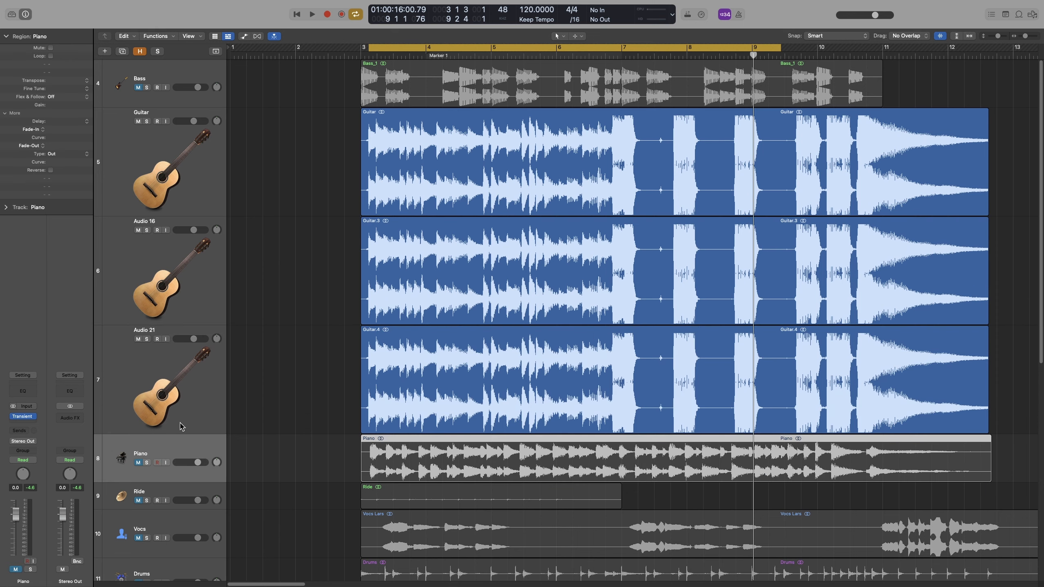
{"action": "key", "text": "super+Up"}
{"action": "key", "text": "super+Up"}
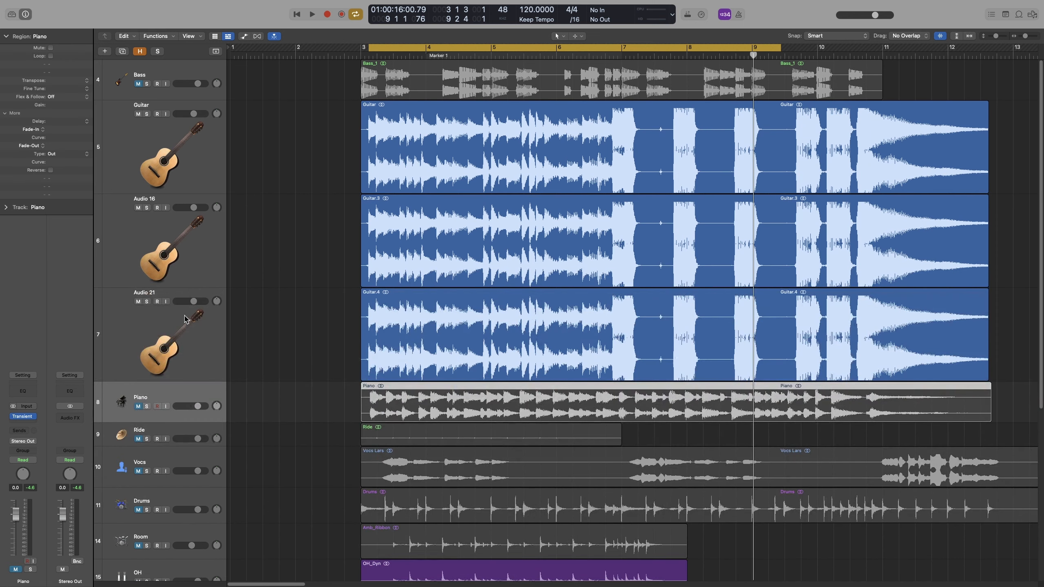
Step: Switch the channel format of the two guitar copies, Audio 16 and Audio 21, to mono
{"action": "left_click", "coordinate": [151, 233]}
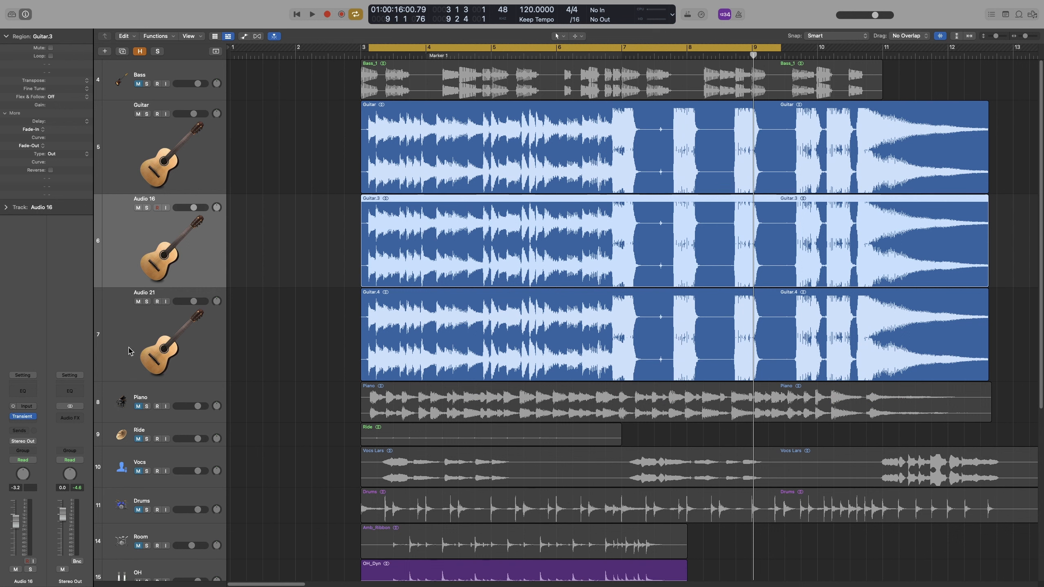
{"action": "key", "text": "Down"}
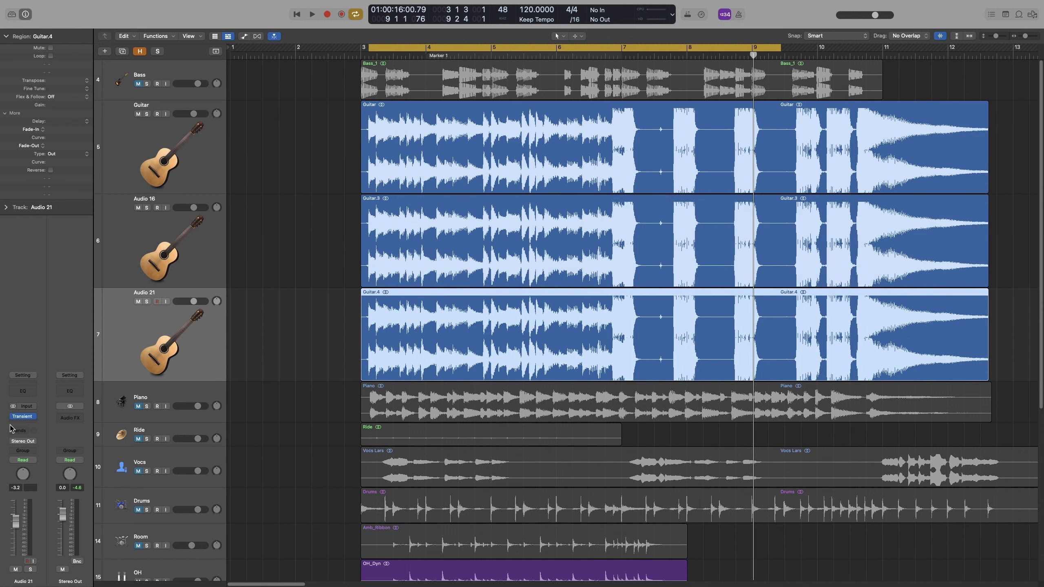
{"action": "left_click", "coordinate": [13, 406]}
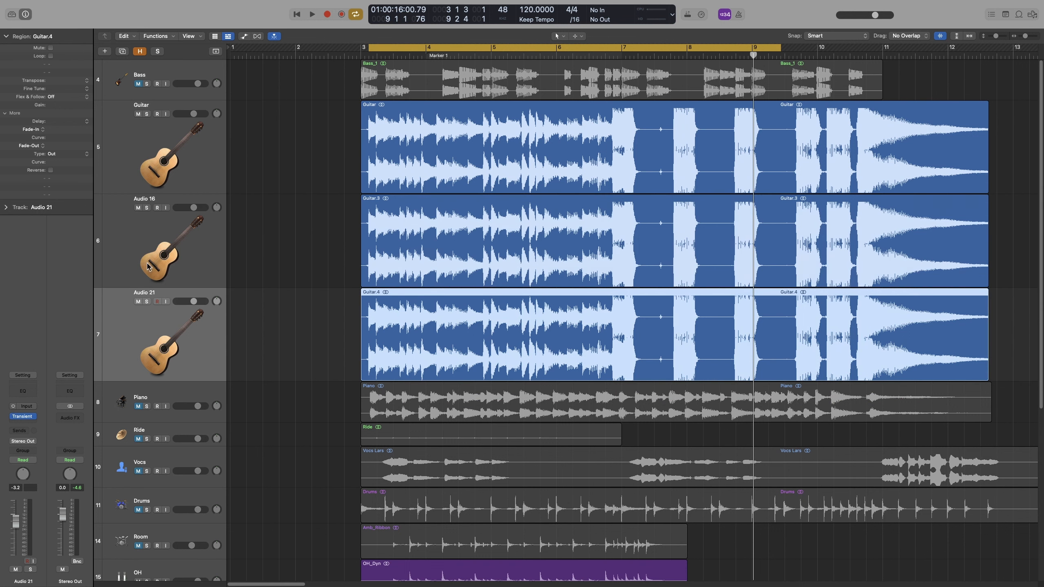
Step: Solo the Audio 16 and Audio 21 guitar copies in turn and listen to each one
{"action": "left_click", "coordinate": [147, 208]}
{"action": "key", "text": "space"}
{"action": "left_click", "coordinate": [201, 230]}
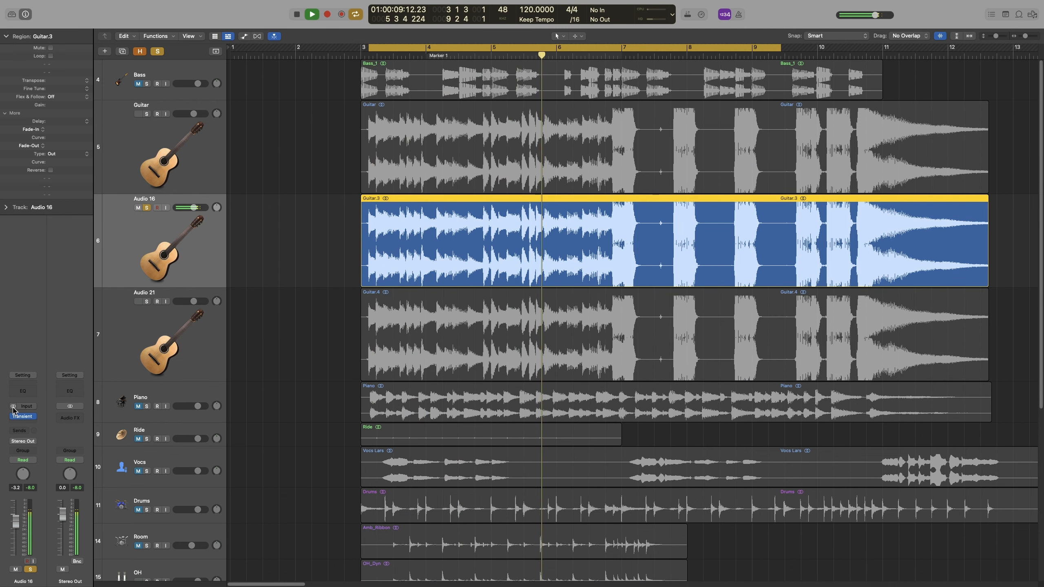
{"action": "left_click", "coordinate": [153, 306]}
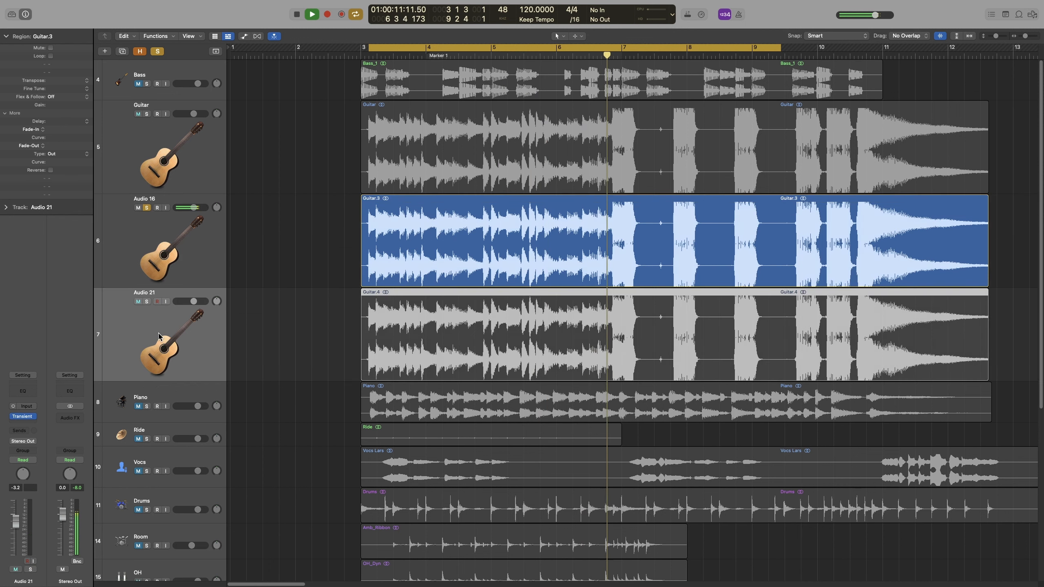
{"action": "key", "text": "space"}
{"action": "left_click", "coordinate": [148, 302]}
{"action": "left_click", "coordinate": [148, 209]}
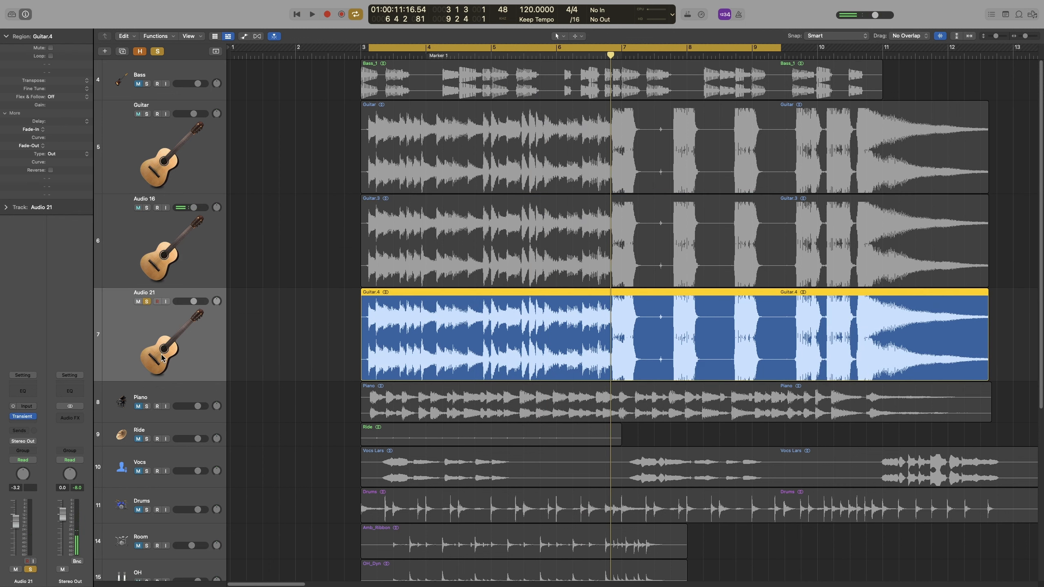
{"action": "key", "text": "space"}
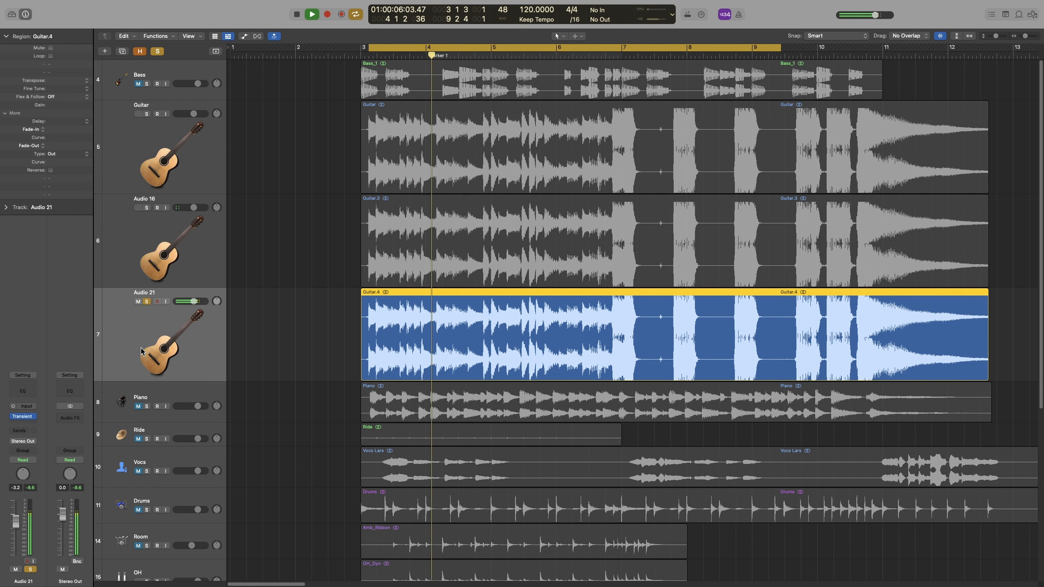
Step: Pan Audio 16 to -64 and Audio 21 to +63, and listen to both guitar copies soloed together
{"action": "left_click", "coordinate": [187, 268]}
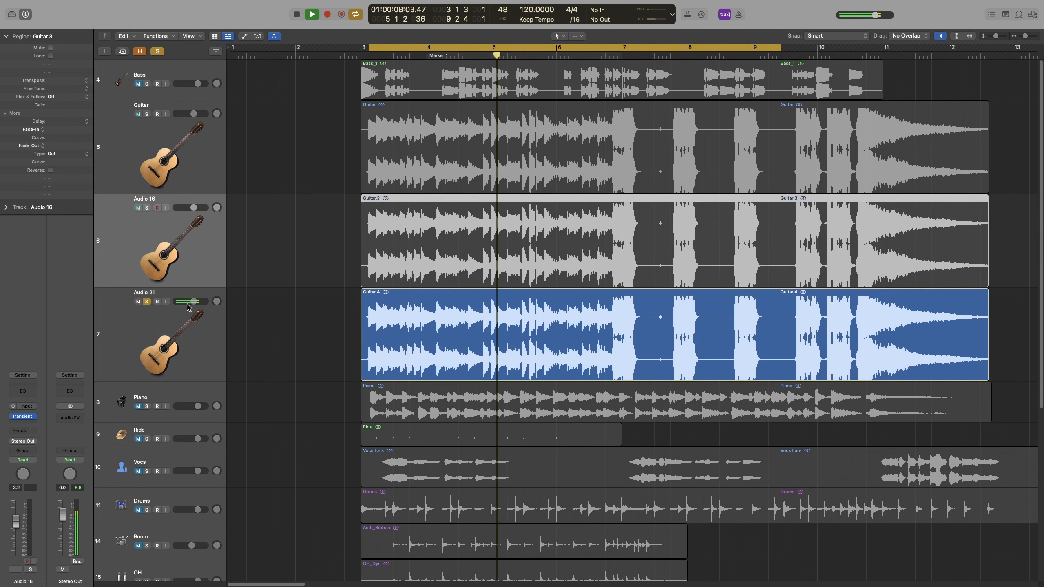
{"action": "key", "text": "space"}
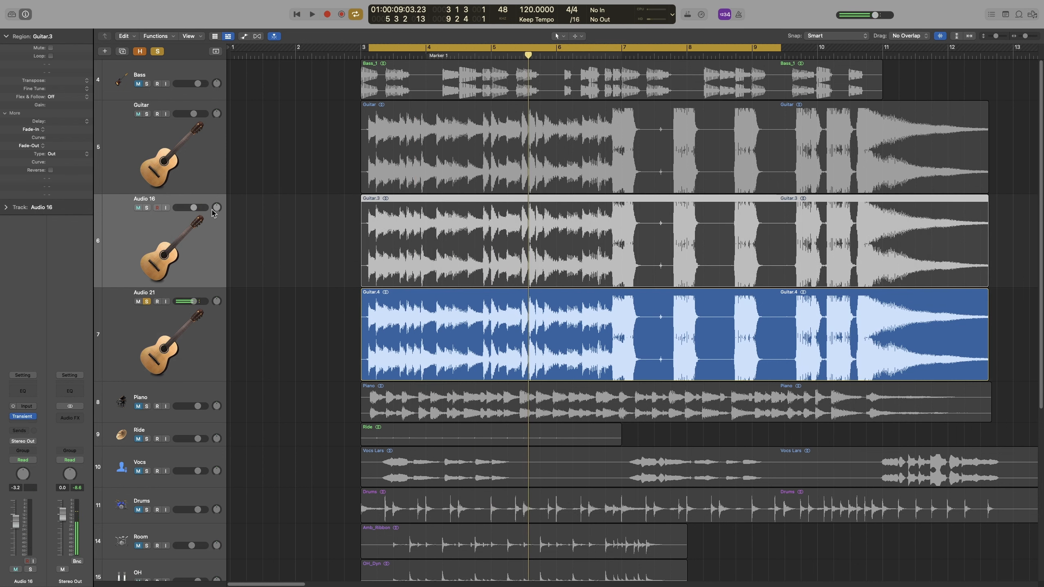
{"action": "left_click_drag", "start_coordinate": [216, 207], "coordinate": [206, 274]}
{"action": "left_click", "coordinate": [147, 207]}
{"action": "key", "text": "space"}
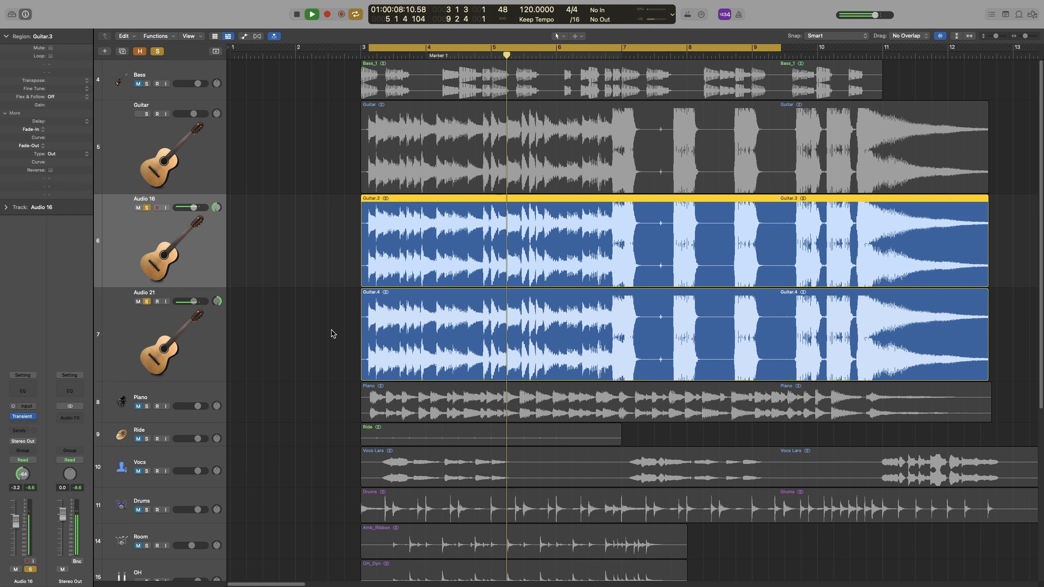
{"action": "key", "text": "space"}
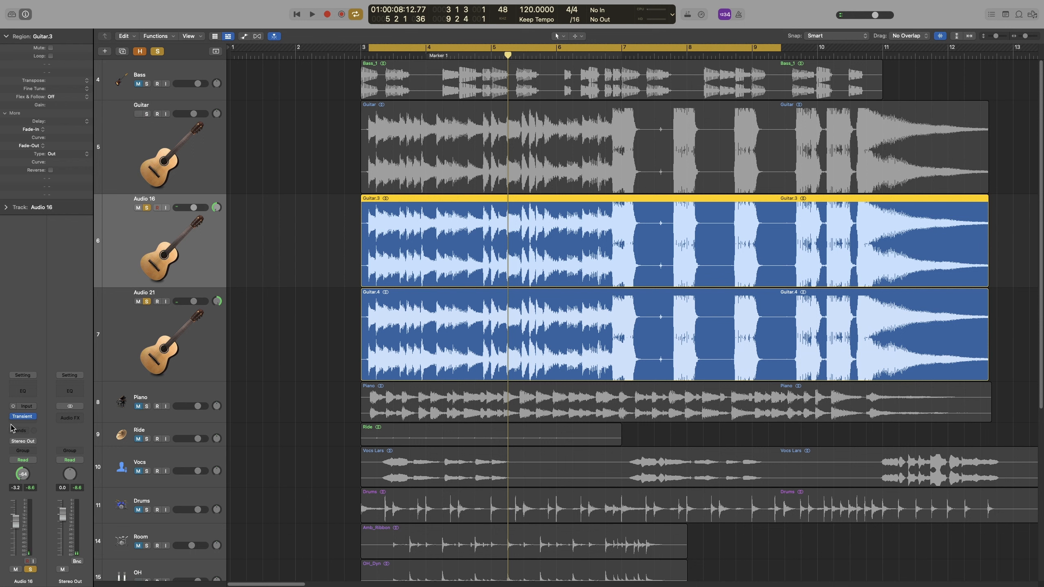
Step: Replace the Transient Shaper on Audio 16 with the ValhallaRoom reverb and start playback
{"action": "left_click", "coordinate": [35, 417]}
{"action": "left_click", "coordinate": [58, 387]}
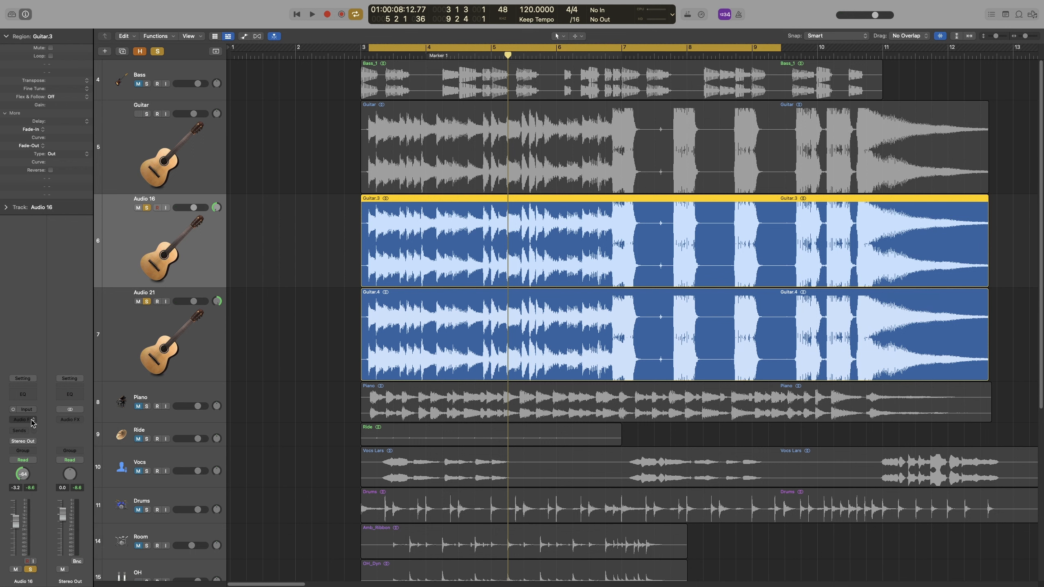
{"action": "left_click", "coordinate": [31, 420]}
{"action": "mouse_move", "coordinate": [62, 578]}
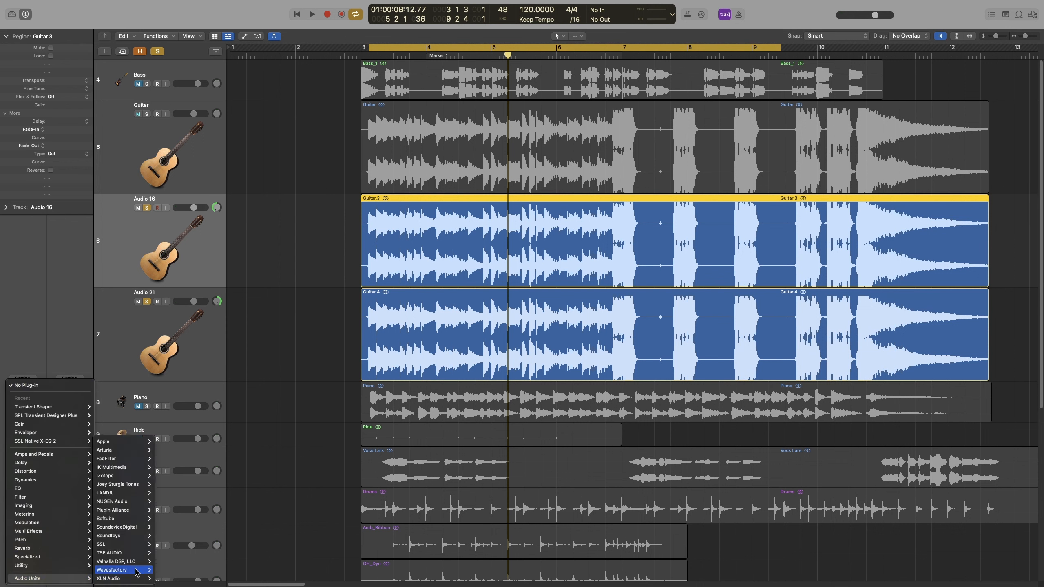
{"action": "mouse_move", "coordinate": [135, 564]}
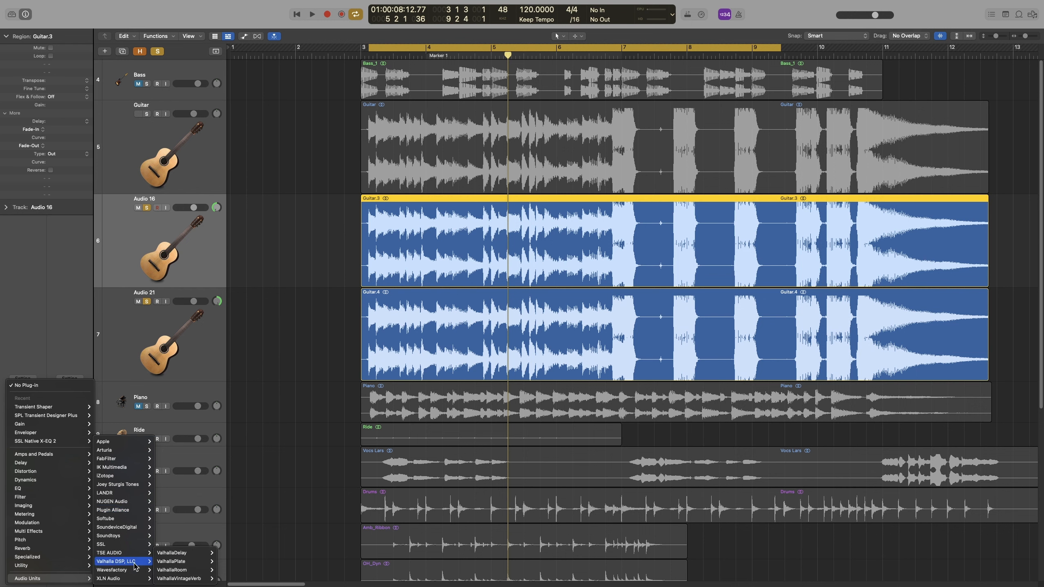
{"action": "left_click", "coordinate": [232, 570]}
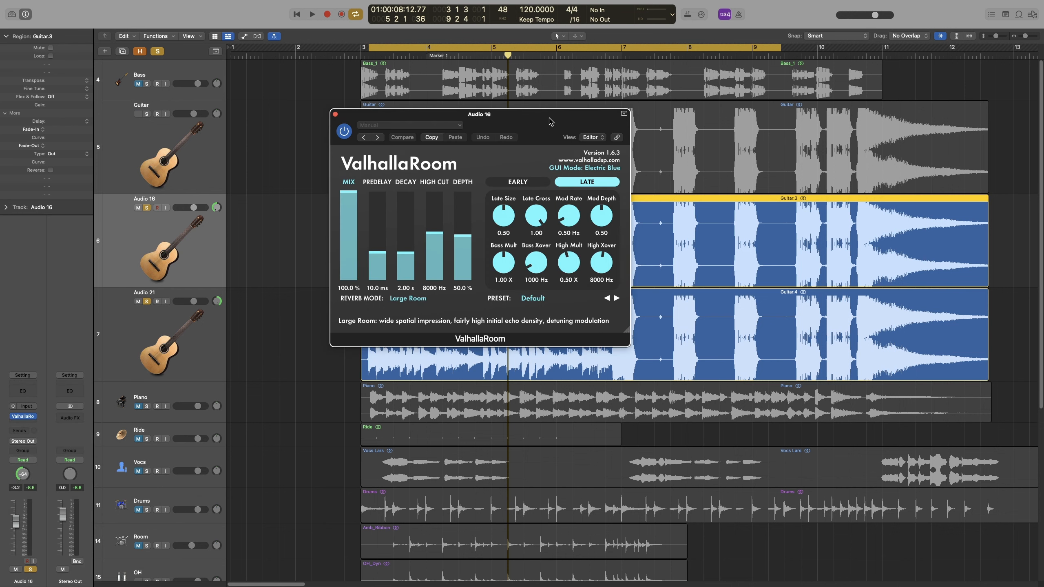
{"action": "left_click_drag", "start_coordinate": [550, 121], "coordinate": [605, 108]}
{"action": "key", "text": "space"}
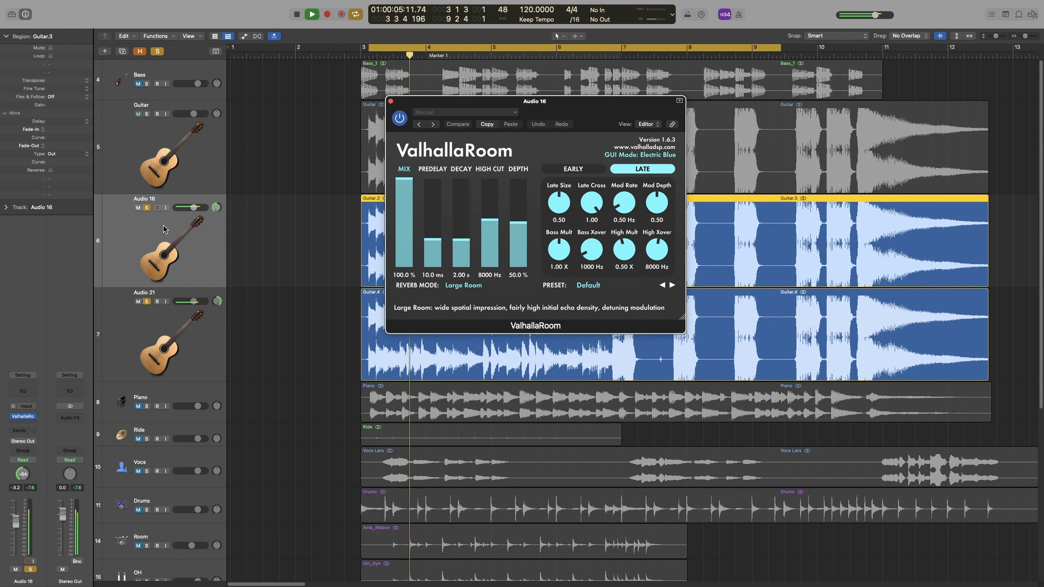
Step: Replace the Transient Shaper on Audio 21 with ValhallaRoom, place its window beside Audio 16's reverb and play both guitars
{"action": "left_click", "coordinate": [154, 331]}
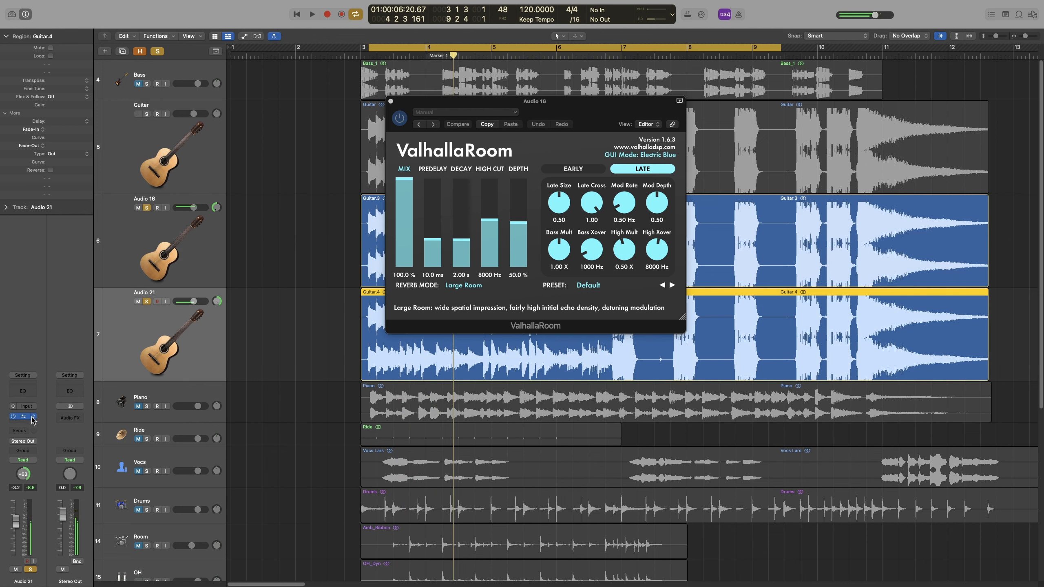
{"action": "left_click", "coordinate": [33, 418]}
{"action": "left_click", "coordinate": [53, 386]}
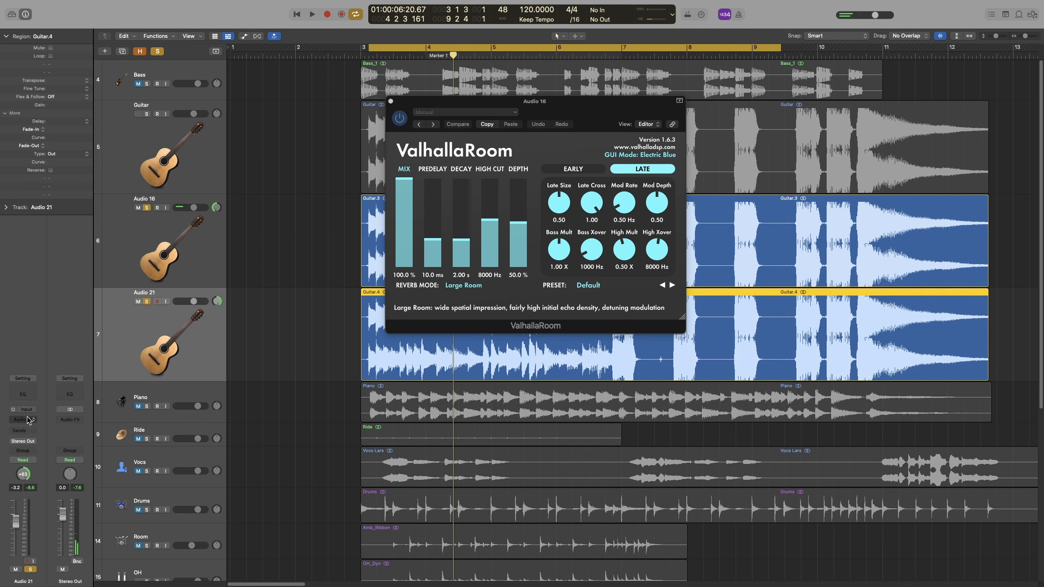
{"action": "left_click", "coordinate": [28, 419]}
{"action": "mouse_move", "coordinate": [52, 578]}
{"action": "mouse_move", "coordinate": [139, 571]}
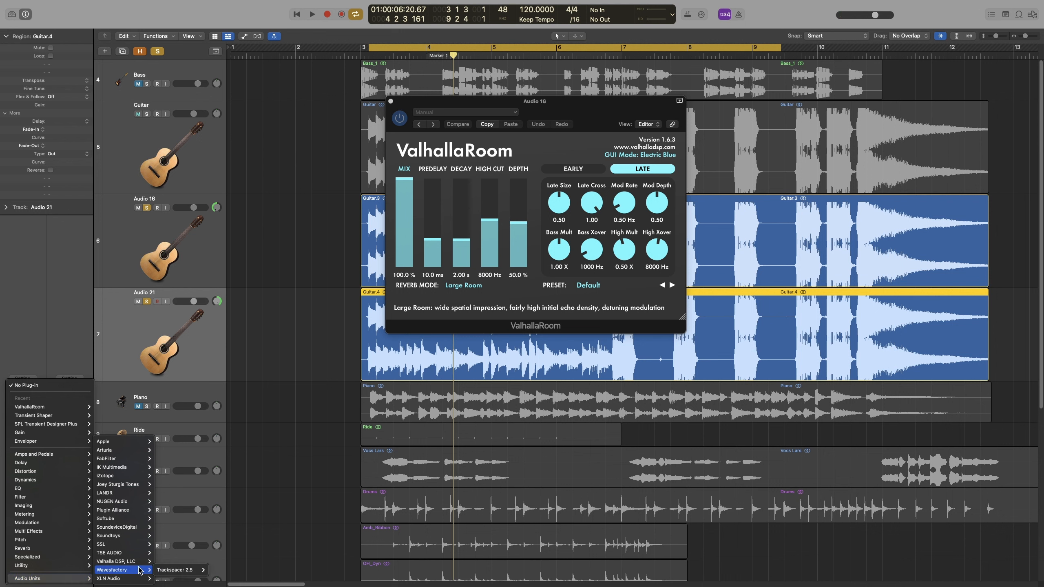
{"action": "mouse_move", "coordinate": [189, 565]}
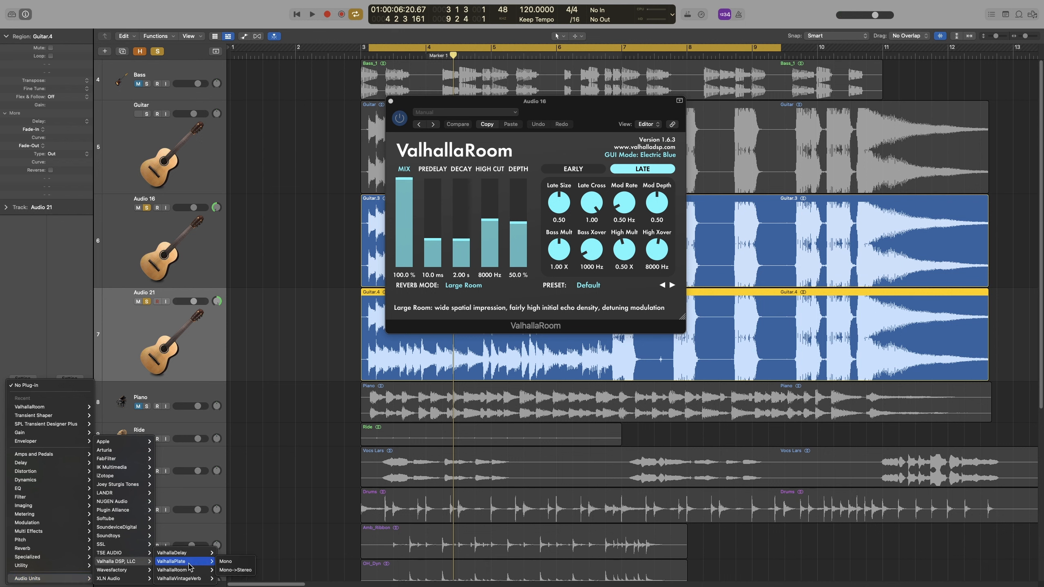
{"action": "left_click", "coordinate": [190, 570]}
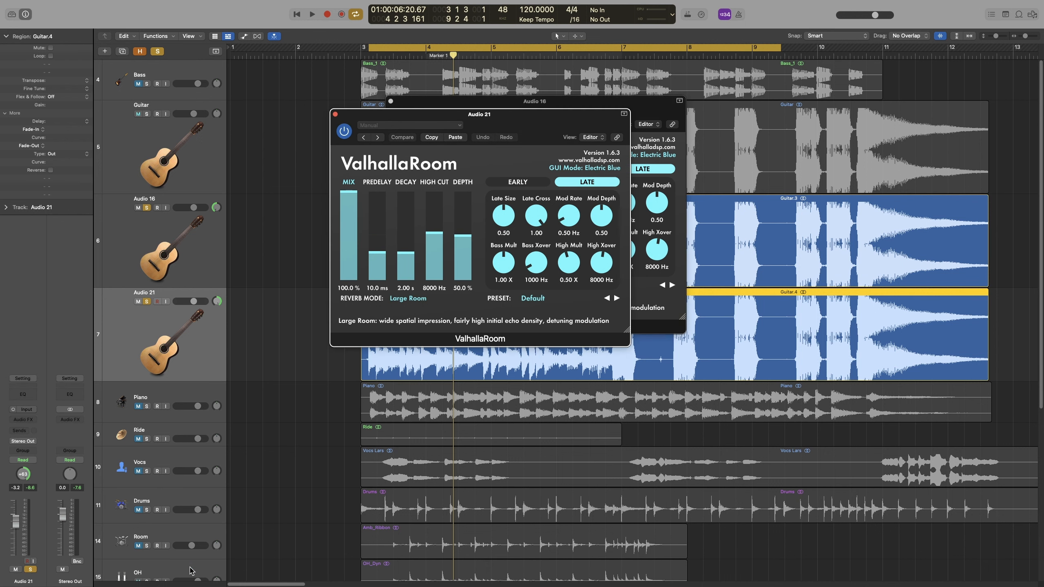
{"action": "left_click_drag", "start_coordinate": [530, 121], "coordinate": [887, 105]}
{"action": "key", "text": "space"}
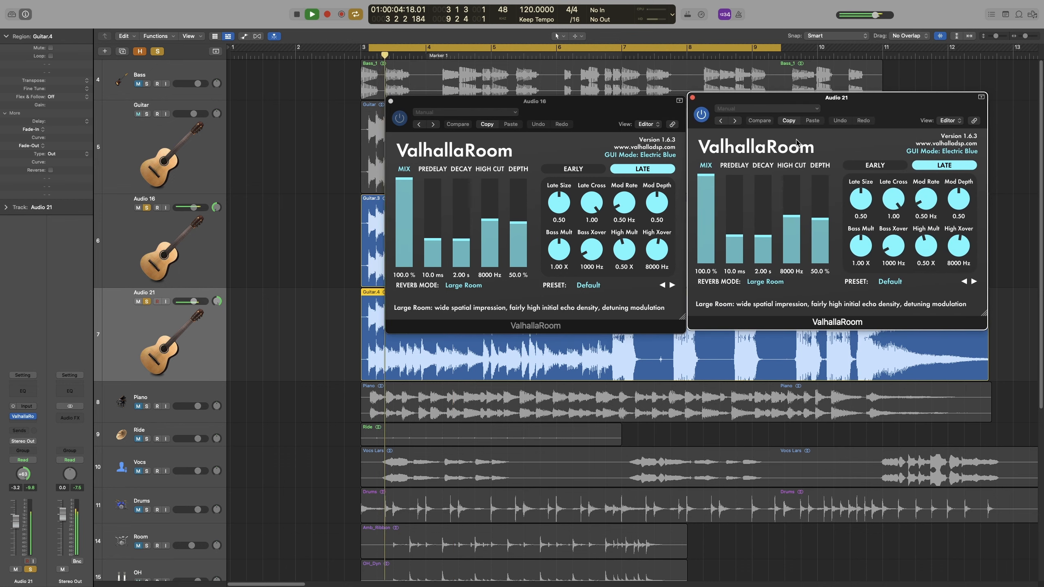
Step: Stop playback and change the reverb mode of both ValhallaRoom instances to Medium Room
{"action": "key", "text": "space"}
{"action": "left_click", "coordinate": [765, 281]}
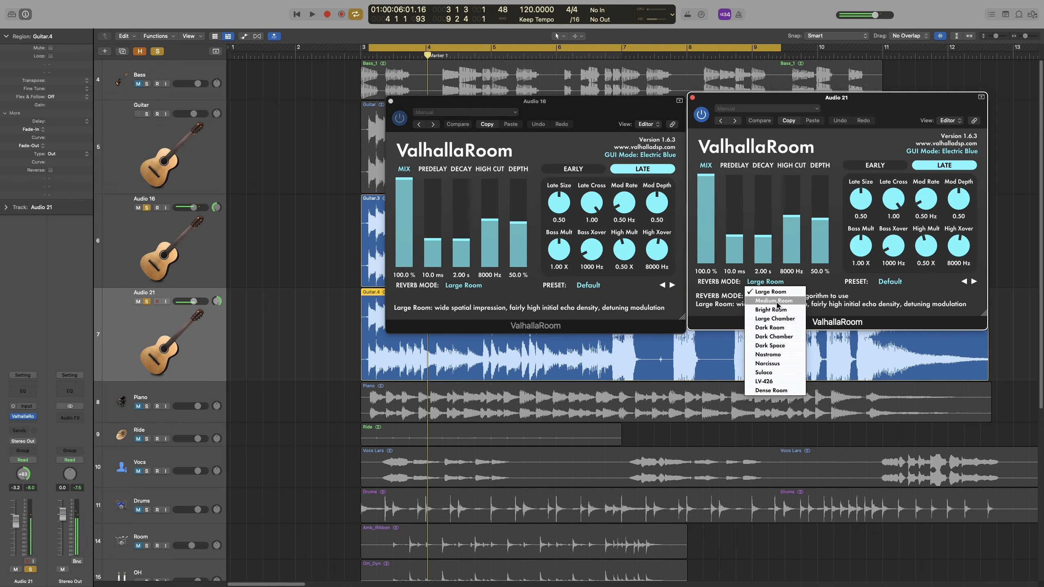
{"action": "left_click", "coordinate": [777, 303]}
{"action": "left_click", "coordinate": [464, 286]}
{"action": "left_click", "coordinate": [472, 304]}
Step: Shorten the reverb decay to 1.54 s on Audio 16 and 1.55 s on Audio 21, and listen to the result
{"action": "left_click_drag", "start_coordinate": [461, 240], "coordinate": [462, 243]}
{"action": "left_click_drag", "start_coordinate": [763, 237], "coordinate": [763, 239]}
{"action": "key", "text": "space"}
{"action": "key", "text": "space"}
Step: Insert a stereo SPL Transient Designer Plus after the reverb on Audio 16 and move its window clear of the reverb controls
{"action": "left_click", "coordinate": [205, 270]}
{"action": "left_click", "coordinate": [28, 423]}
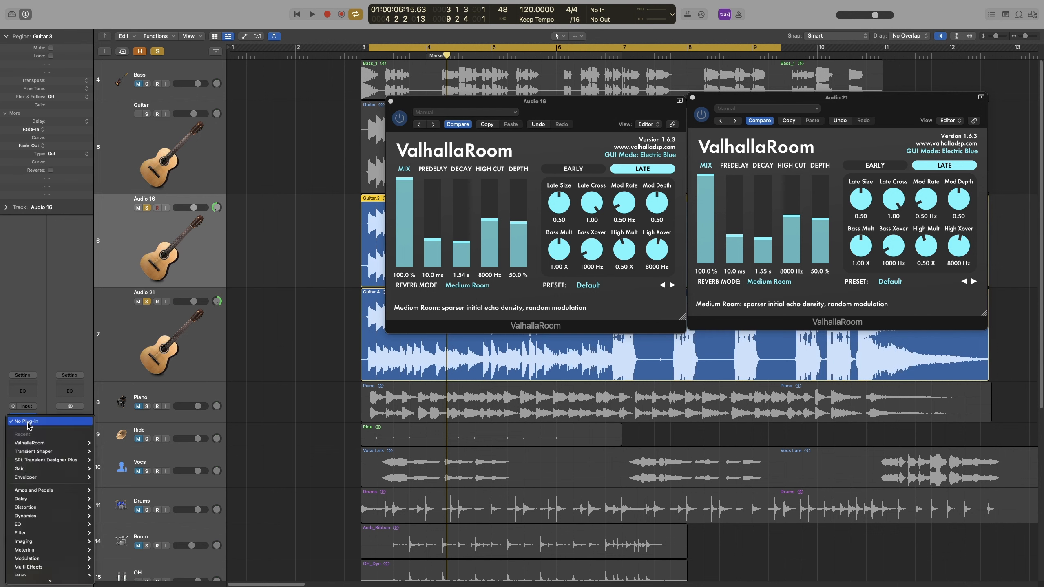
{"action": "mouse_move", "coordinate": [43, 463]}
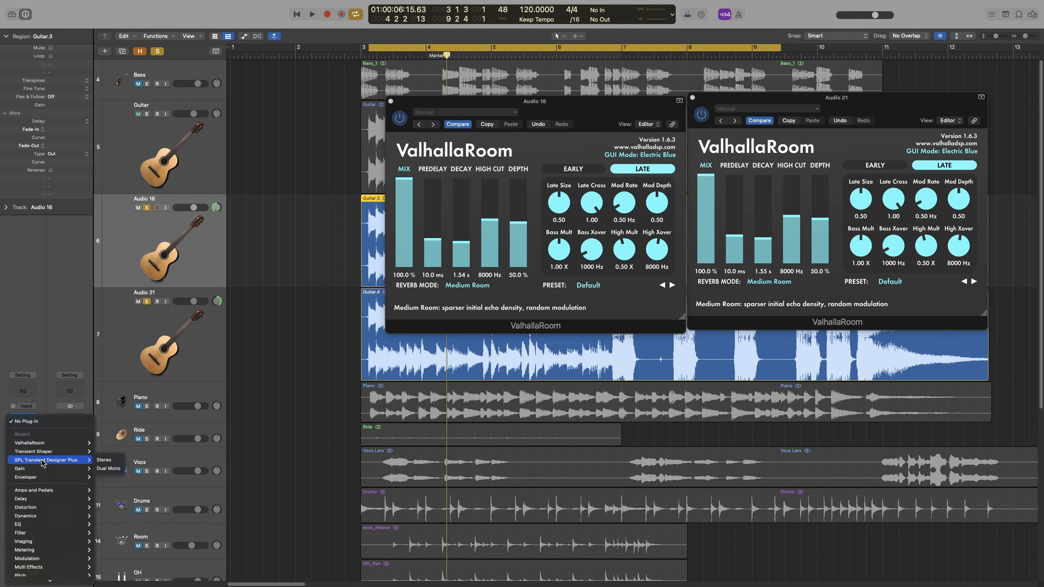
{"action": "left_click", "coordinate": [104, 460]}
{"action": "left_click_drag", "start_coordinate": [376, 115], "coordinate": [276, 101]}
Step: Insert the SPL Transient Designer Plus after the reverb on Audio 21 and place its window beside Audio 16's
{"action": "left_click", "coordinate": [198, 356]}
{"action": "left_click", "coordinate": [27, 419]}
{"action": "left_click", "coordinate": [39, 446]}
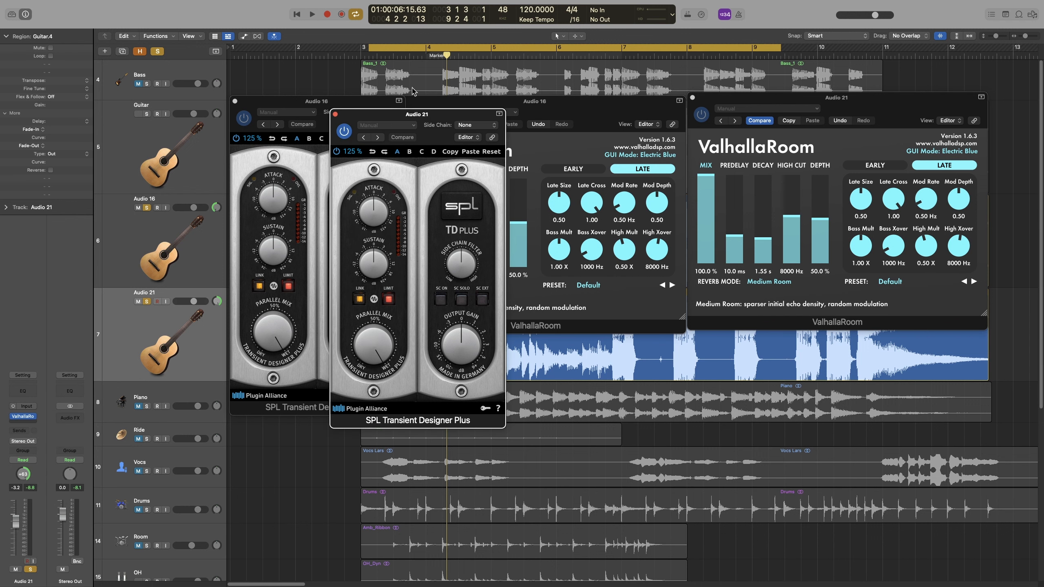
{"action": "left_click_drag", "start_coordinate": [378, 117], "coordinate": [461, 108]}
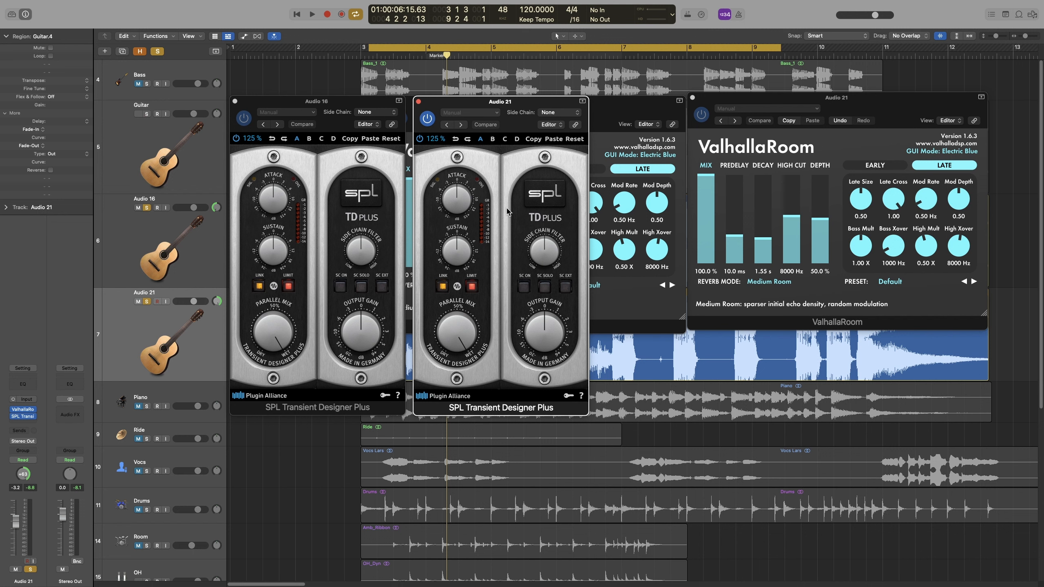
Step: Raise the Attack and lower the Sustain equally on both guitar copies' Transient Designers, and listen to the two copies
{"action": "left_click_drag", "start_coordinate": [456, 199], "coordinate": [457, 159]}
{"action": "left_click_drag", "start_coordinate": [457, 252], "coordinate": [457, 293]}
{"action": "left_click_drag", "start_coordinate": [273, 199], "coordinate": [274, 158]}
{"action": "left_click_drag", "start_coordinate": [273, 251], "coordinate": [273, 292]}
{"action": "key", "text": "space"}
{"action": "key", "text": "space"}
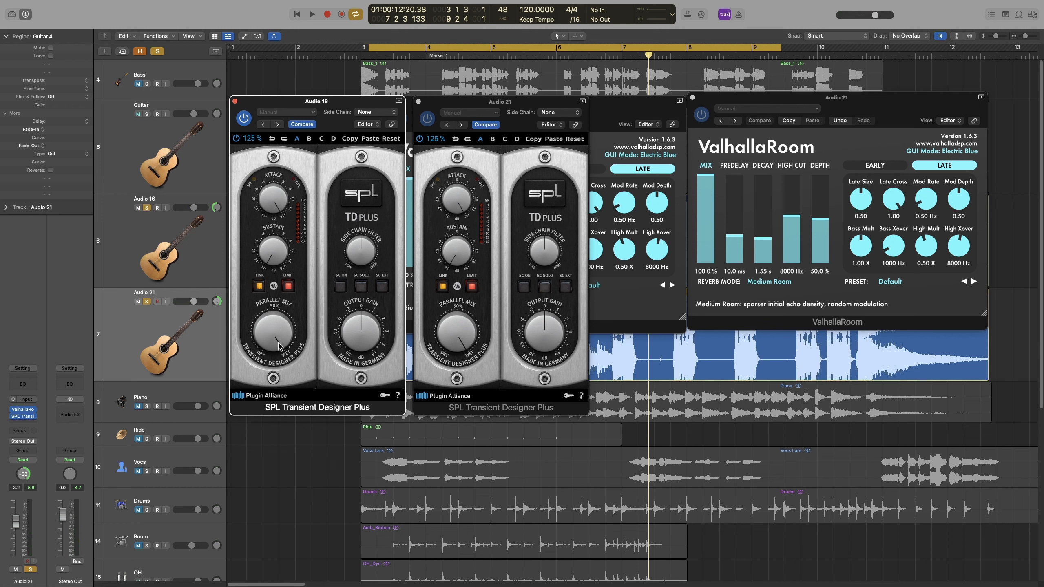
{"action": "key", "text": "space"}
{"action": "key", "text": "space"}
Step: Solo the original Guitar with both copies, lower the copies' volume together to about -7 dB, and listen over a cycle shortened to bar 6
{"action": "left_click_drag", "start_coordinate": [780, 48], "coordinate": [609, 48]}
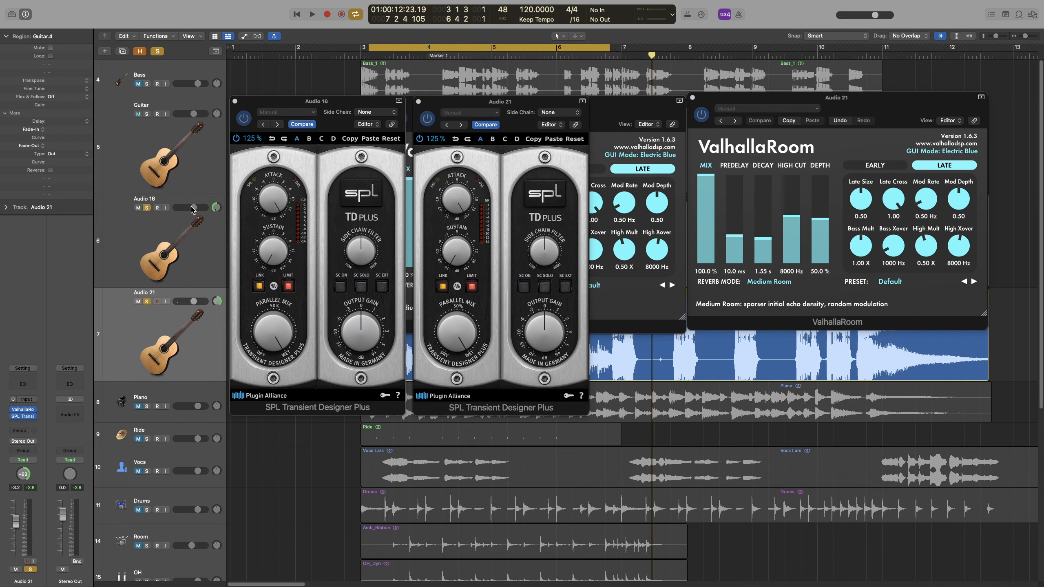
{"action": "left_click", "coordinate": [147, 113]}
{"action": "left_click", "coordinate": [204, 231]}
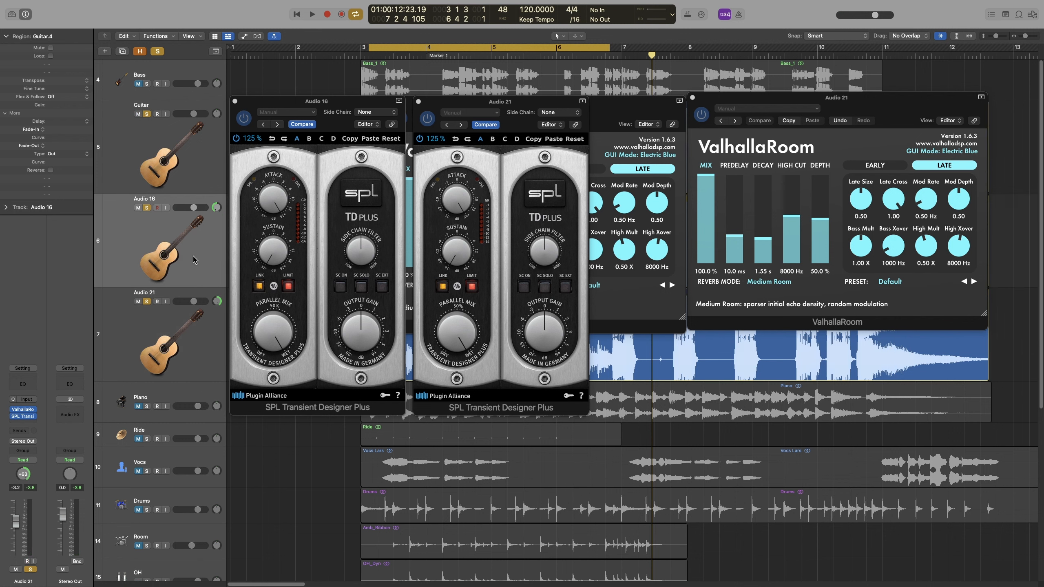
{"action": "left_click", "coordinate": [190, 330], "text": "shift"}
{"action": "mouse_move", "coordinate": [193, 301]}
{"action": "left_mouse_down"}
{"action": "mouse_move", "coordinate": [175, 301]}
{"action": "mouse_move", "coordinate": [189, 301]}
{"action": "left_mouse_up"}
{"action": "key", "text": "space"}
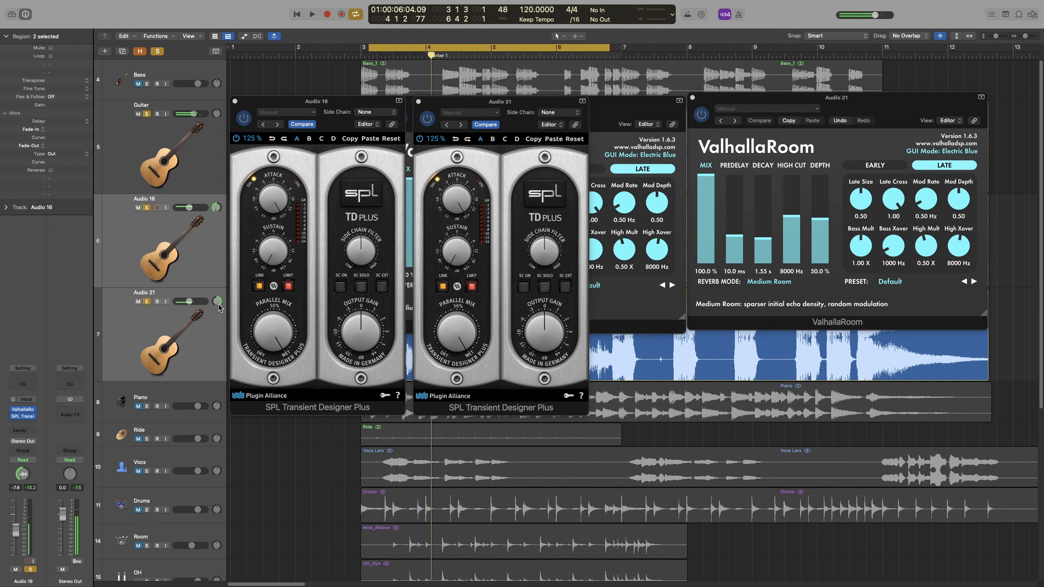
{"action": "key", "text": "space"}
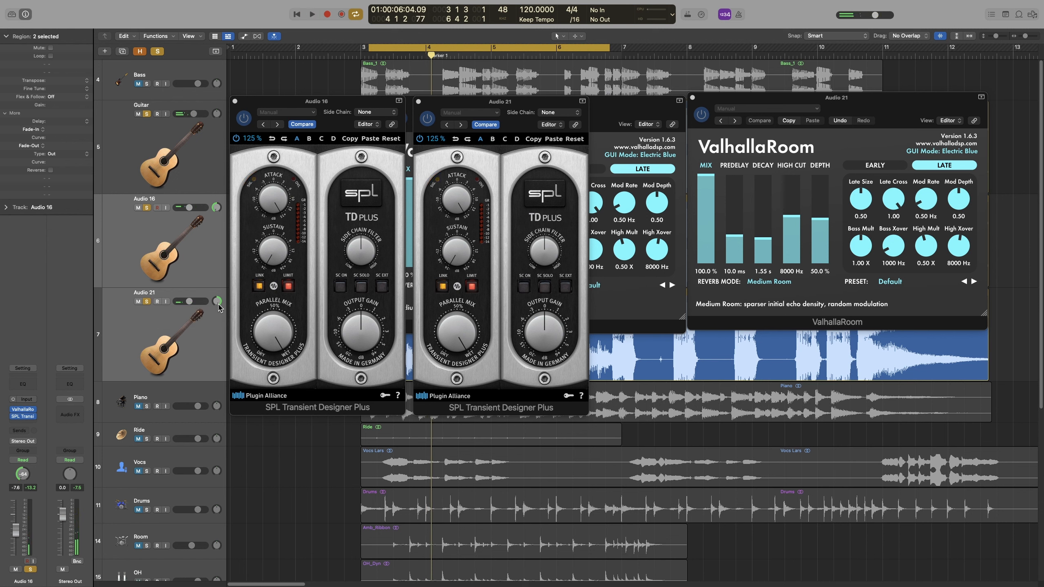
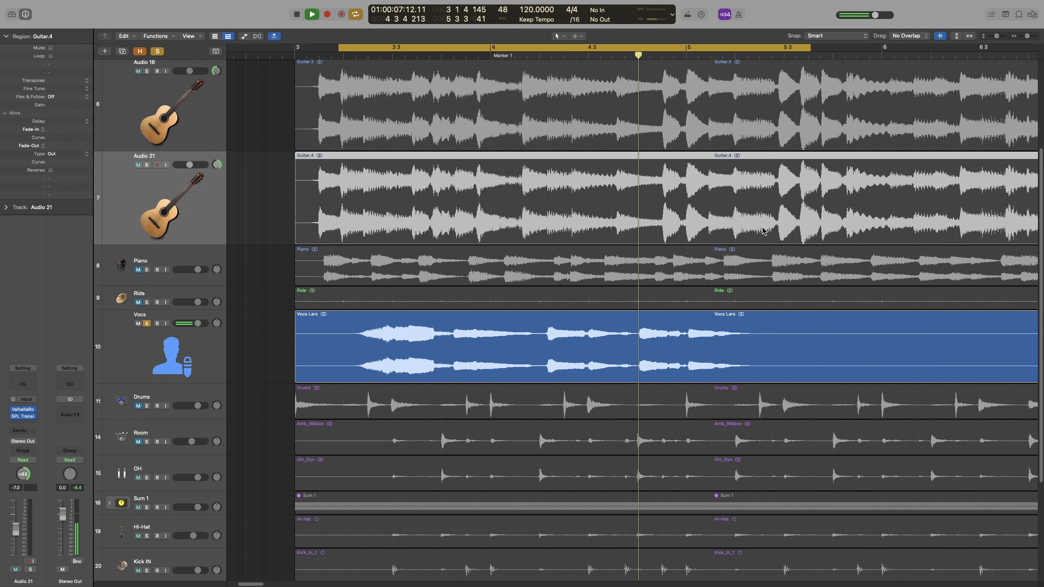
Step: Insert the SPL Transient Designer Plus on the soloed Vocs track and move the cycle start to 3 4 2 around its phrase
{"action": "key", "text": "space"}
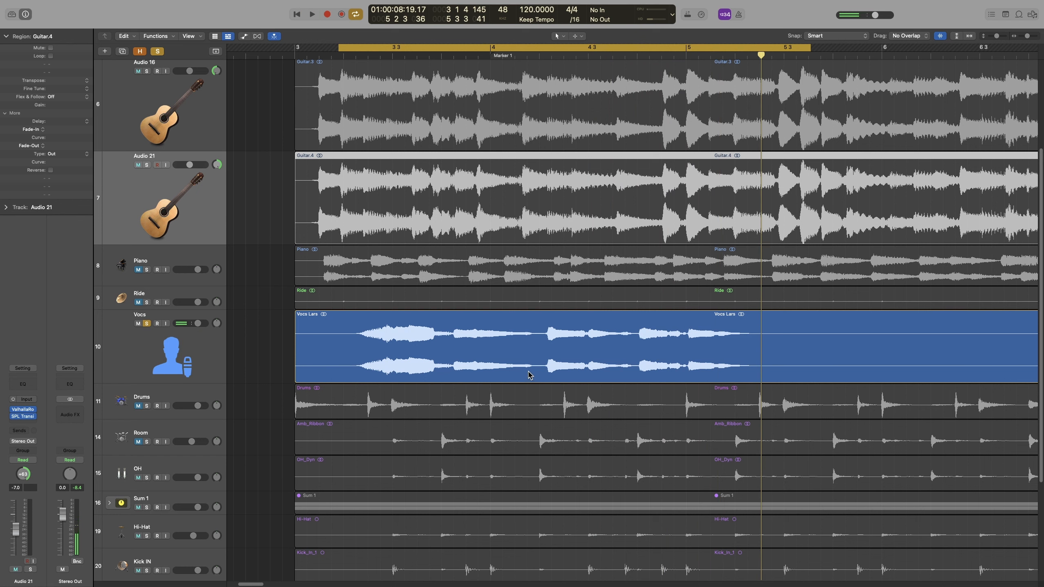
{"action": "key", "text": "space"}
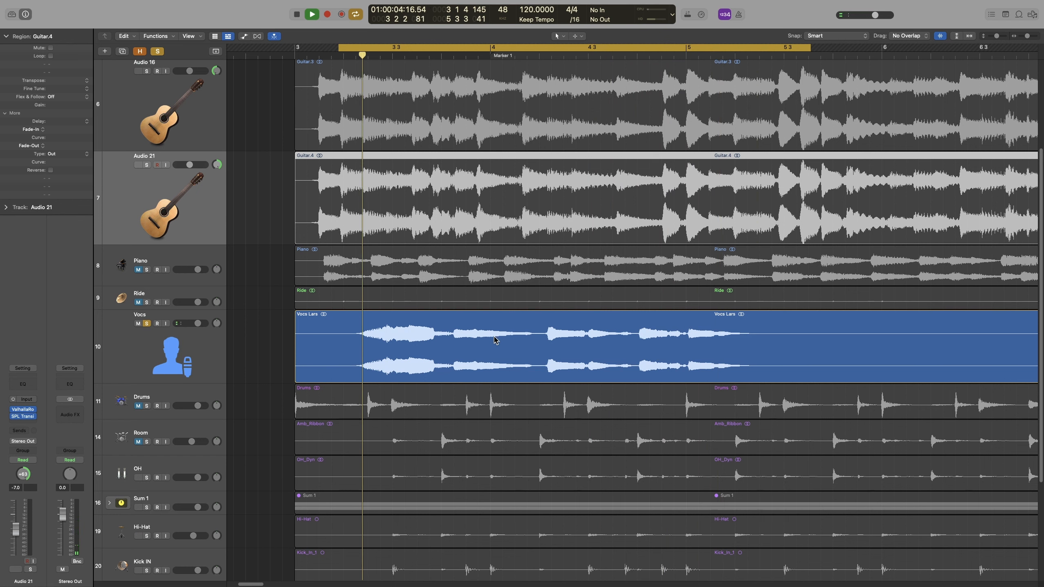
{"action": "left_click", "coordinate": [571, 348]}
{"action": "left_click", "coordinate": [23, 416]}
{"action": "left_click_drag", "start_coordinate": [339, 47], "coordinate": [453, 48]}
{"action": "scroll", "coordinate": [571, 348], "scroll_direction": "right", "scroll_amount": 4}
{"action": "key", "text": "space"}
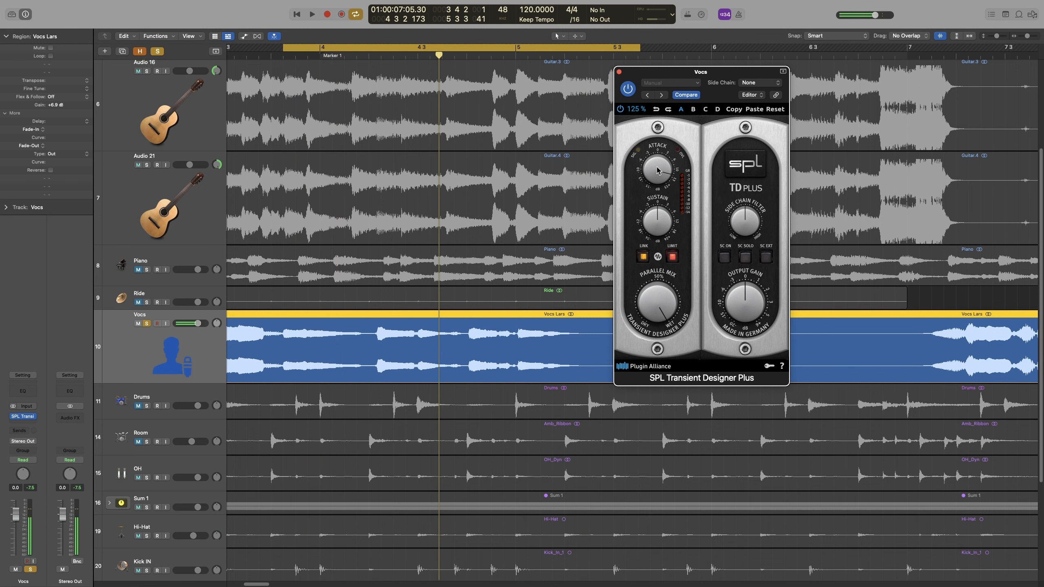
Step: Raise the Attack on the Vocs Transient Designer and compare playback with the plug-in active, bypassed and active again
{"action": "left_click_drag", "start_coordinate": [657, 168], "coordinate": [657, 161]}
{"action": "key", "text": "space"}
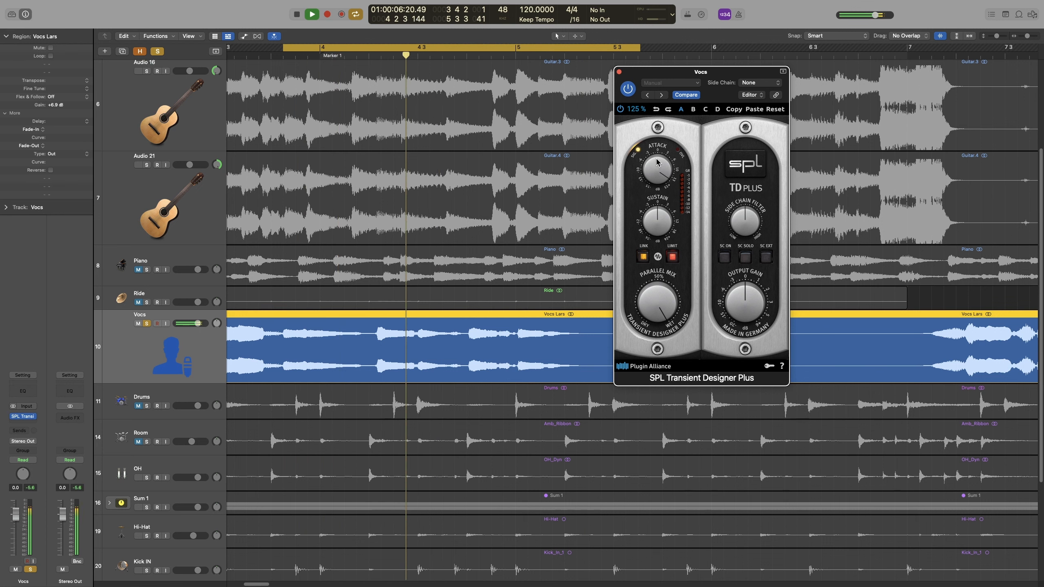
{"action": "key", "text": "space"}
{"action": "left_click", "coordinate": [627, 89]}
{"action": "key", "text": "space"}
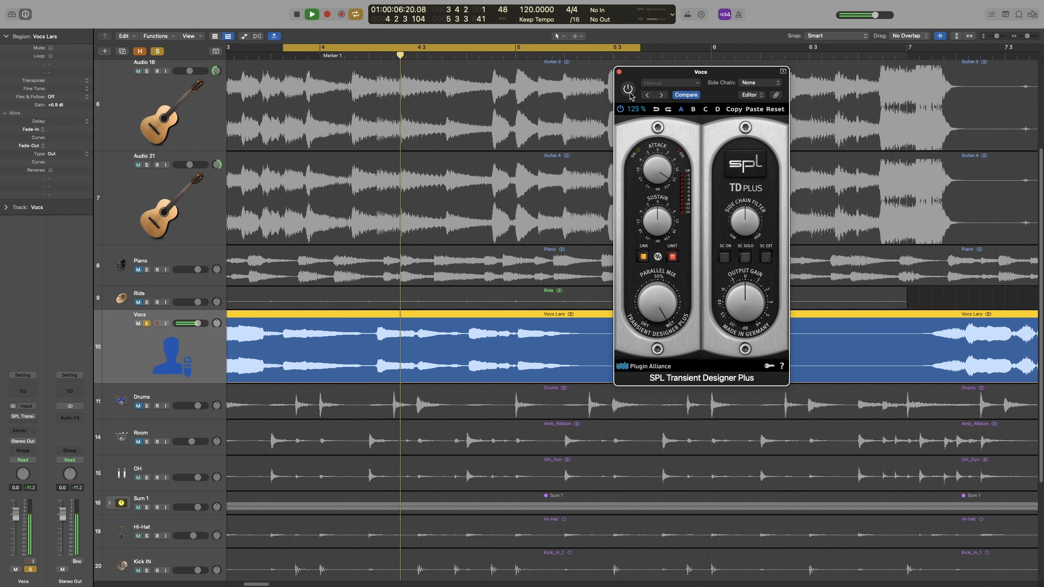
{"action": "left_click", "coordinate": [628, 88]}
{"action": "key", "text": "space"}
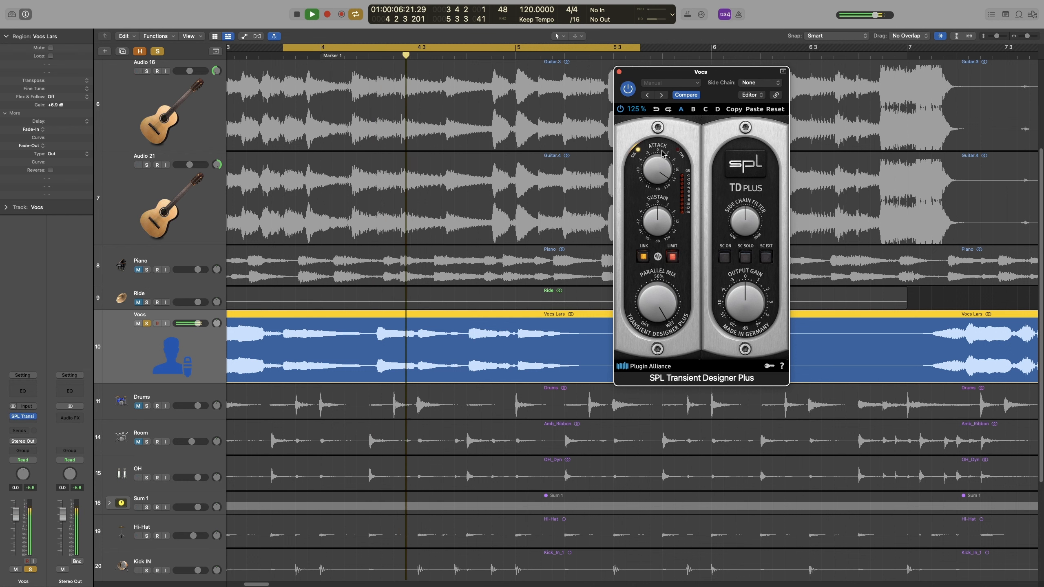
{"action": "key", "text": "space"}
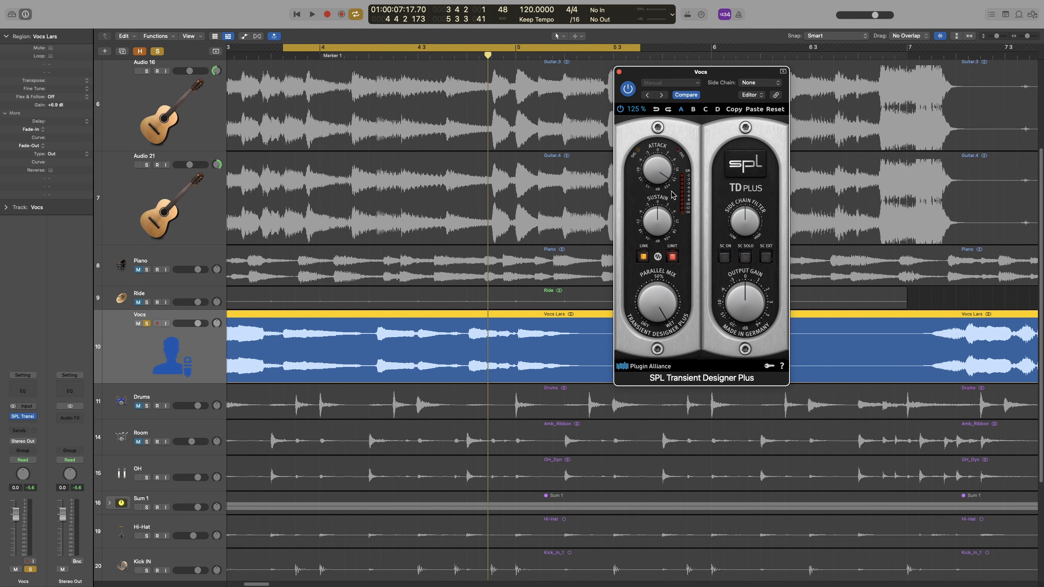
Step: Lower the Attack on the Vocs Transient Designer well below zero and listen to the softened vocal phrase
{"action": "key", "text": "space"}
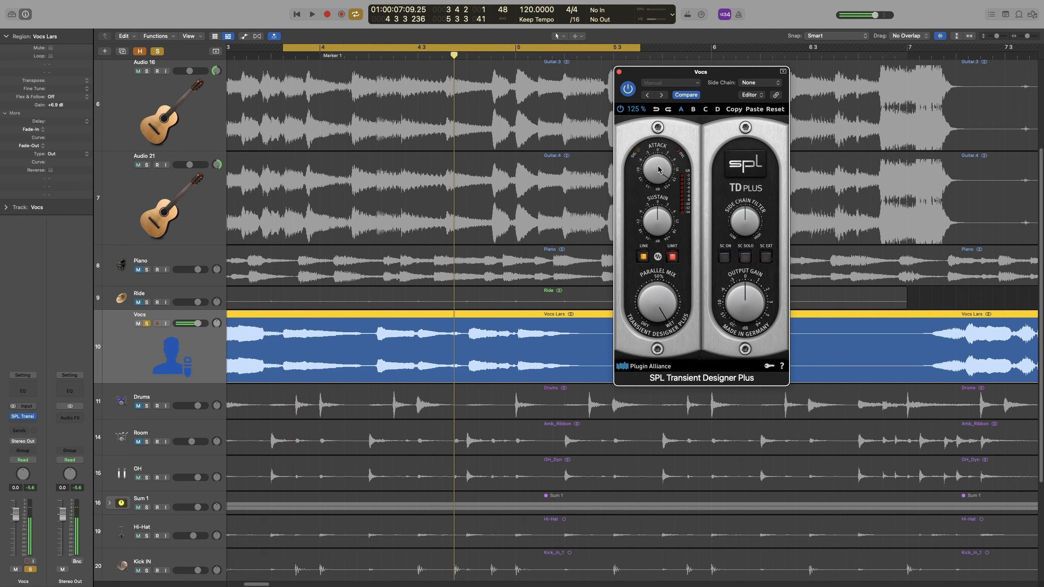
{"action": "left_click_drag", "start_coordinate": [658, 169], "coordinate": [662, 205]}
{"action": "key", "text": "space"}
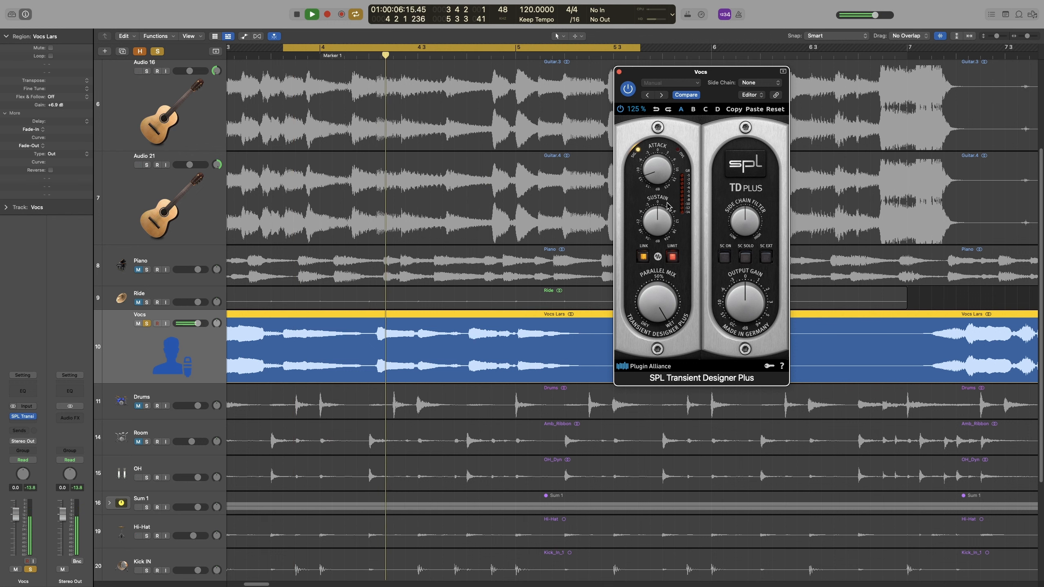
{"action": "key", "text": "space"}
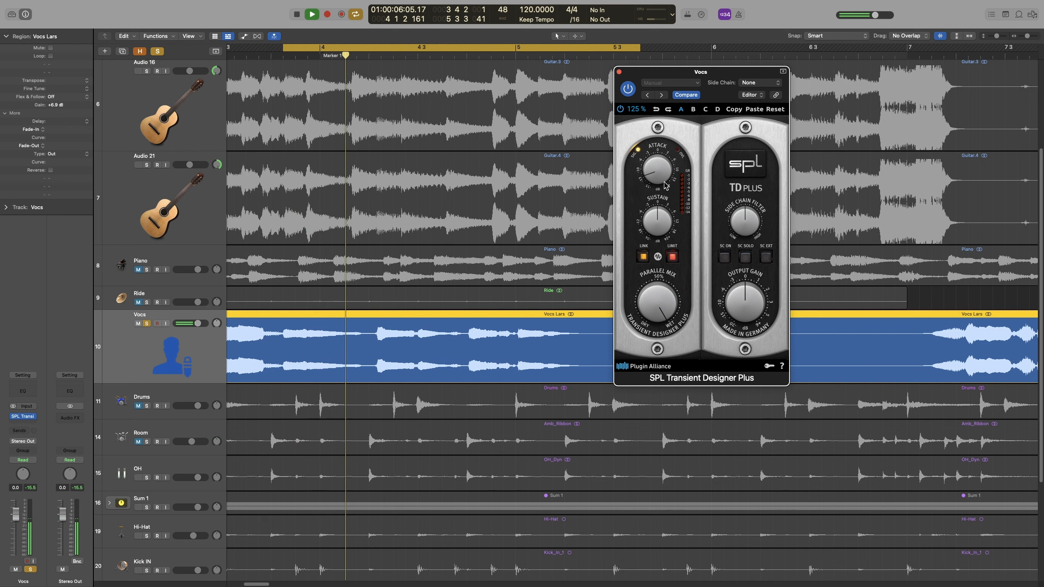
{"action": "key", "text": "space"}
{"action": "left_click_drag", "start_coordinate": [666, 186], "coordinate": [660, 214]}
{"action": "key", "text": "space"}
{"action": "key", "text": "space"}
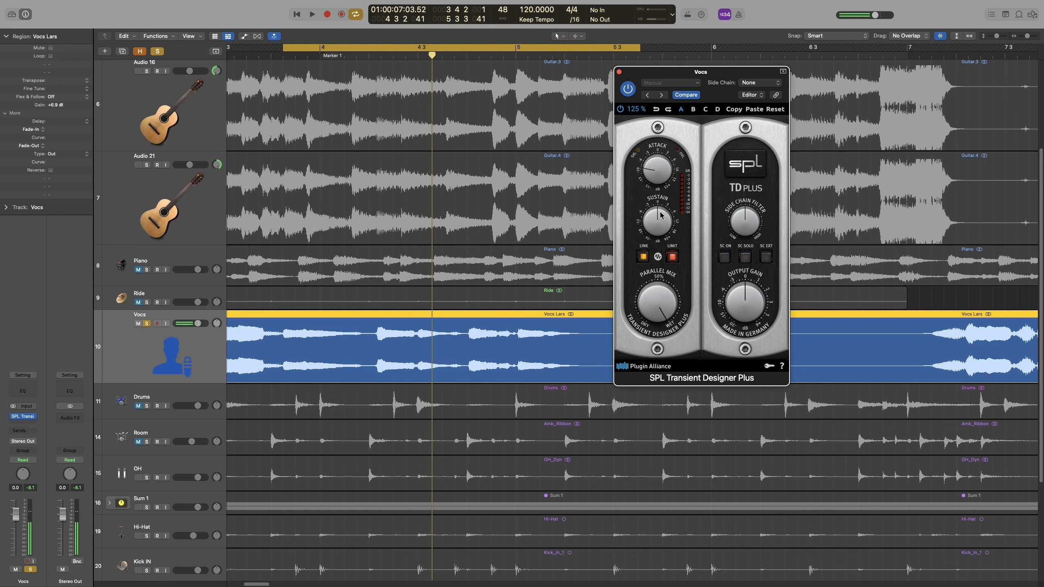
{"action": "key", "text": "space"}
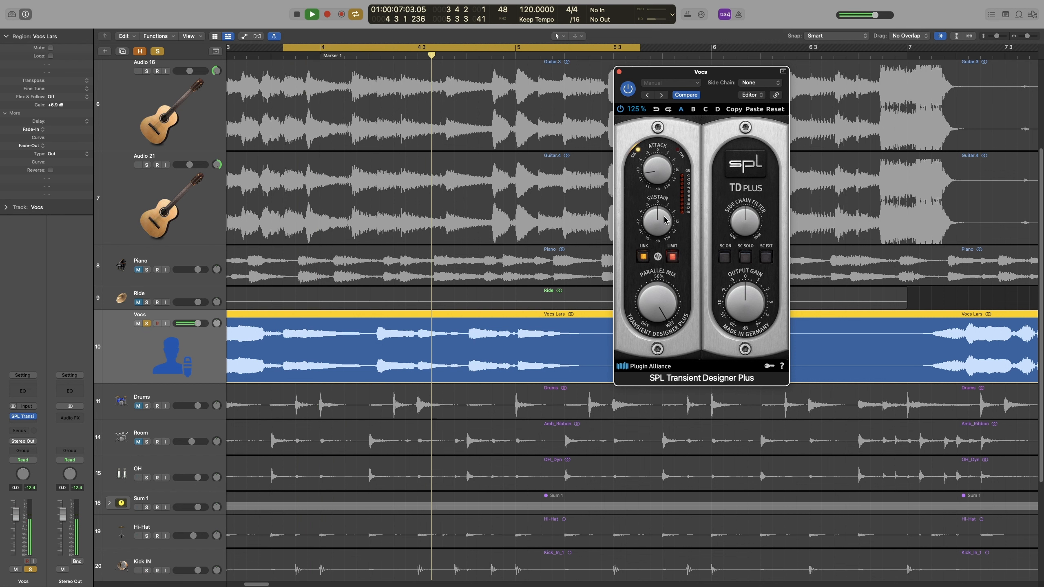
{"action": "key", "text": "space"}
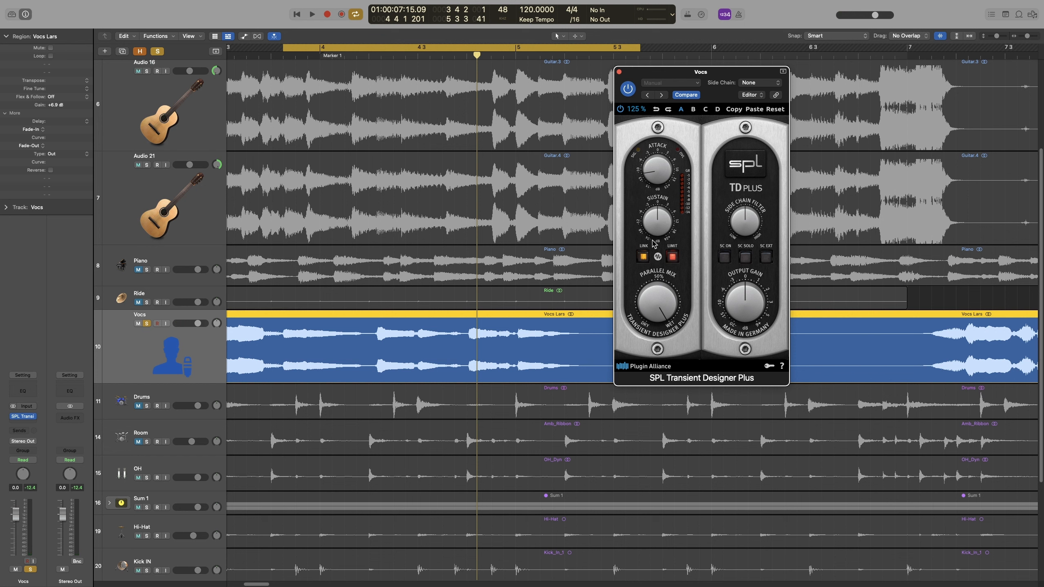
Step: Raise the Vocs Attack back above zero and listen to the vocal phrase again
{"action": "left_click_drag", "start_coordinate": [670, 177], "coordinate": [667, 119]}
{"action": "key", "text": "space"}
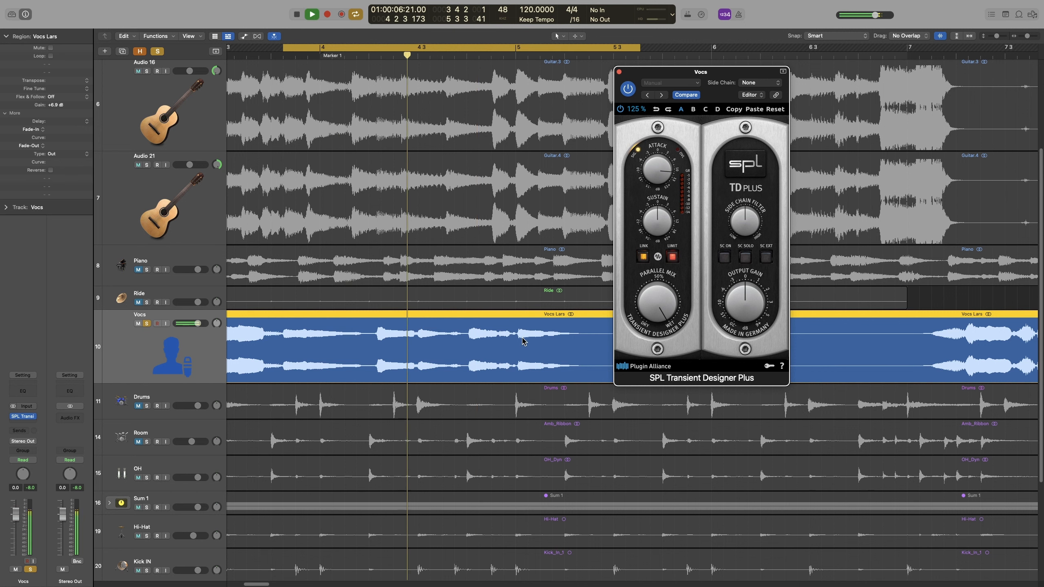
{"action": "key", "text": "space"}
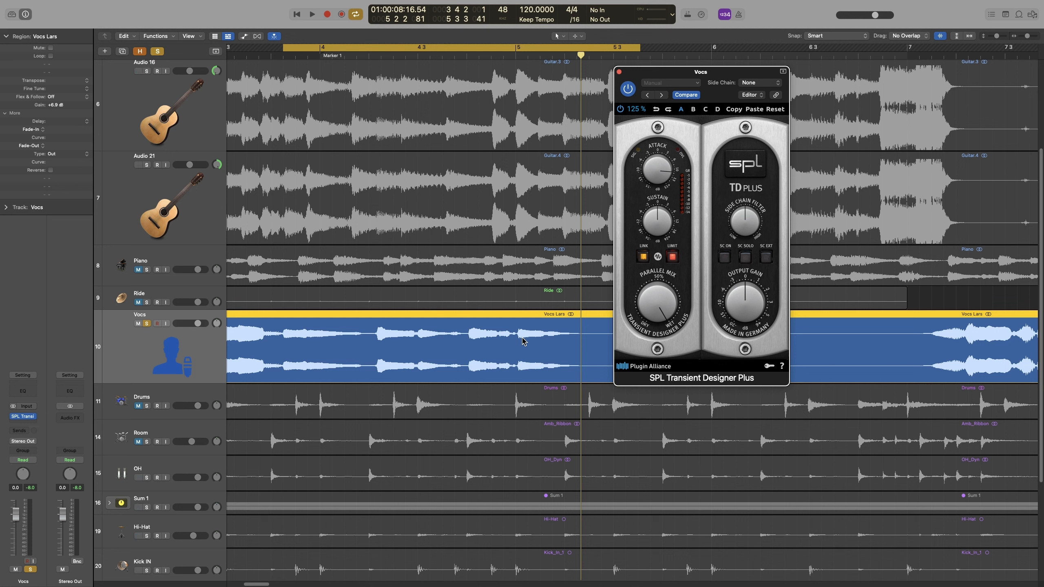
{"action": "key", "text": "space"}
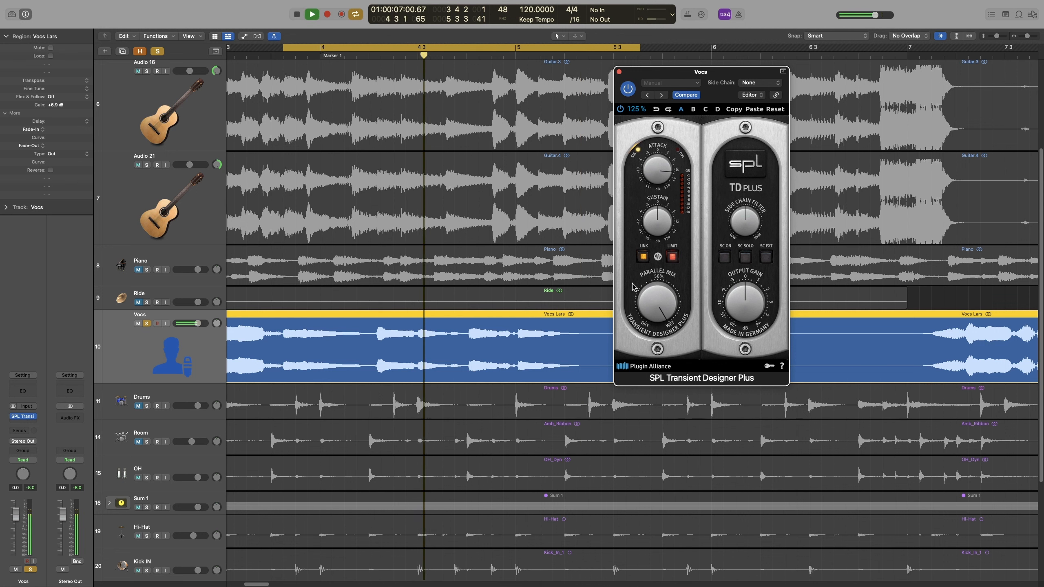
{"action": "key", "text": "space"}
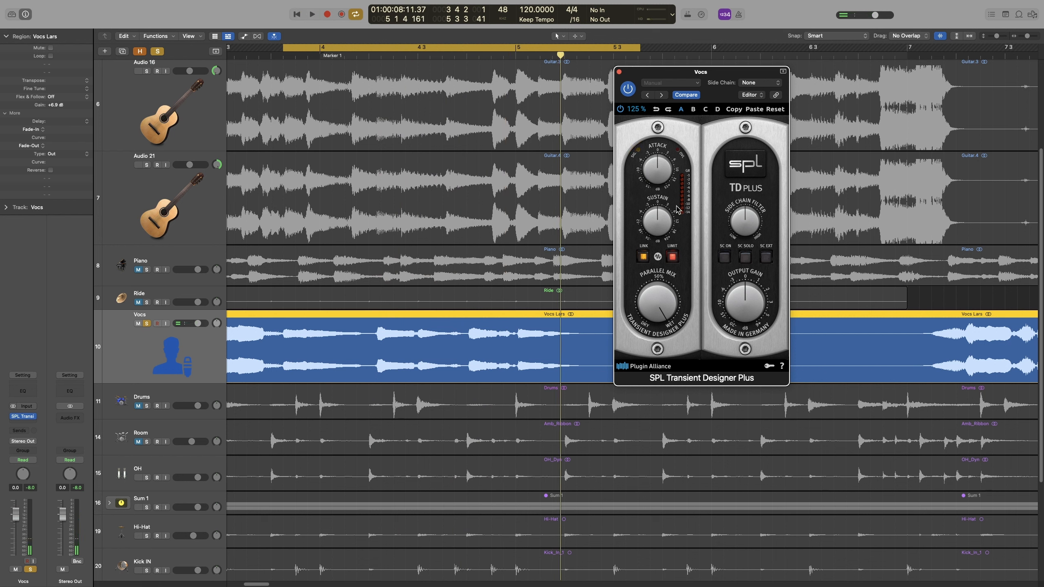
Step: Set the Vocs track's automation to Touch and record an Attack boost of about +2.10 dB during playback
{"action": "left_click", "coordinate": [137, 351]}
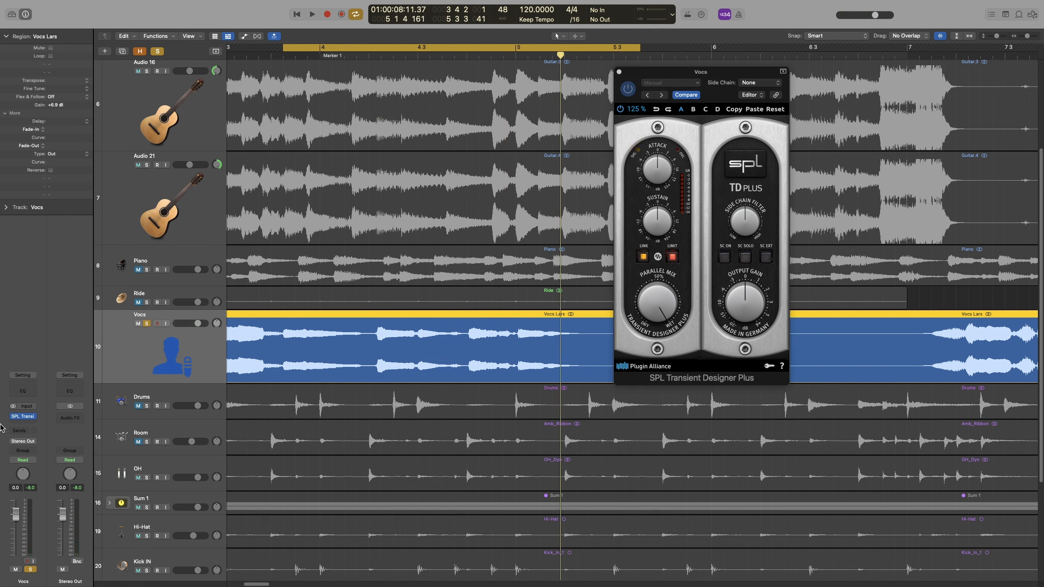
{"action": "left_click", "coordinate": [33, 460]}
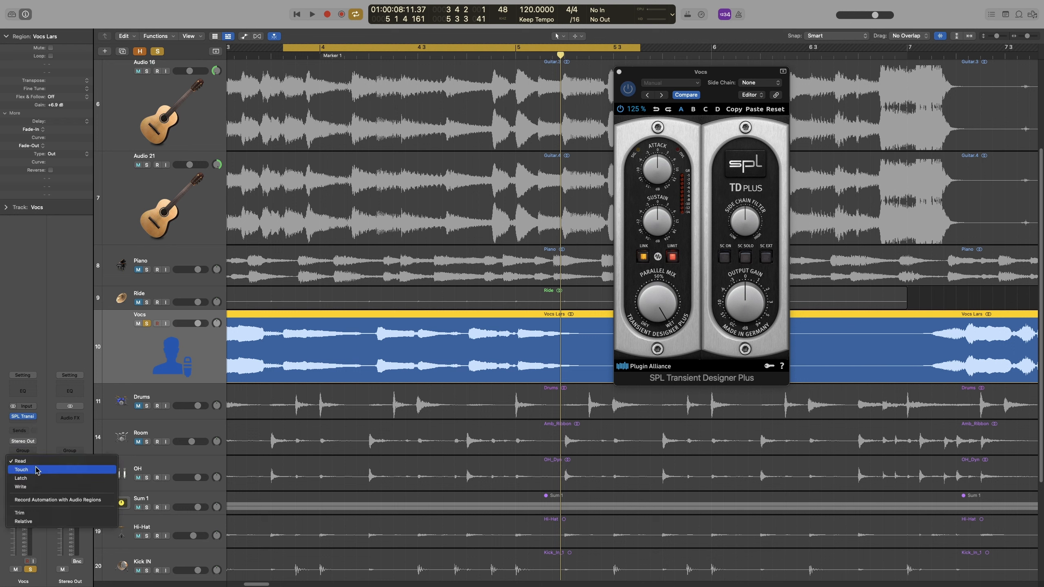
{"action": "left_click", "coordinate": [33, 471]}
{"action": "key", "text": "space"}
{"action": "left_click_drag", "start_coordinate": [653, 171], "coordinate": [651, 161]}
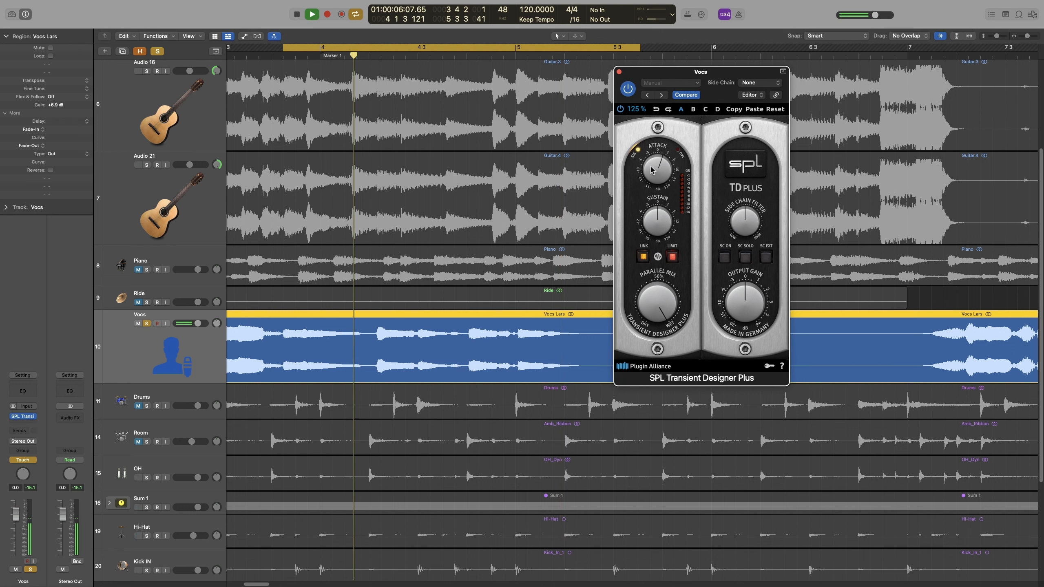
{"action": "key", "text": "space"}
Step: Return the Vocs track's automation mode to Read and display its Attack automation curve
{"action": "left_click", "coordinate": [35, 460]}
{"action": "left_click", "coordinate": [37, 451]}
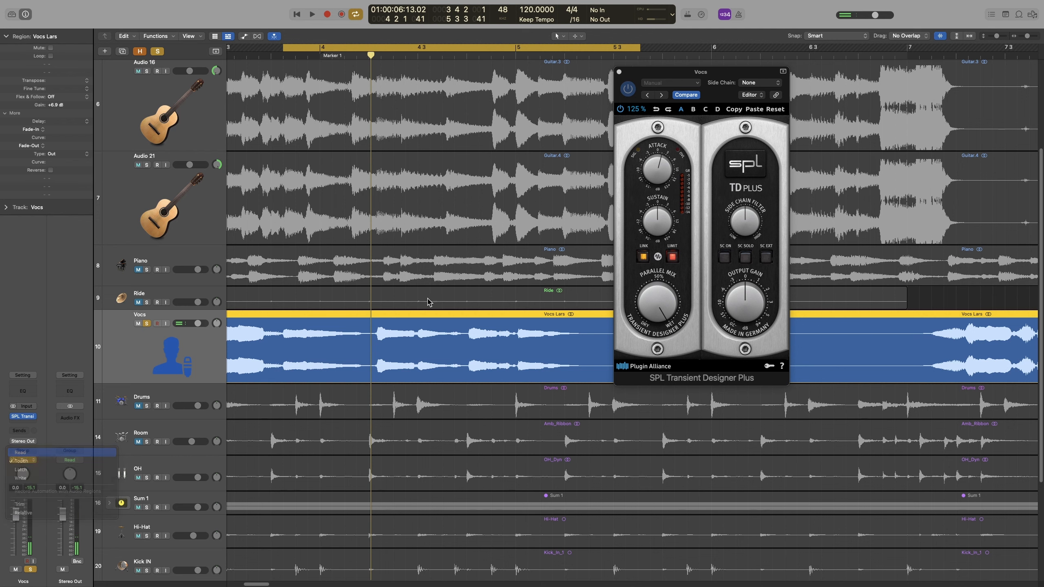
{"action": "left_click", "coordinate": [149, 364]}
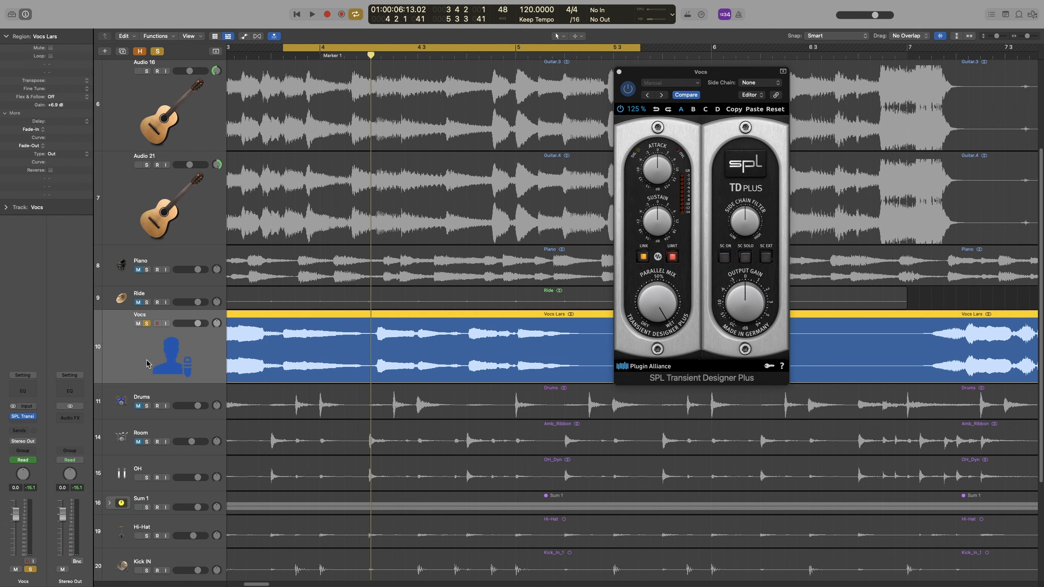
{"action": "key", "text": "a"}
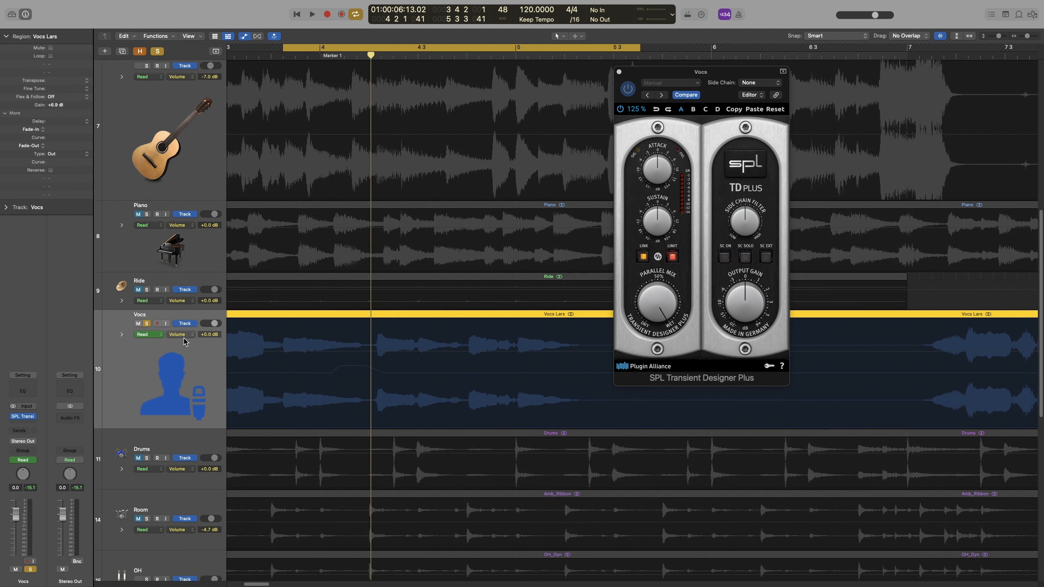
{"action": "left_click", "coordinate": [184, 336]}
{"action": "left_click", "coordinate": [209, 429]}
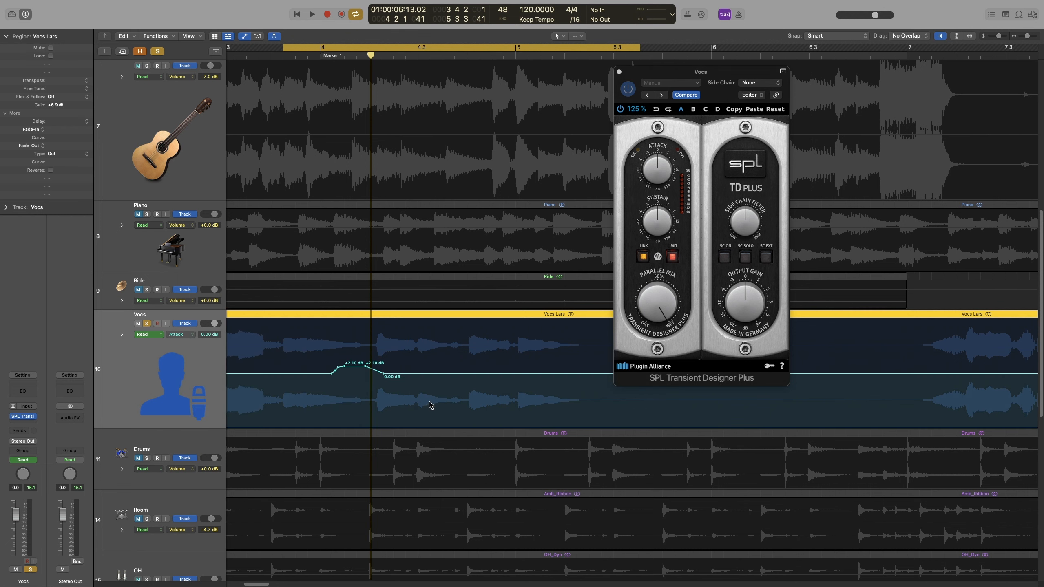
Step: Delete the recorded Attack boost points from the Vocs track's automation curve around 4 2
{"action": "key", "text": "super+Right"}
{"action": "key", "text": "super+Right"}
{"action": "key", "text": "super+Down"}
{"action": "key", "text": "super+Down"}
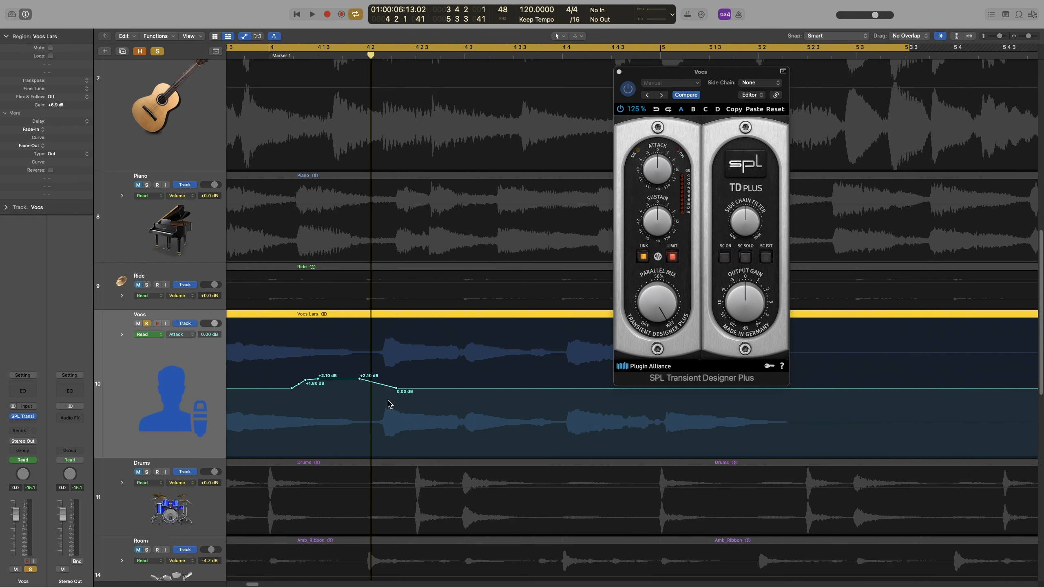
{"action": "scroll", "coordinate": [385, 405], "scroll_direction": "left", "scroll_amount": 1}
{"action": "scroll", "coordinate": [384, 403], "scroll_direction": "left", "scroll_amount": 1}
{"action": "left_click_drag", "start_coordinate": [324, 372], "coordinate": [450, 418]}
{"action": "key", "text": "Delete"}
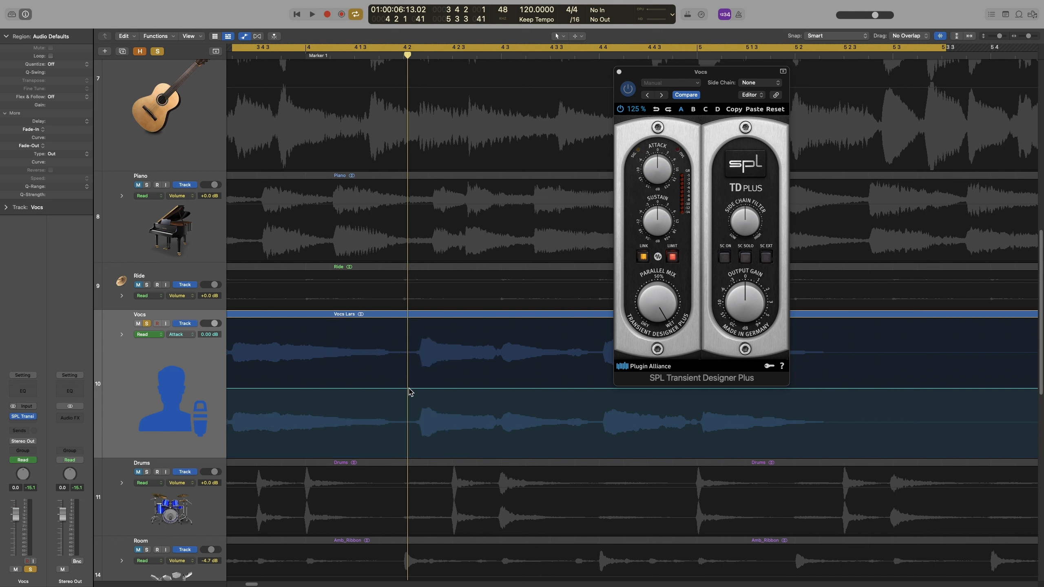
Step: Add four Attack automation points around the vocal onset just after 4 2, lower the inner pair to about -6.80 dB, and listen
{"action": "left_click", "coordinate": [410, 389]}
{"action": "left_click", "coordinate": [444, 389]}
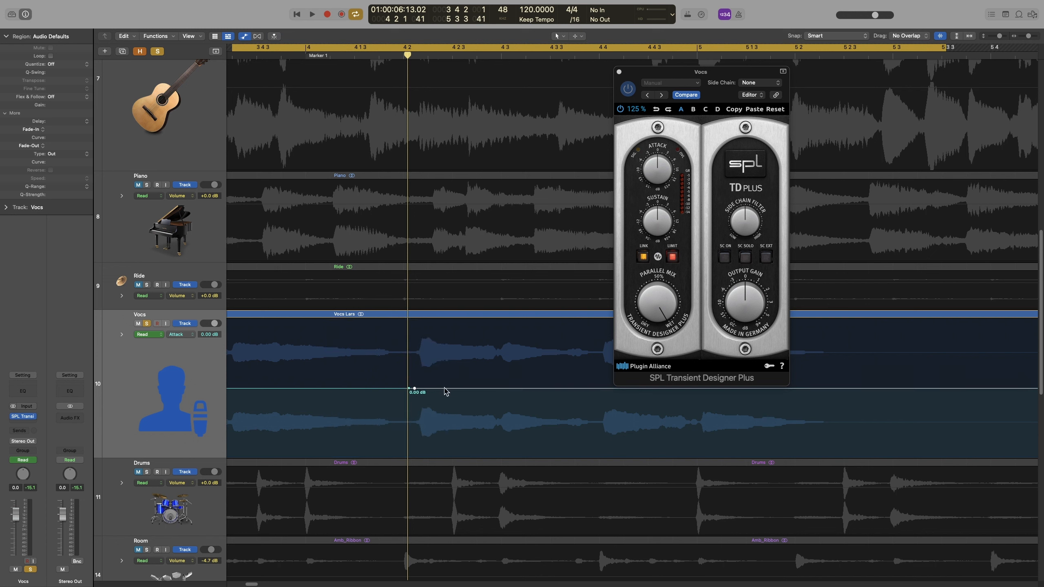
{"action": "left_click", "coordinate": [451, 388]}
{"action": "key", "text": "space"}
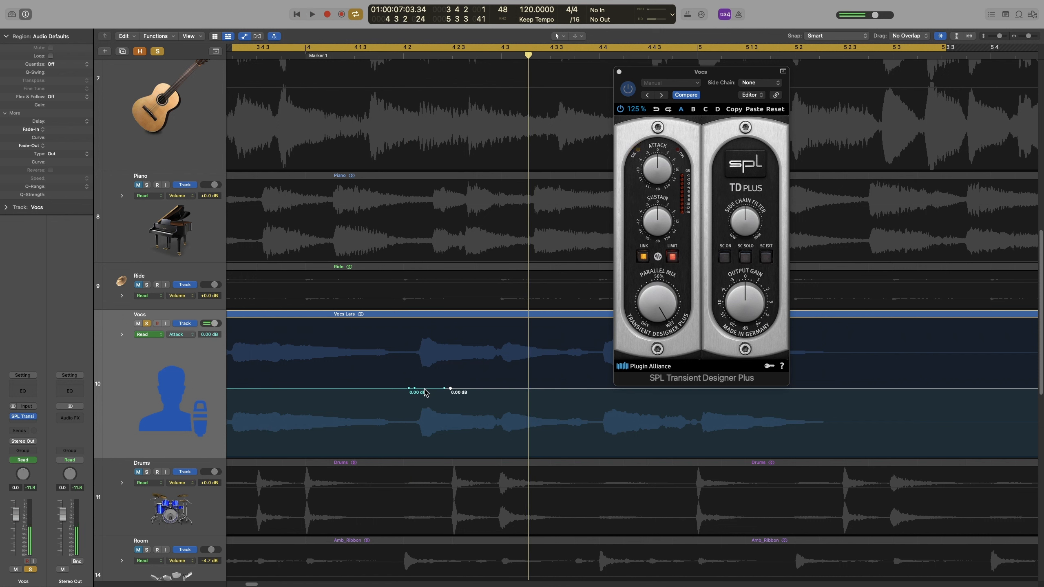
{"action": "left_click_drag", "start_coordinate": [424, 392], "coordinate": [428, 424]}
{"action": "key", "text": "space"}
{"action": "key", "text": "space"}
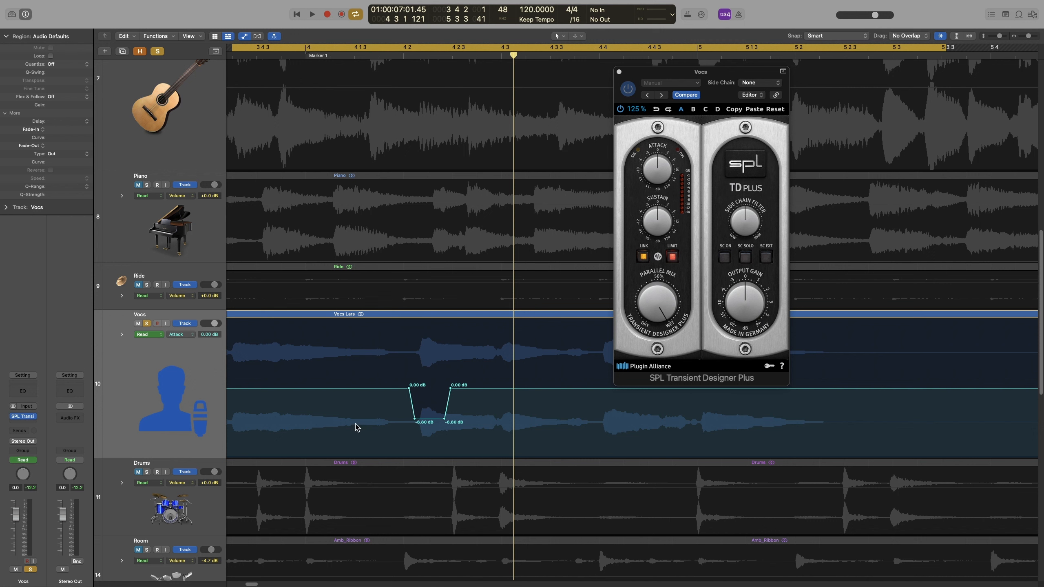
{"action": "key", "text": "space"}
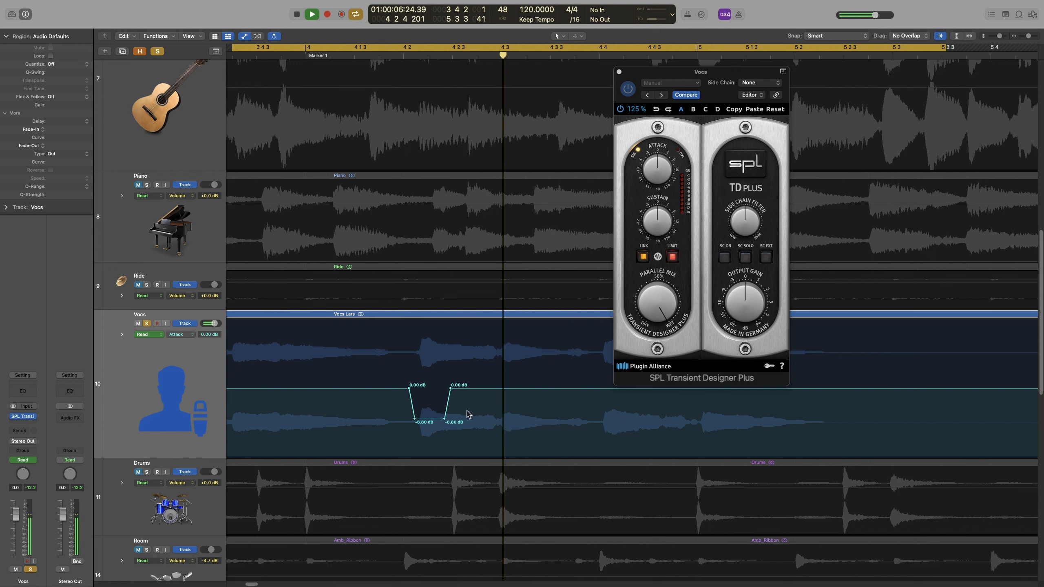
Step: Raise the inner pair of Attack points at that vocal onset to about +7.60 dB and listen to the phrase
{"action": "left_click_drag", "start_coordinate": [428, 424], "coordinate": [432, 357]}
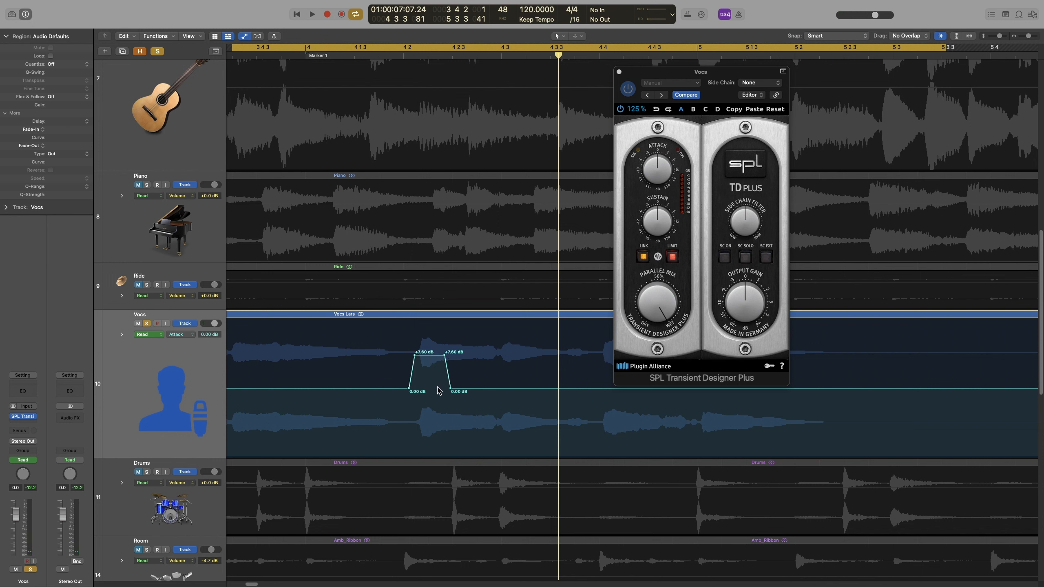
{"action": "key", "text": "space"}
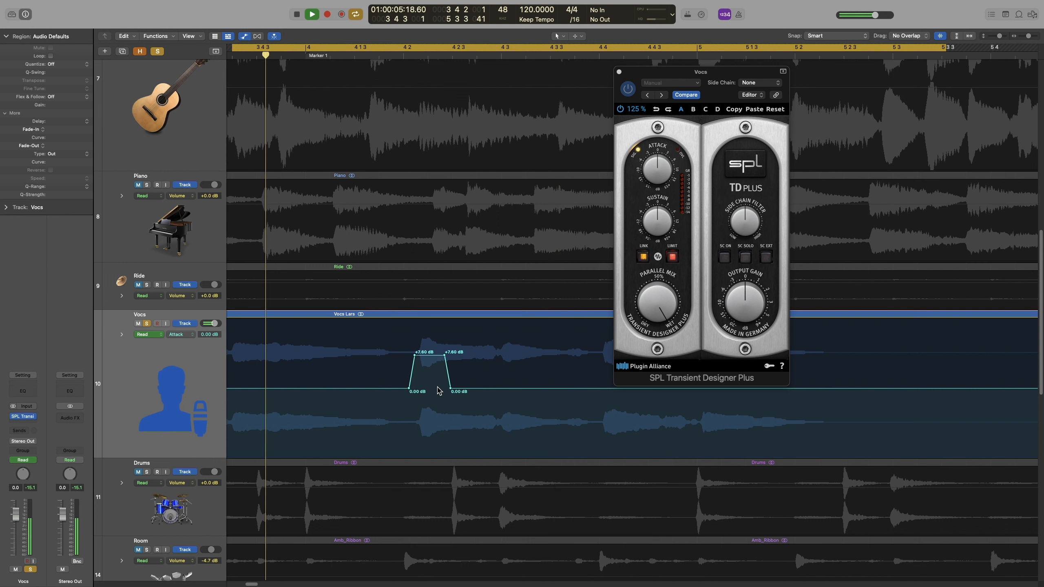
{"action": "key", "text": "space"}
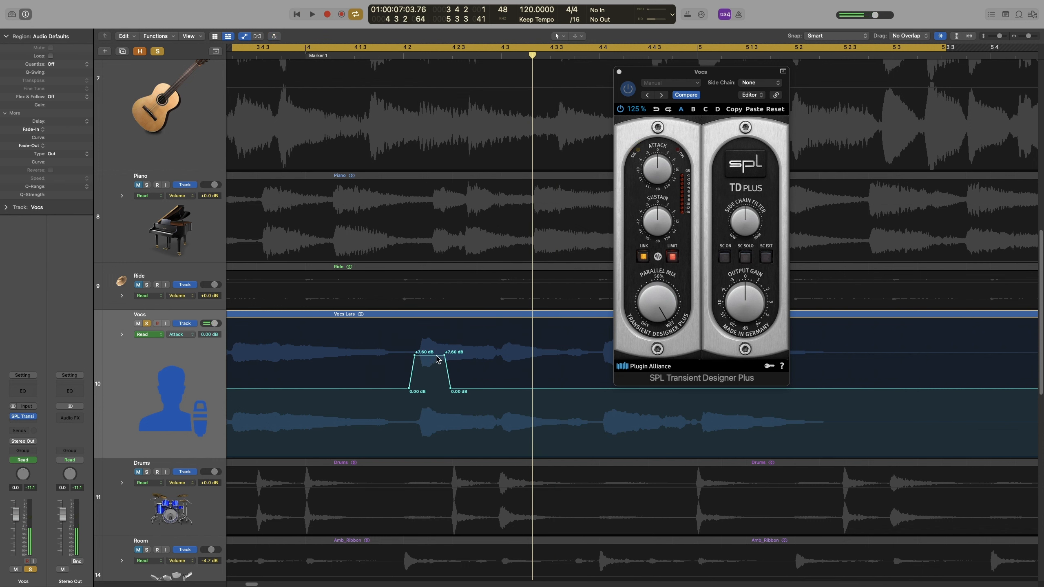
Step: Lower the inner pair of Attack points after 4 2 to about -9.20 dB and play the vocal phrase
{"action": "left_click_drag", "start_coordinate": [440, 363], "coordinate": [425, 434]}
{"action": "key", "text": "space"}
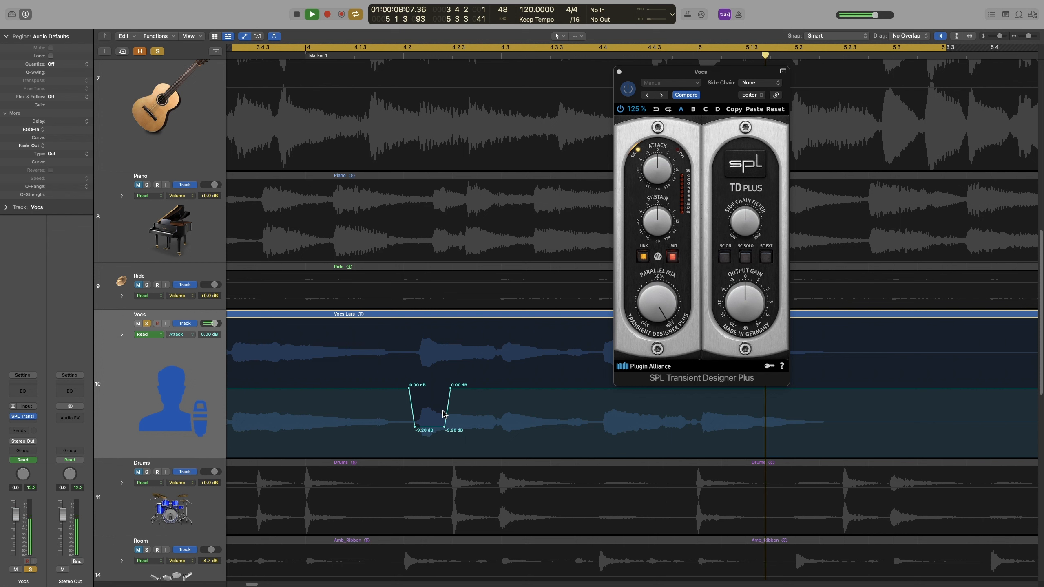
{"action": "key", "text": "space"}
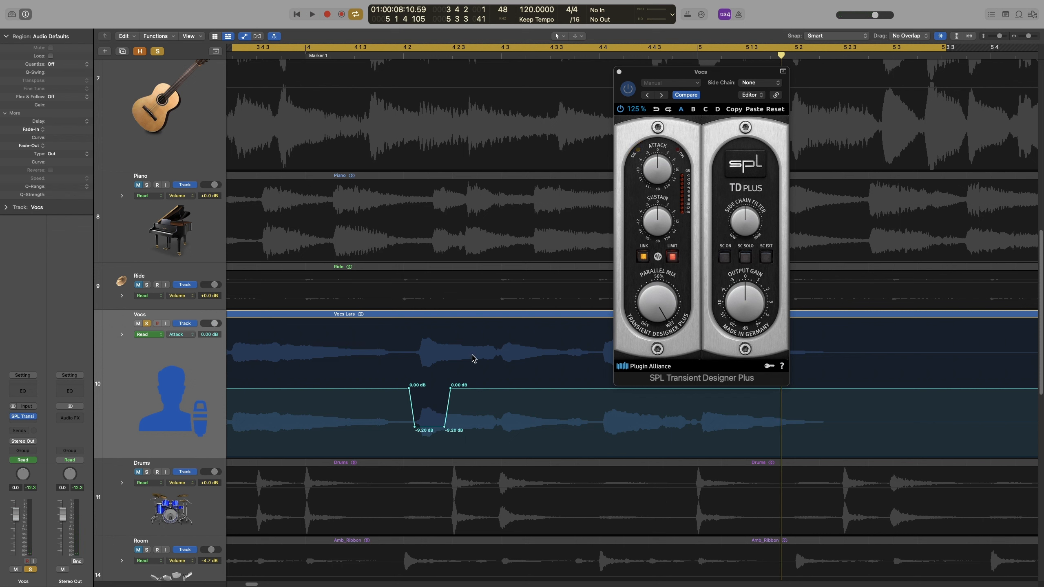
Step: Move the plug-in window aside and draw a four-point Attack boost of about +3.60 dB around the vocal onset at 4 3
{"action": "left_click_drag", "start_coordinate": [738, 76], "coordinate": [792, 54]}
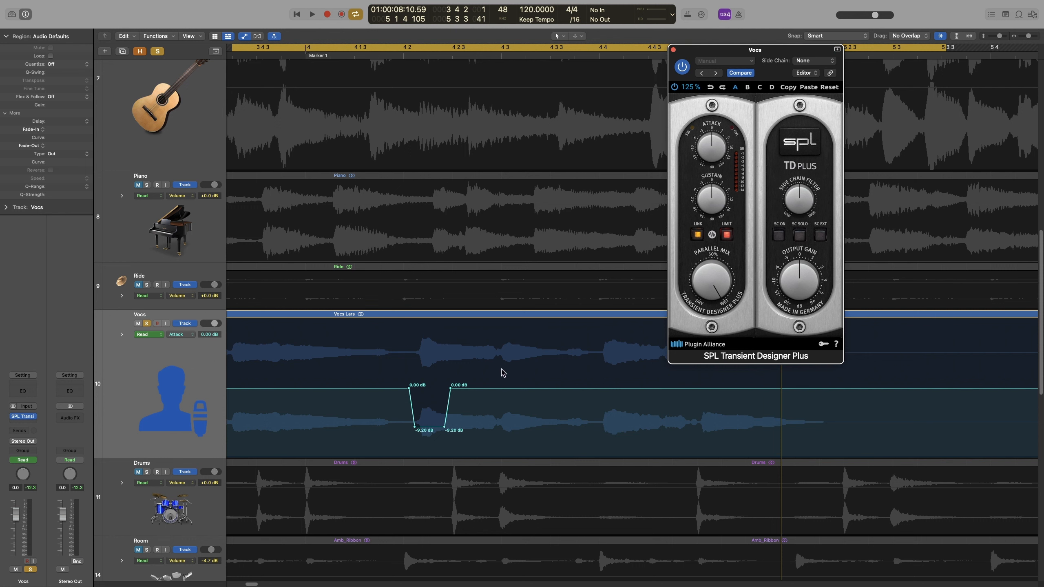
{"action": "left_click", "coordinate": [489, 388]}
{"action": "left_click", "coordinate": [493, 388]}
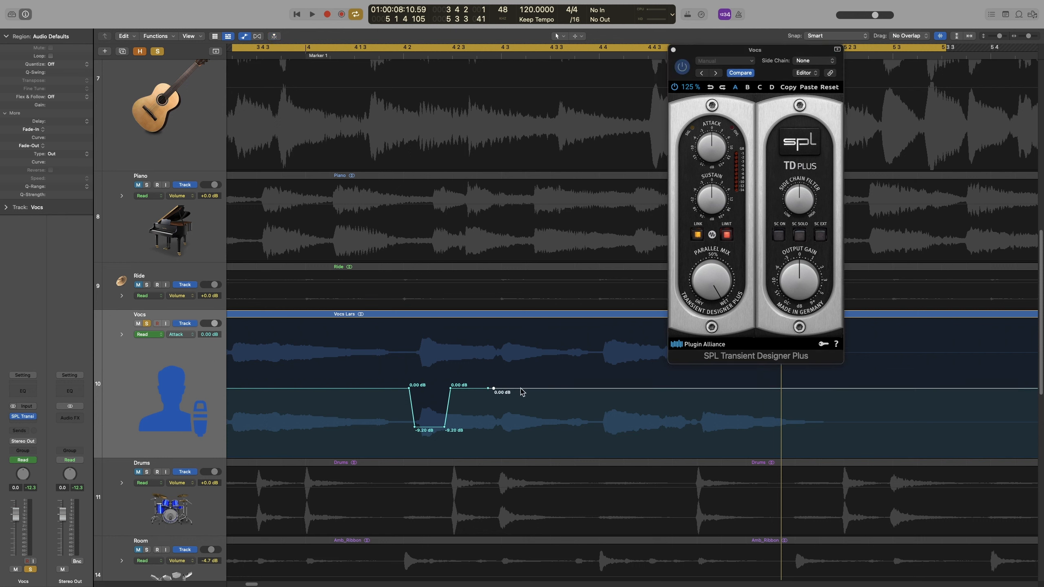
{"action": "left_click", "coordinate": [520, 389]}
{"action": "left_click", "coordinate": [531, 388]}
{"action": "left_click_drag", "start_coordinate": [506, 386], "coordinate": [512, 374]}
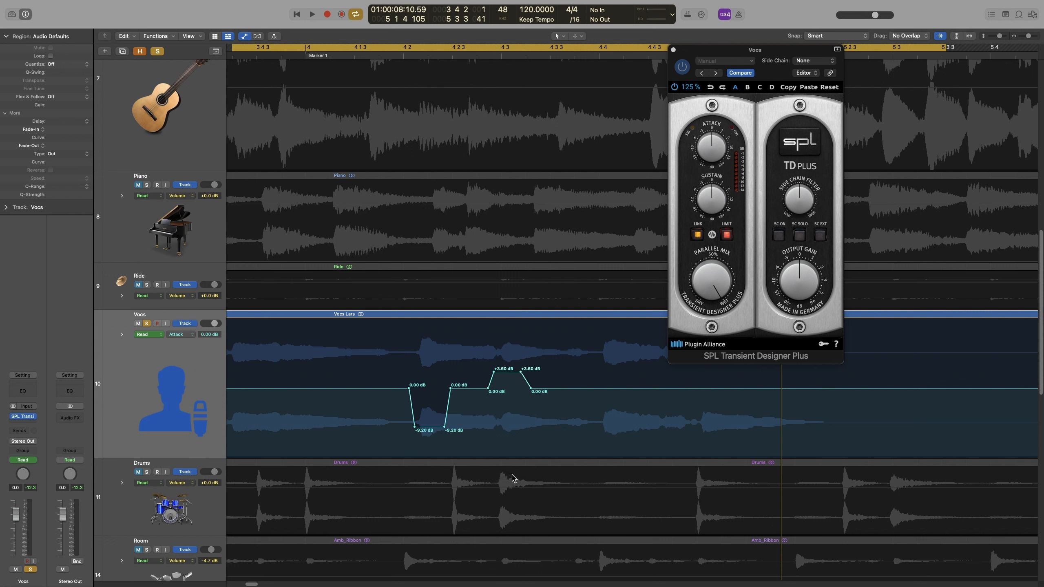